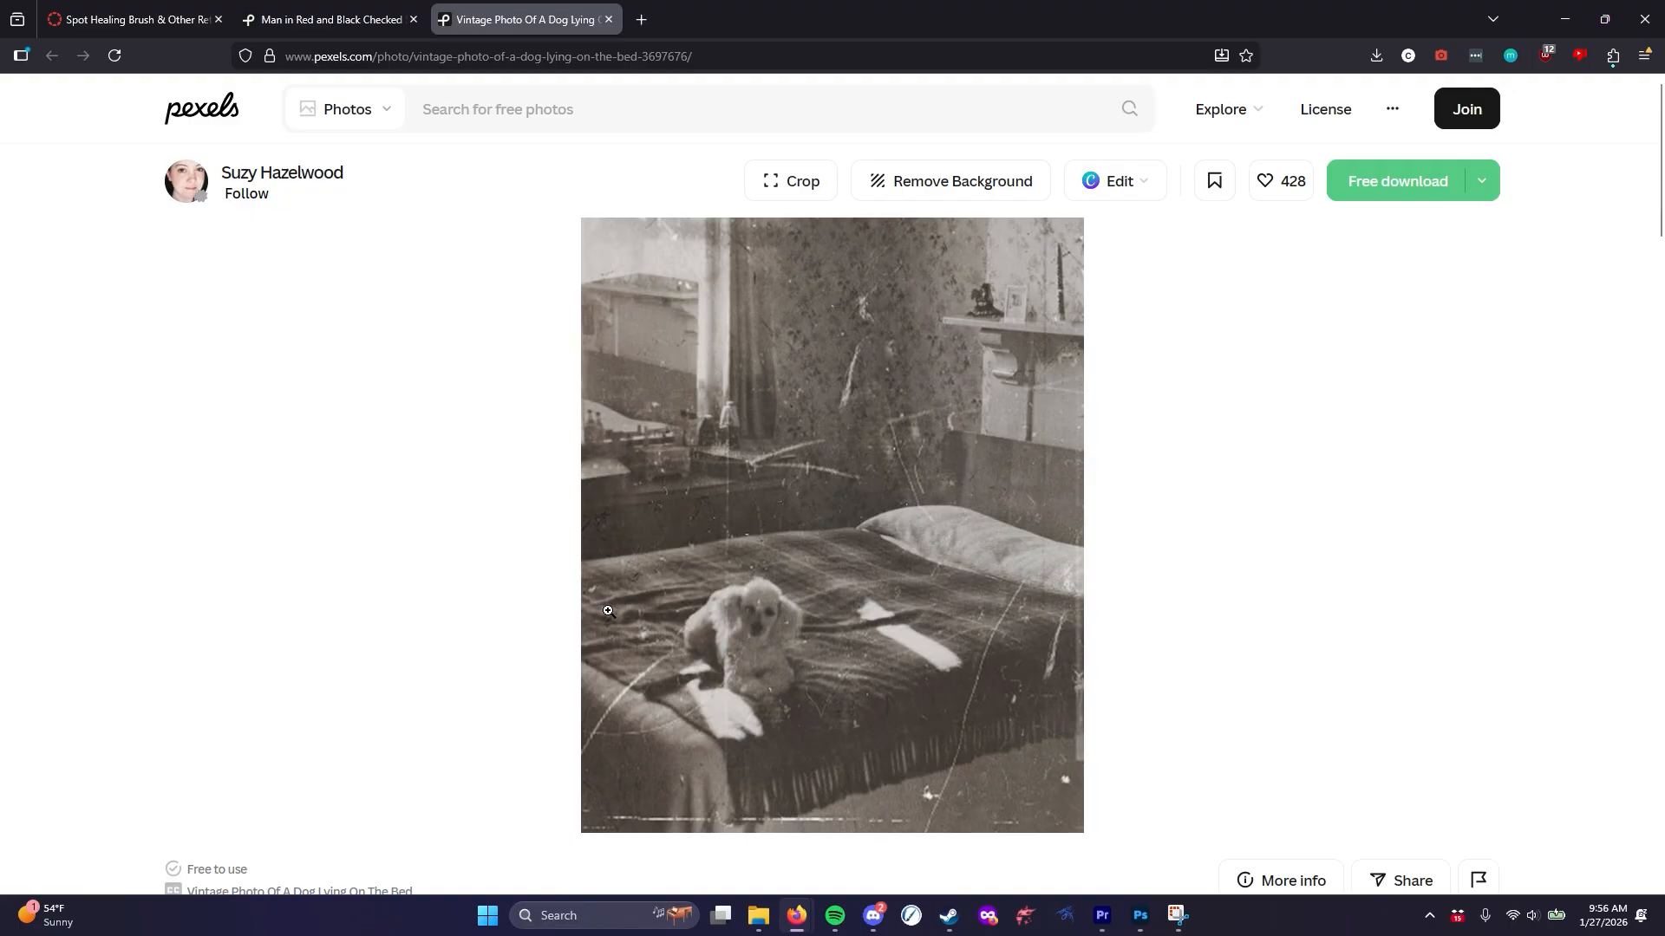
Switch to Photoshop and open the two JPG photos dated today from the Downloads folder as separate documents
click(1140, 916)
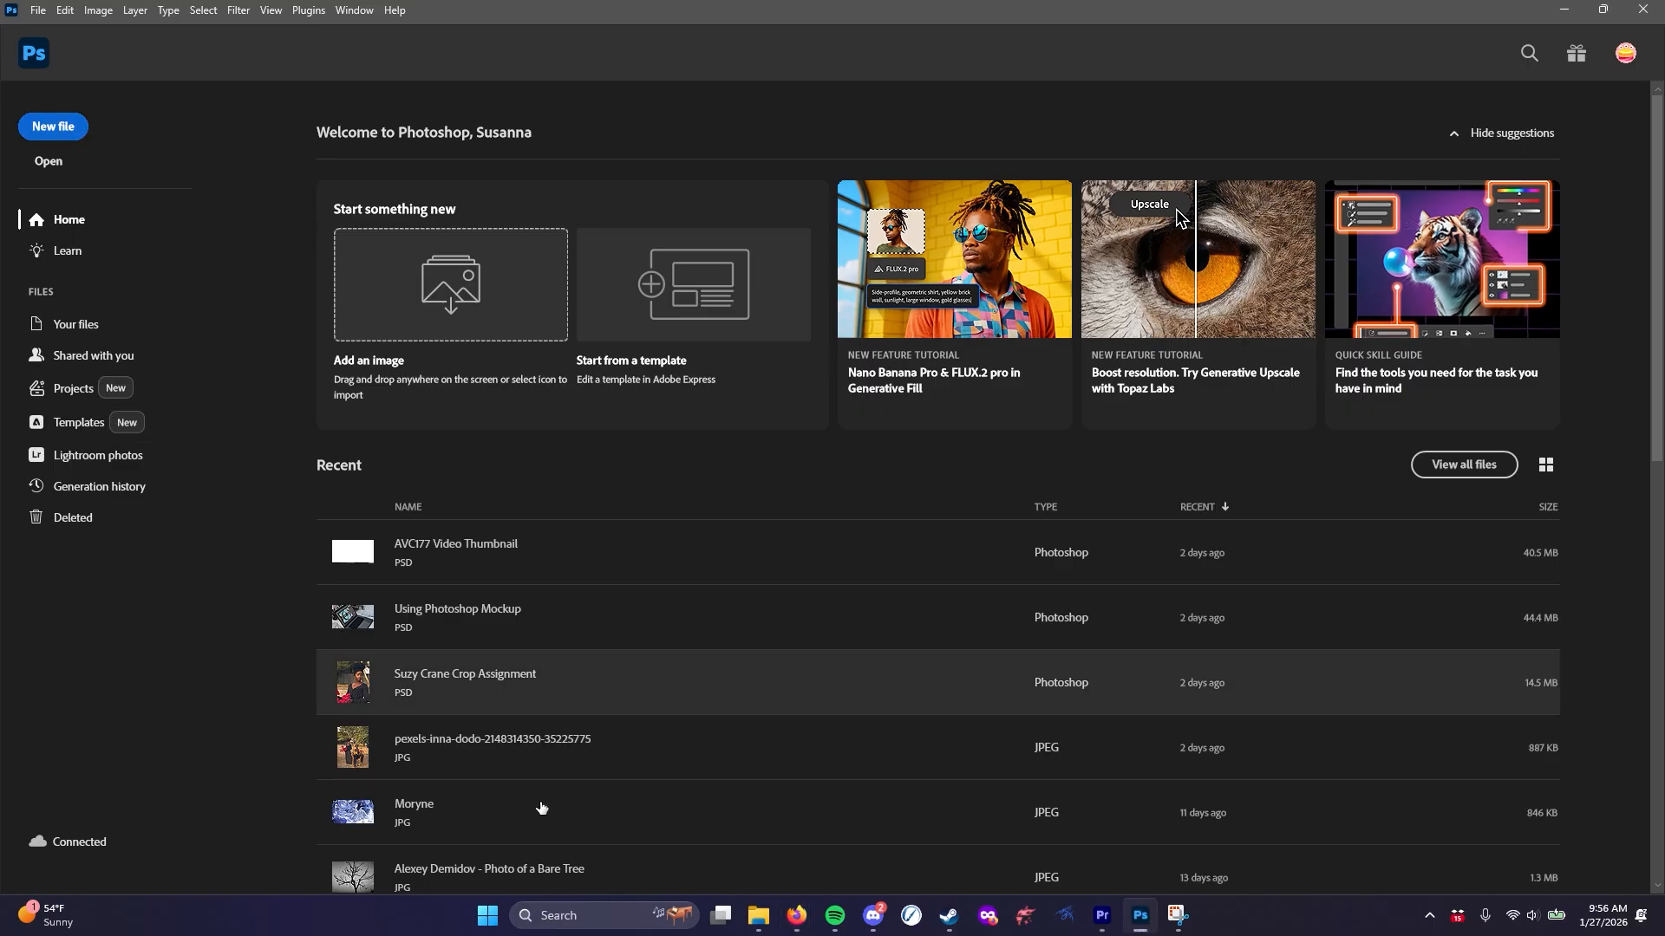
click(759, 916)
click(628, 298)
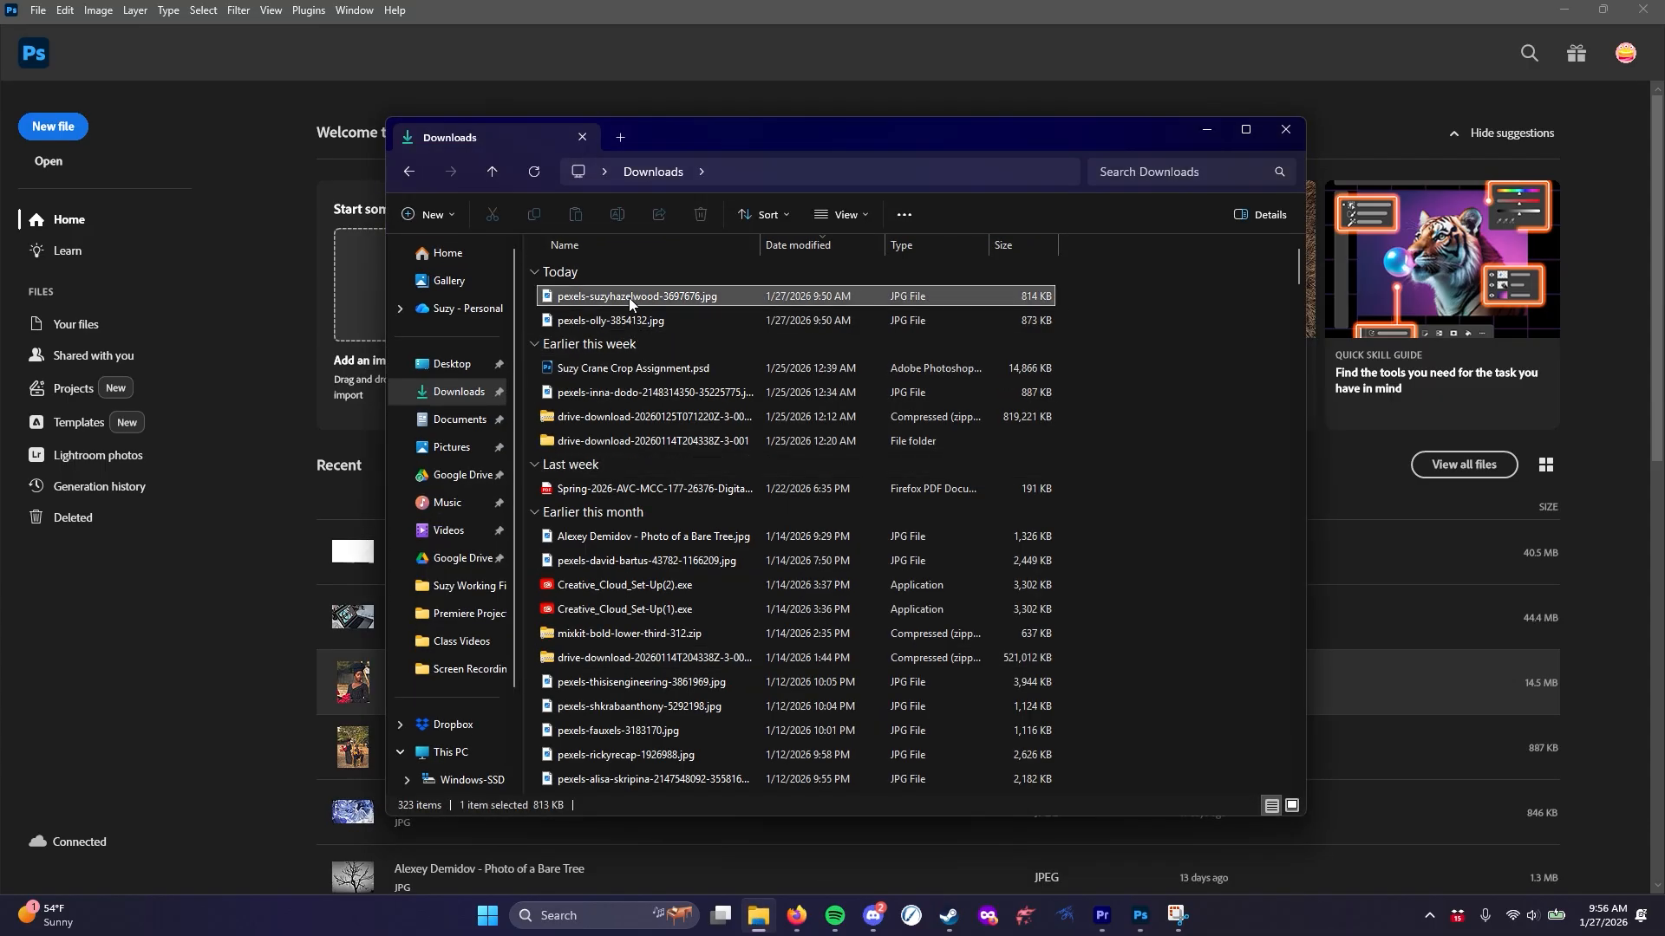
shift+click(628, 321)
drag(628, 321, 1345, 546)
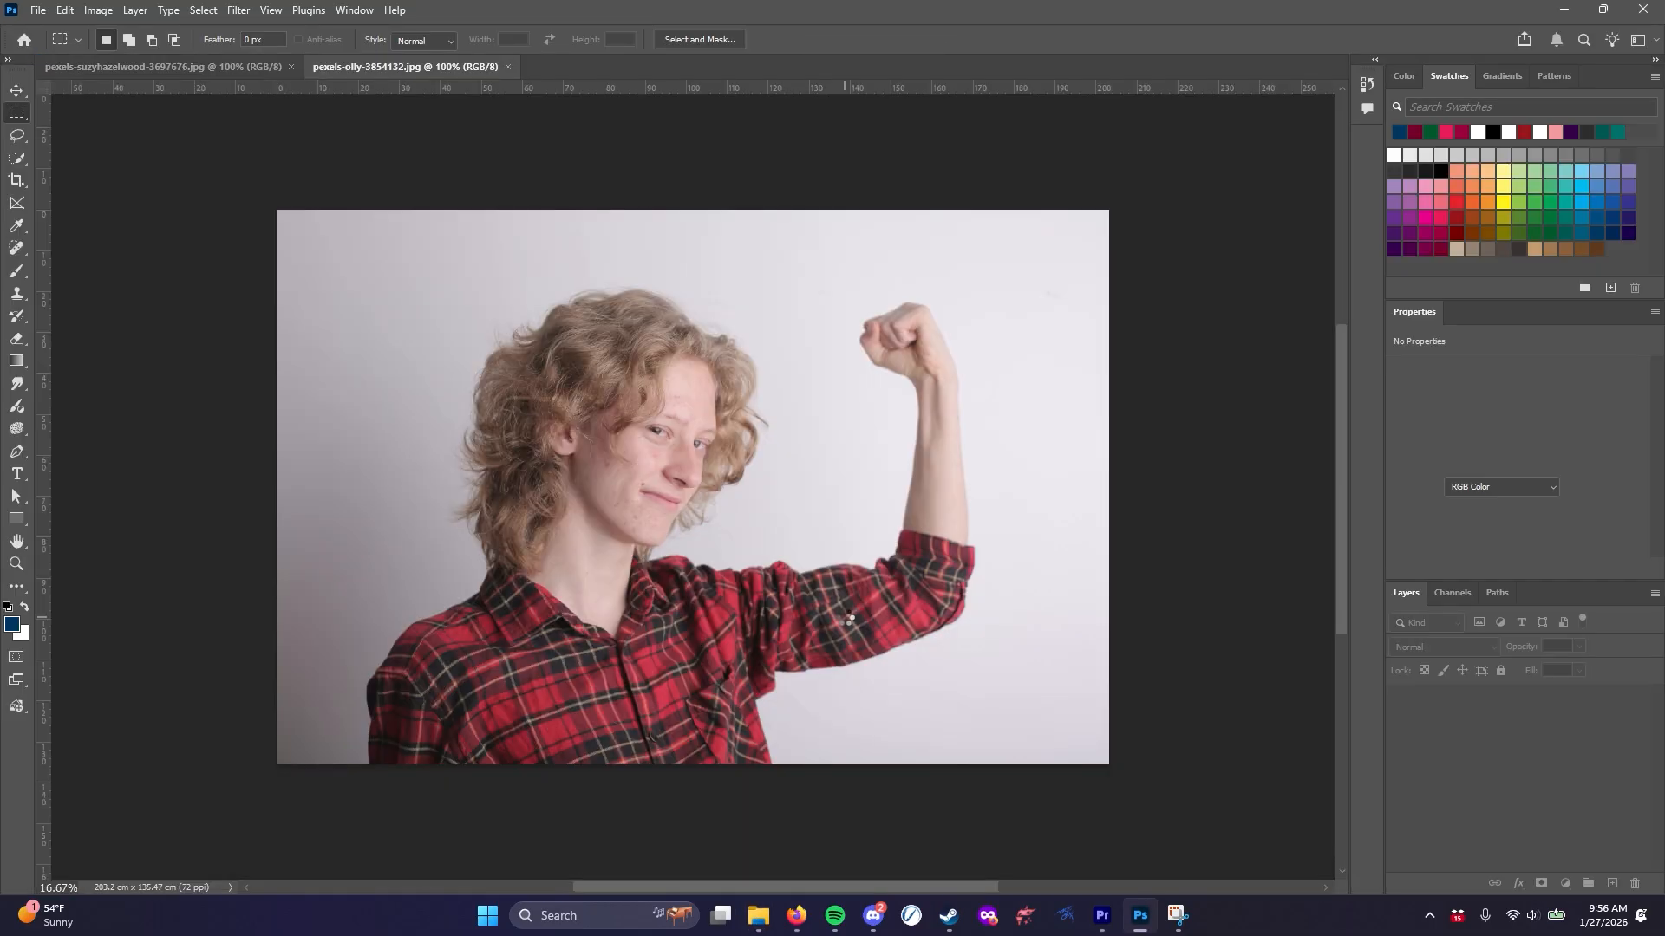
Activate the Spot Healing Brush and set its brush size to 250 px
key(j)
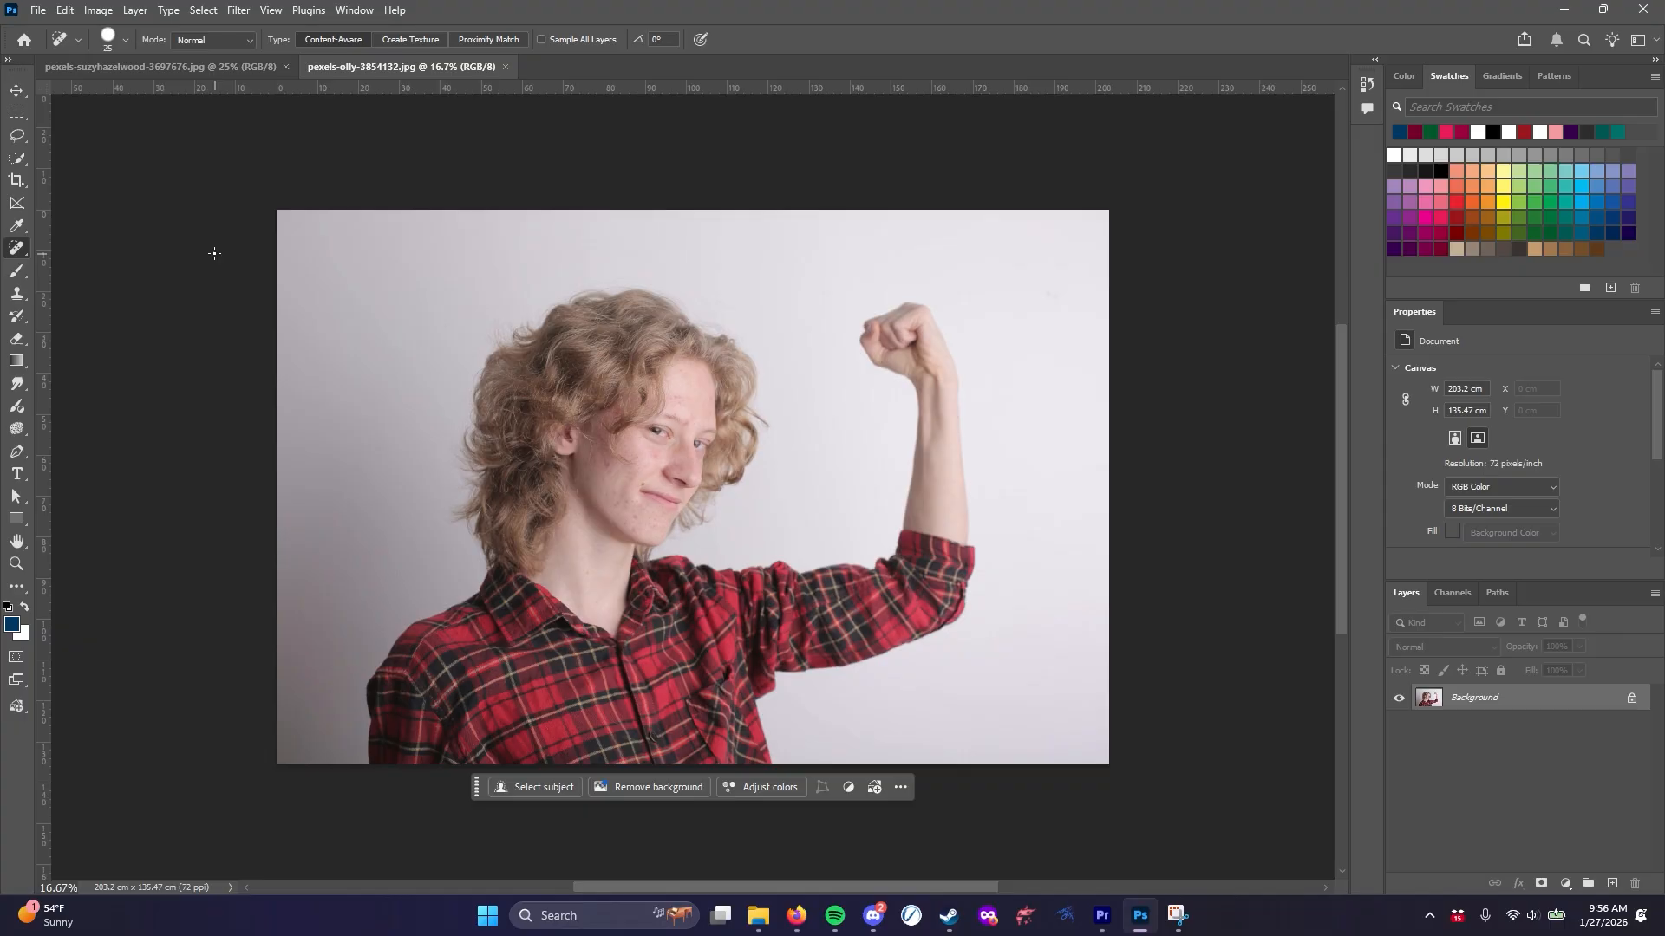
key(bracketright)
key(bracketright)
key(bracketright)
key(bracketright)
key(bracketright)
key(bracketright)
key(bracketright)
key(bracketright)
key(bracketright)
key(bracketright)
key(bracketright)
key(bracketright)
key(bracketright)
key(bracketright)
key(bracketright)
key(bracketleft)
key(bracketleft)
click(127, 39)
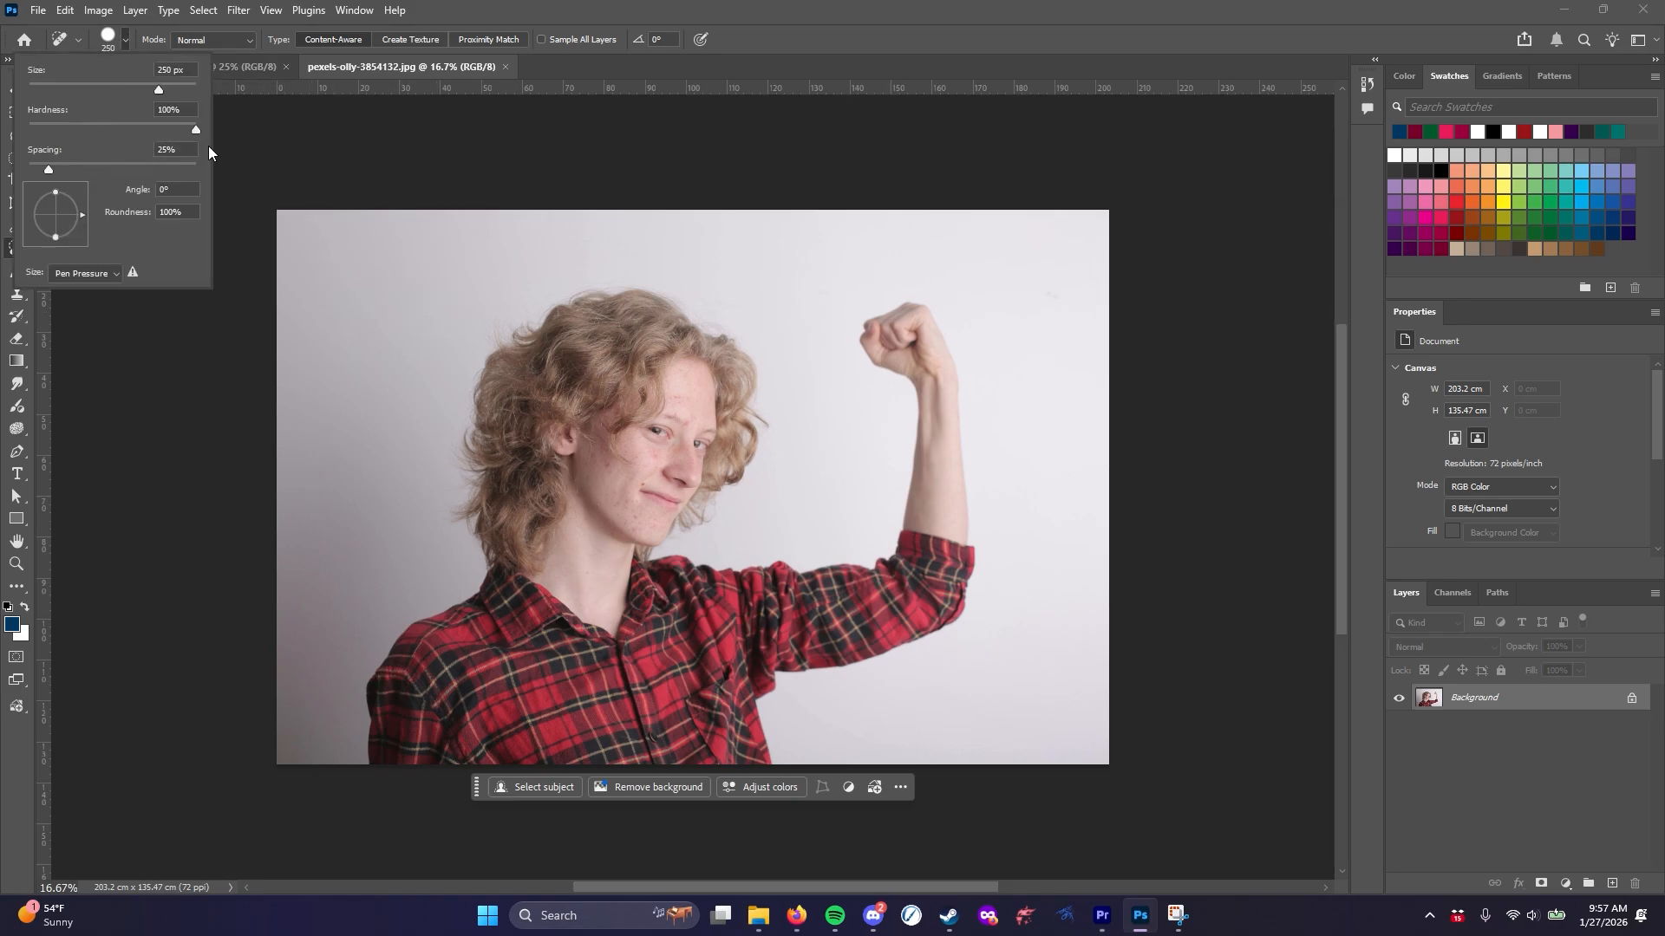
click(106, 40)
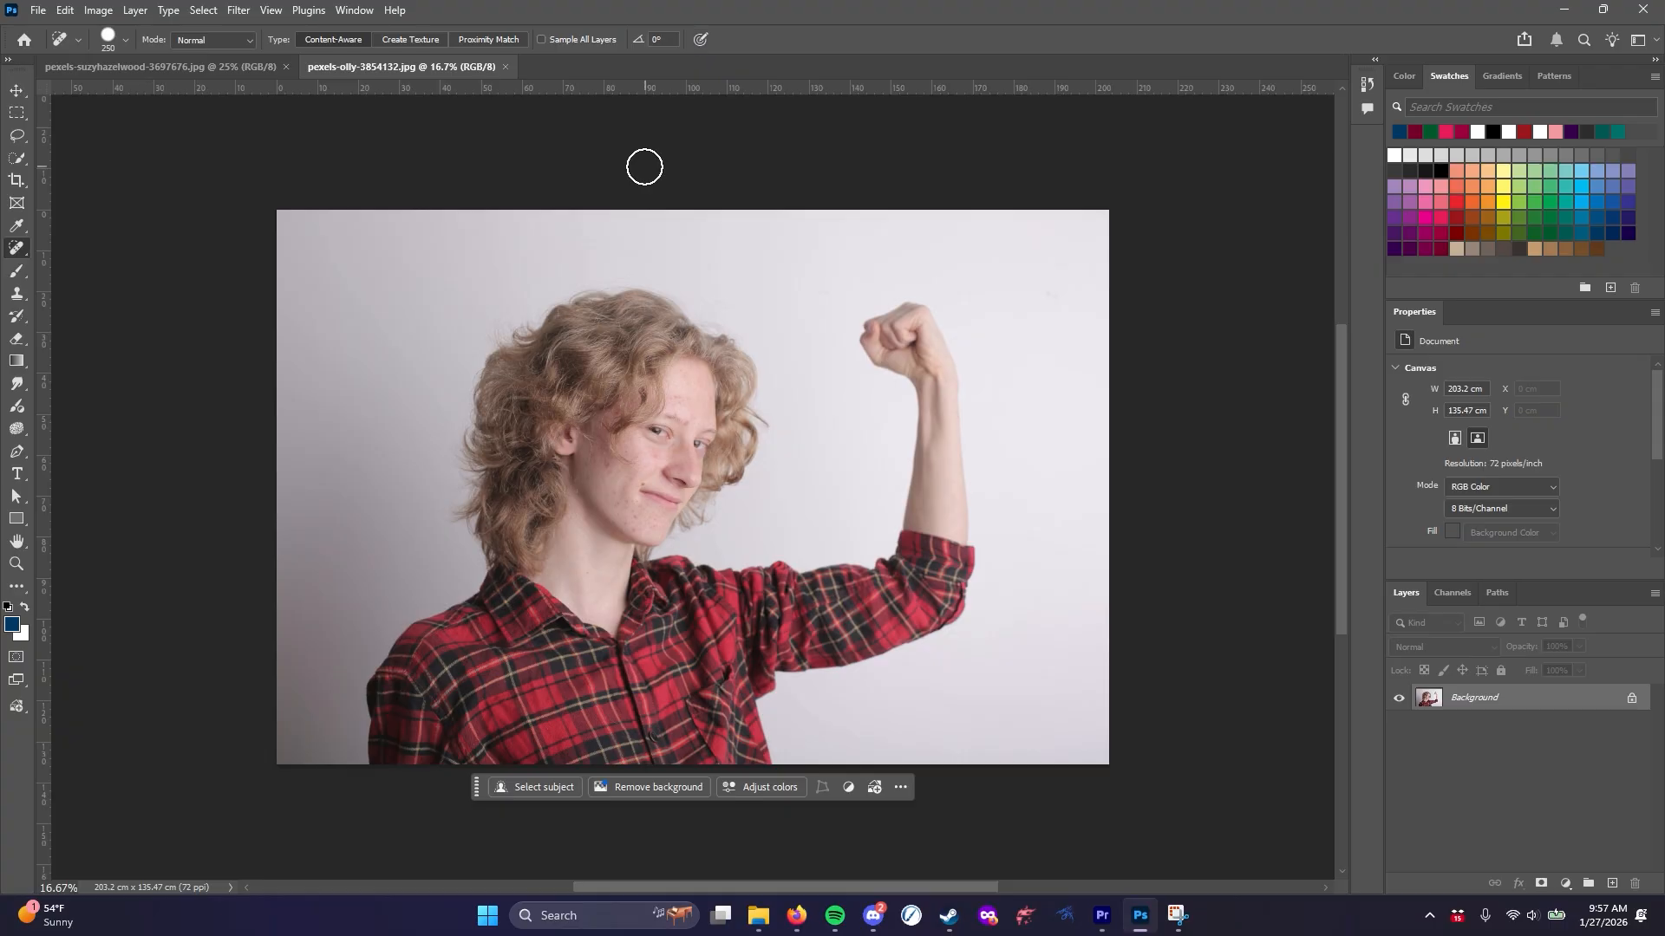
Use the Remove Tool to erase the raised fist and bare forearm in the portrait photo
right_click(18, 249)
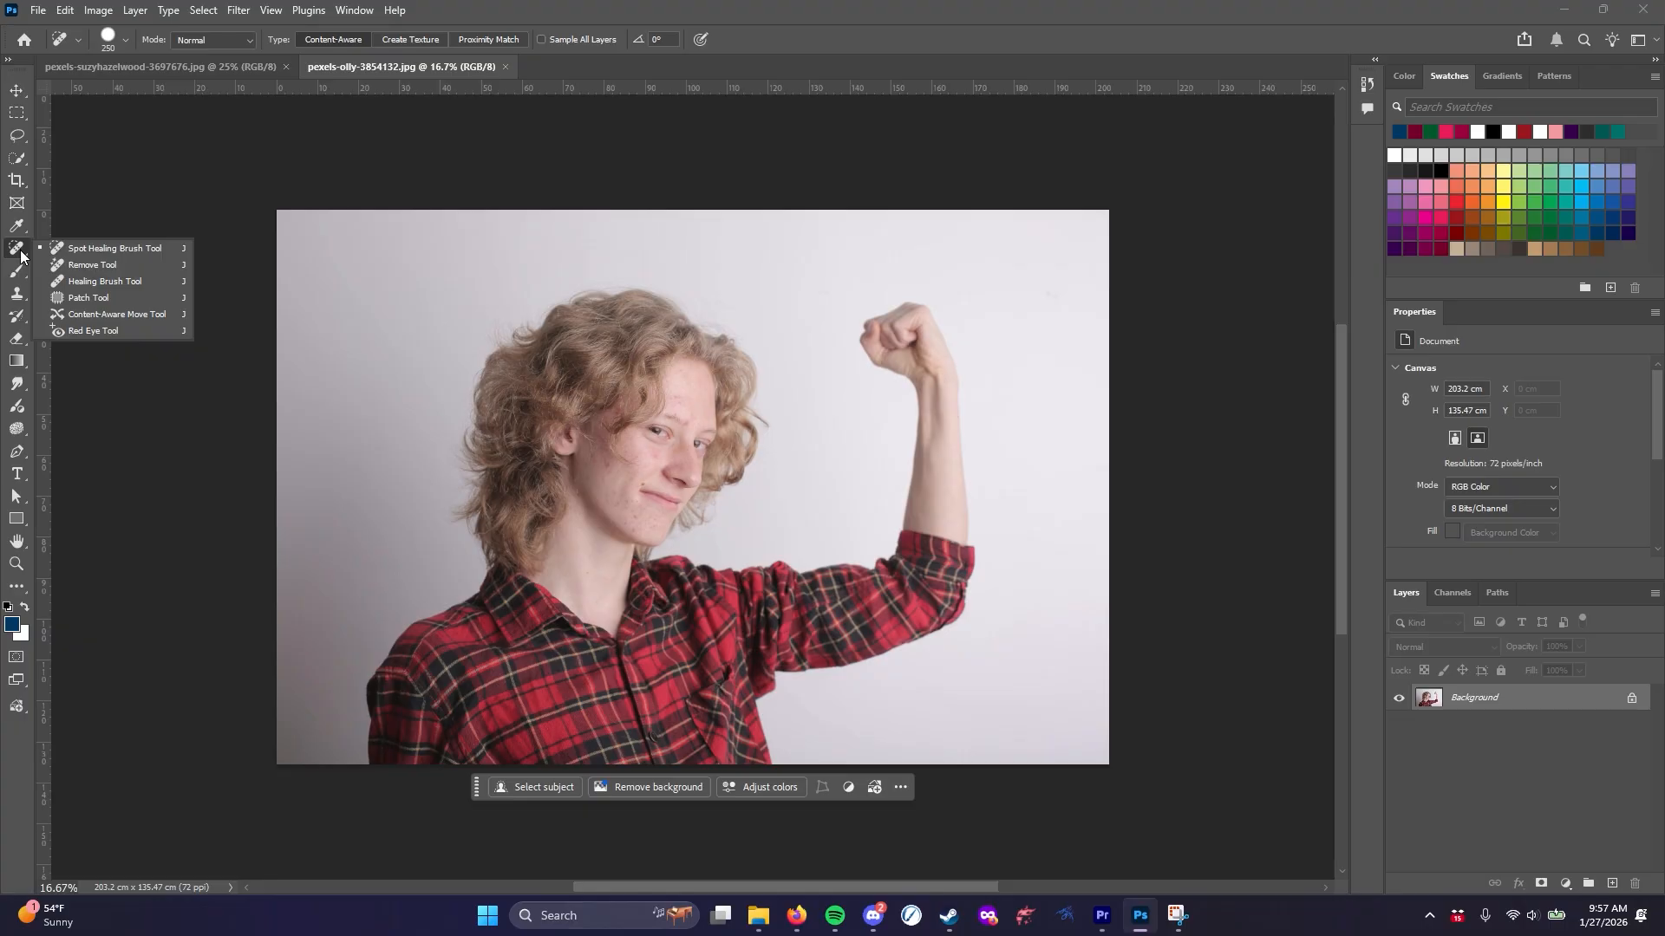
click(92, 265)
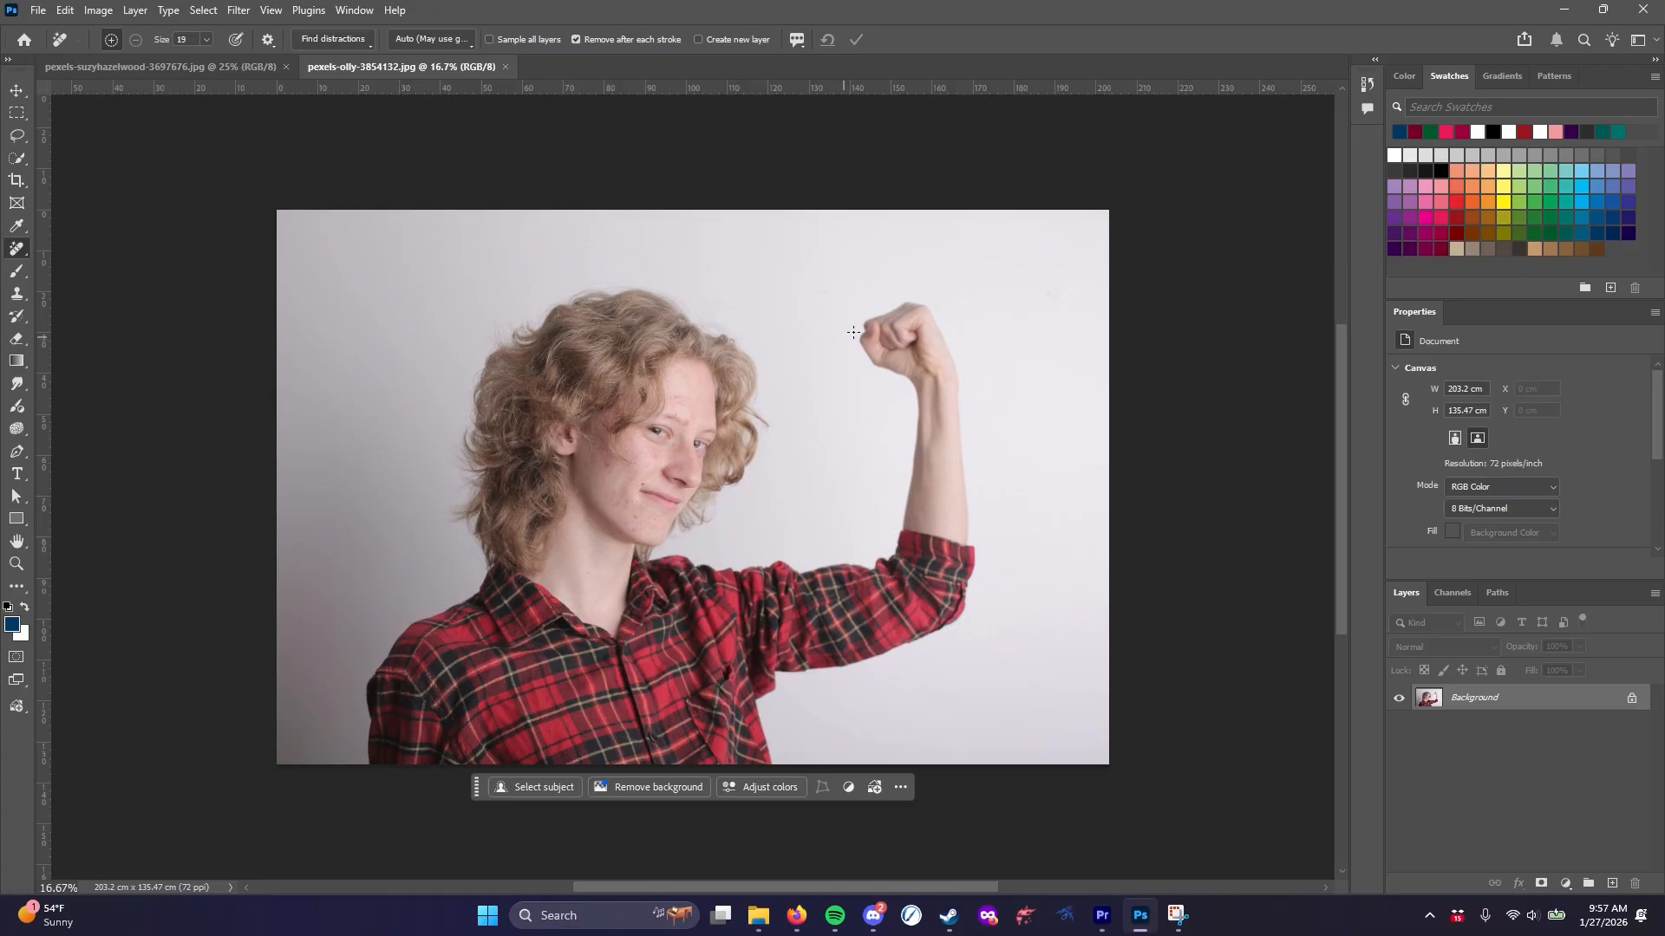
mouse_move(912, 295)
mouse_down()
mouse_move(851, 328)
mouse_move(897, 405)
mouse_move(889, 529)
mouse_move(978, 538)
mouse_move(971, 343)
mouse_move(912, 295)
mouse_up()
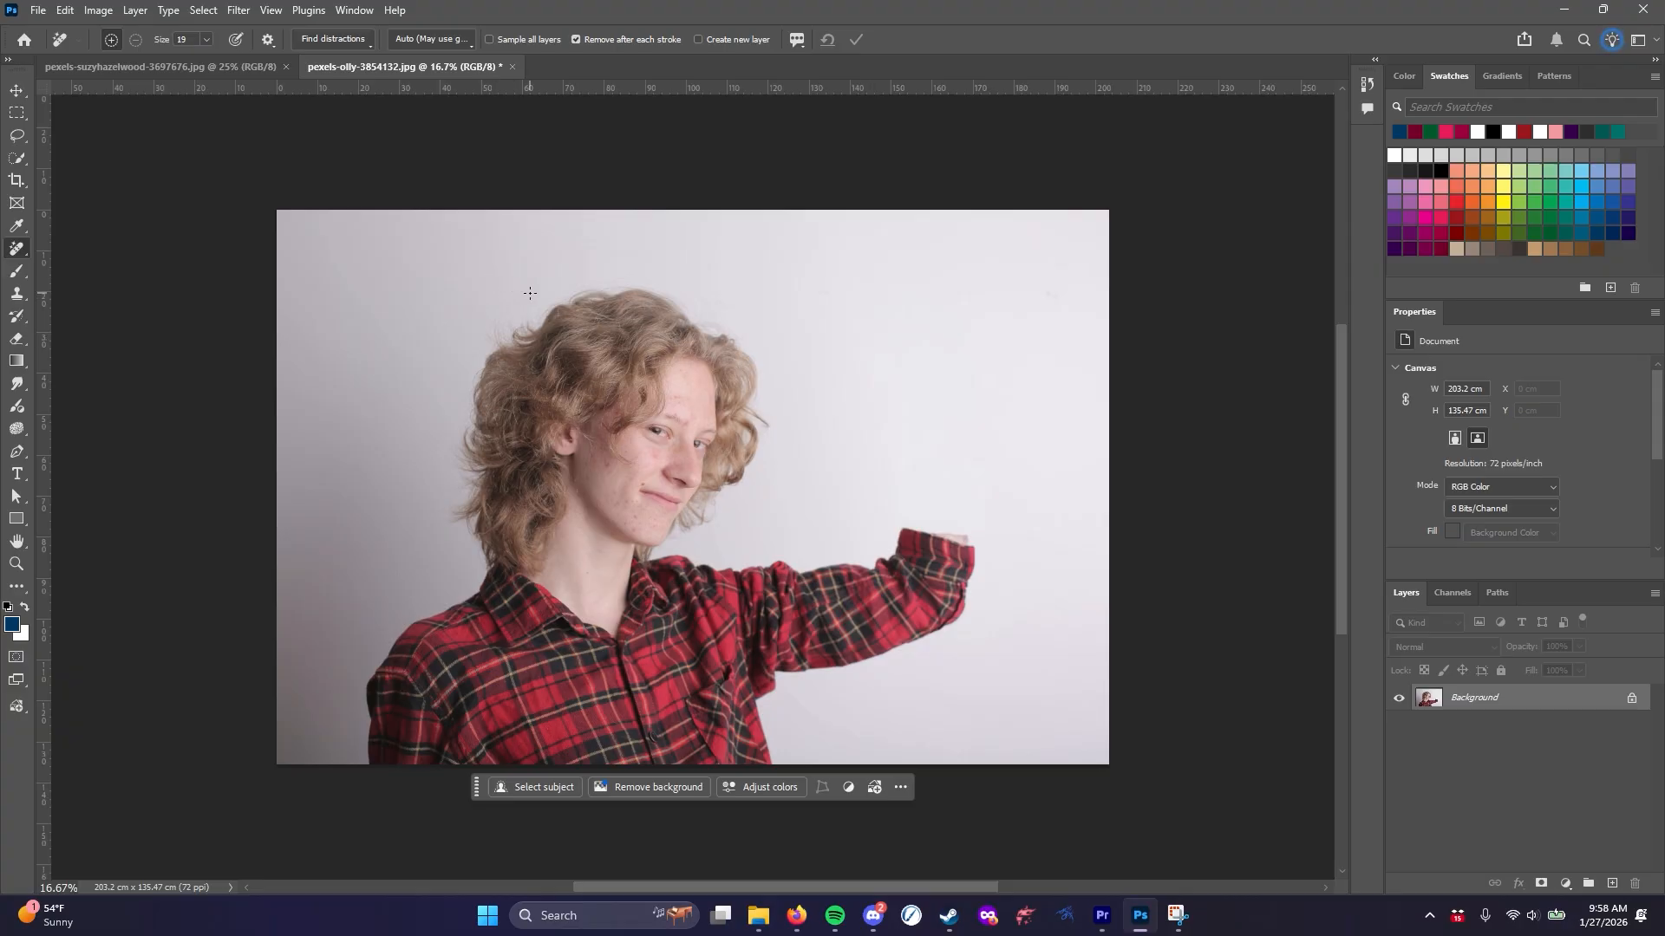
Remove the dark mole above the corner of the mouth with the Remove Tool
scroll(640, 482, up, 5)
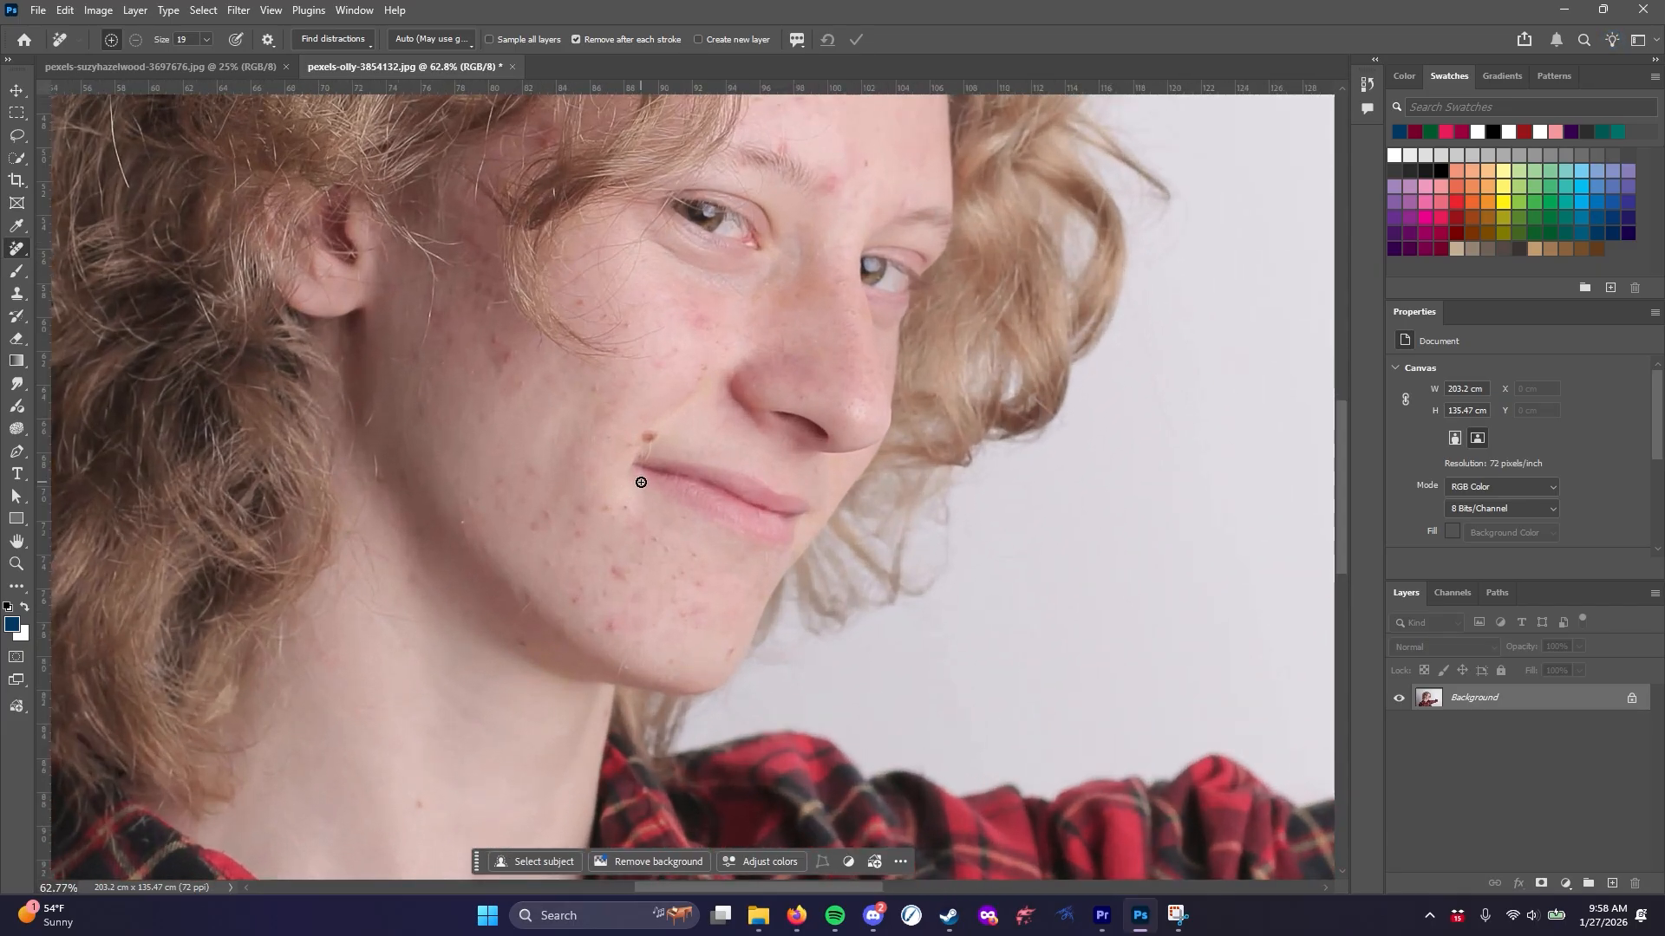
scroll(640, 483, up, 3)
mouse_move(657, 402)
mouse_down()
mouse_move(611, 409)
mouse_move(605, 428)
mouse_move(664, 439)
mouse_move(670, 392)
mouse_move(655, 424)
mouse_up()
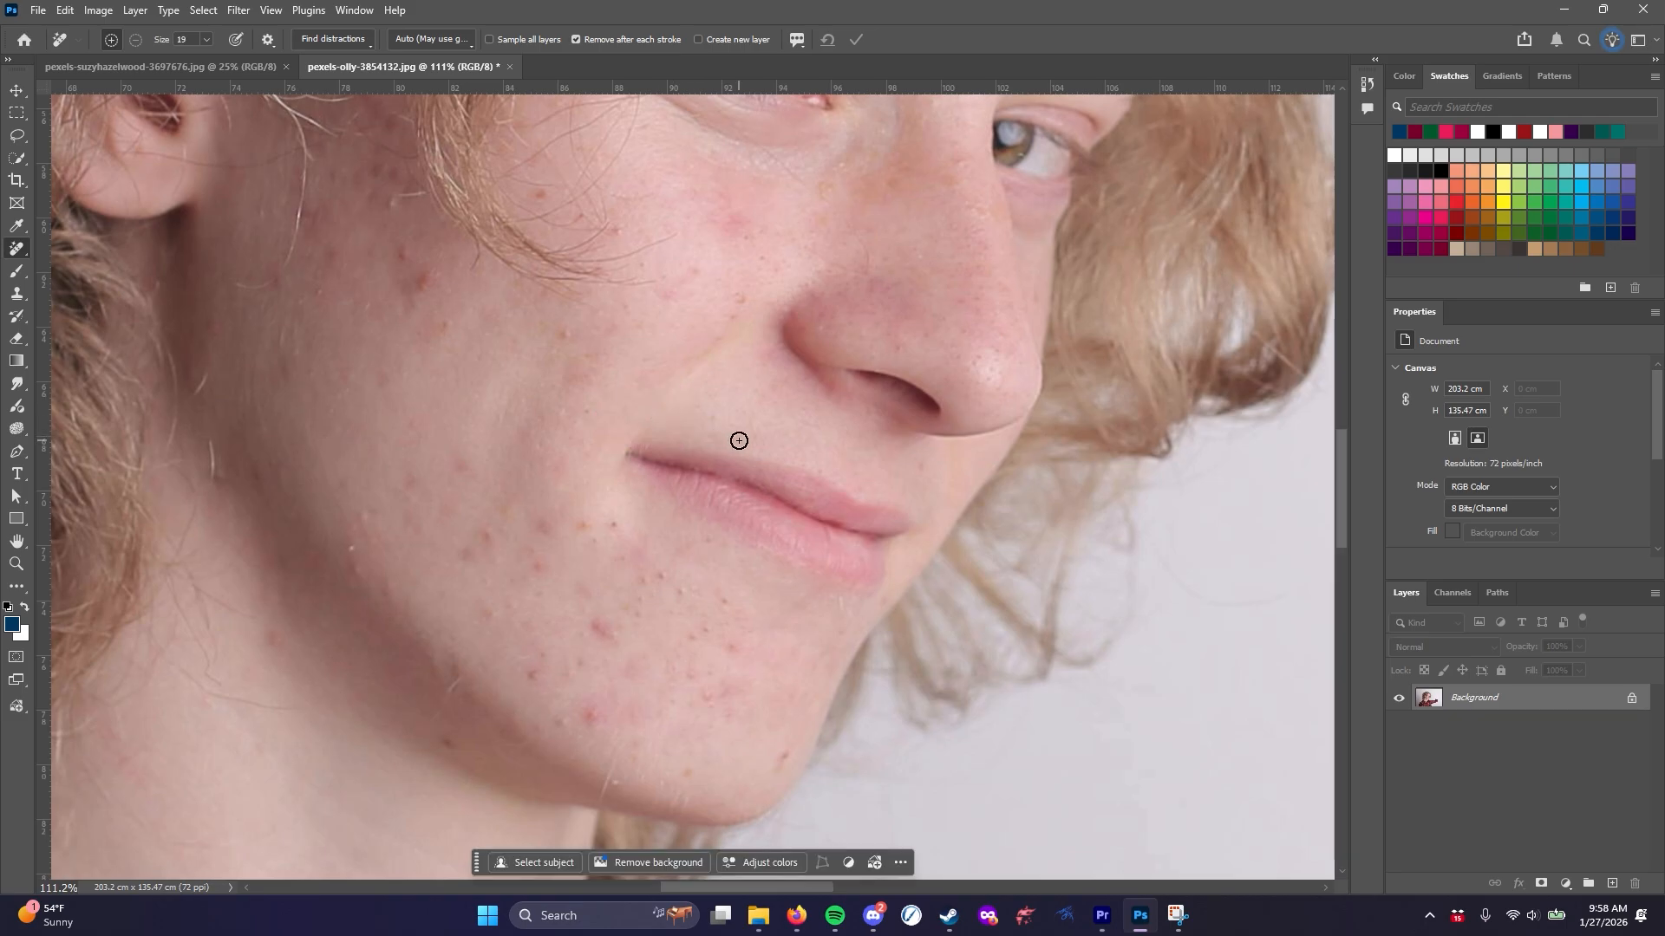
Heal the red blemishes on the upper cheek with the Healing Brush, using clear cheek skin as the source
right_click(27, 251)
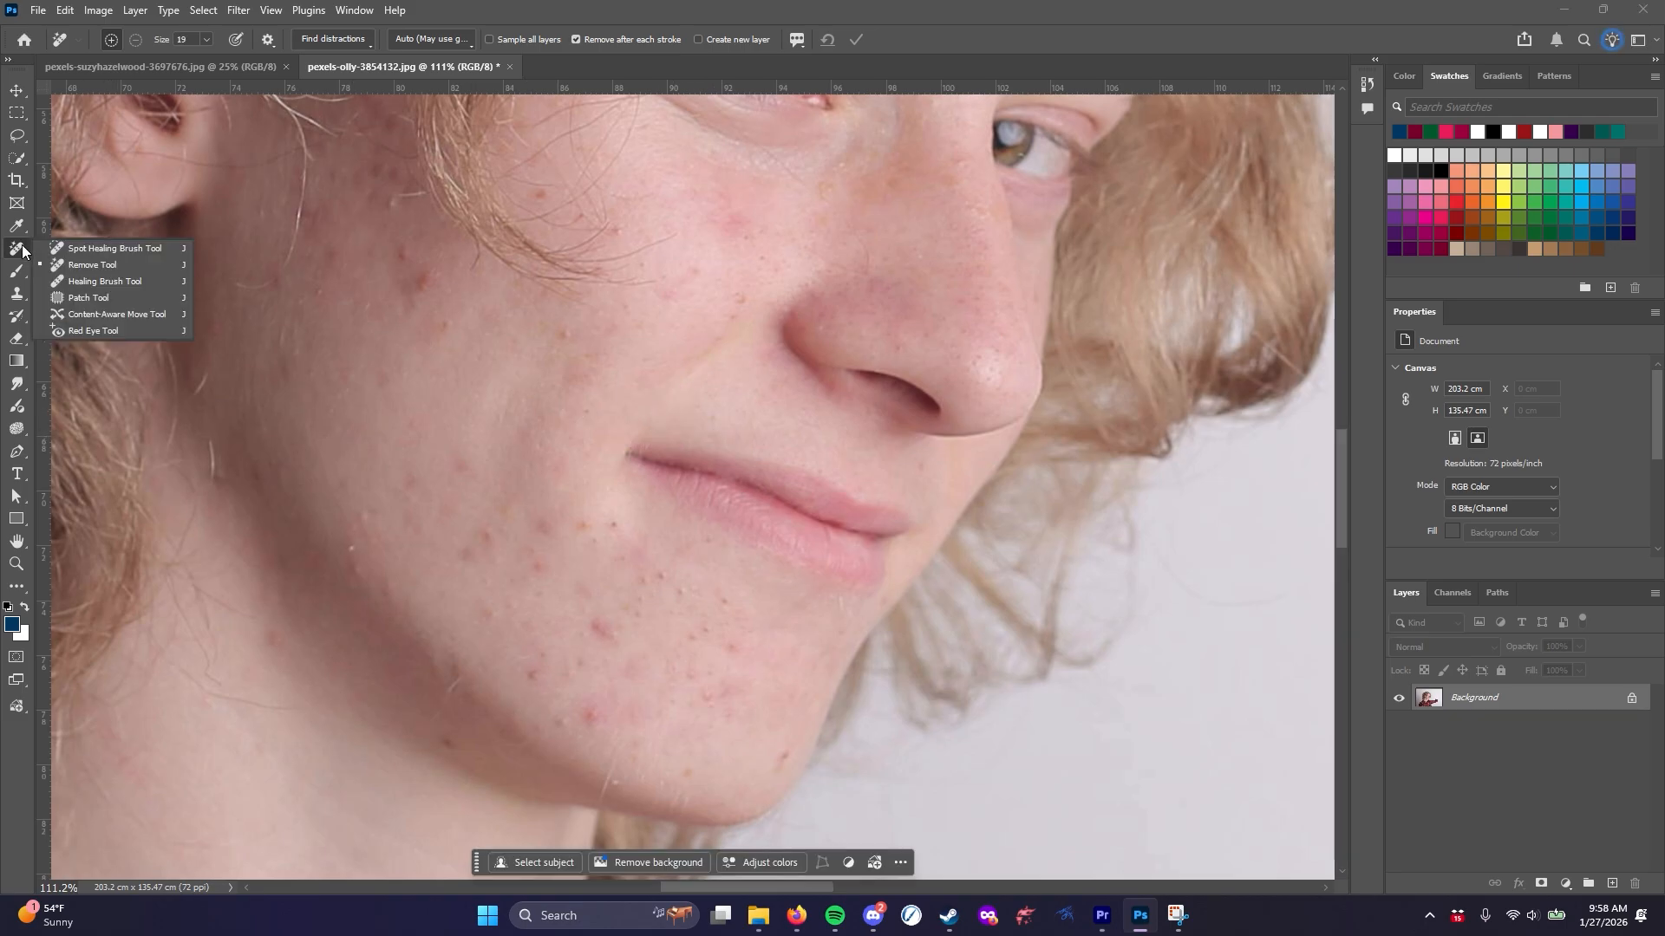
click(54, 283)
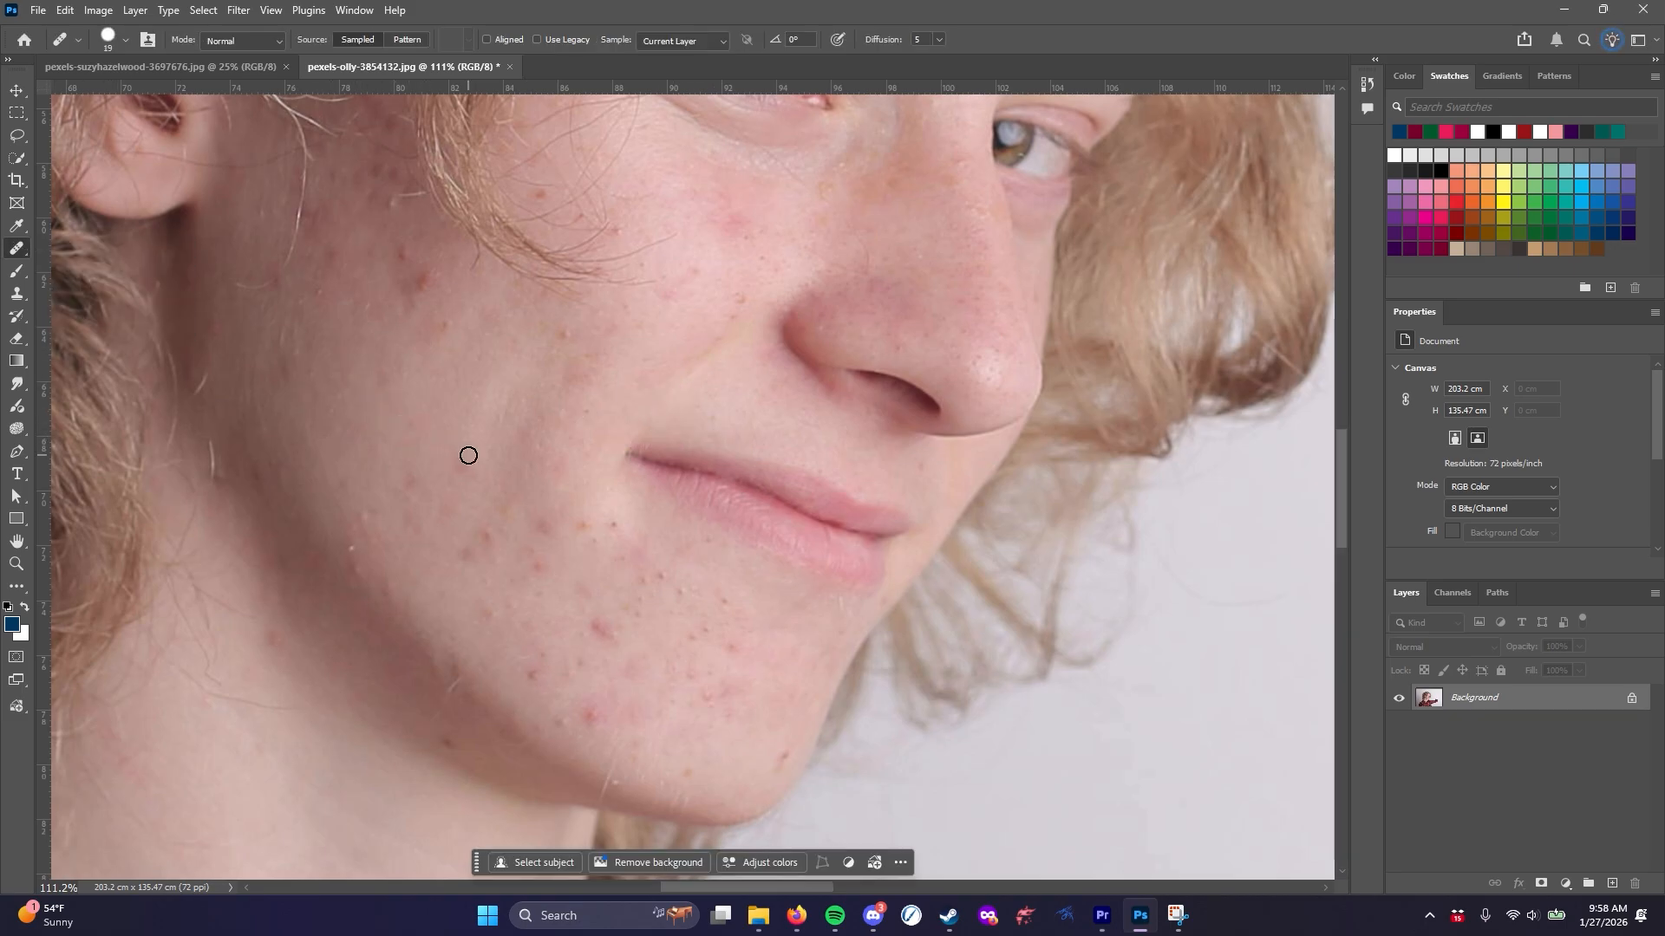
click(476, 425)
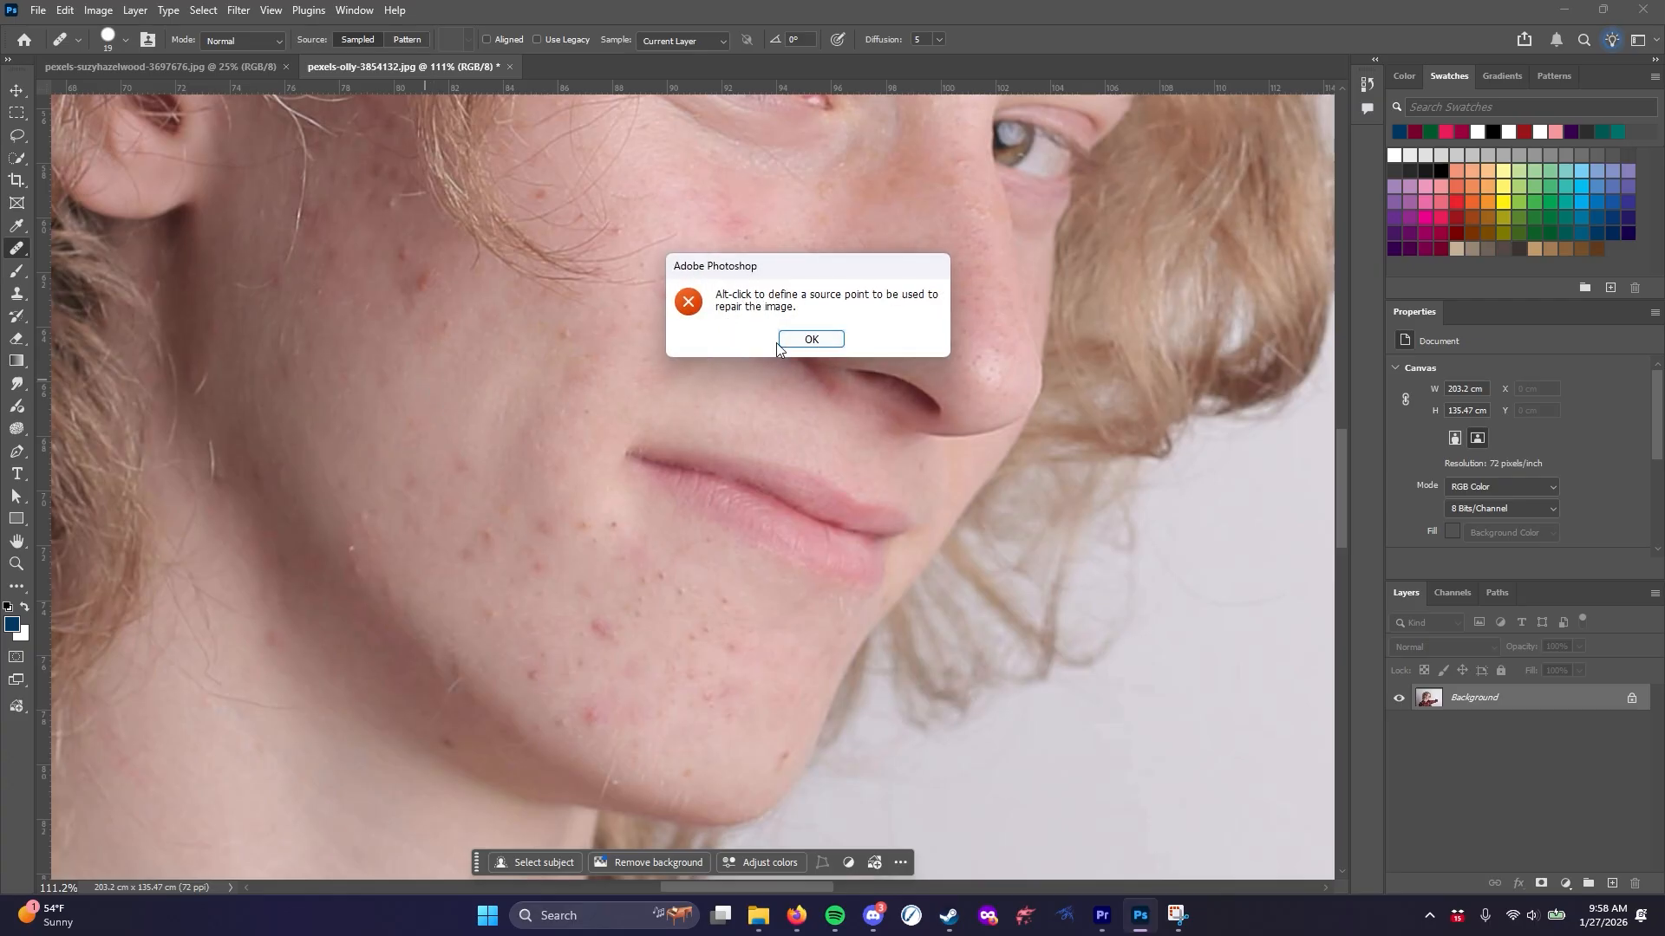
click(811, 340)
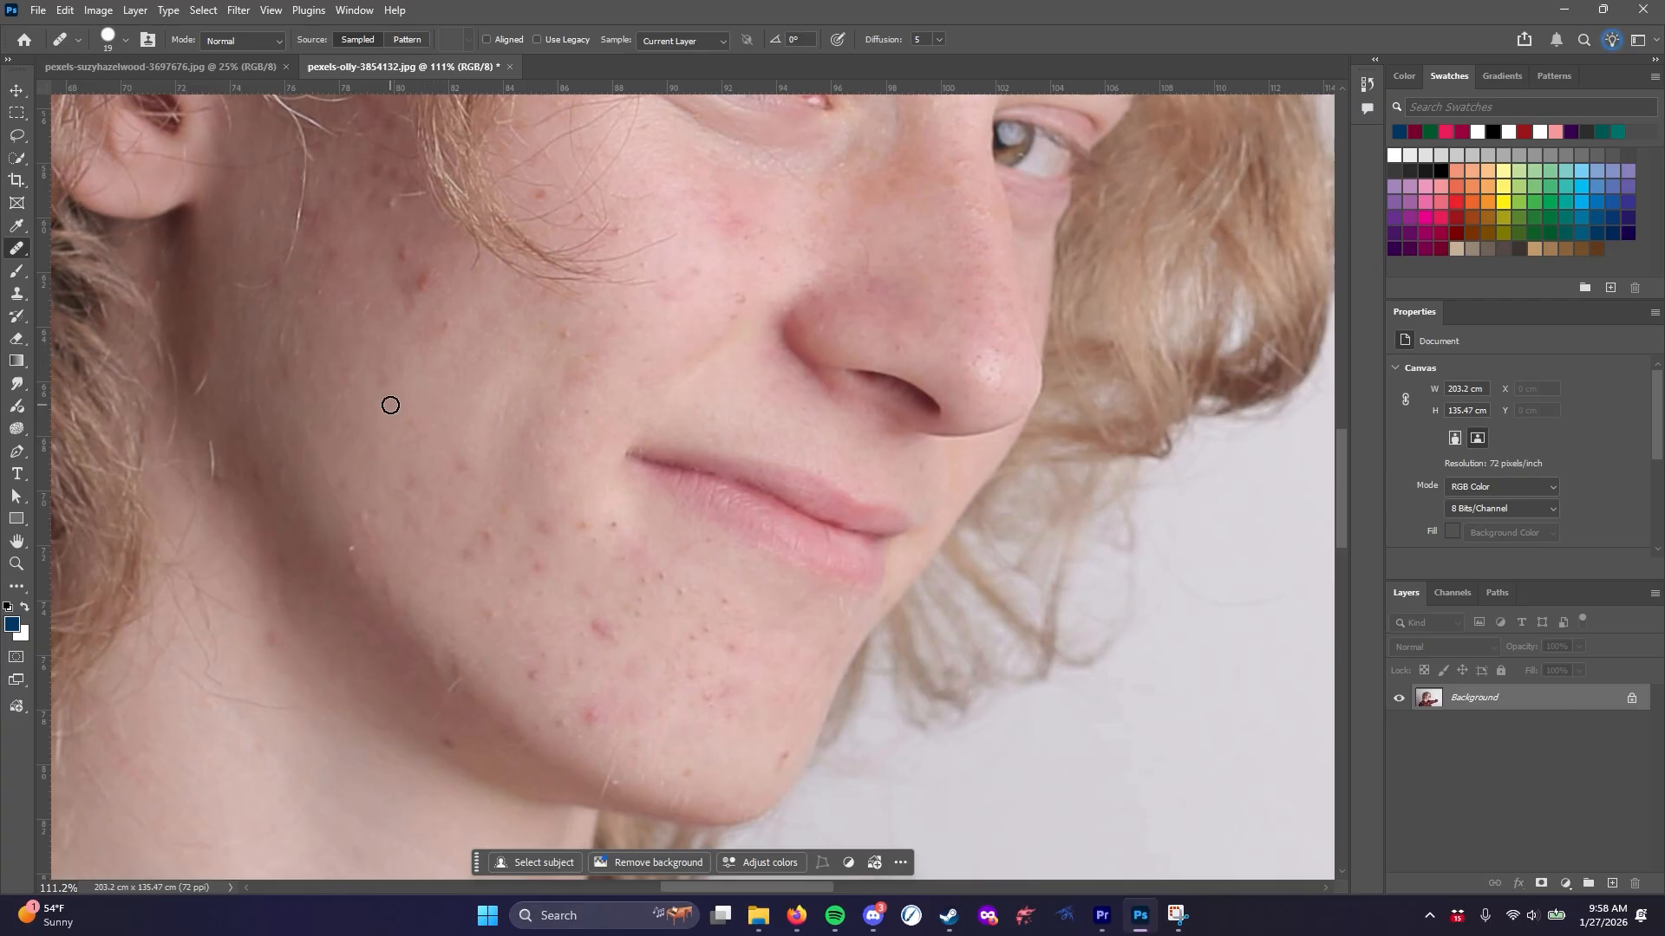
alt+click(436, 413)
click(565, 335)
mouse_move(567, 333)
mouse_down()
mouse_move(583, 331)
mouse_move(569, 356)
mouse_move(559, 340)
mouse_up()
mouse_move(669, 303)
mouse_down()
mouse_move(694, 278)
mouse_move(665, 286)
mouse_up()
alt+click(333, 376)
mouse_move(415, 245)
mouse_down()
mouse_move(407, 296)
mouse_move(434, 273)
mouse_move(433, 291)
mouse_move(411, 309)
mouse_move(458, 329)
mouse_up()
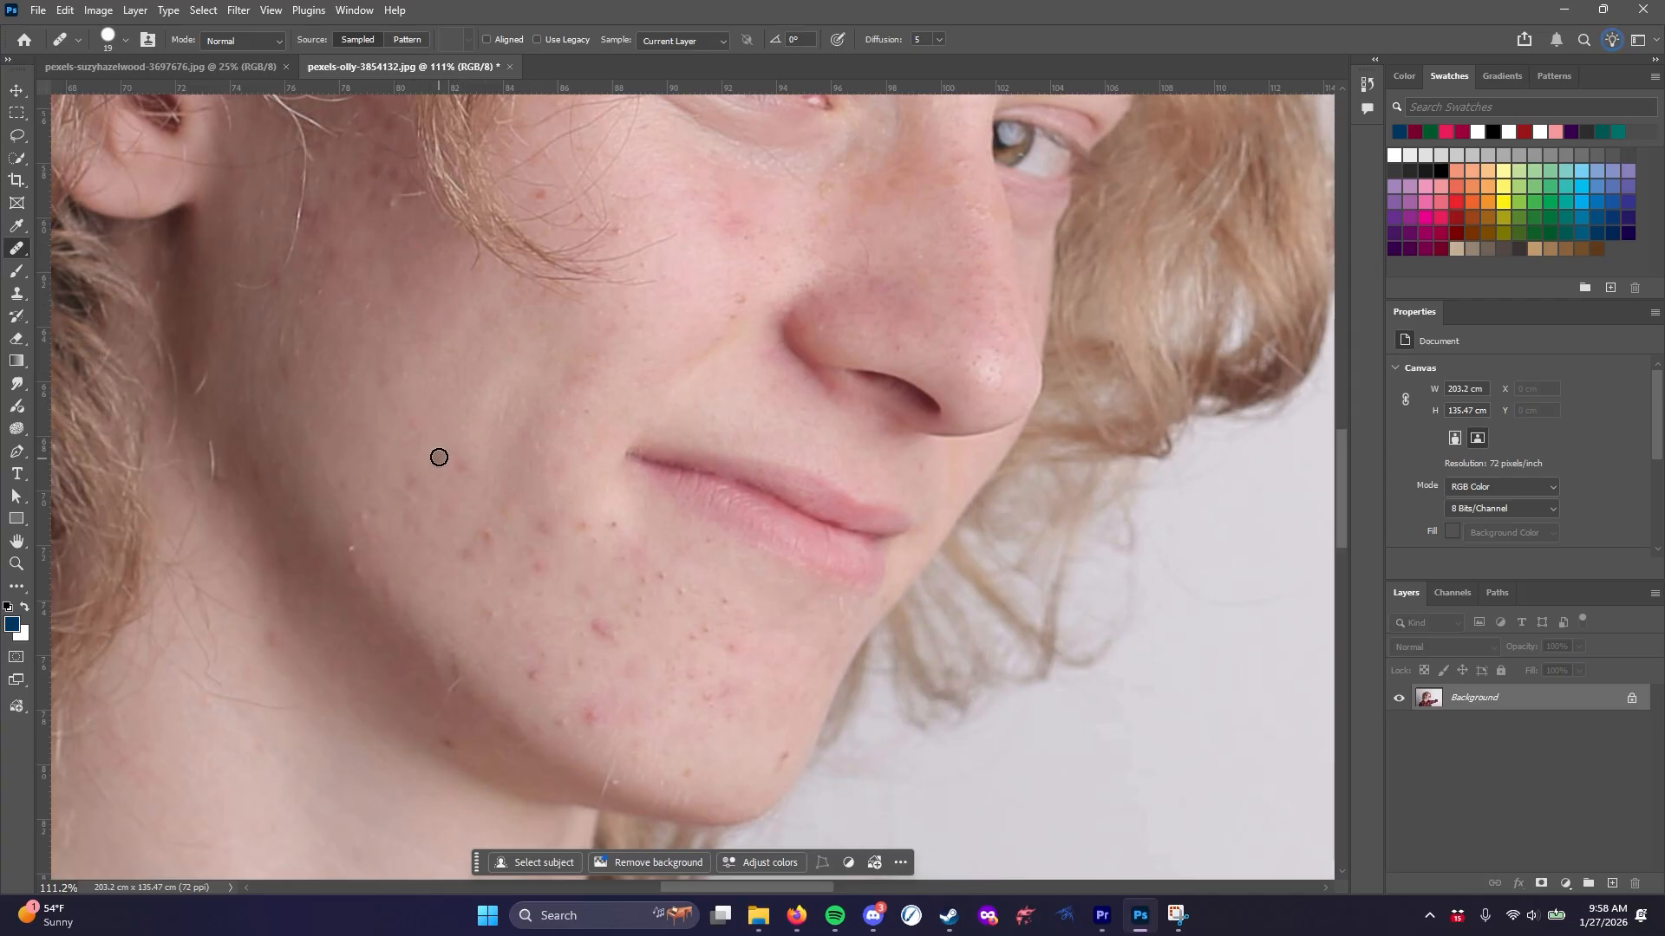
Switch to the Patch Tool
right_click(26, 251)
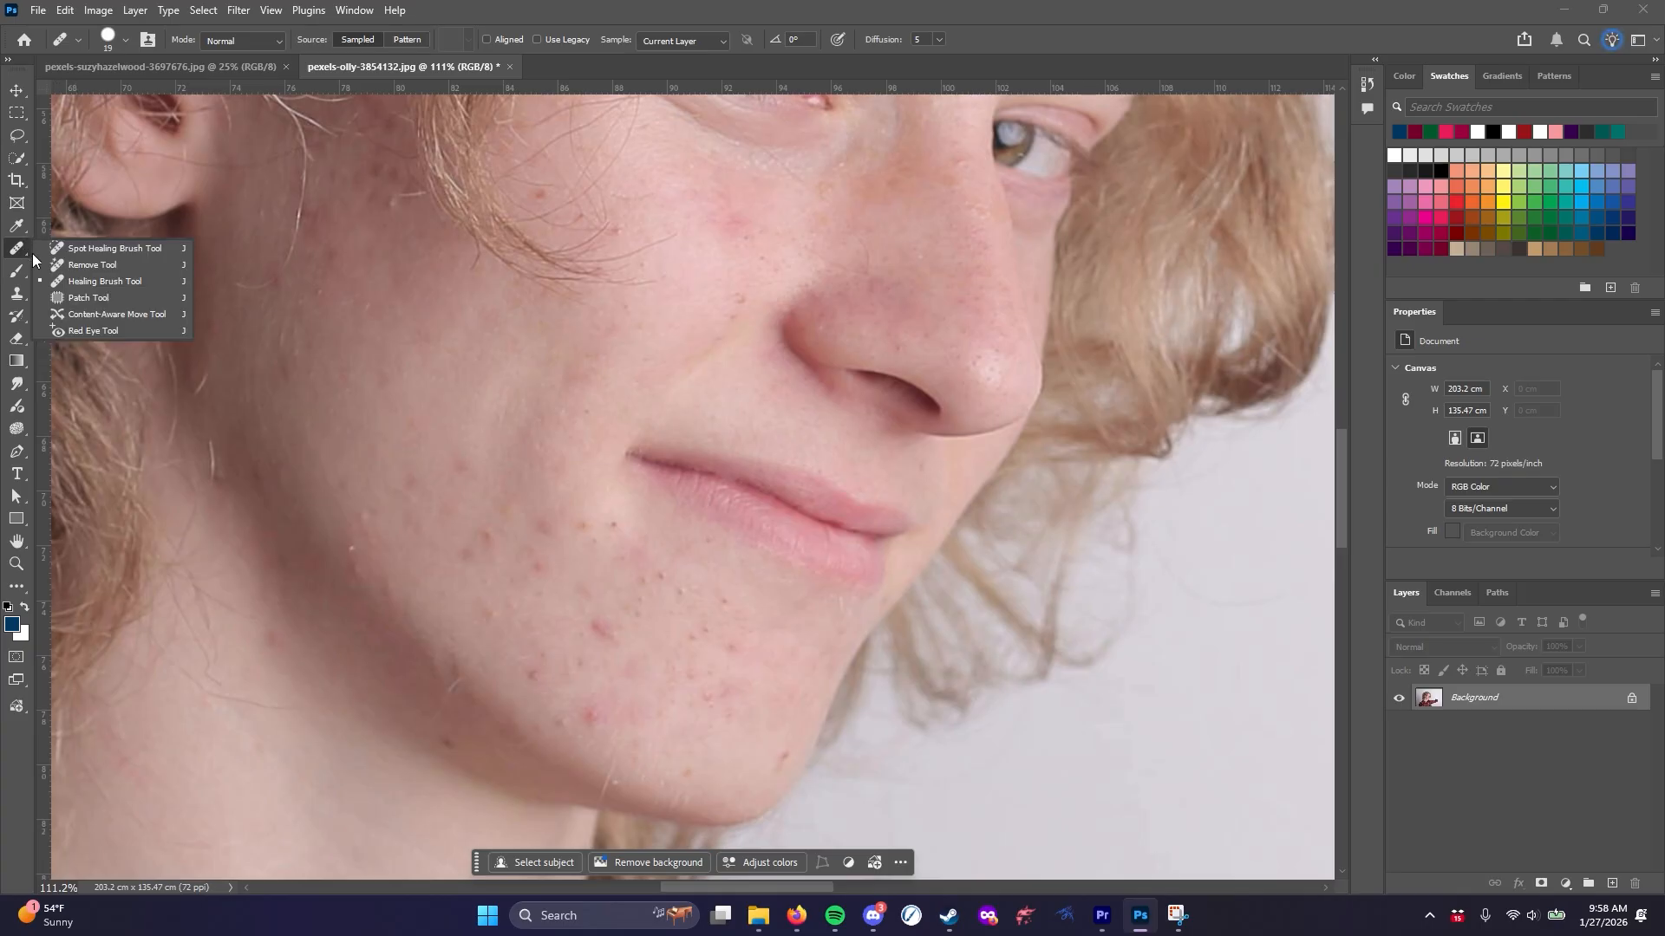
click(85, 299)
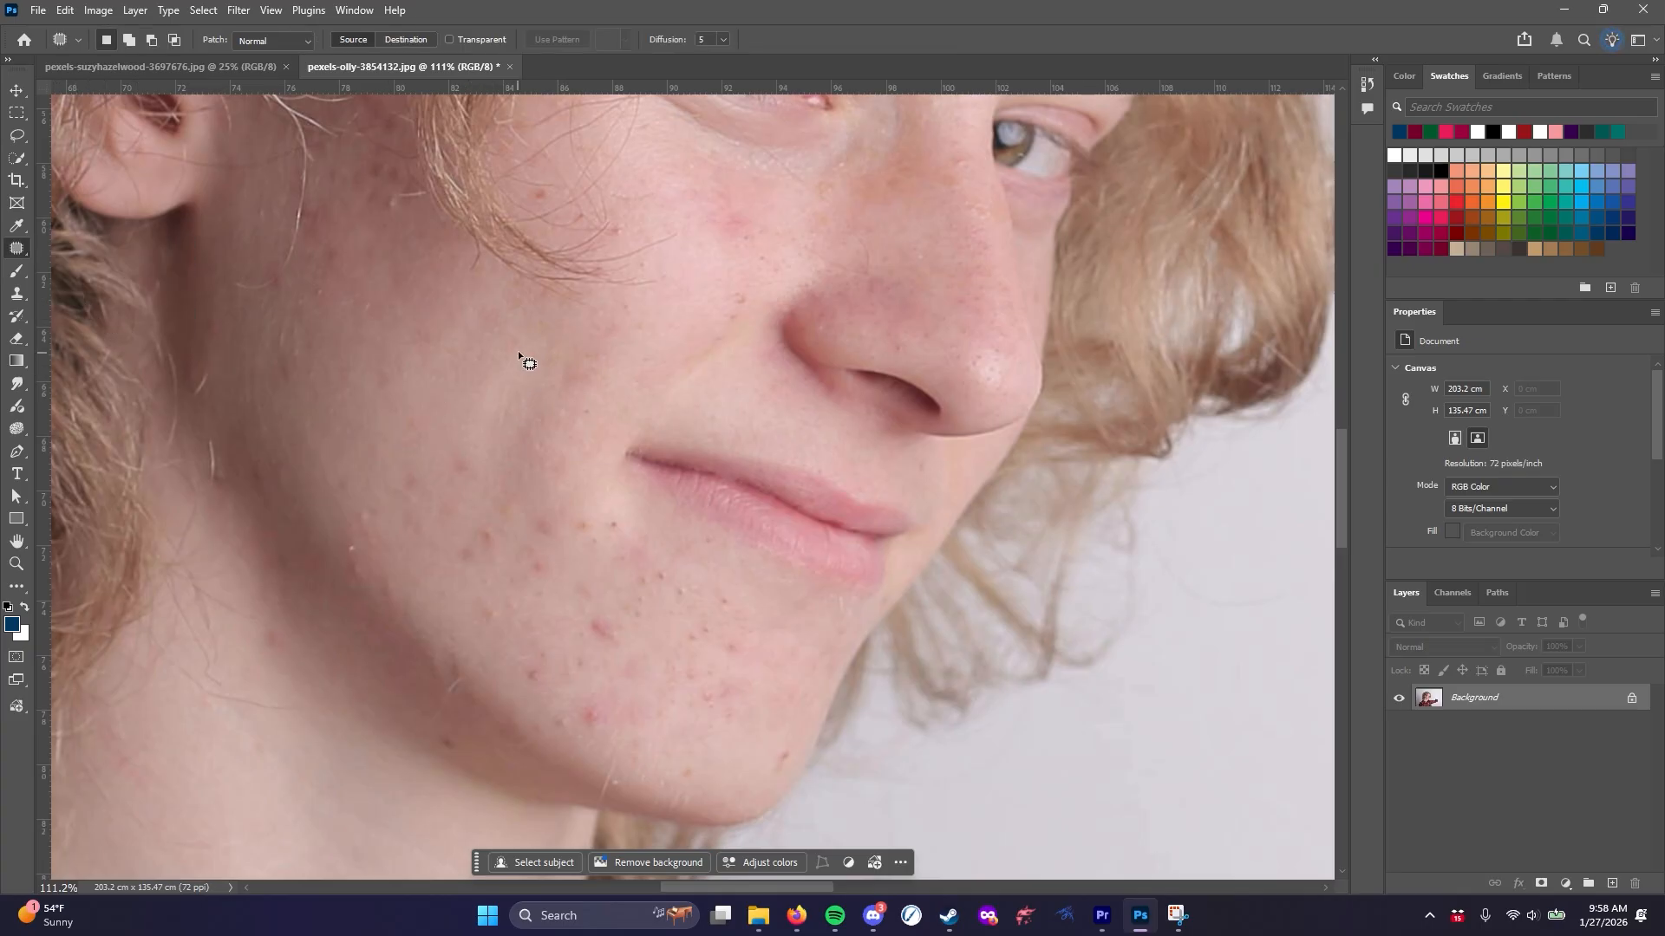
Try patching the cheek area beside the mouth with blemished skin from the lower cheek, and undo the patch
mouse_move(573, 353)
mouse_down()
mouse_move(544, 342)
mouse_move(428, 402)
mouse_move(569, 454)
mouse_move(606, 375)
mouse_move(579, 358)
mouse_up()
drag(510, 400, 347, 267)
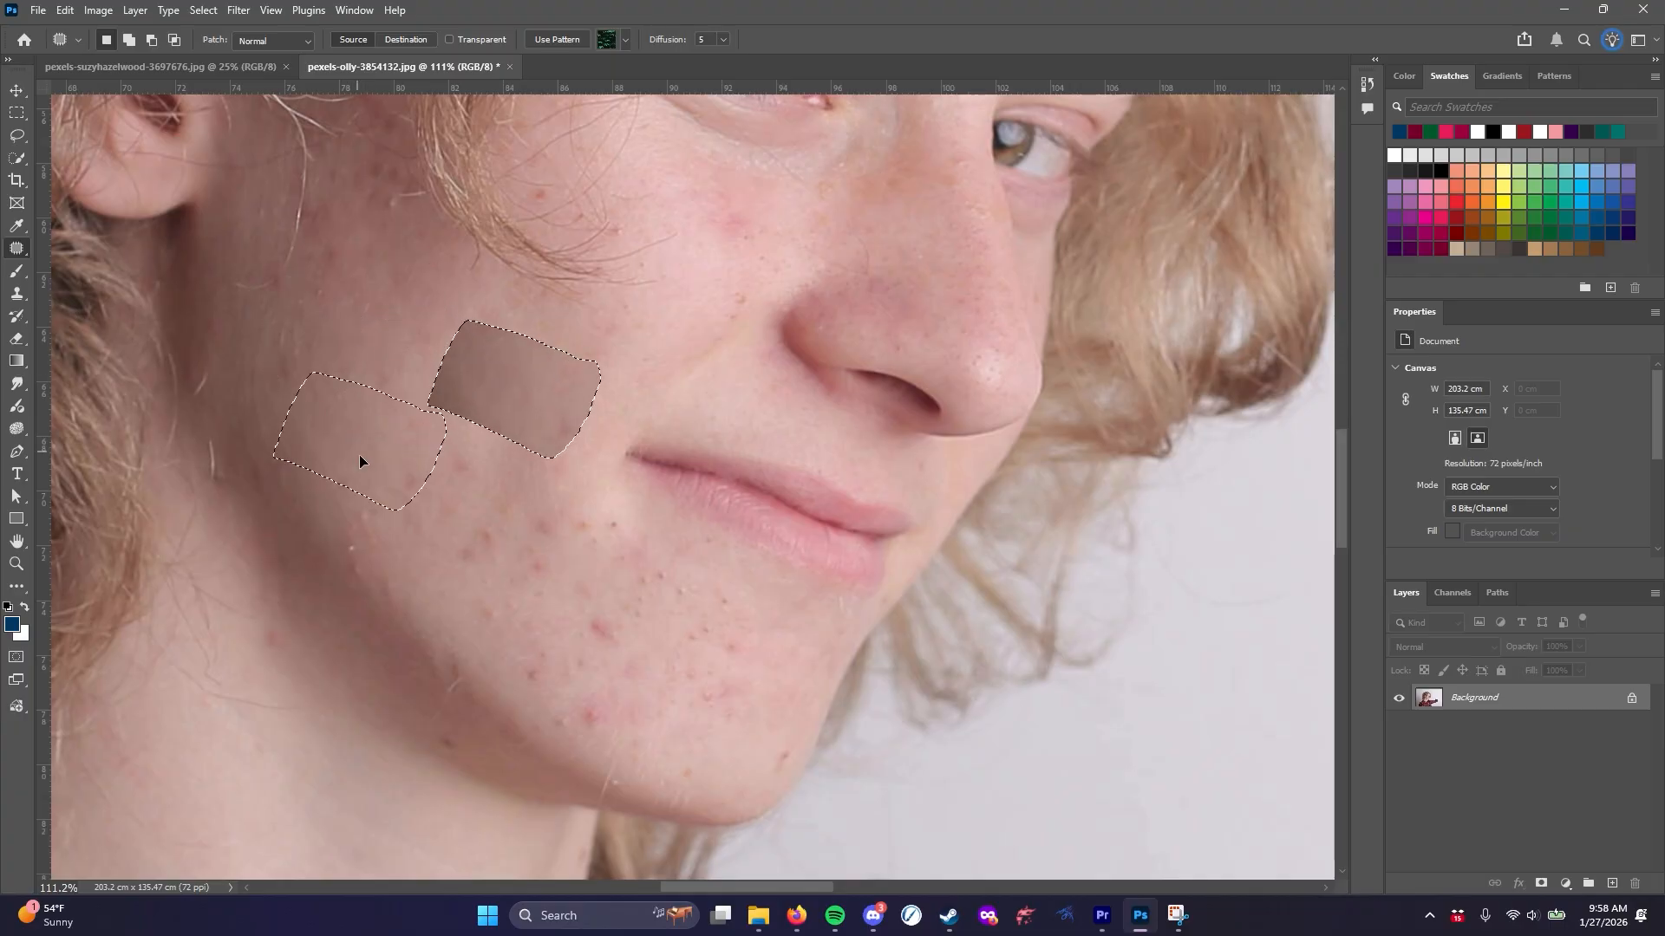
drag(515, 401, 524, 553)
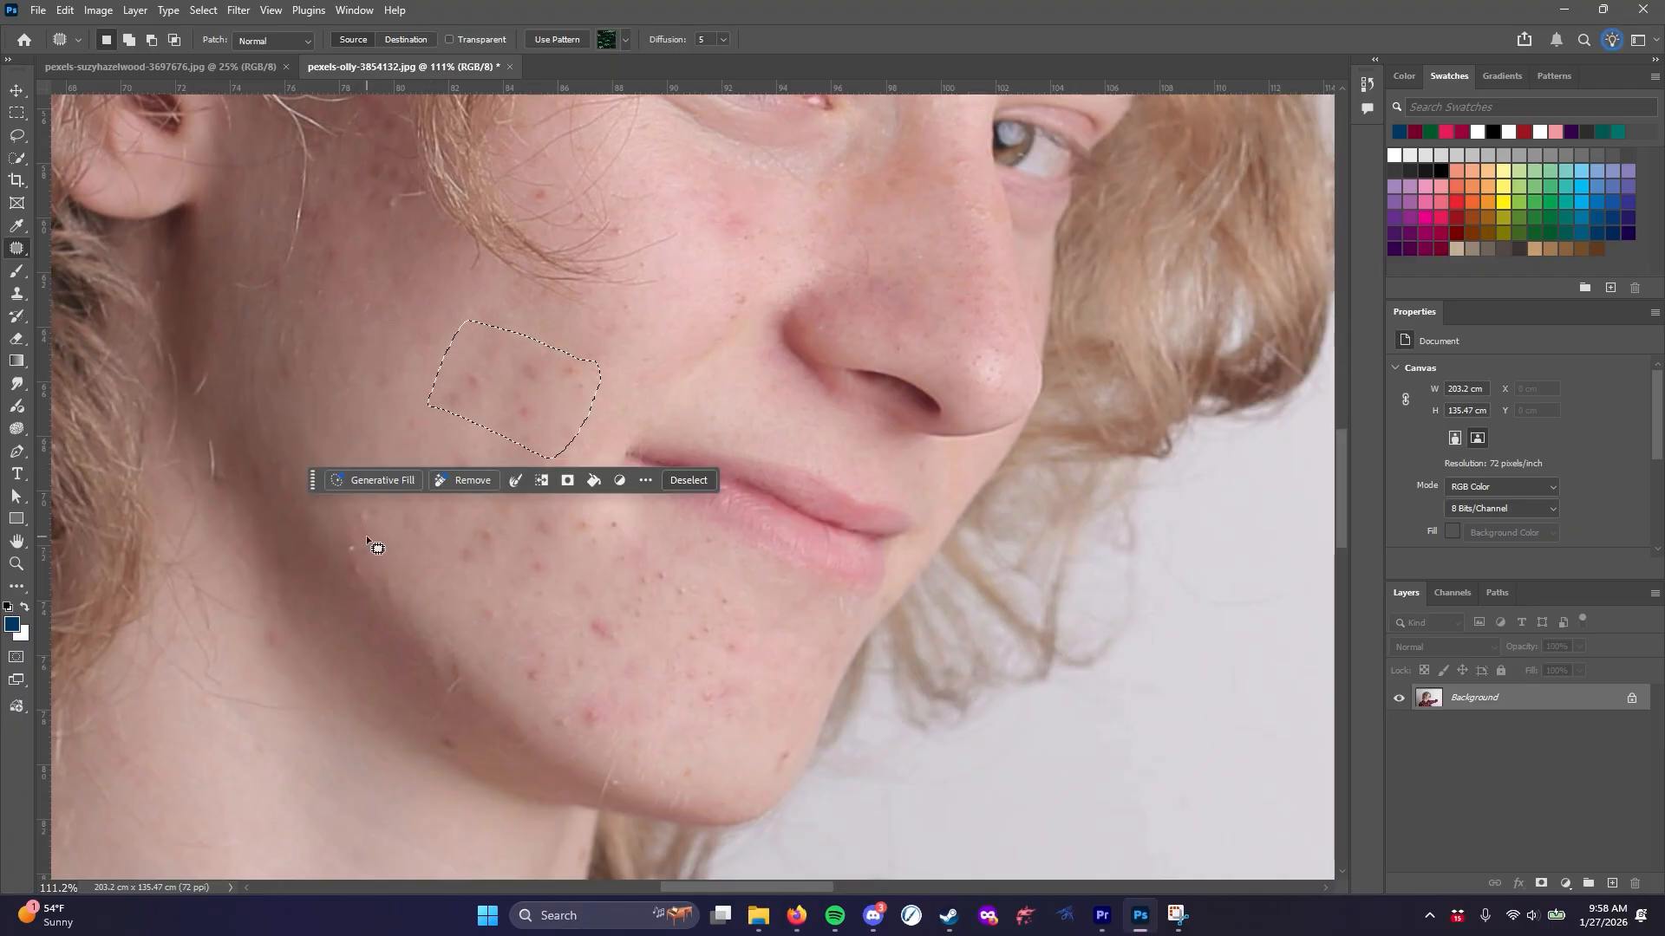
key(ctrl+d)
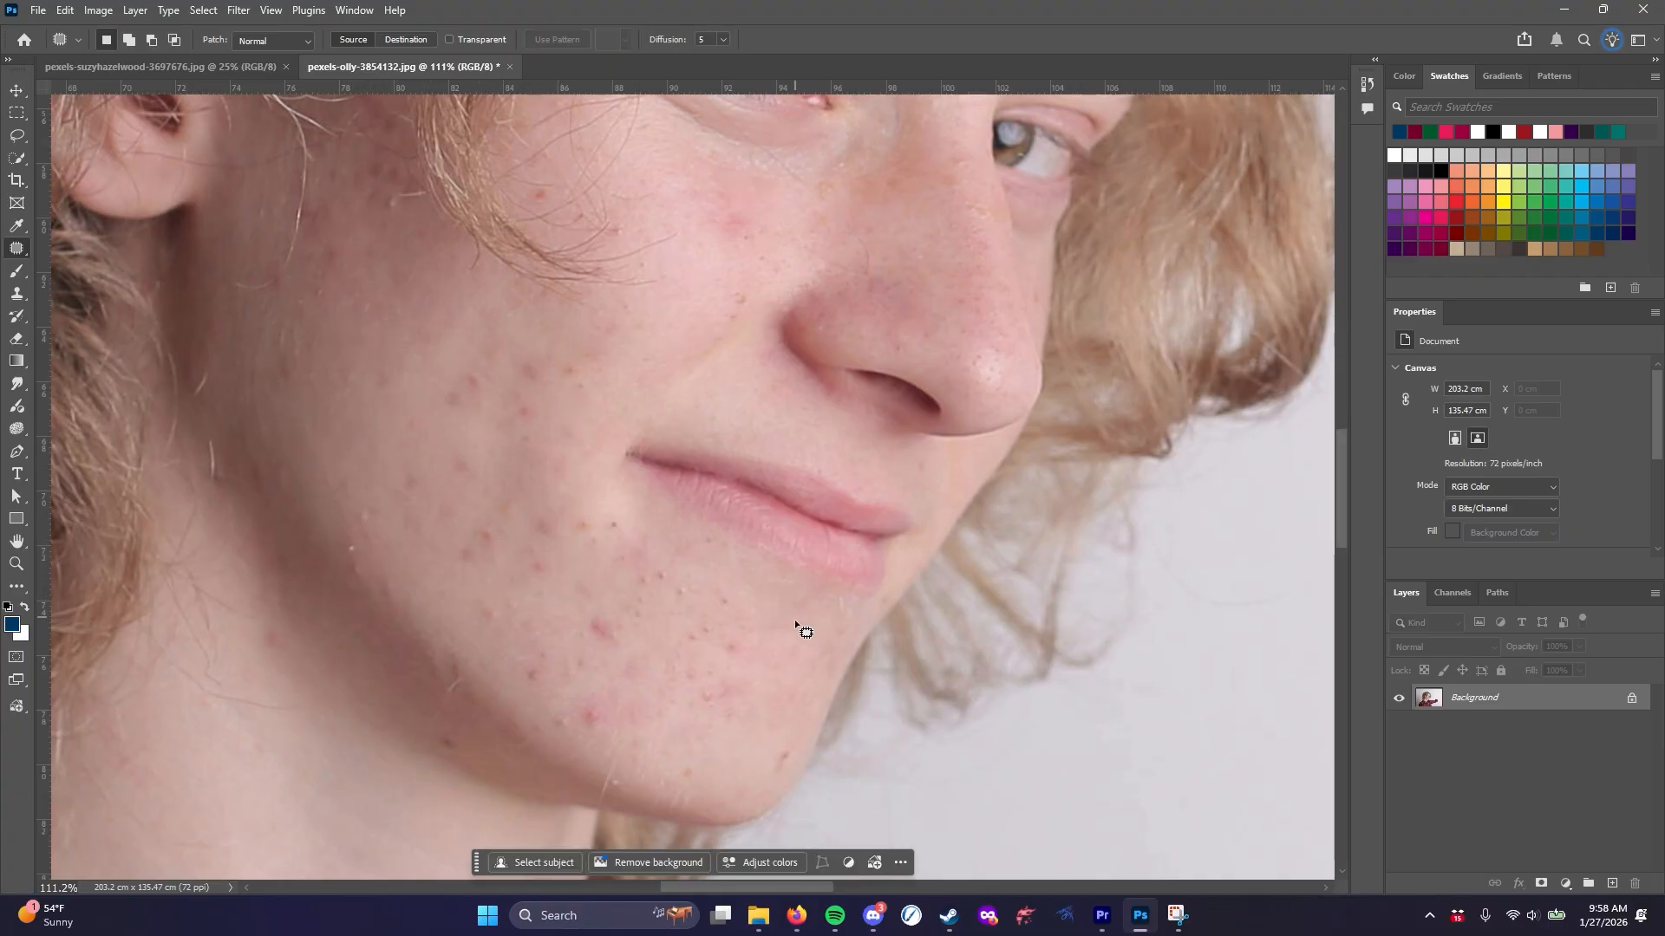
key(ctrl+shift+z)
key(ctrl+shift+z)
key(ctrl+shift+z)
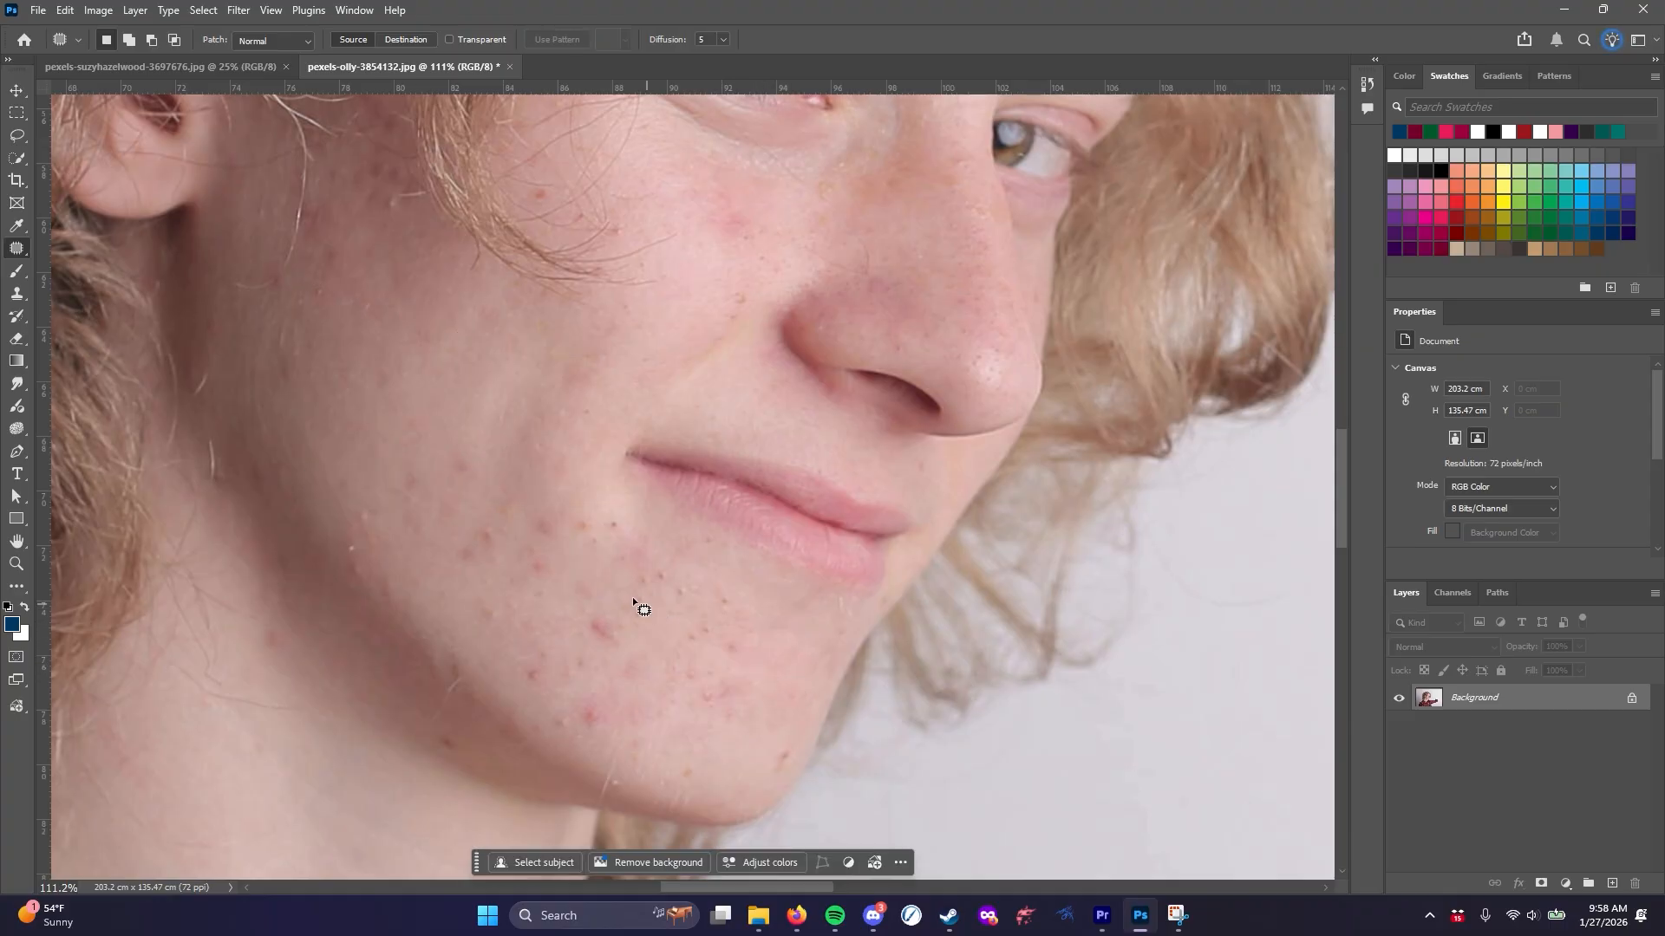
Patch the blemished lower cheek beside the mouth corner with clear skin from the middle of the cheek, and deselect
drag(565, 577, 565, 575)
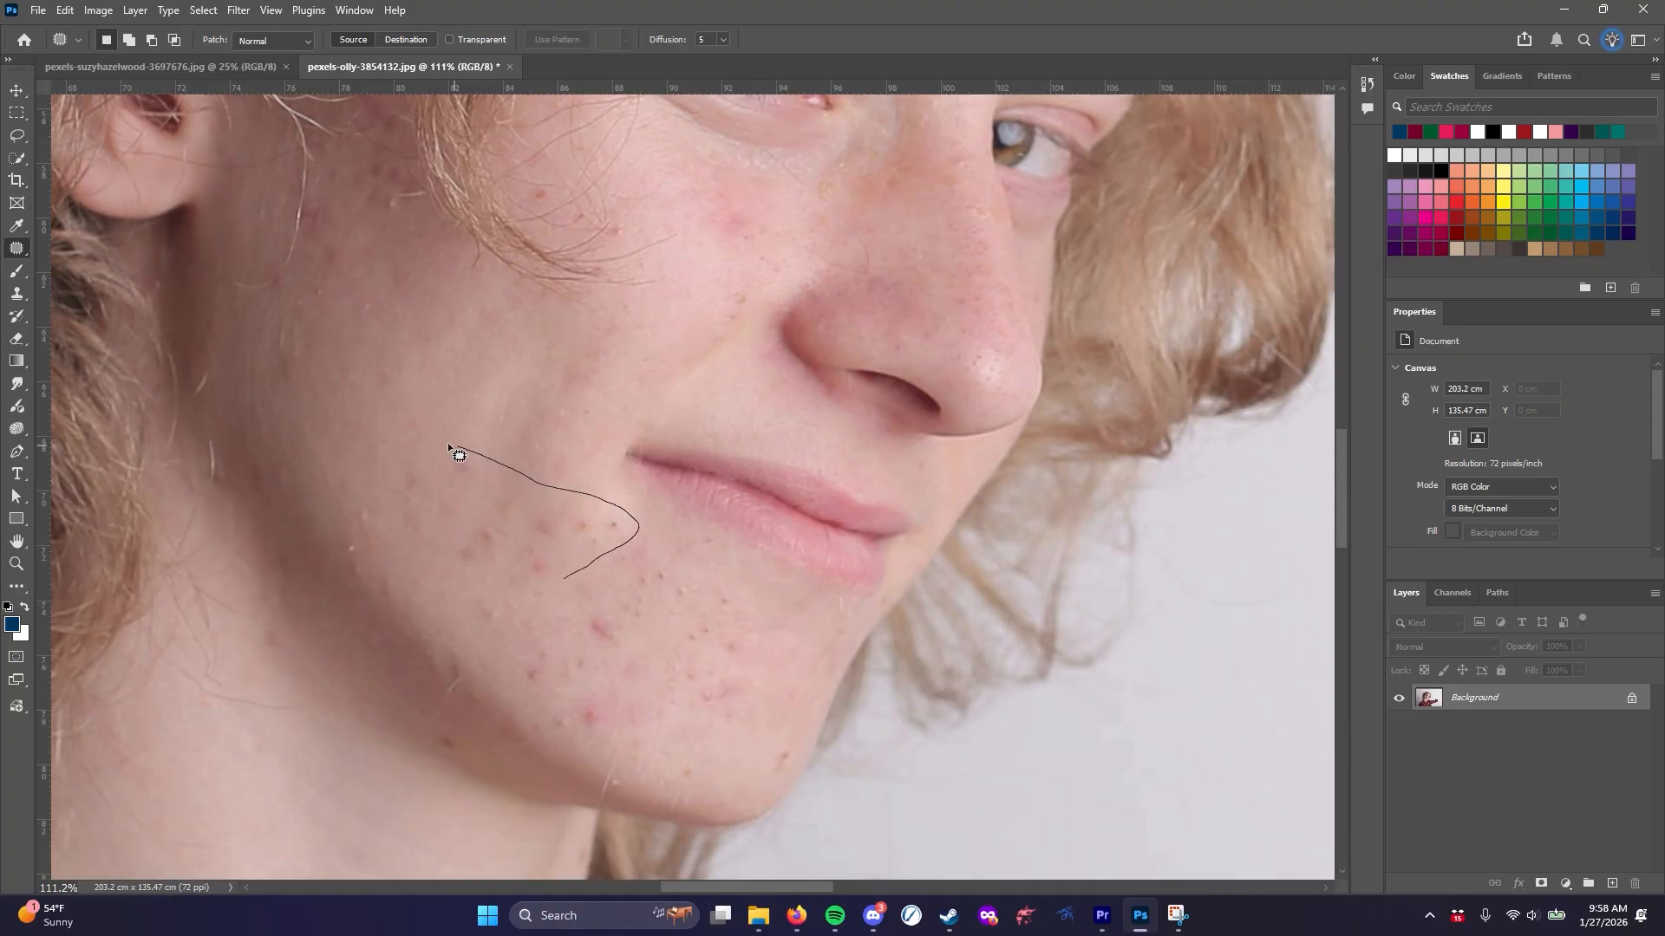
drag(382, 493, 428, 555)
mouse_move(565, 580)
mouse_down()
mouse_move(477, 477)
mouse_move(483, 371)
mouse_up()
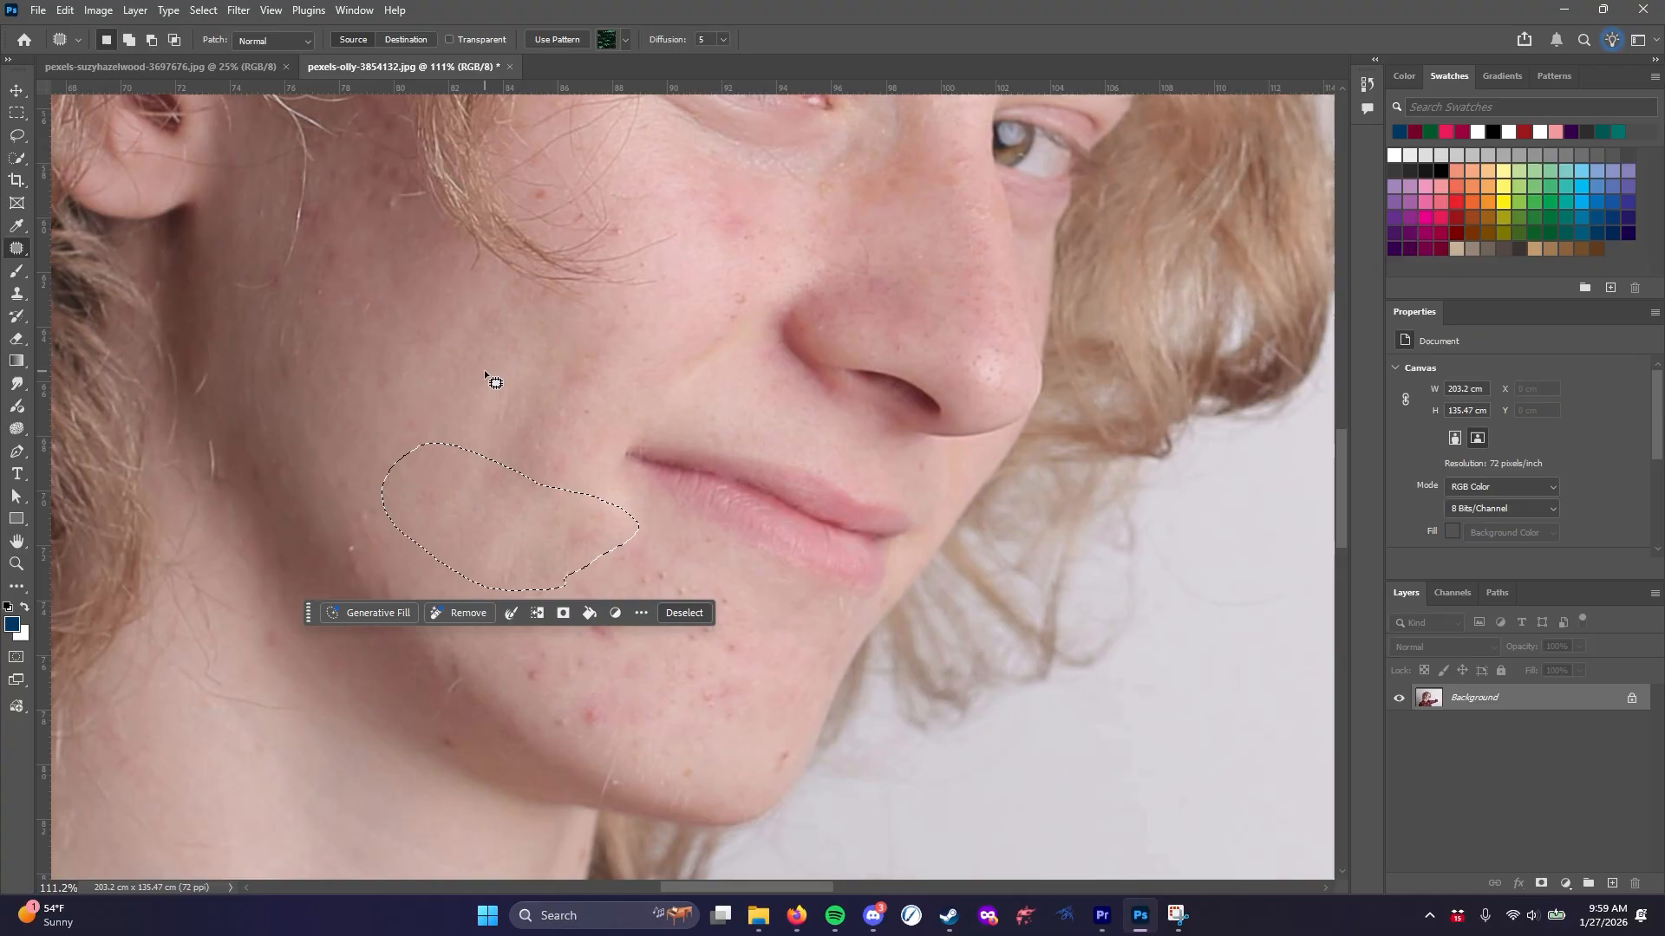
click(683, 613)
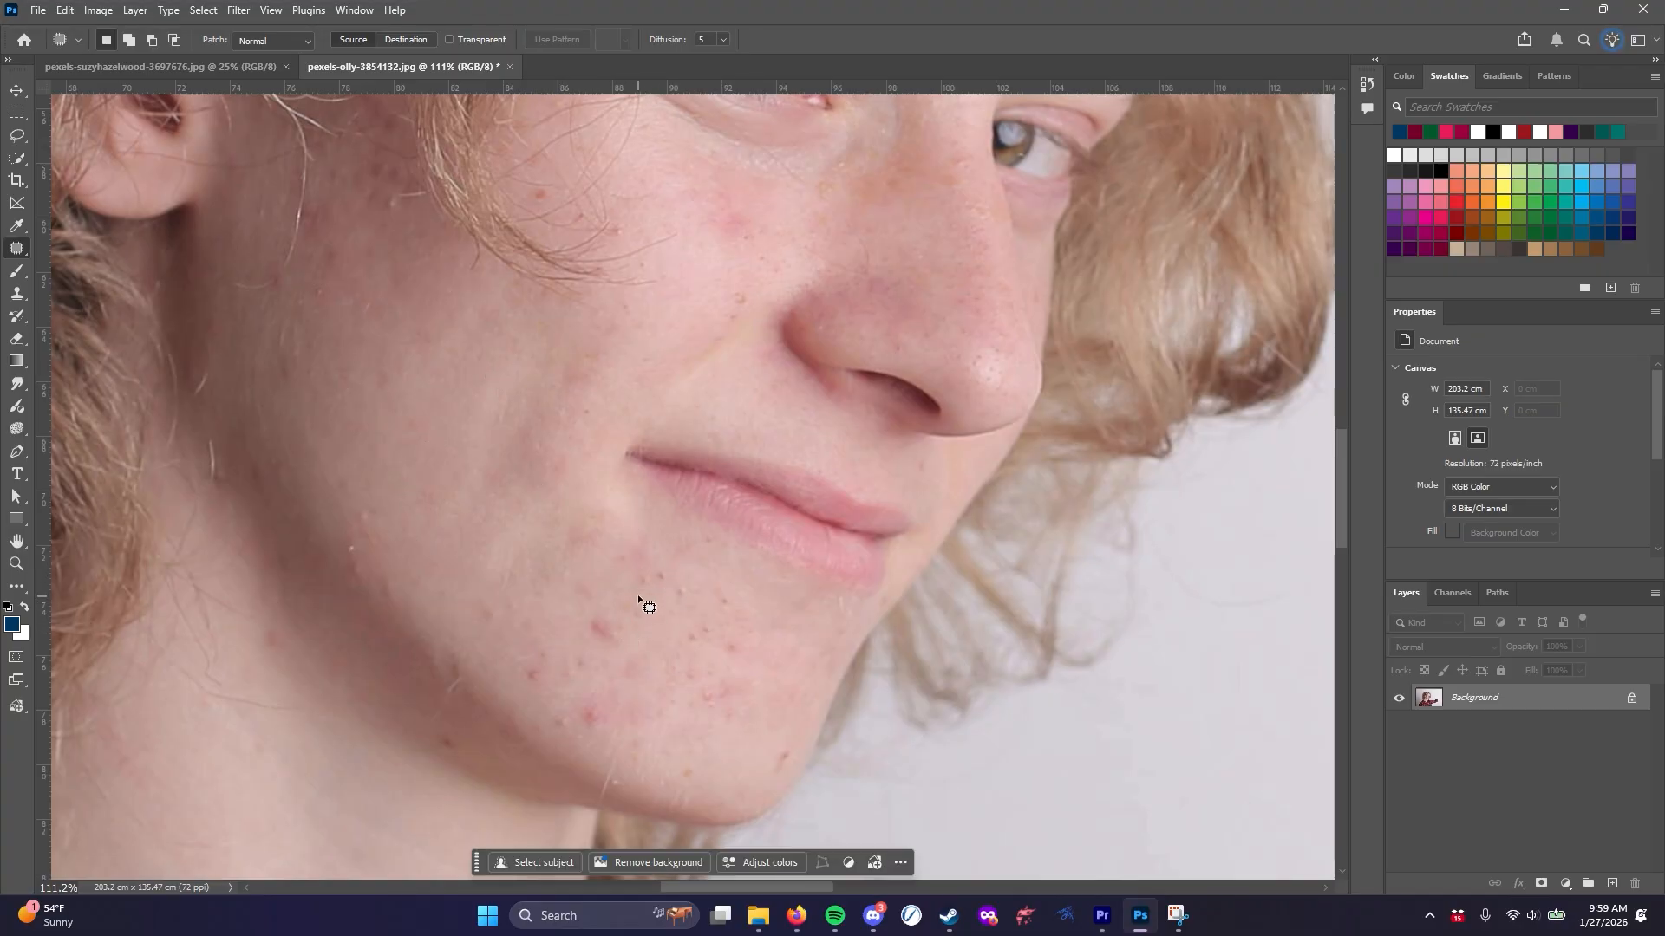
Patch the diagonal strip of blemishes from below the mouth corner towards the jaw with clear cheek skin, and deselect
drag(655, 539, 601, 575)
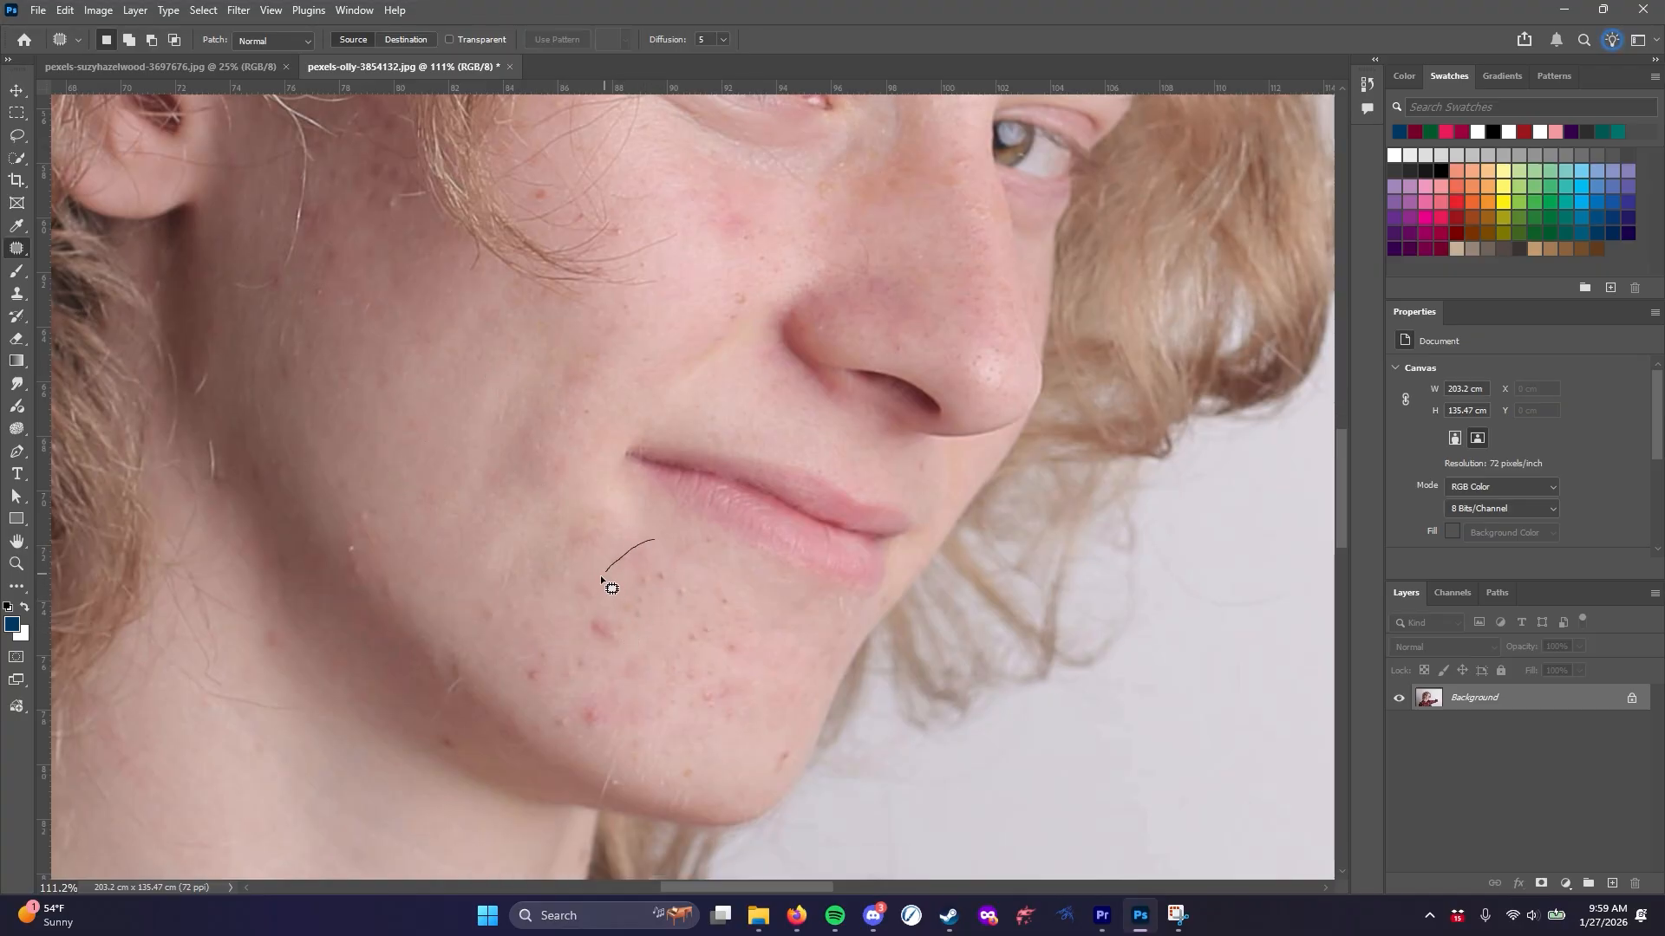
mouse_move(513, 672)
mouse_down()
mouse_move(563, 694)
mouse_move(652, 615)
mouse_up()
drag(650, 540, 653, 543)
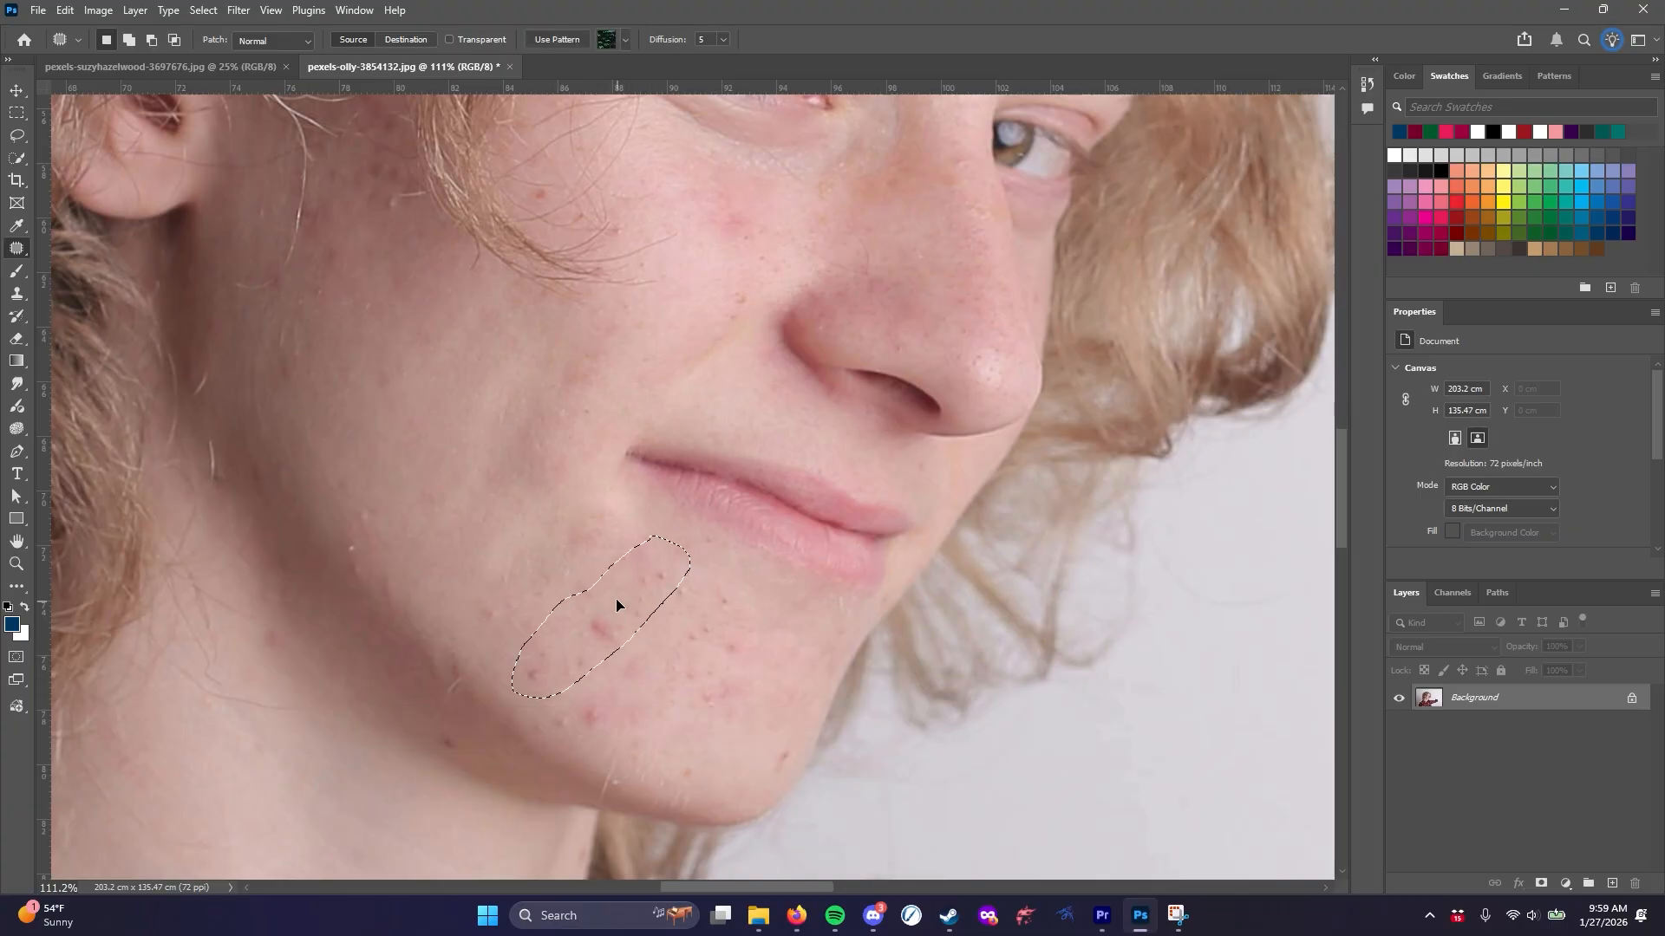
mouse_move(614, 596)
mouse_down()
mouse_move(542, 460)
mouse_move(479, 389)
mouse_up()
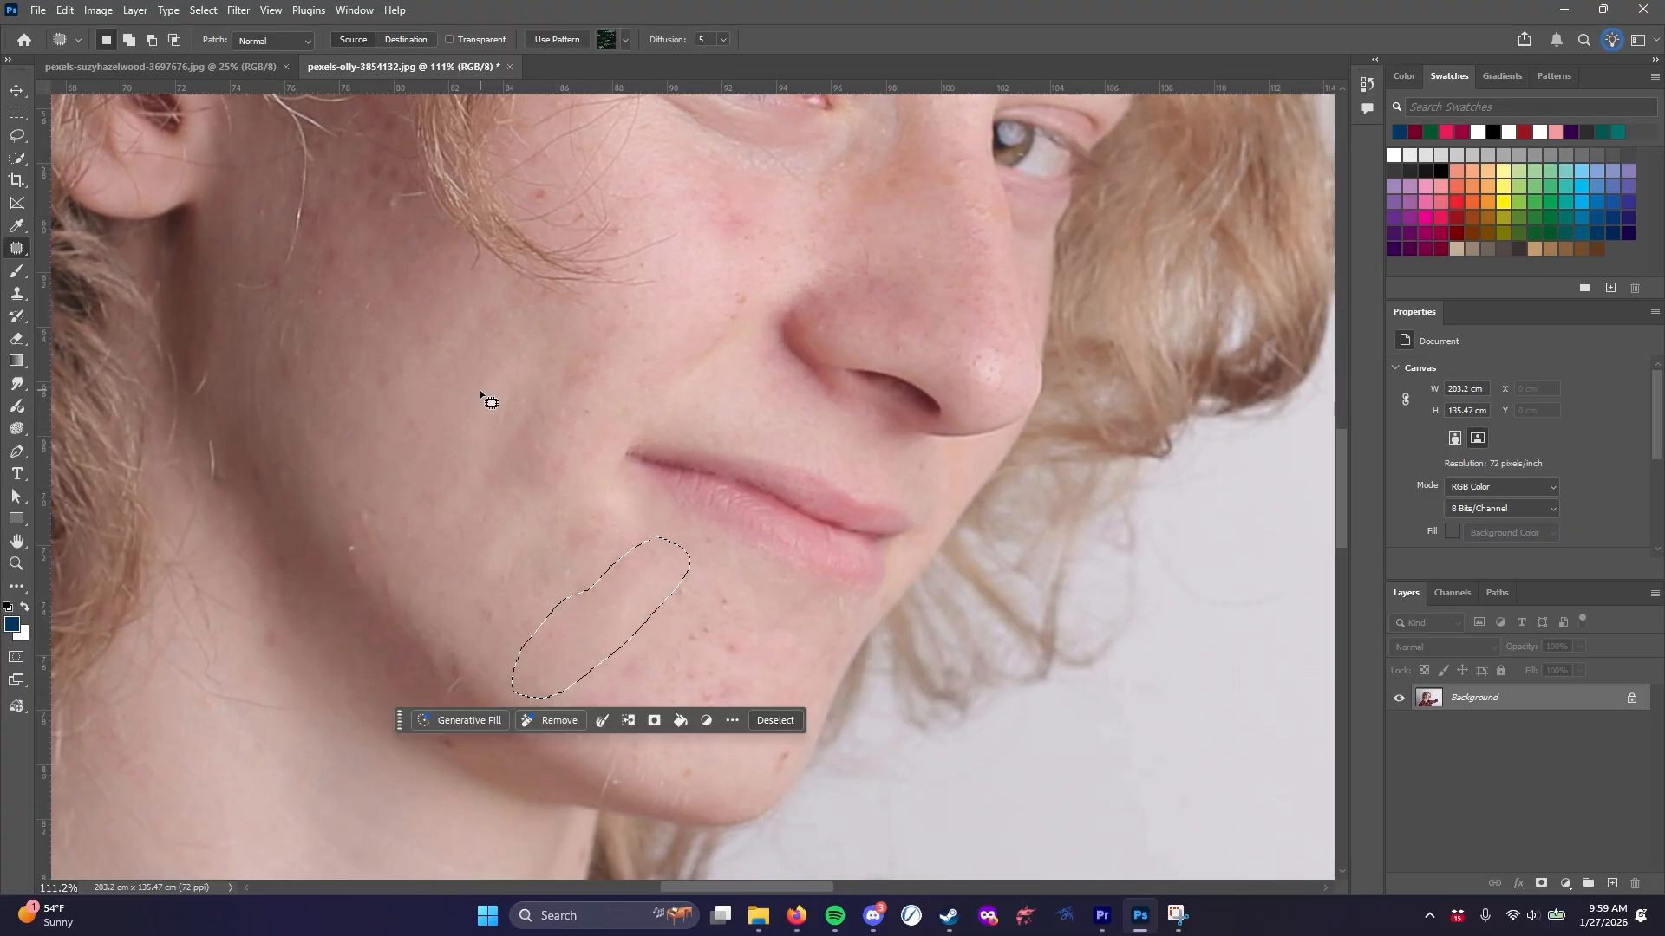
key(ctrl+d)
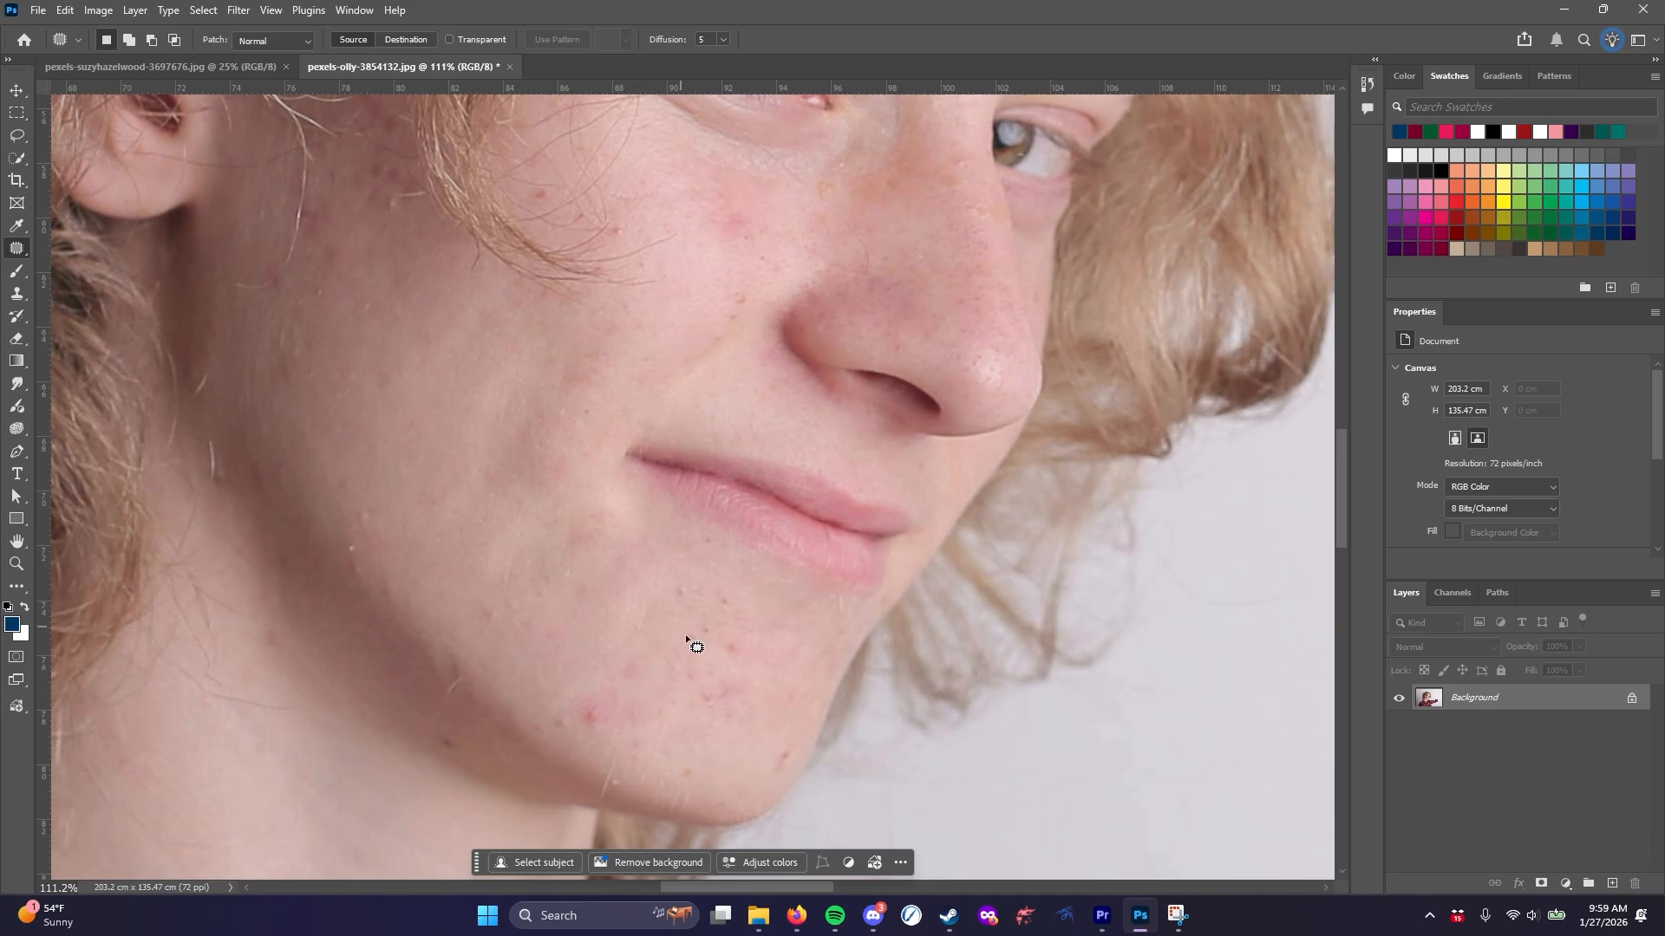
Patch the blemishes on the chin below the lower lip with clear cheek skin, and deselect
mouse_move(735, 589)
mouse_down()
mouse_move(665, 575)
mouse_move(661, 685)
mouse_move(679, 722)
mouse_move(746, 732)
mouse_up()
mouse_move(738, 593)
mouse_down()
mouse_move(524, 483)
mouse_move(447, 392)
mouse_up()
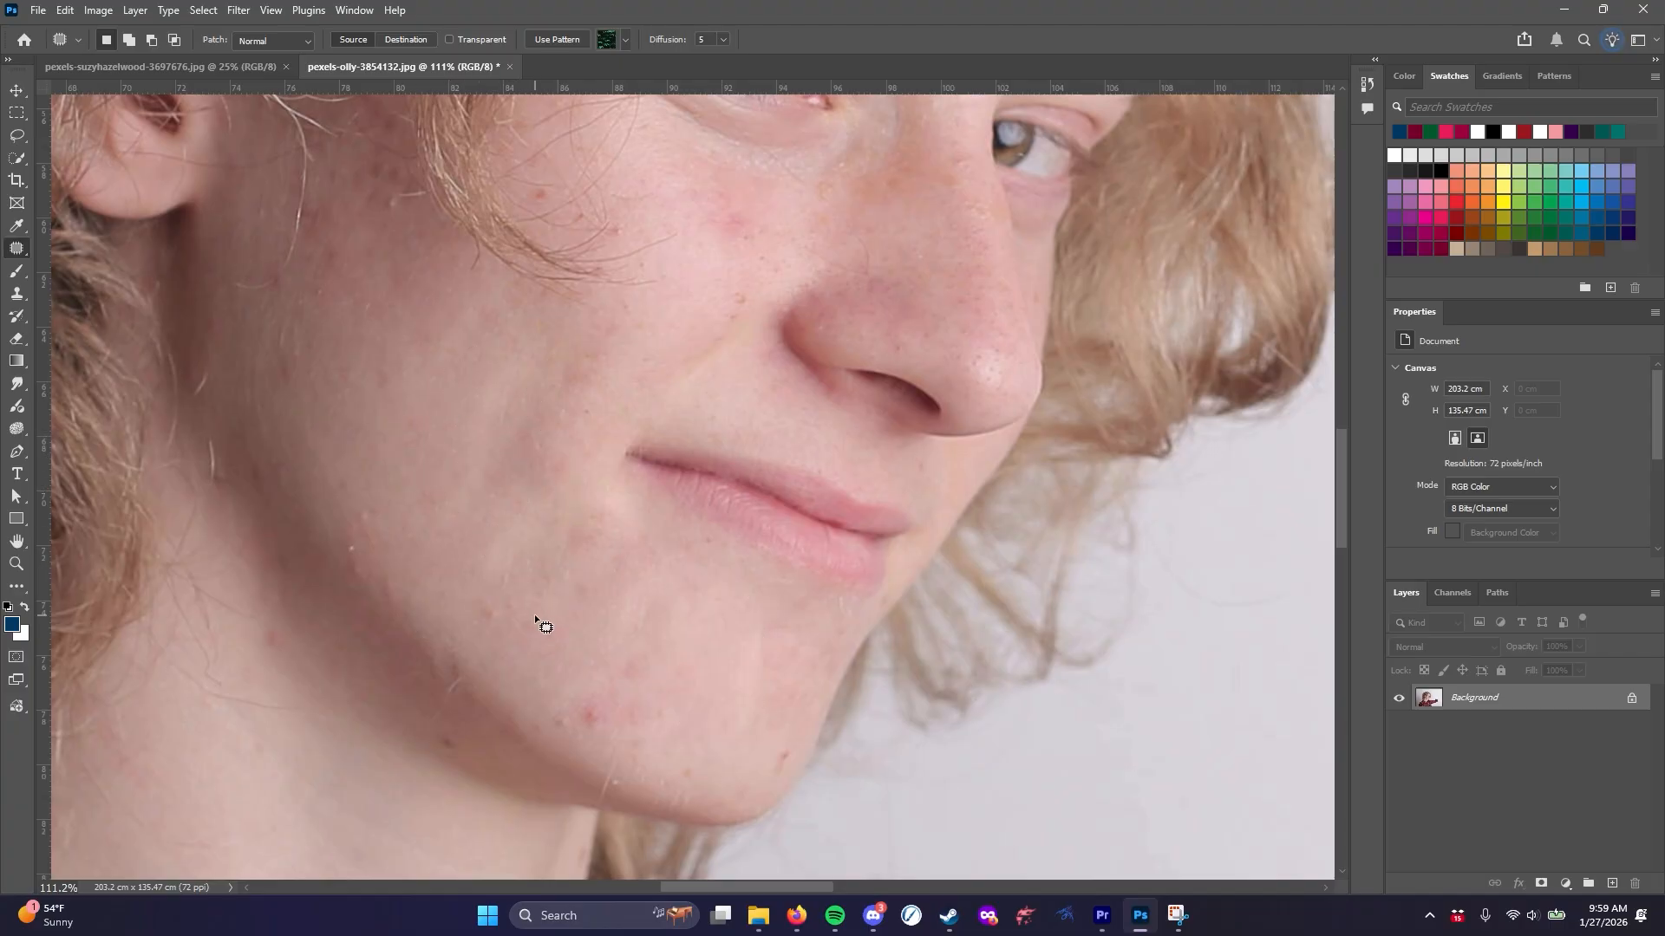
key(ctrl+d)
Move the mouth down onto the chin with the Content-Aware Move tool, accept the placement, and deselect
right_click(13, 252)
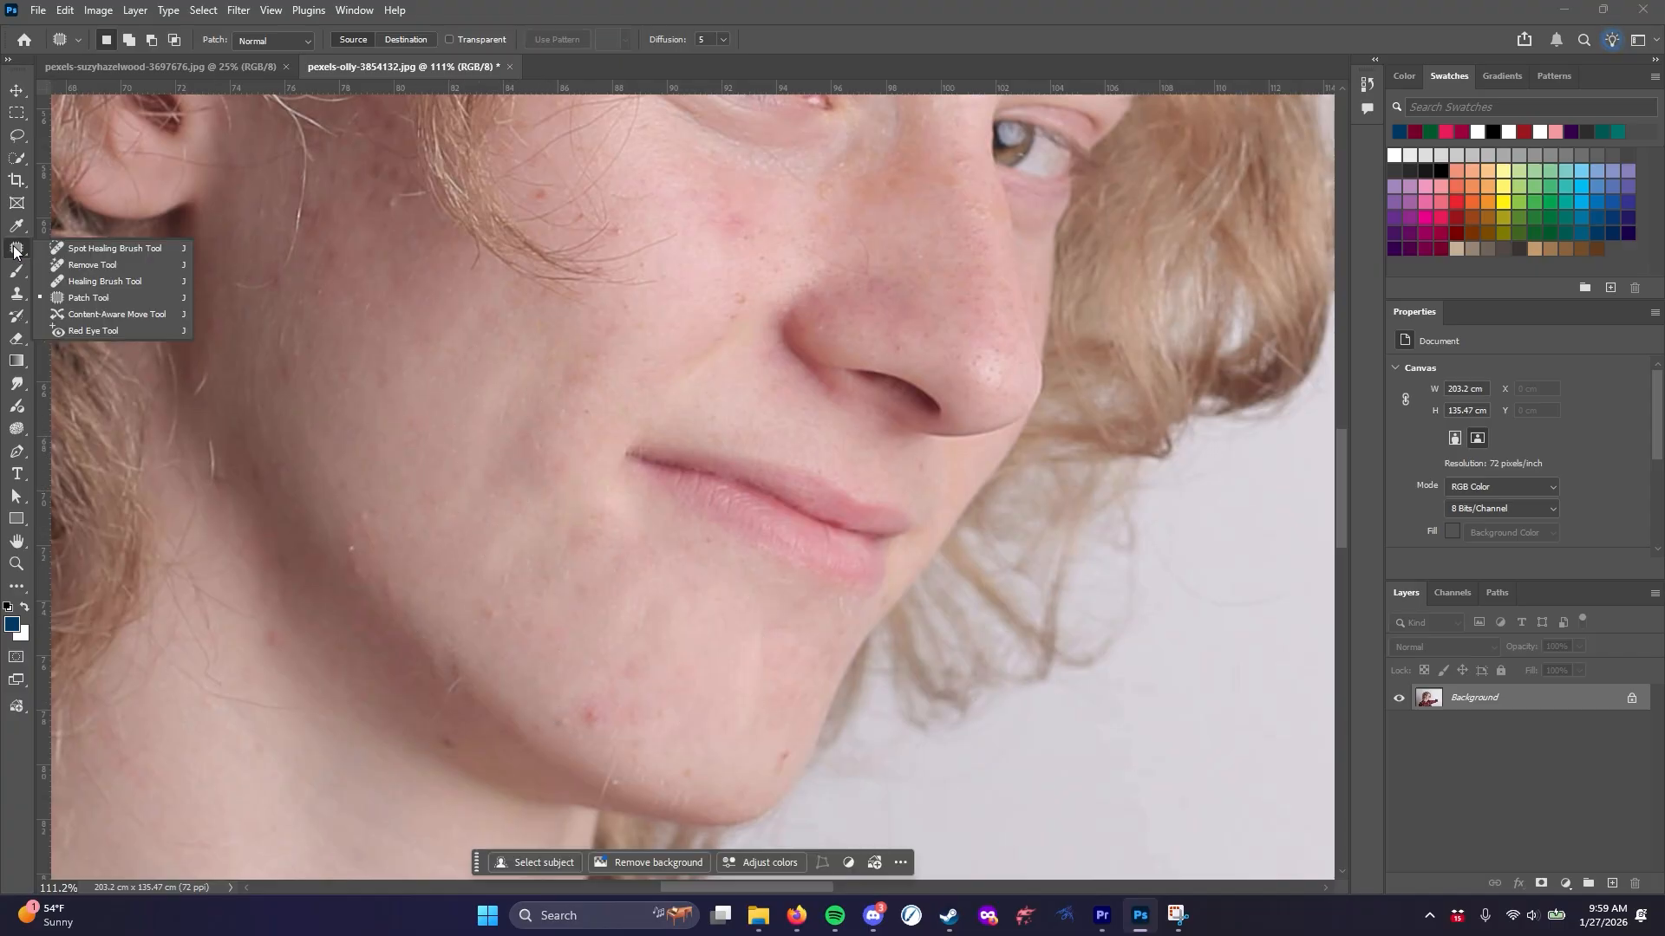
click(80, 315)
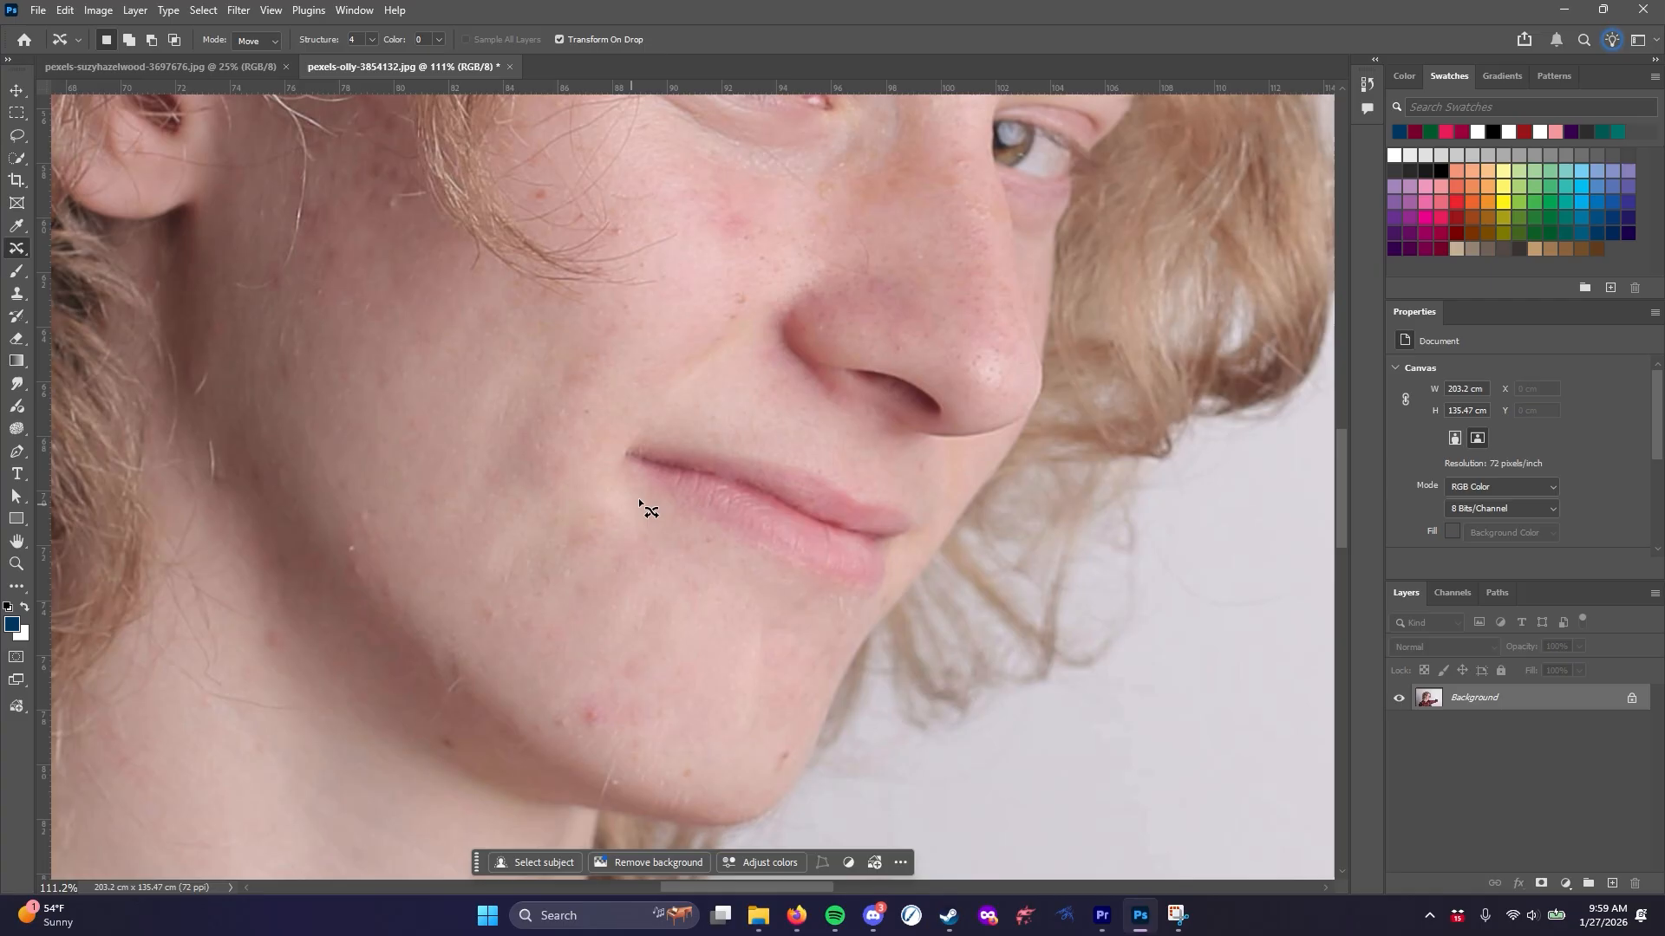
drag(748, 428, 623, 429)
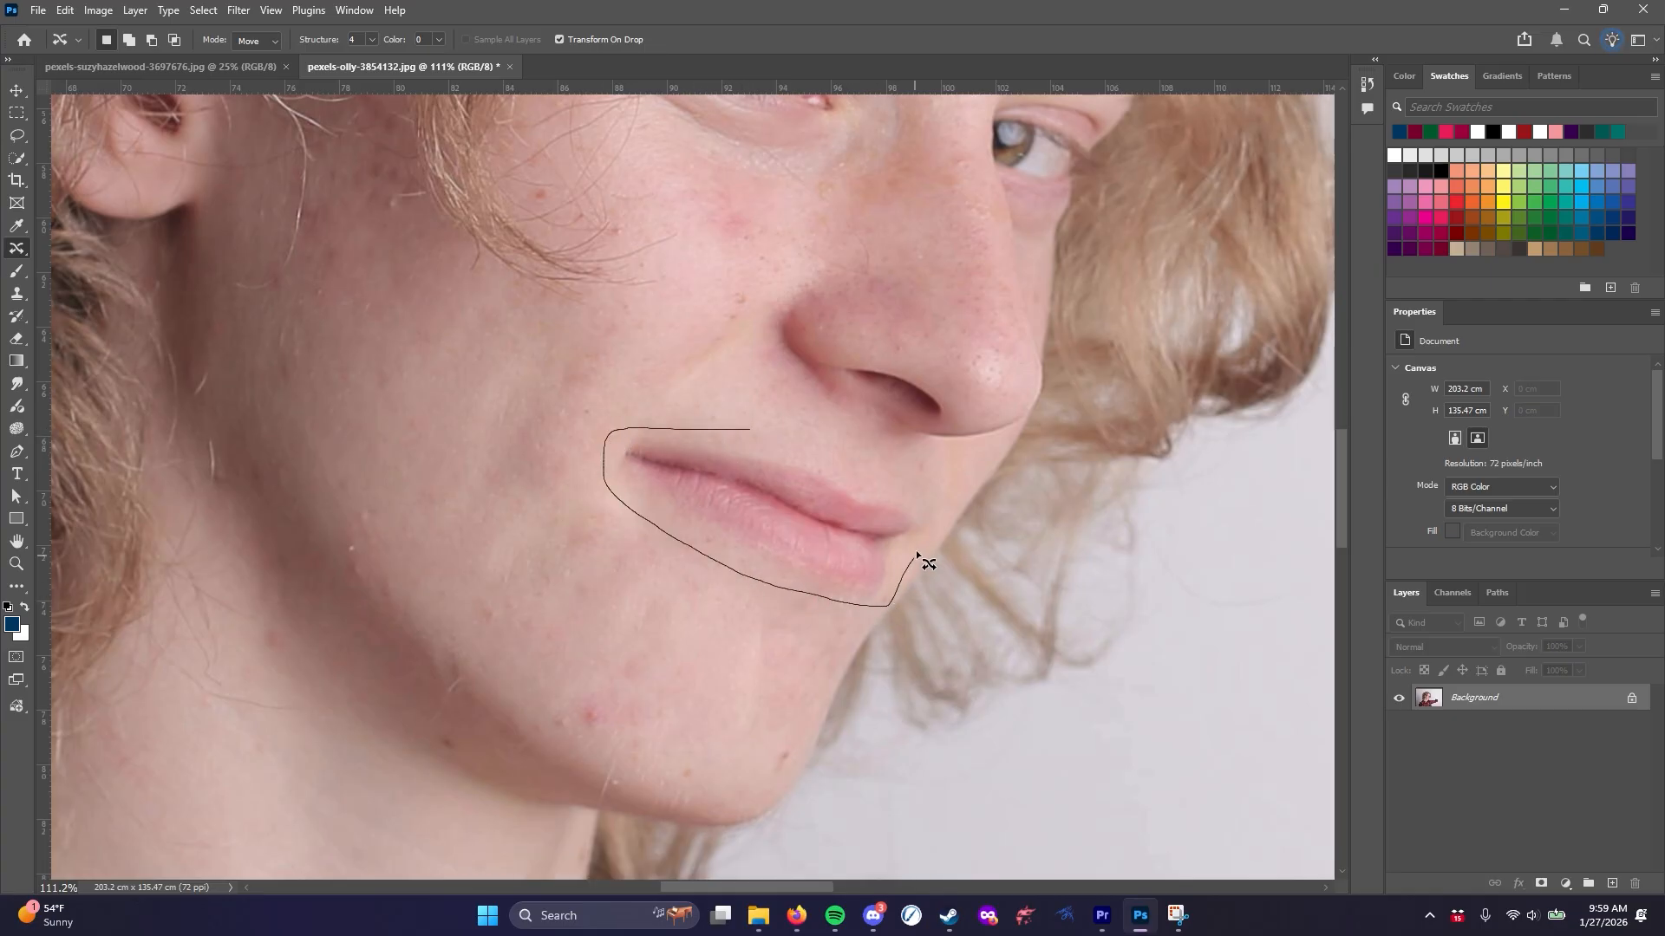
drag(782, 450, 753, 430)
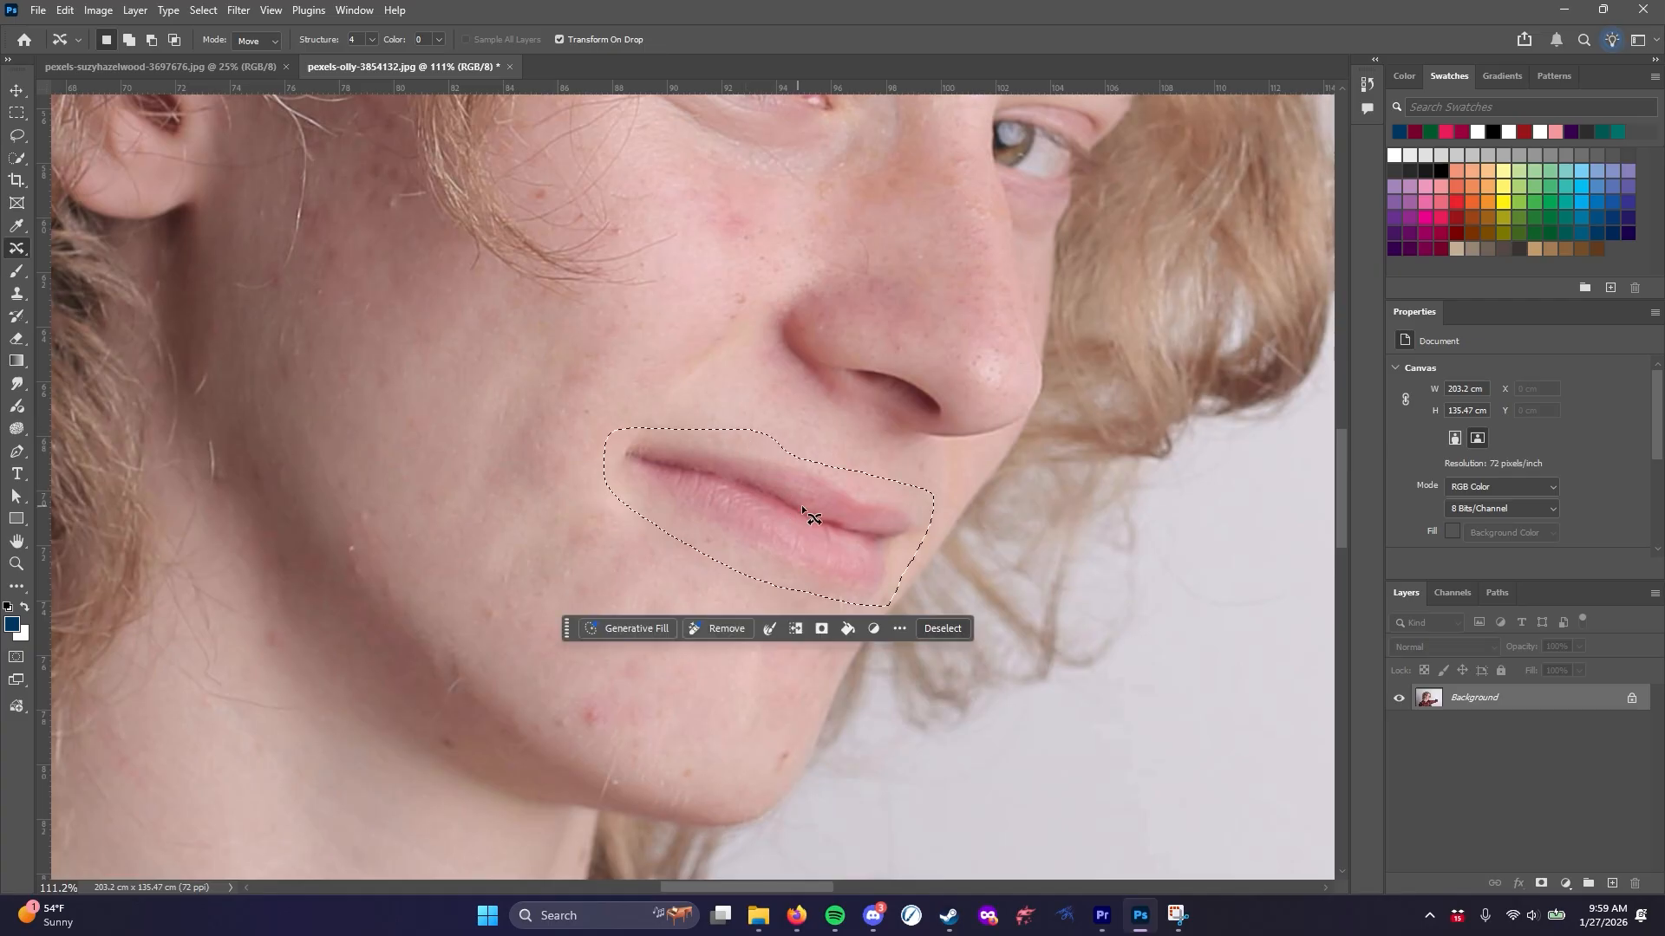
mouse_move(801, 505)
mouse_down()
mouse_move(678, 576)
mouse_move(659, 667)
mouse_move(689, 672)
mouse_up()
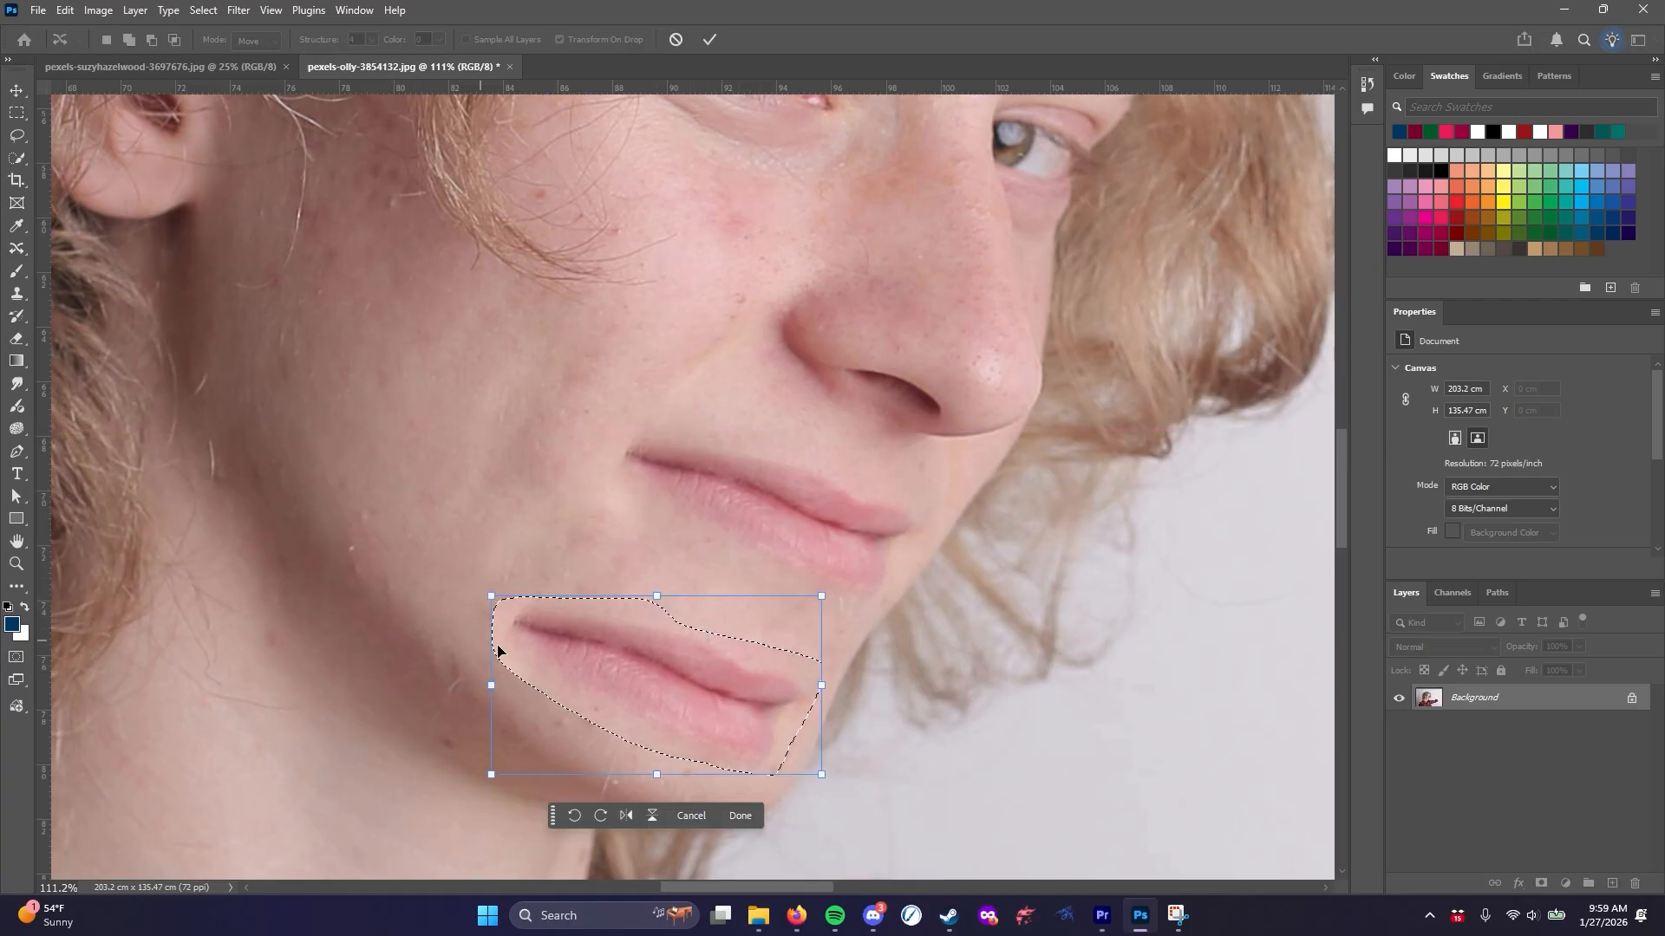
click(747, 818)
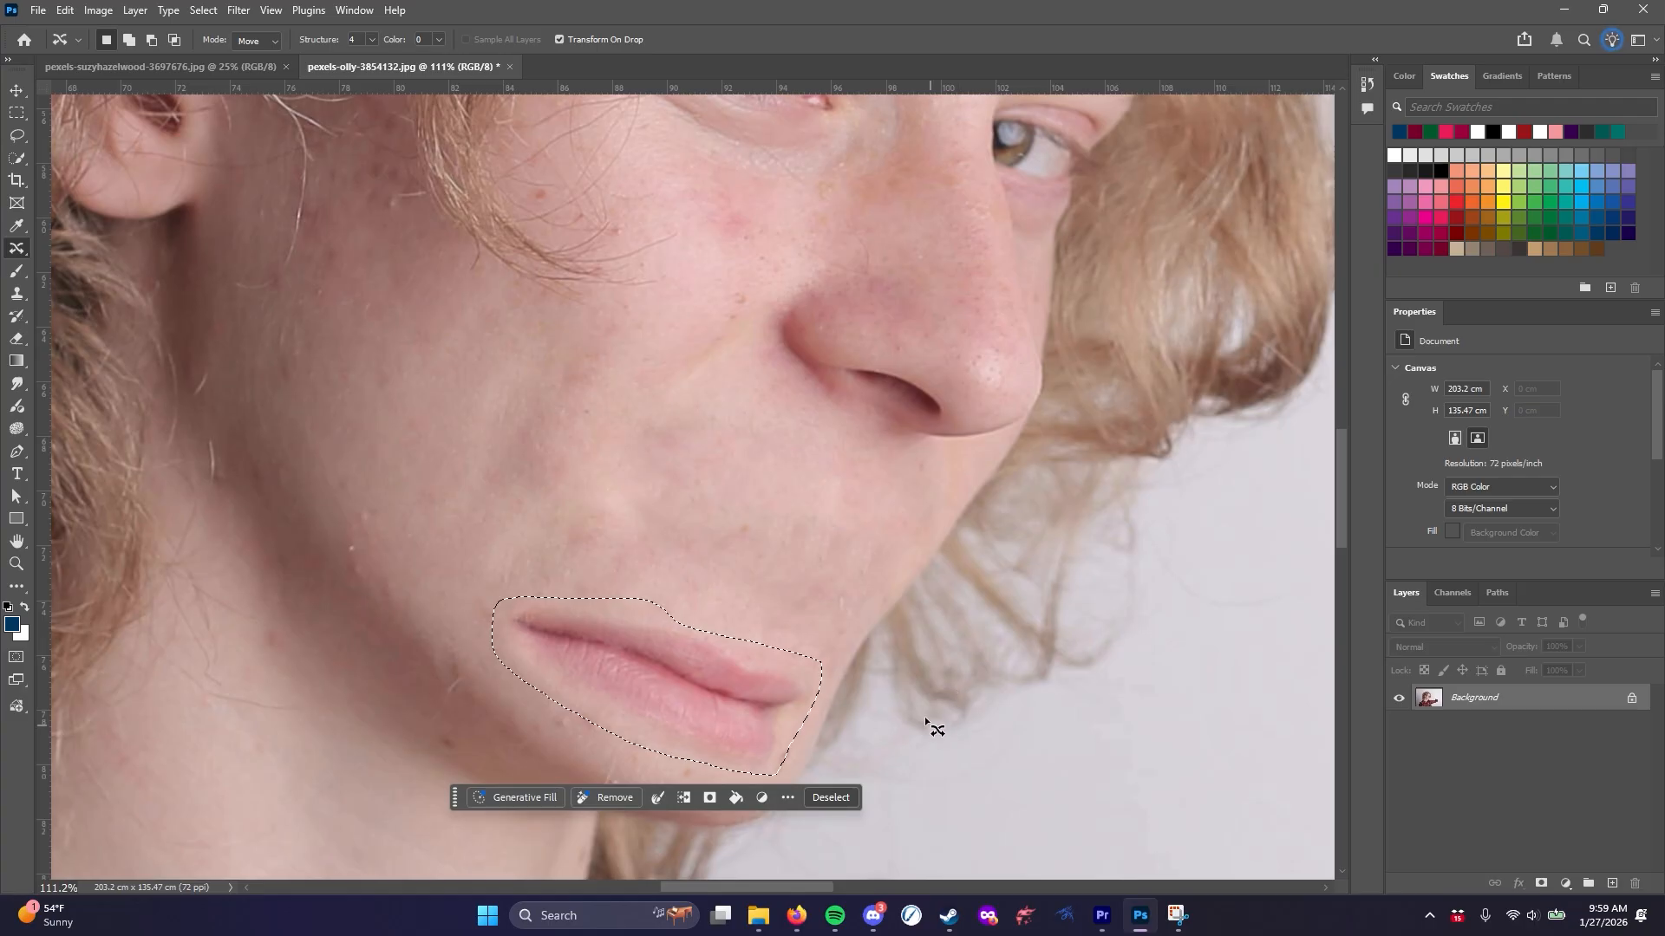
click(17, 113)
key(ctrl+d)
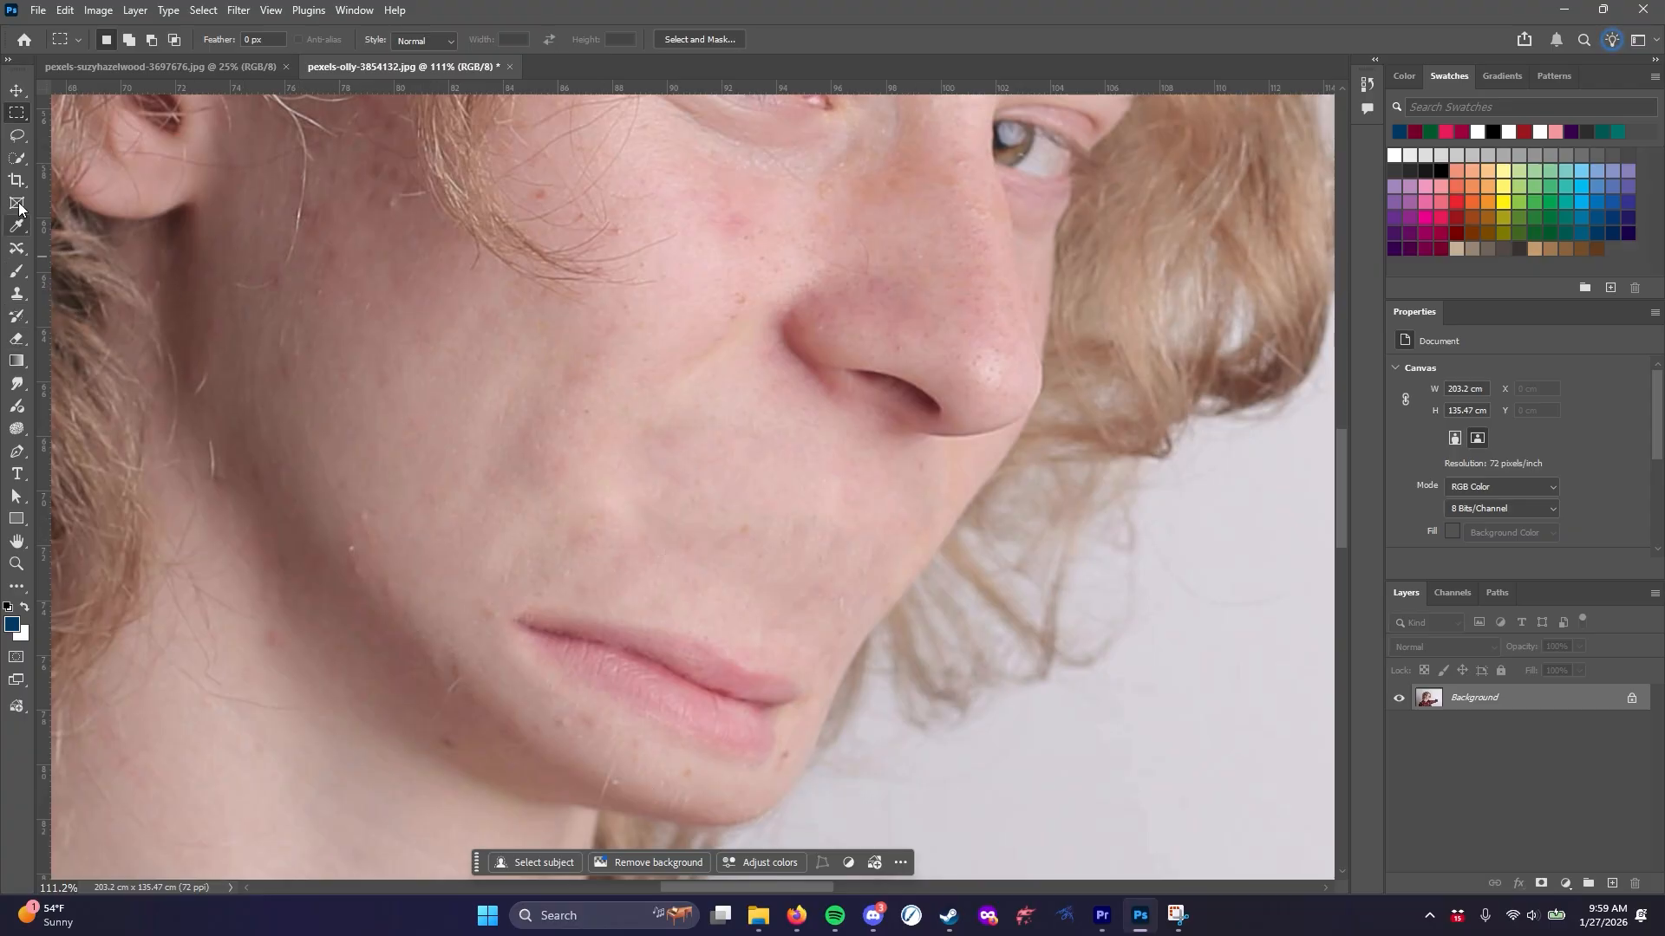
Apply the Red Eye tool to both eyes and to a skin spot on the cheek beside the ear
key(j)
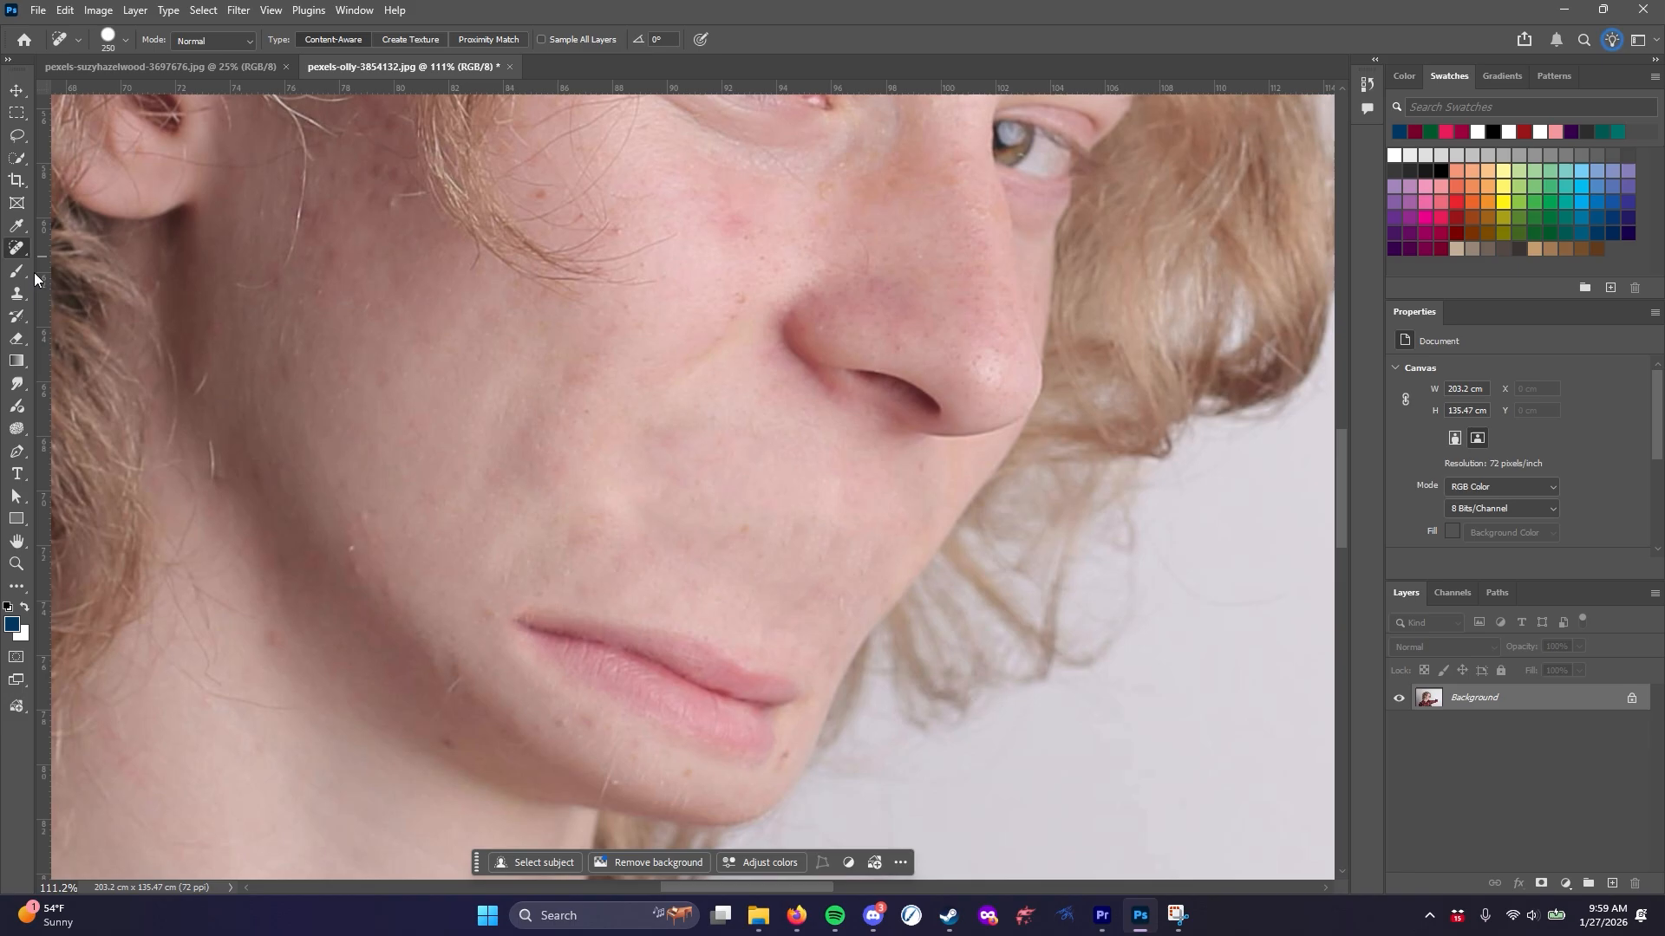
right_click(18, 250)
click(56, 332)
scroll(798, 583, up, 5)
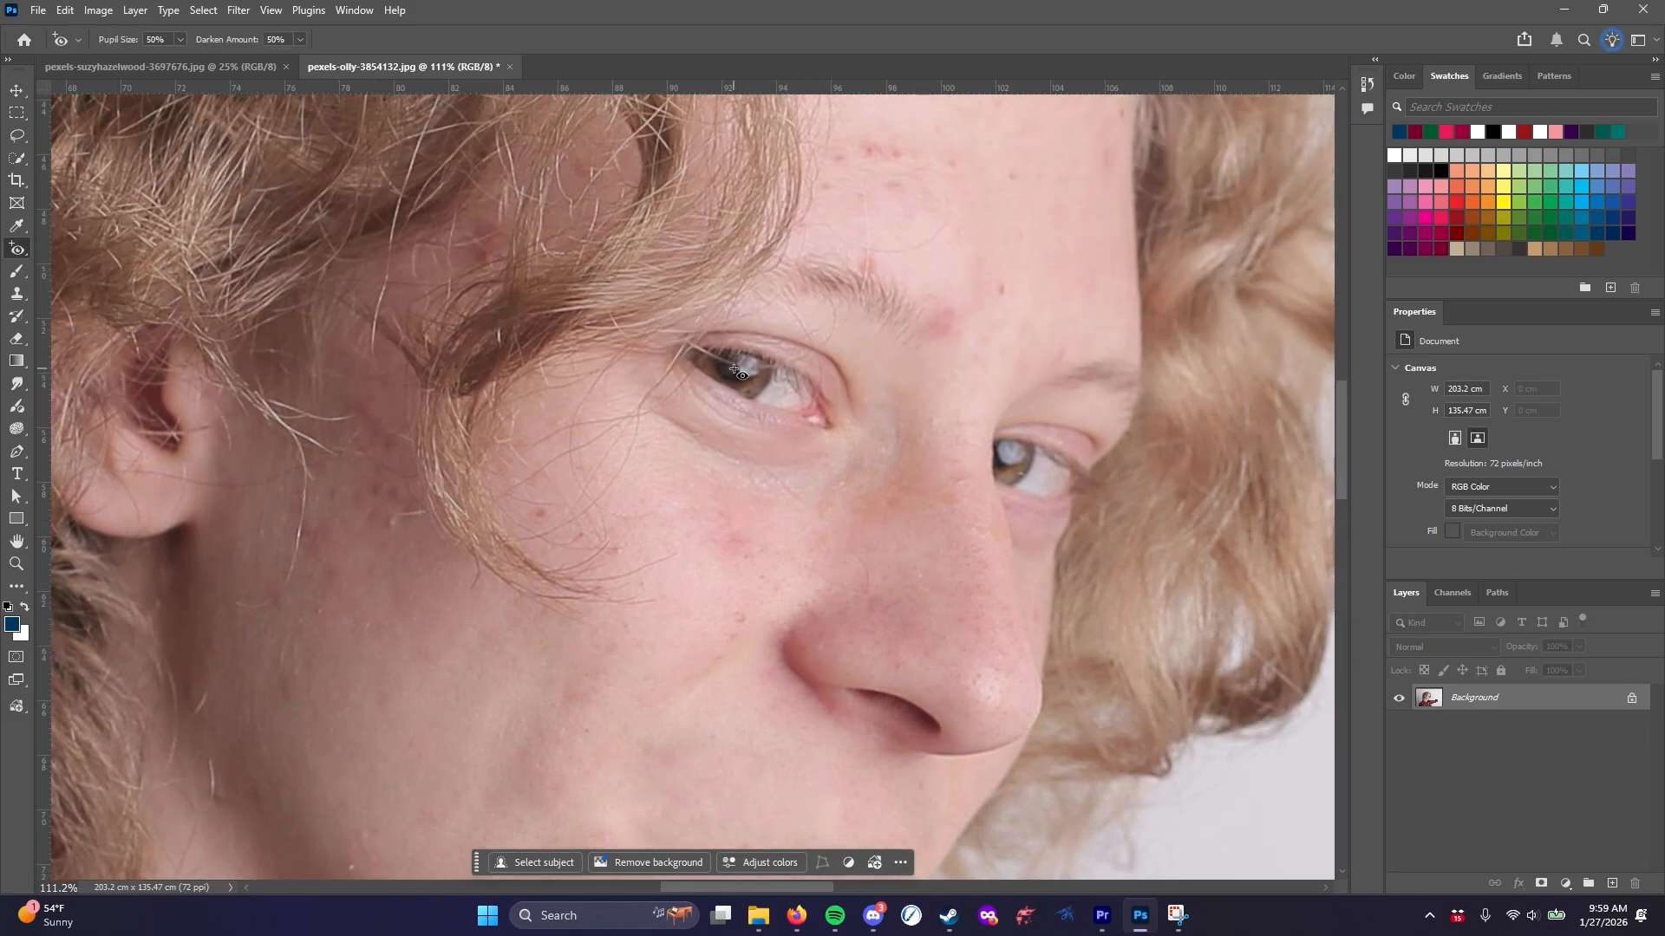
click(737, 371)
click(1004, 466)
scroll(484, 591, down, 2)
click(529, 617)
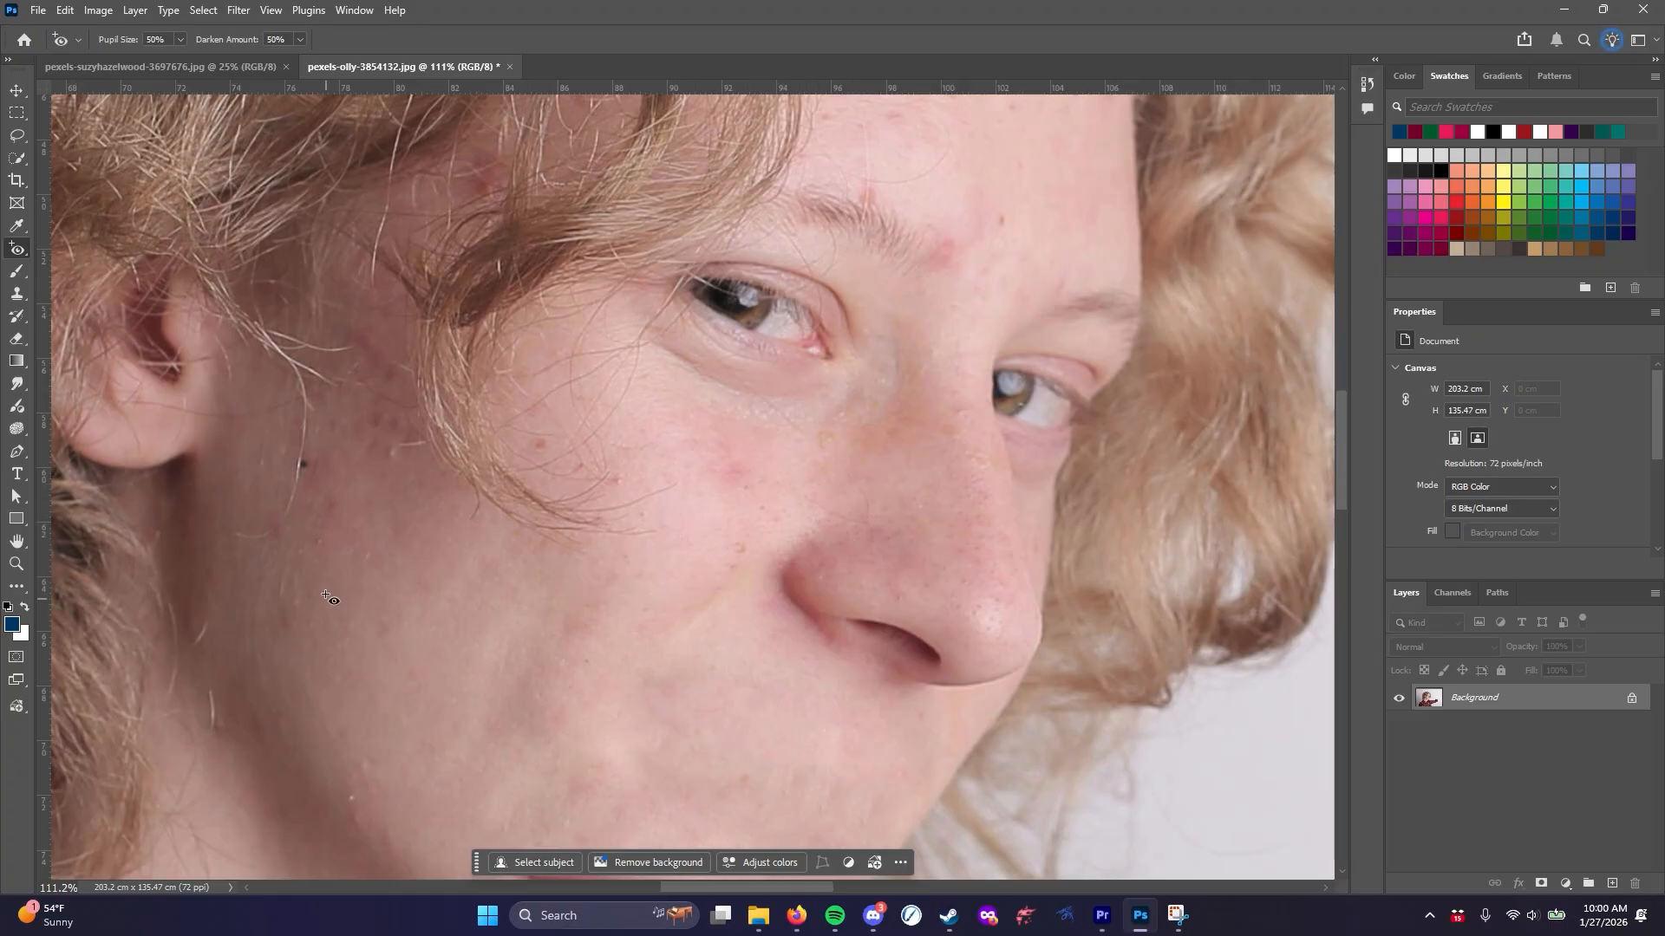
scroll(329, 594, down, 3)
scroll(347, 582, up, 2)
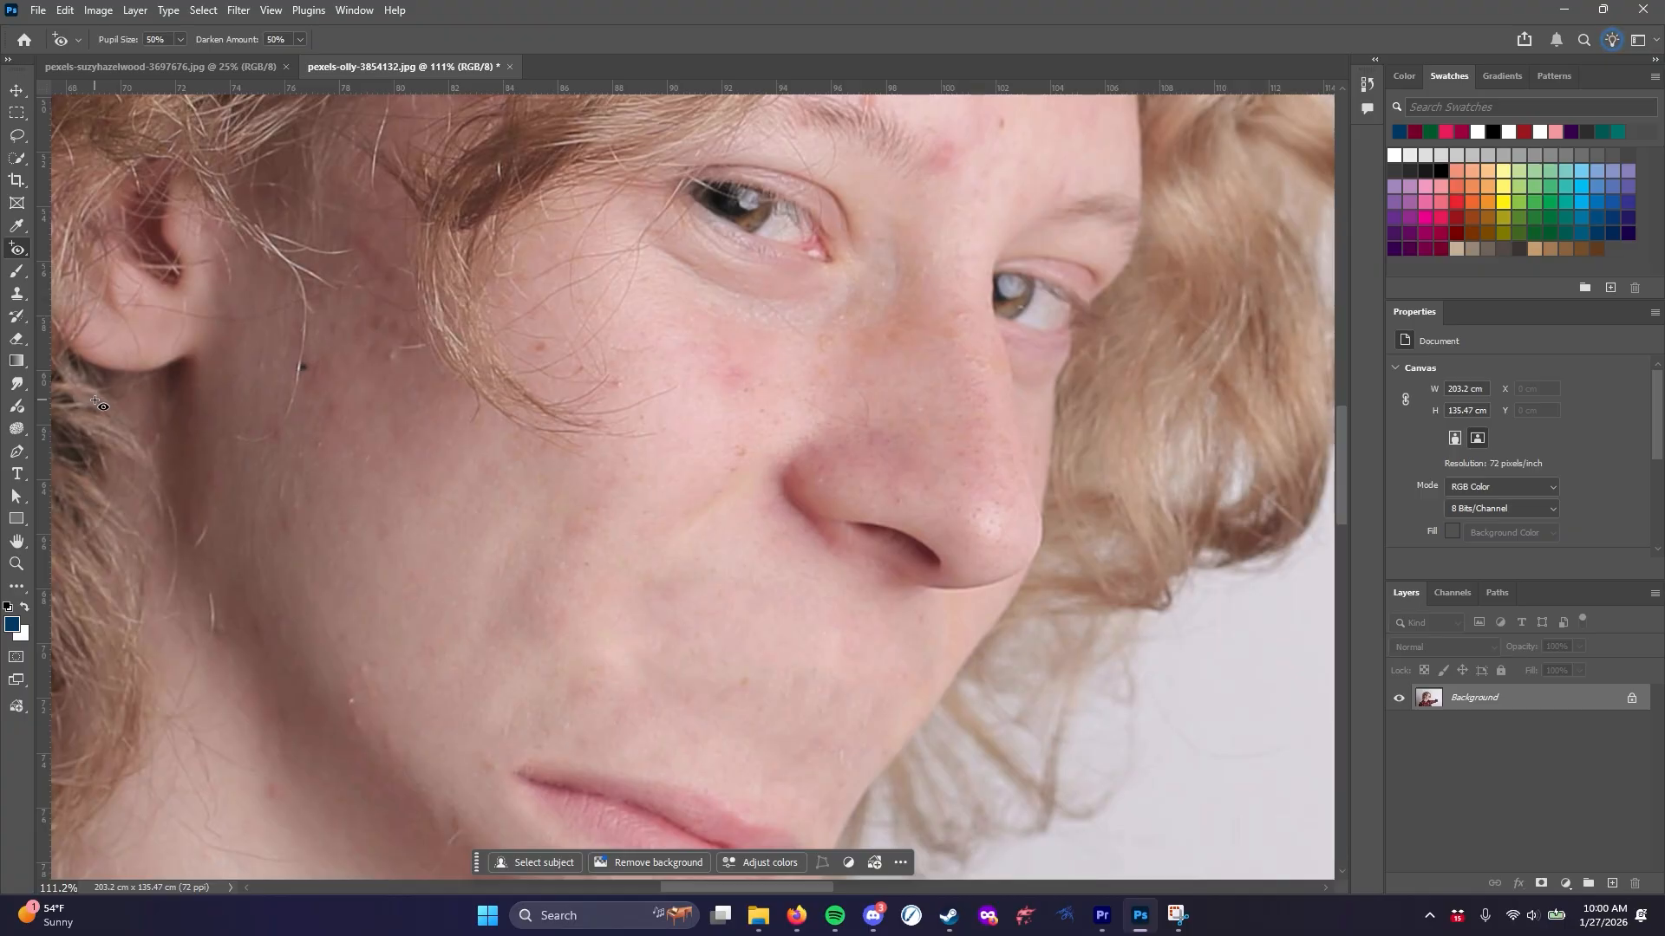
Choose the Clone Stamp tool and reduce its brush size to 100
click(18, 296)
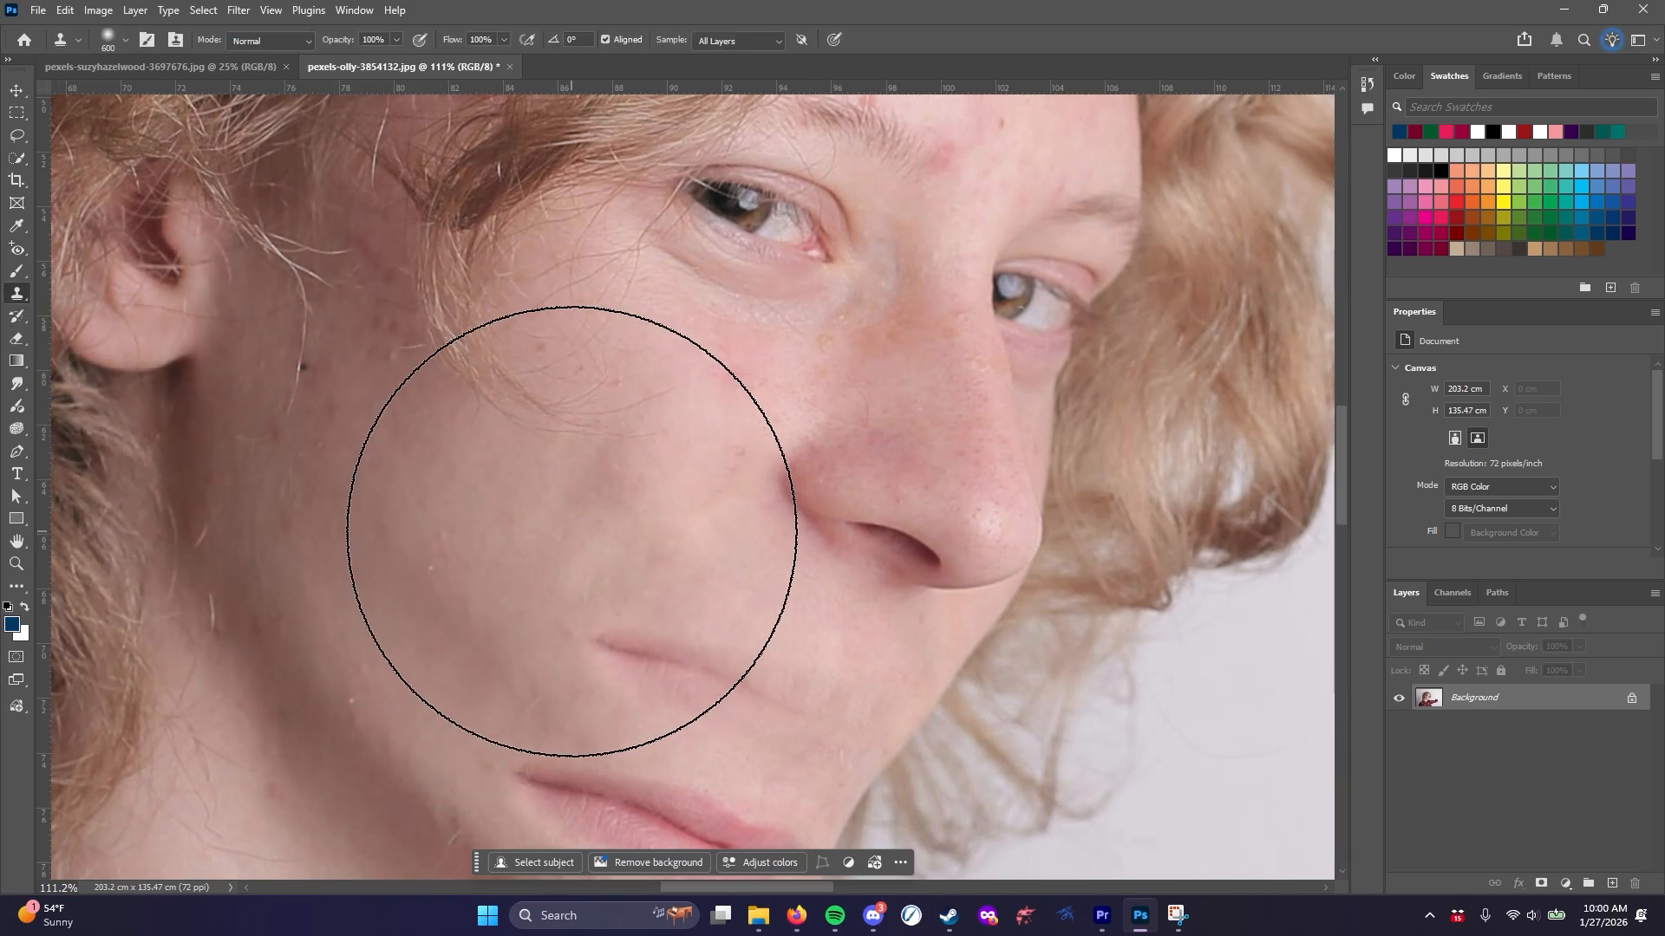
key(bracketleft)
key(bracketleft)
key(bracketleft)
key(bracketleft)
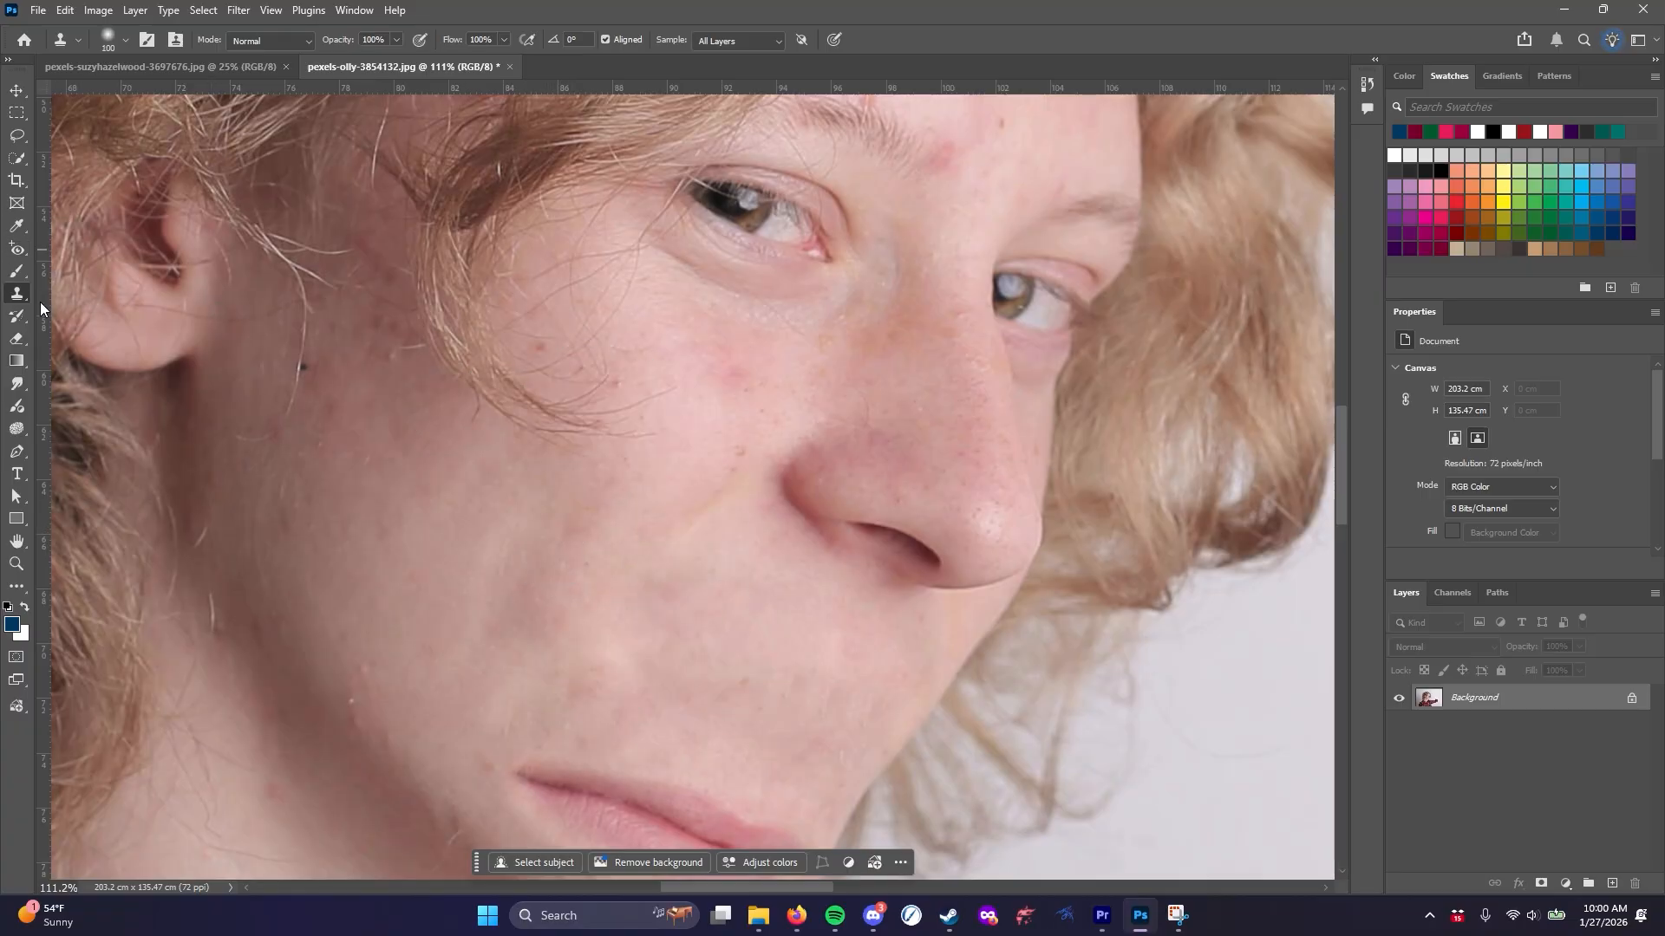
right_click(22, 297)
click(69, 295)
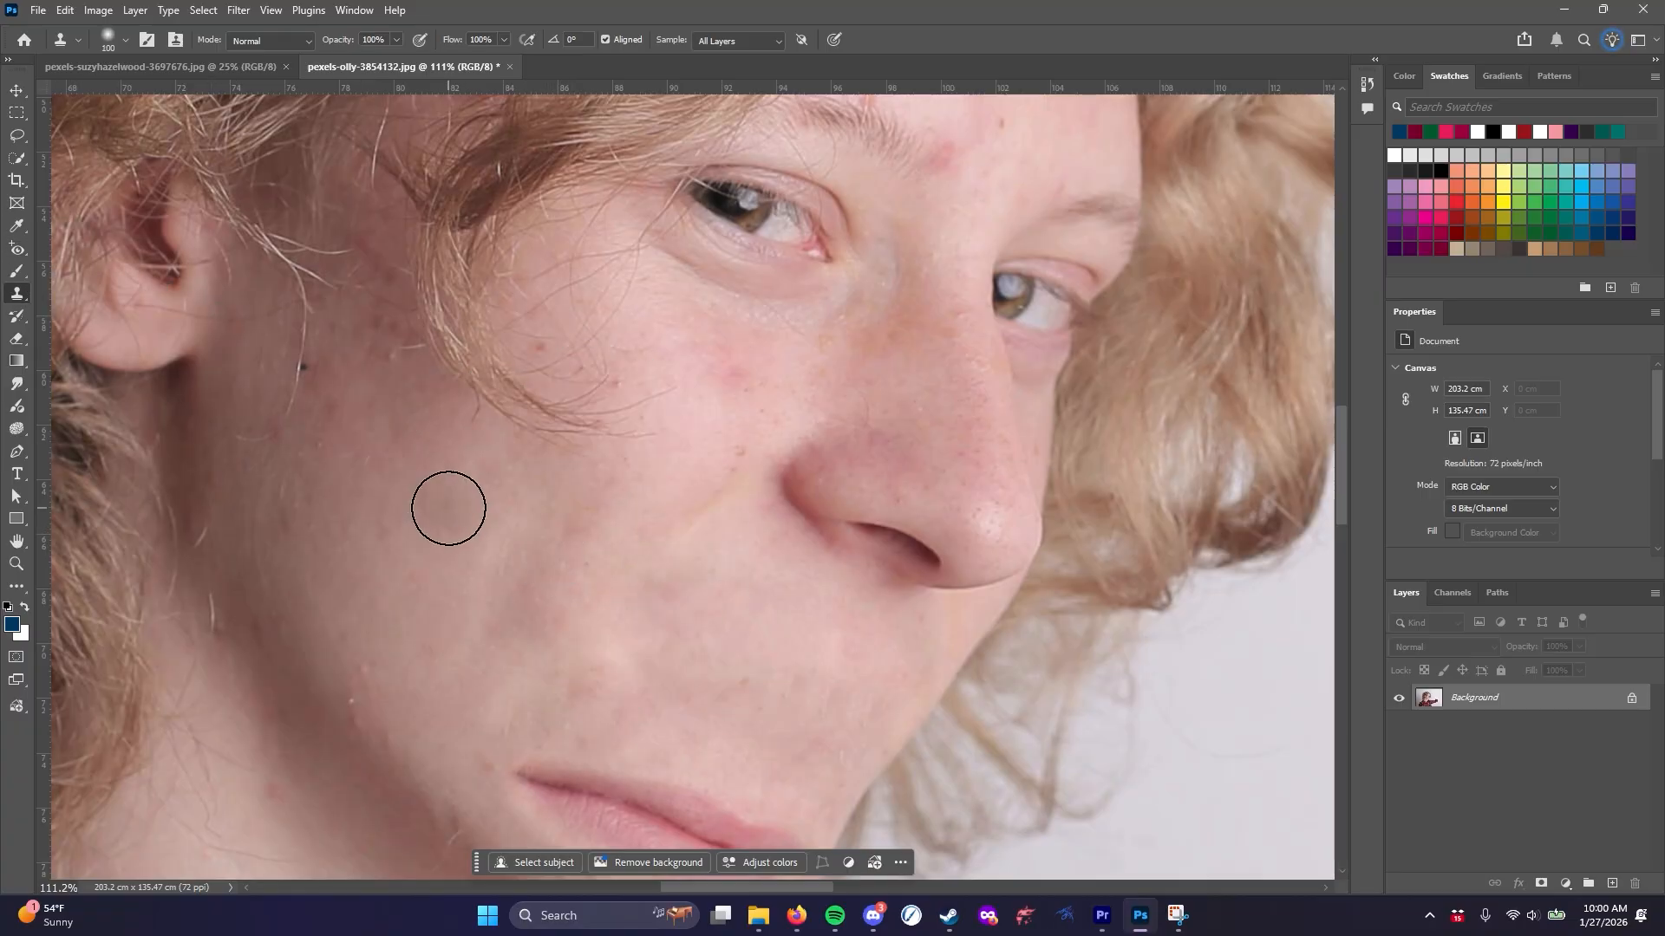
Try cloning skin sampled from the upper cheek across the rest of the cheek, and undo the stroke
alt+click(405, 456)
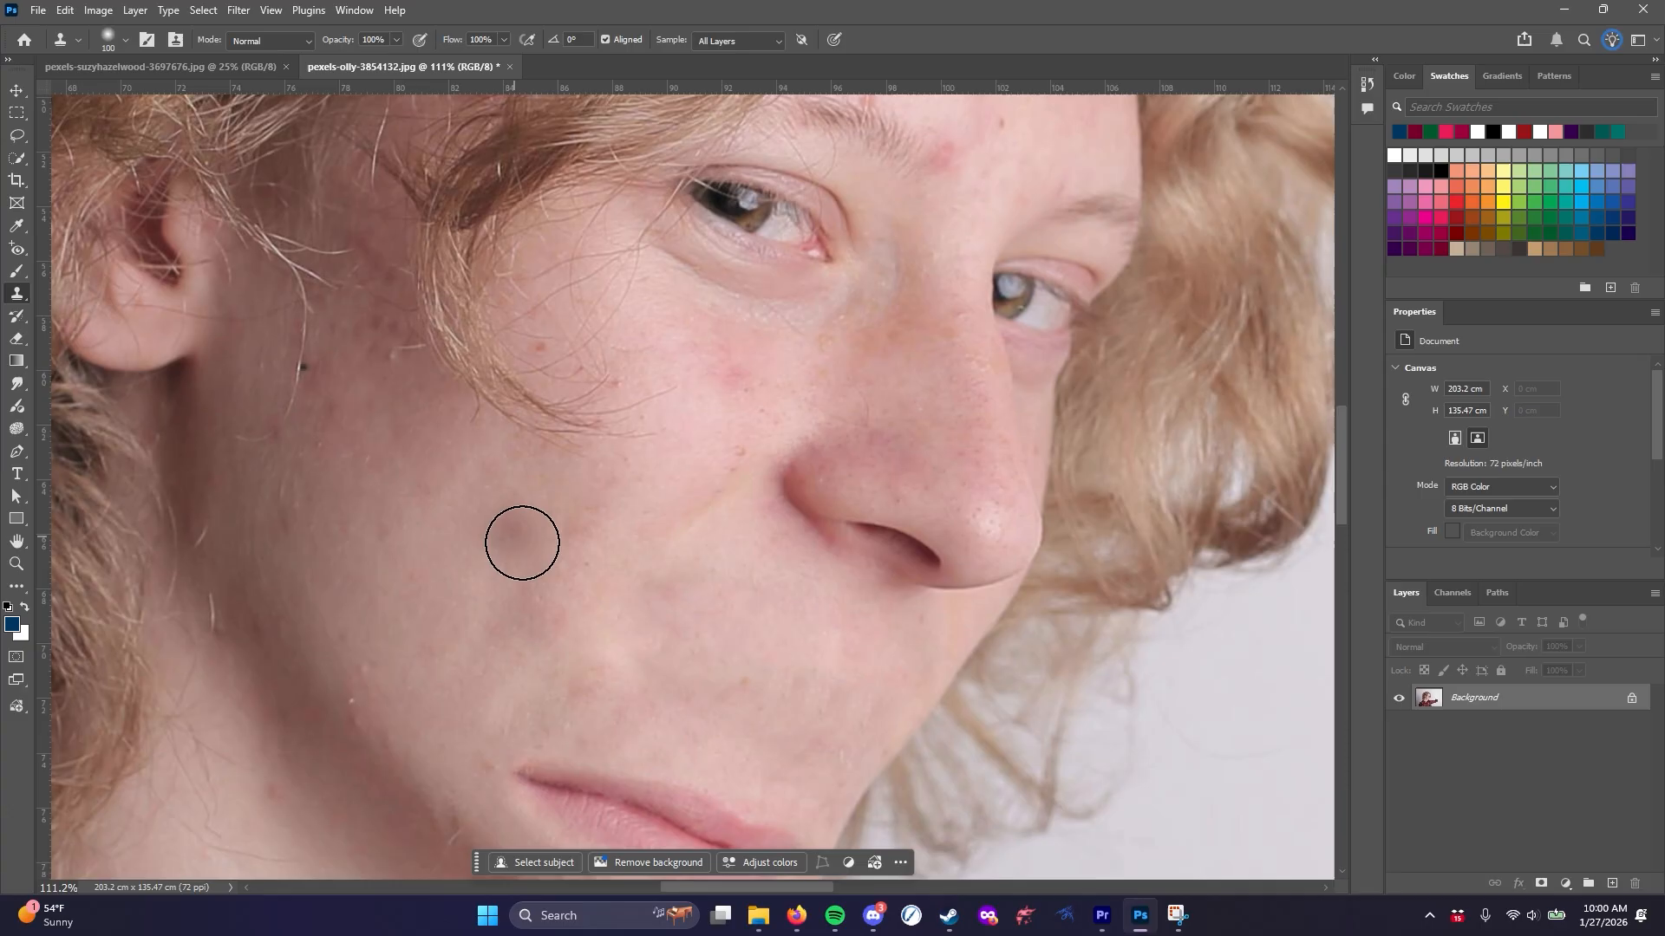
drag(520, 543, 687, 579)
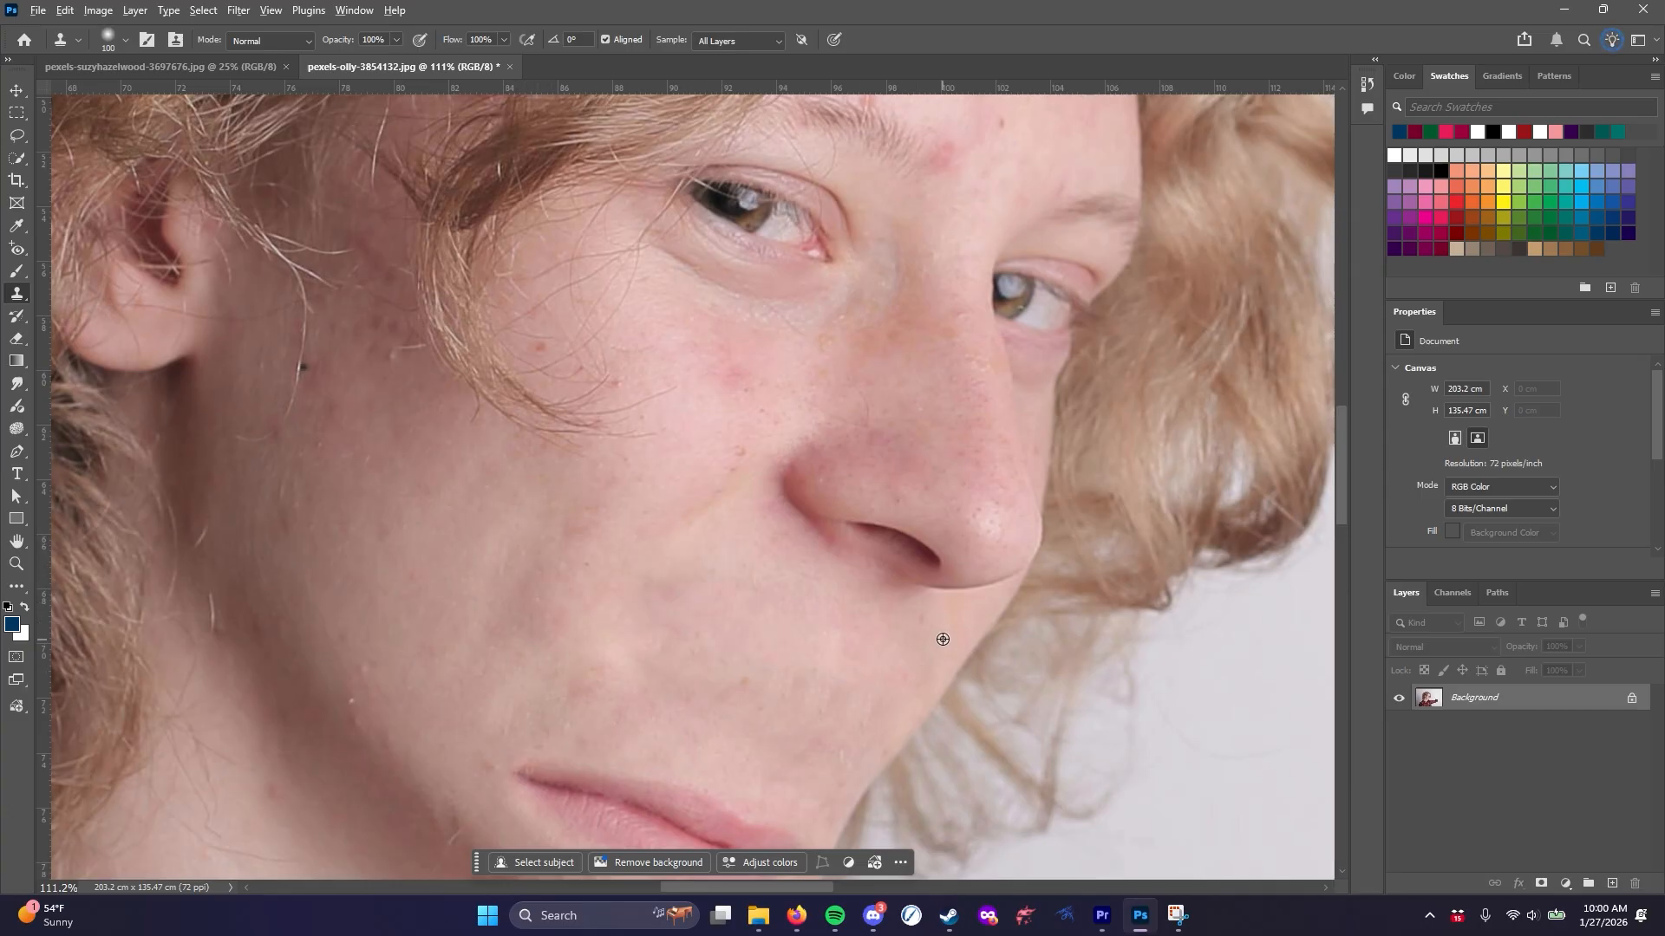
mouse_move(695, 691)
mouse_down()
mouse_move(512, 583)
mouse_move(297, 394)
mouse_move(194, 268)
mouse_move(223, 376)
mouse_up()
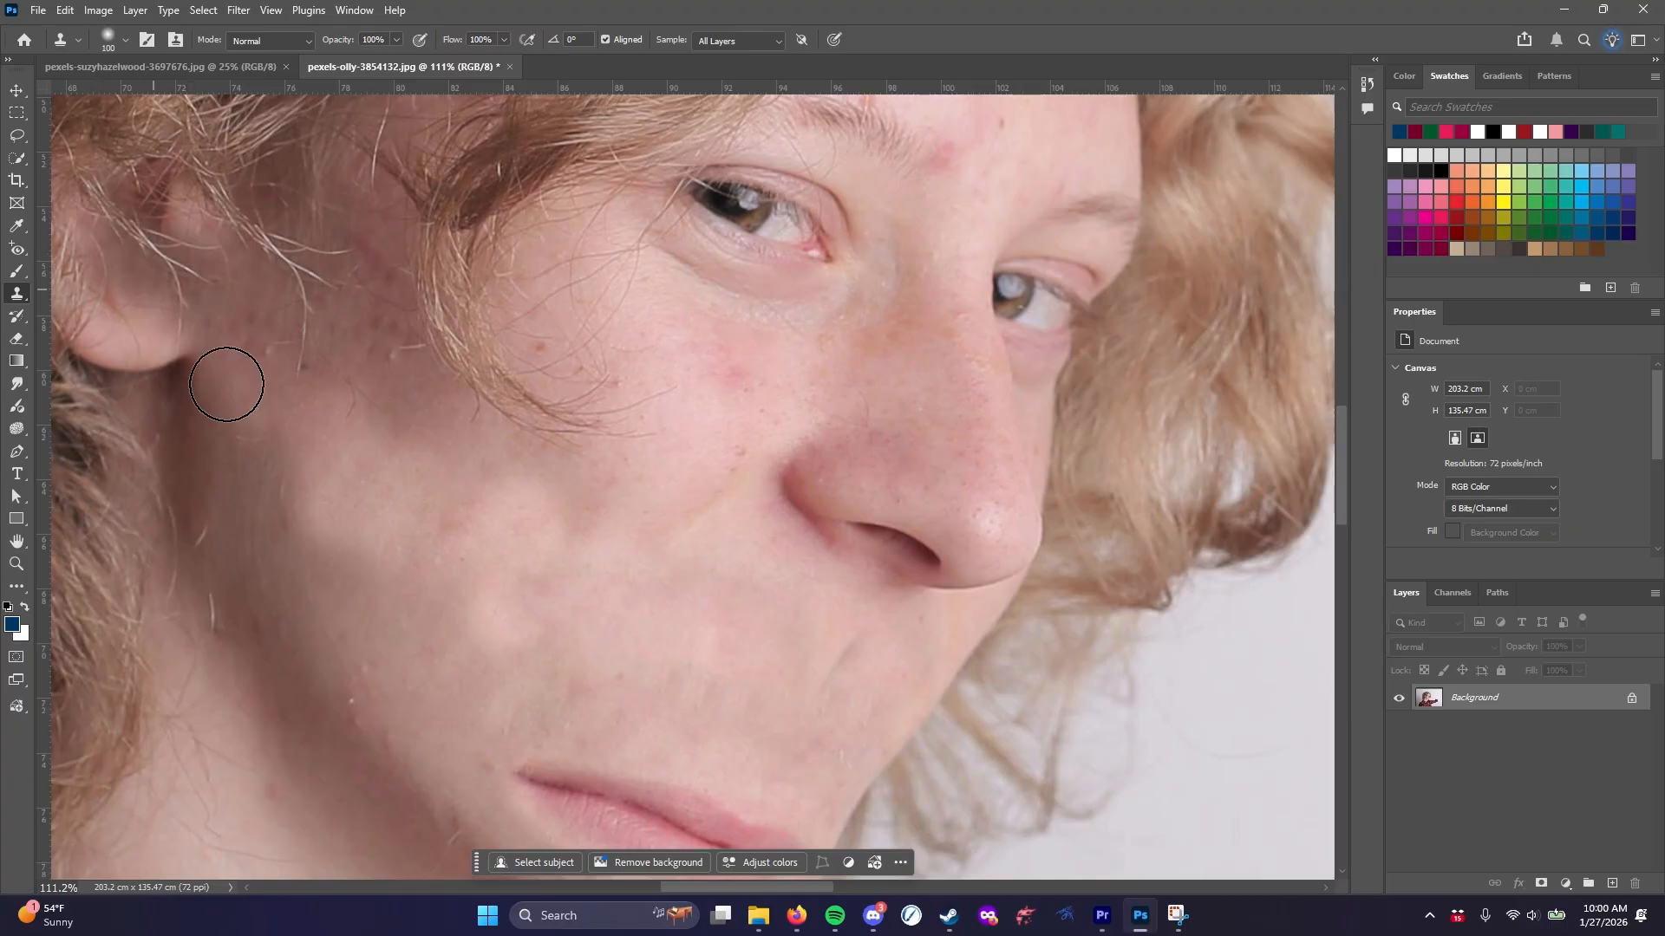
key(ctrl+z)
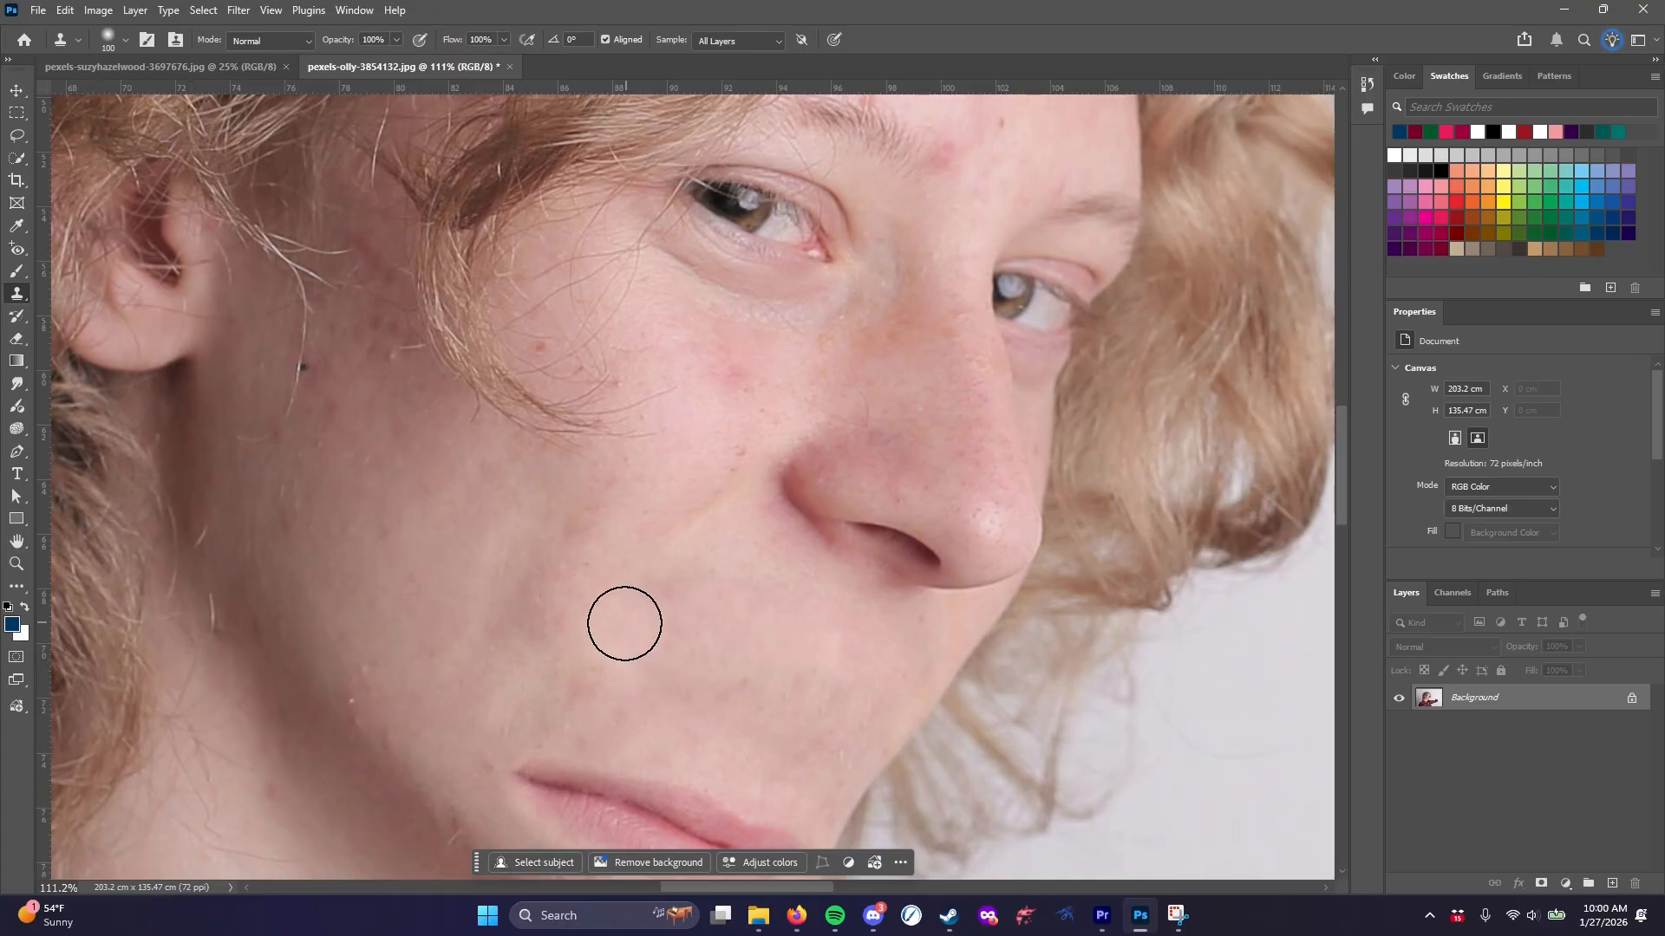
Clone the nose and the eye beside it onto the cheek above the moved mouth
alt+click(966, 488)
mouse_move(753, 658)
mouse_down()
mouse_move(663, 666)
mouse_move(773, 747)
mouse_move(818, 700)
mouse_move(823, 637)
mouse_move(841, 643)
mouse_move(845, 683)
mouse_move(733, 718)
mouse_move(675, 686)
mouse_move(627, 614)
mouse_move(567, 611)
mouse_move(625, 703)
mouse_move(733, 730)
mouse_move(836, 648)
mouse_move(814, 602)
mouse_move(692, 590)
mouse_move(679, 557)
mouse_move(791, 567)
mouse_move(815, 530)
mouse_move(698, 534)
mouse_move(789, 514)
mouse_move(792, 452)
mouse_move(753, 428)
mouse_move(824, 422)
mouse_move(753, 389)
mouse_move(853, 364)
mouse_up()
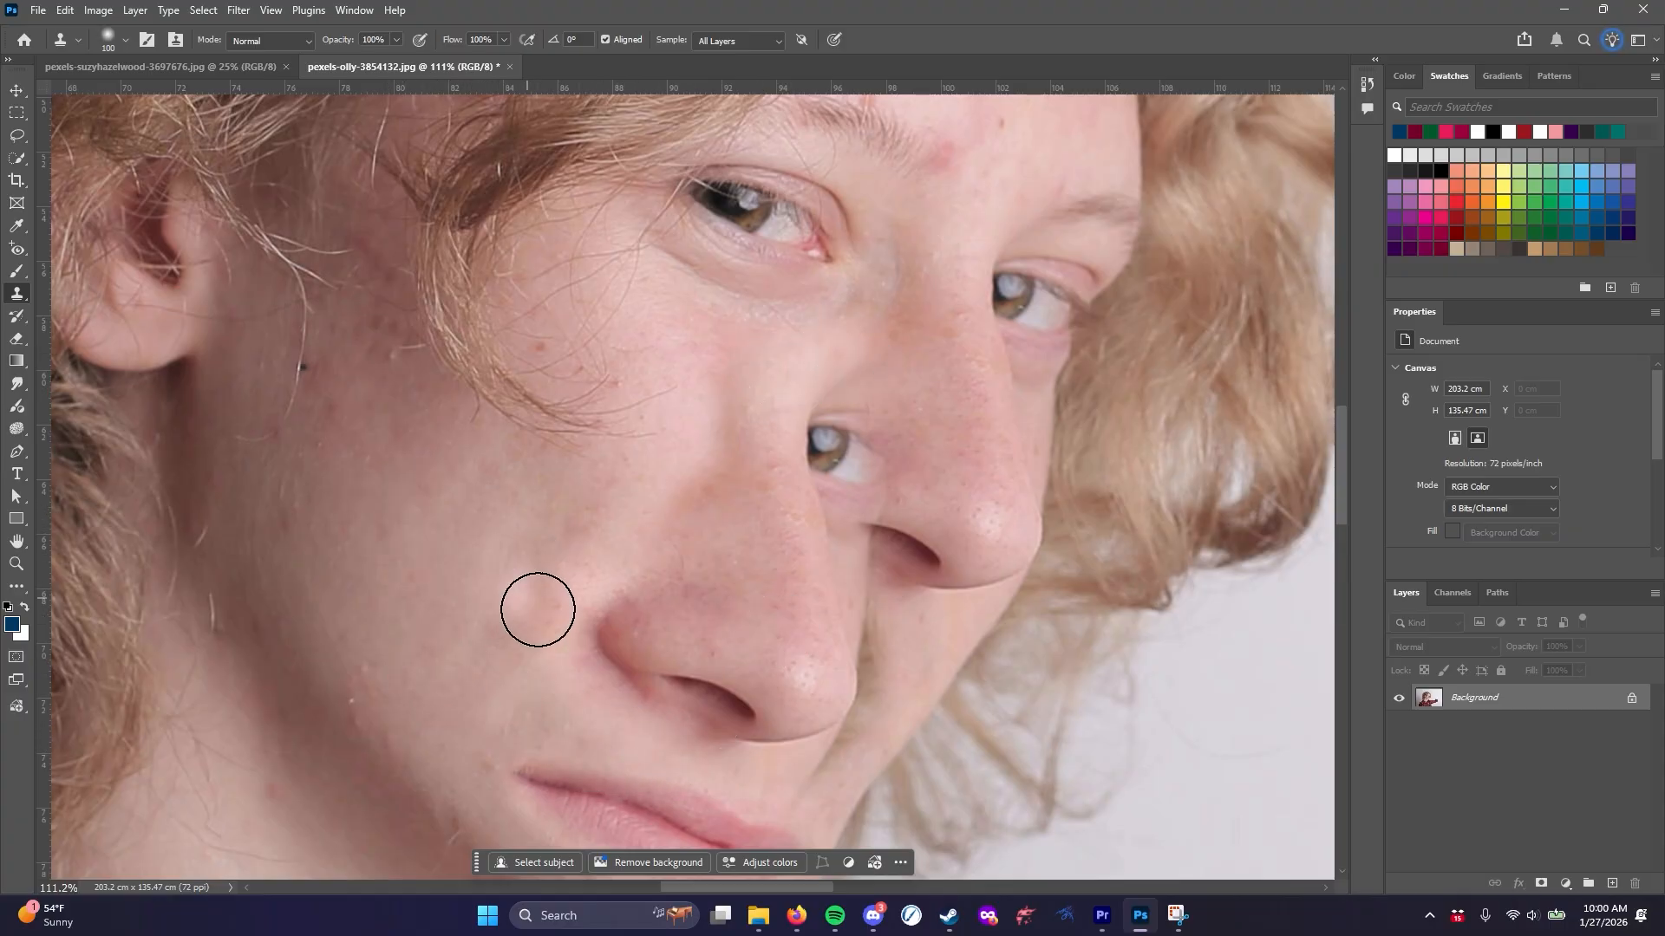
scroll(555, 611, up, 2)
scroll(581, 594, down, 4)
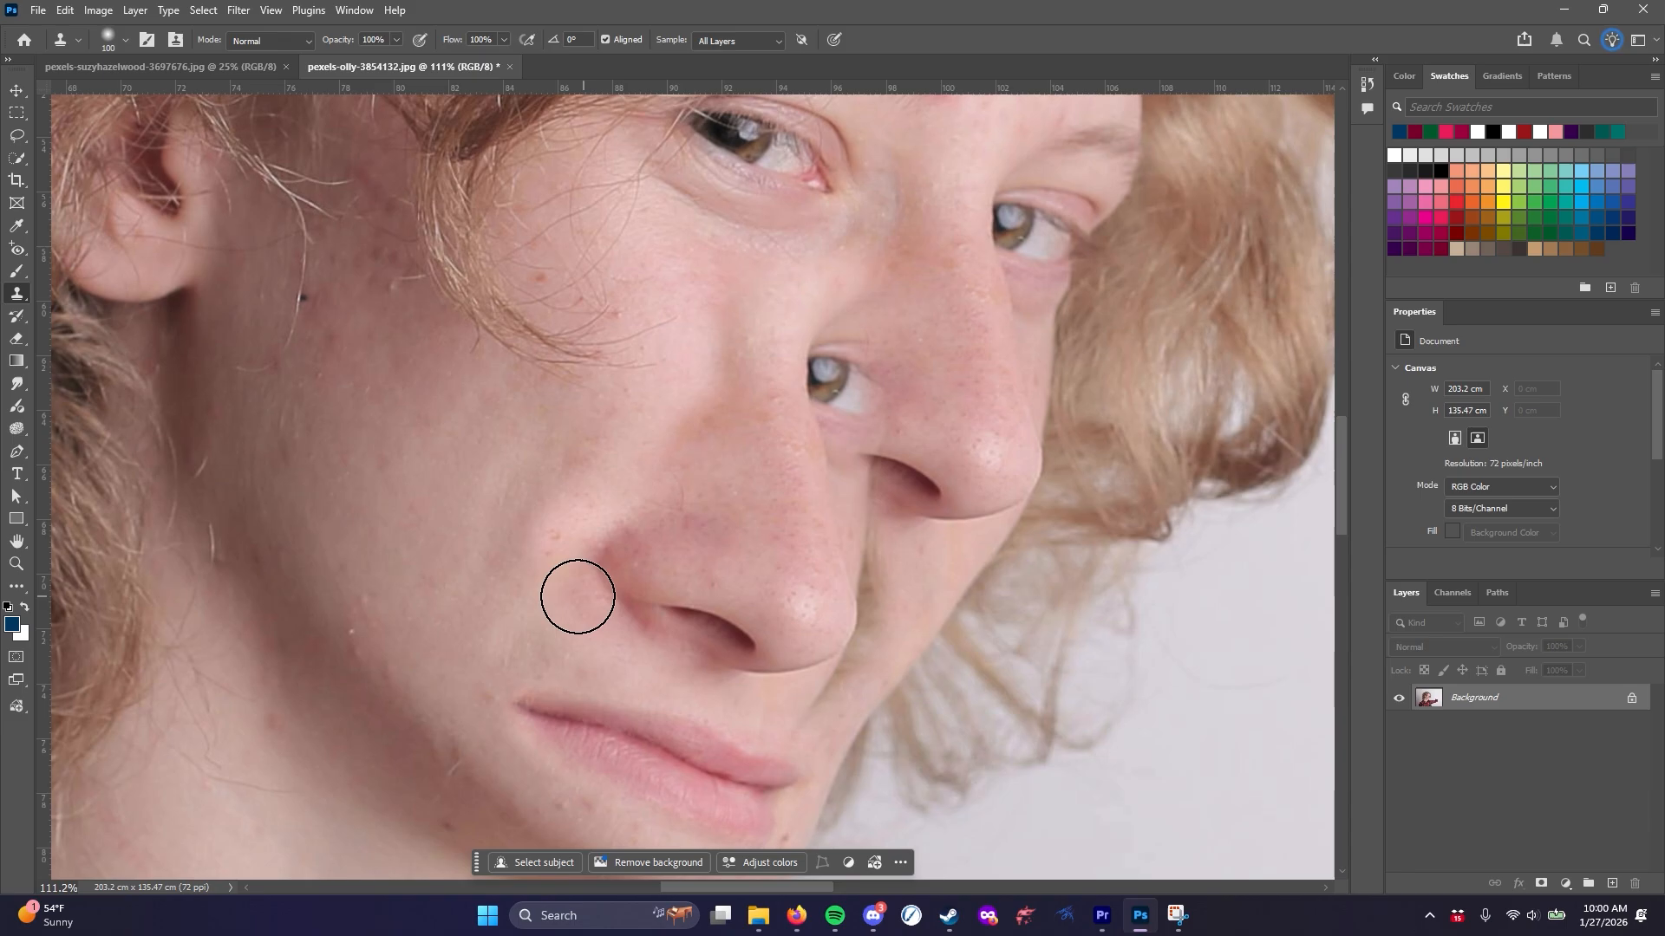
scroll(578, 596, down, 2)
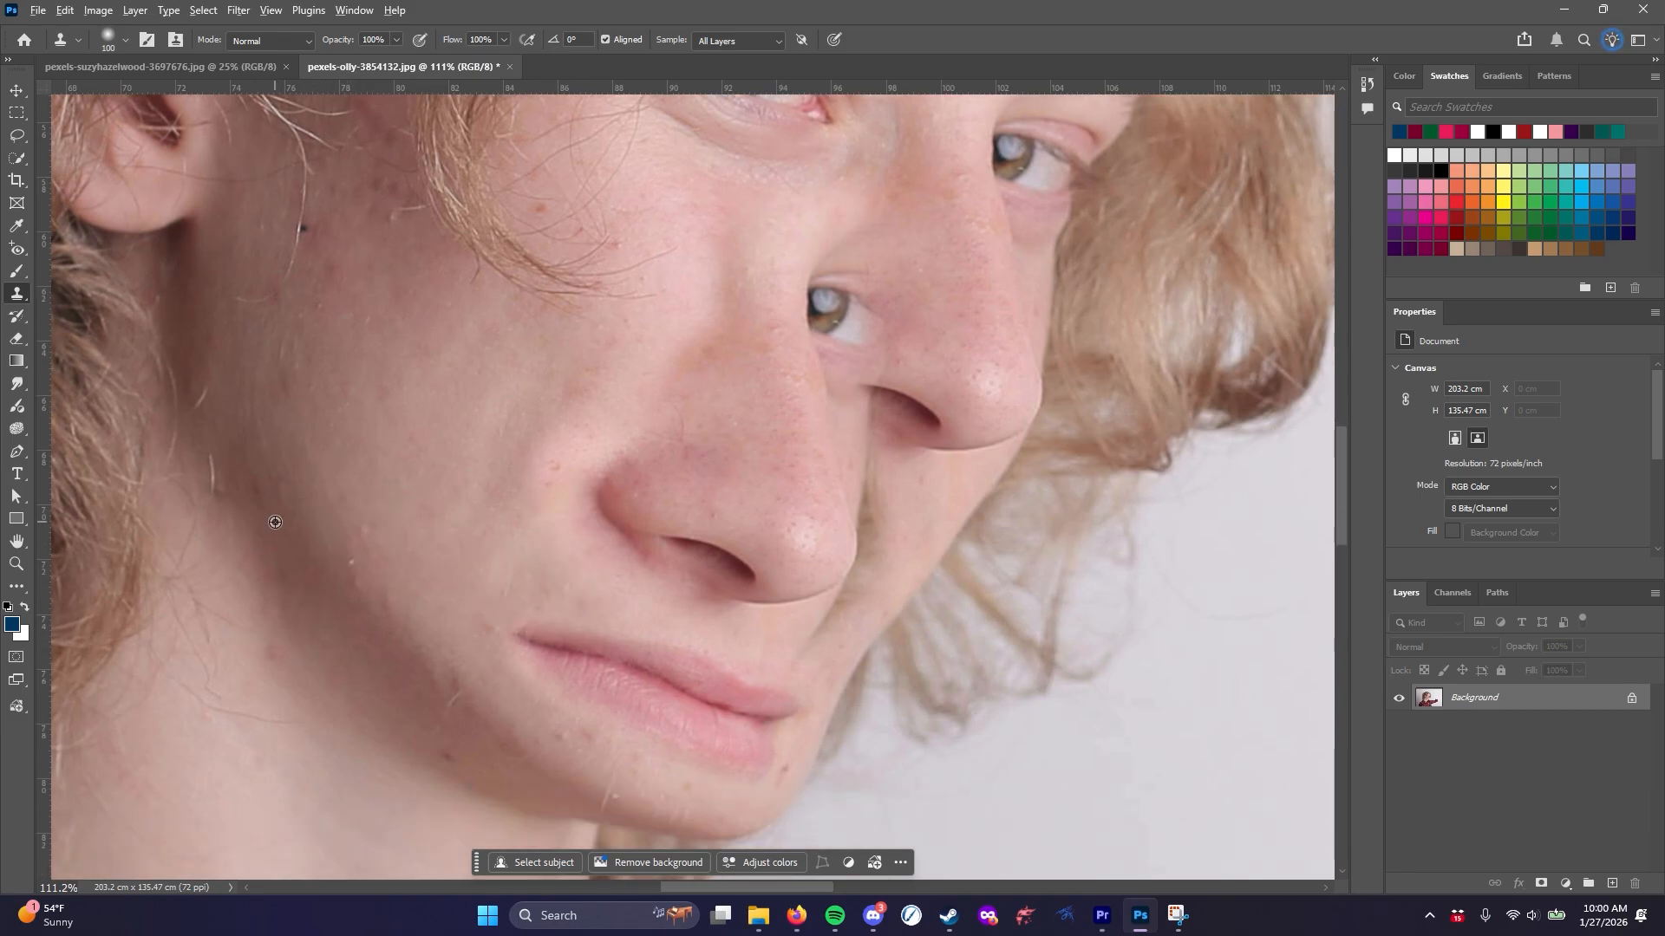
Clone the jawline and its shadow diagonally across the cheek, from below the ear to the duplicated nose
alt+click(392, 705)
mouse_move(433, 408)
mouse_down()
mouse_move(395, 358)
mouse_move(412, 400)
mouse_move(427, 351)
mouse_move(368, 358)
mouse_move(373, 291)
mouse_move(340, 215)
mouse_move(330, 288)
mouse_move(372, 325)
mouse_move(413, 415)
mouse_move(480, 391)
mouse_move(532, 471)
mouse_move(587, 411)
mouse_up()
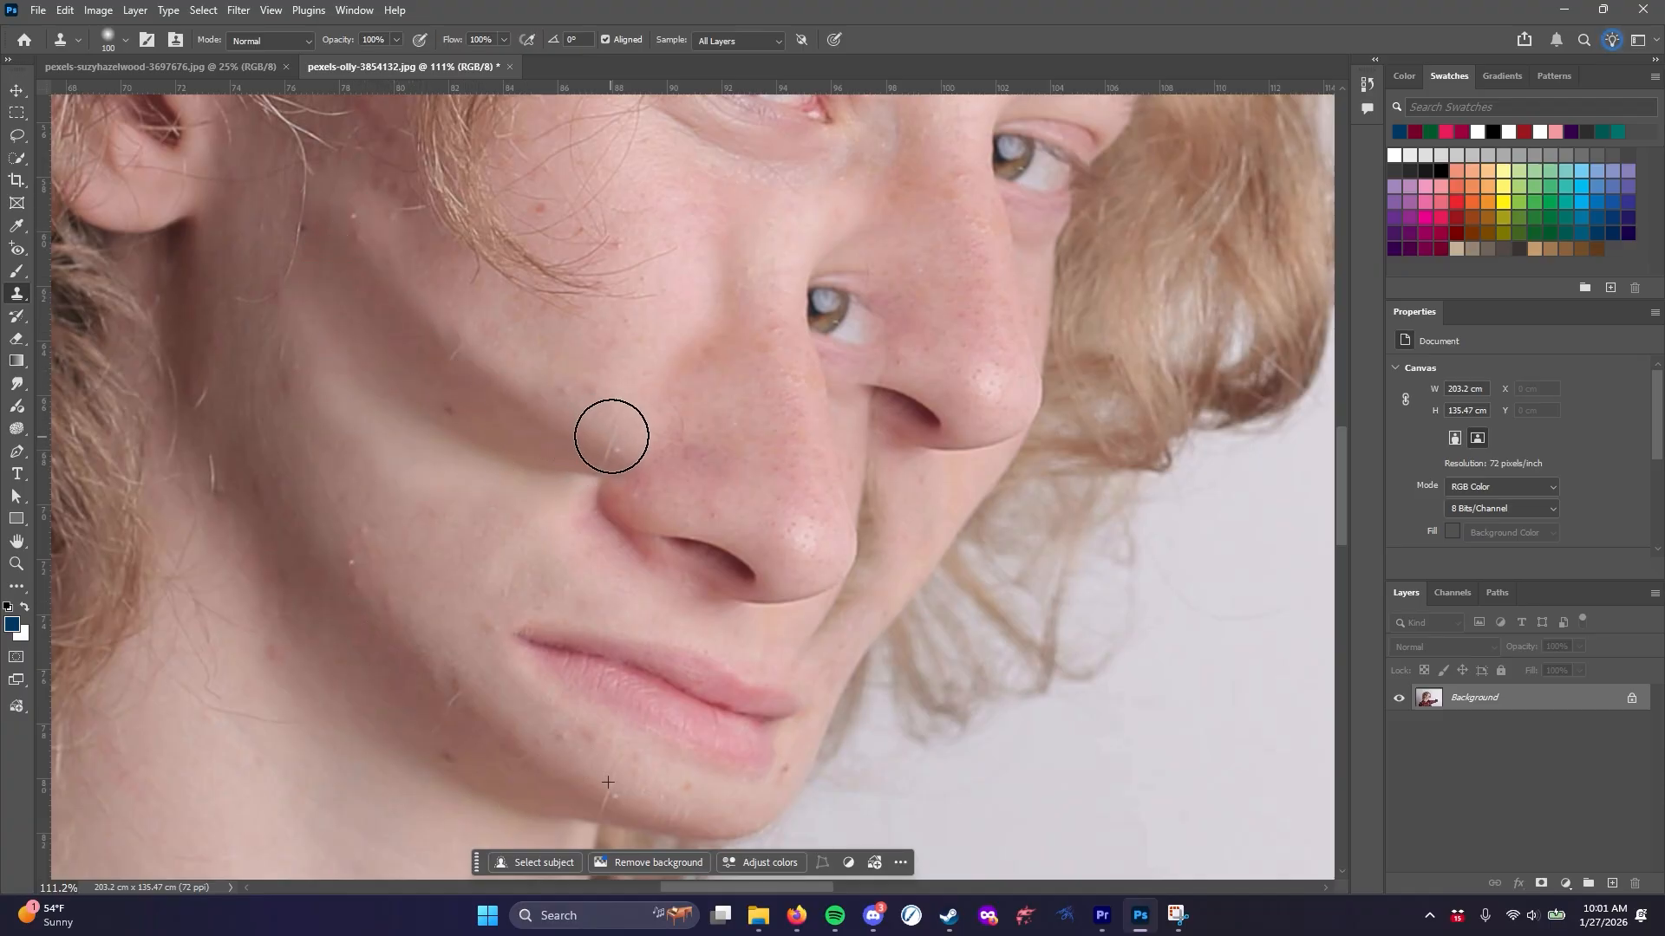
scroll(480, 727, up, 3)
scroll(490, 723, up, 2)
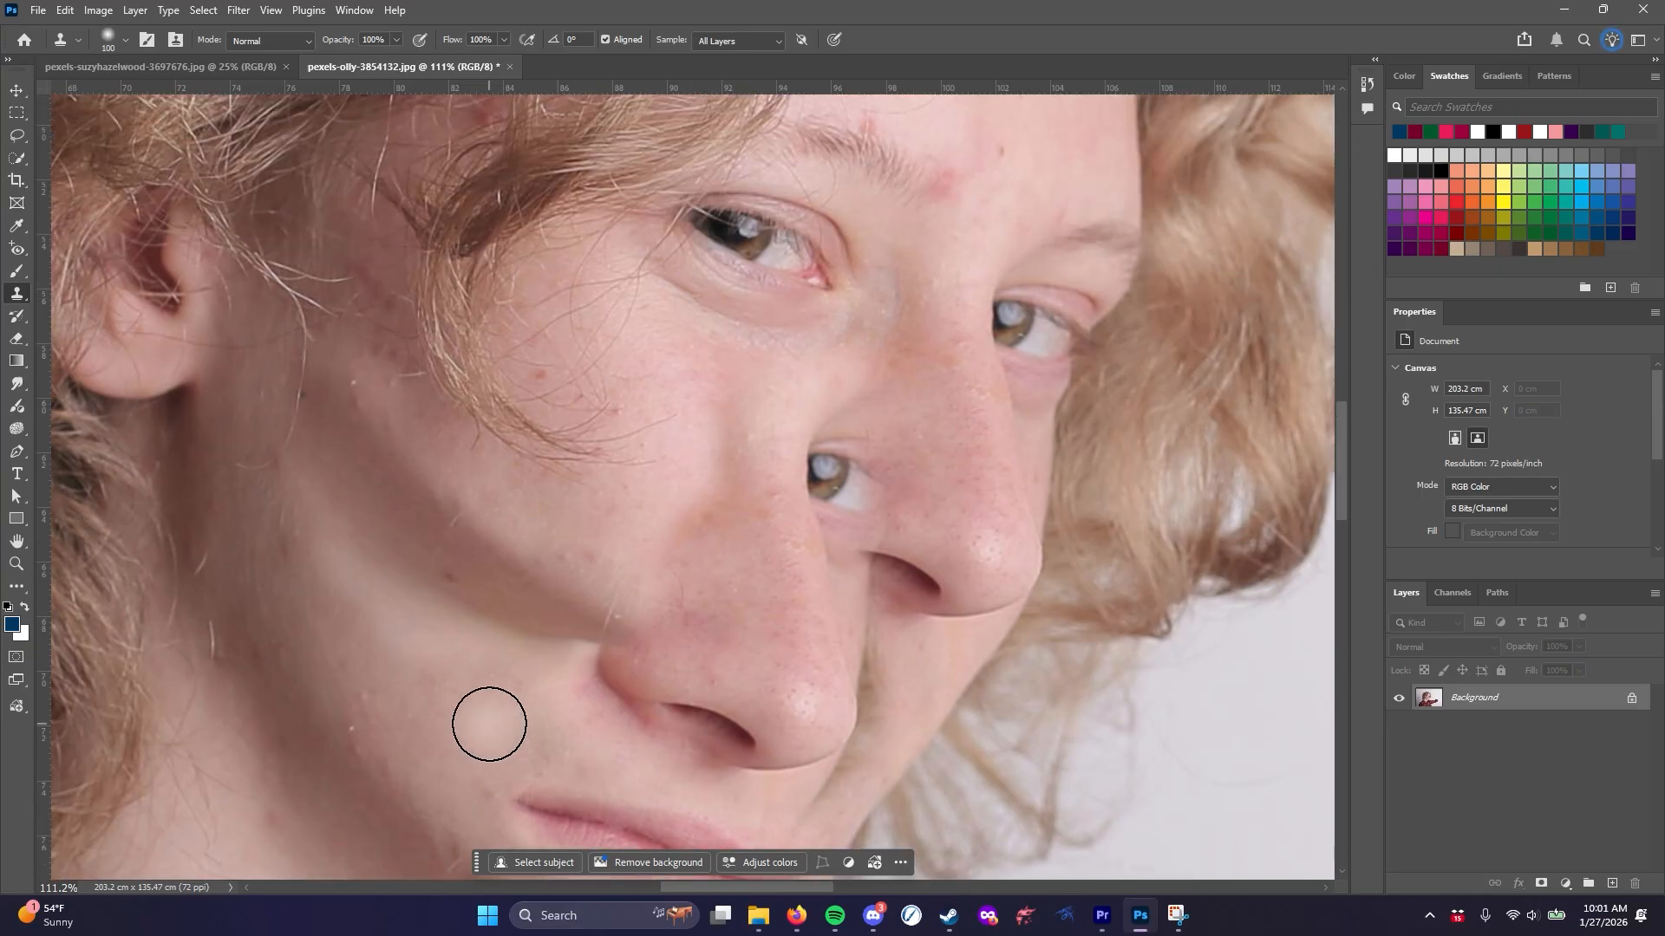
scroll(474, 714, down, 5)
scroll(417, 687, down, 3)
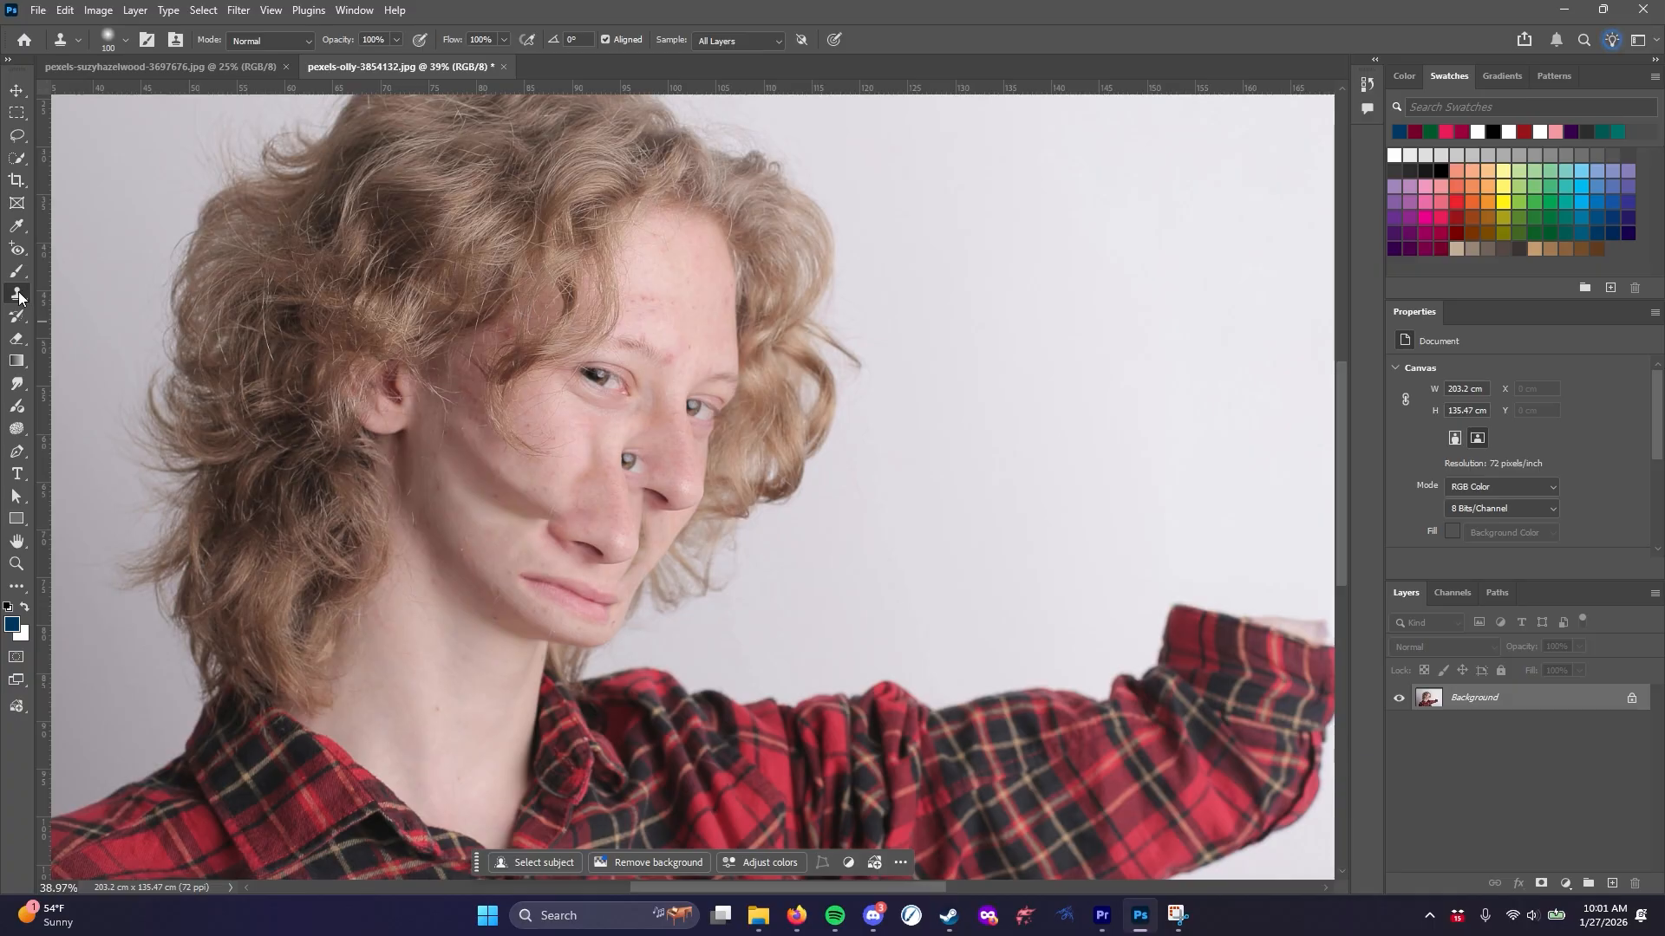
Lighten the skin on the front of the neck using the Dodge tool with midtones range and 50% exposure
click(16, 439)
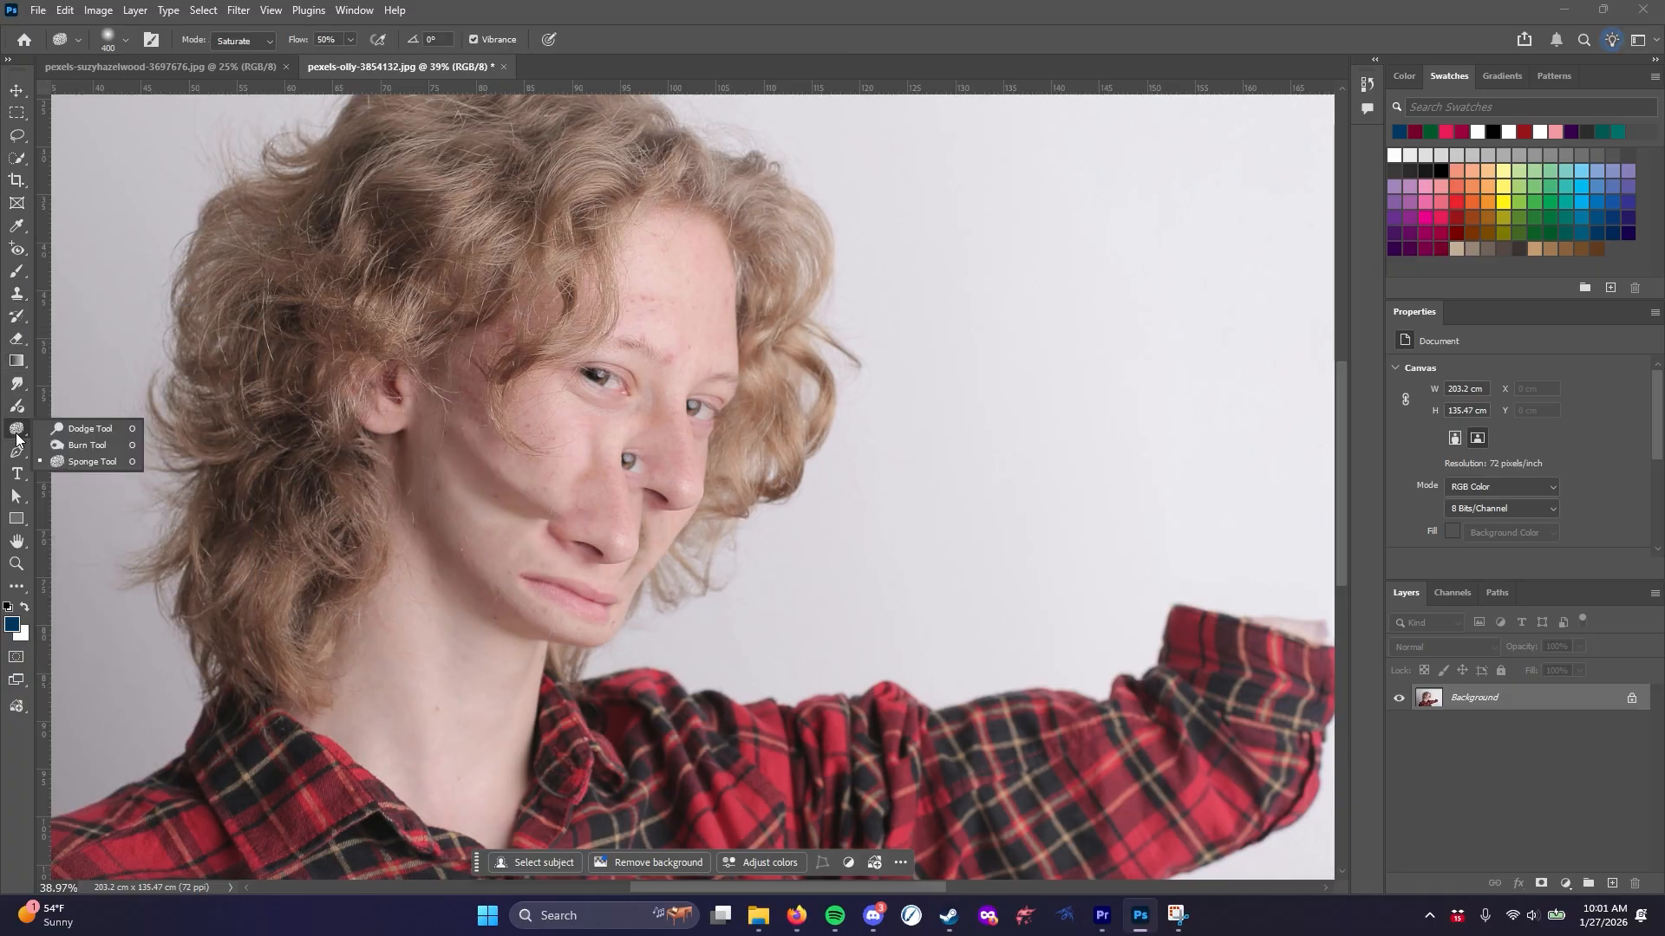
click(67, 427)
scroll(538, 595, up, 5)
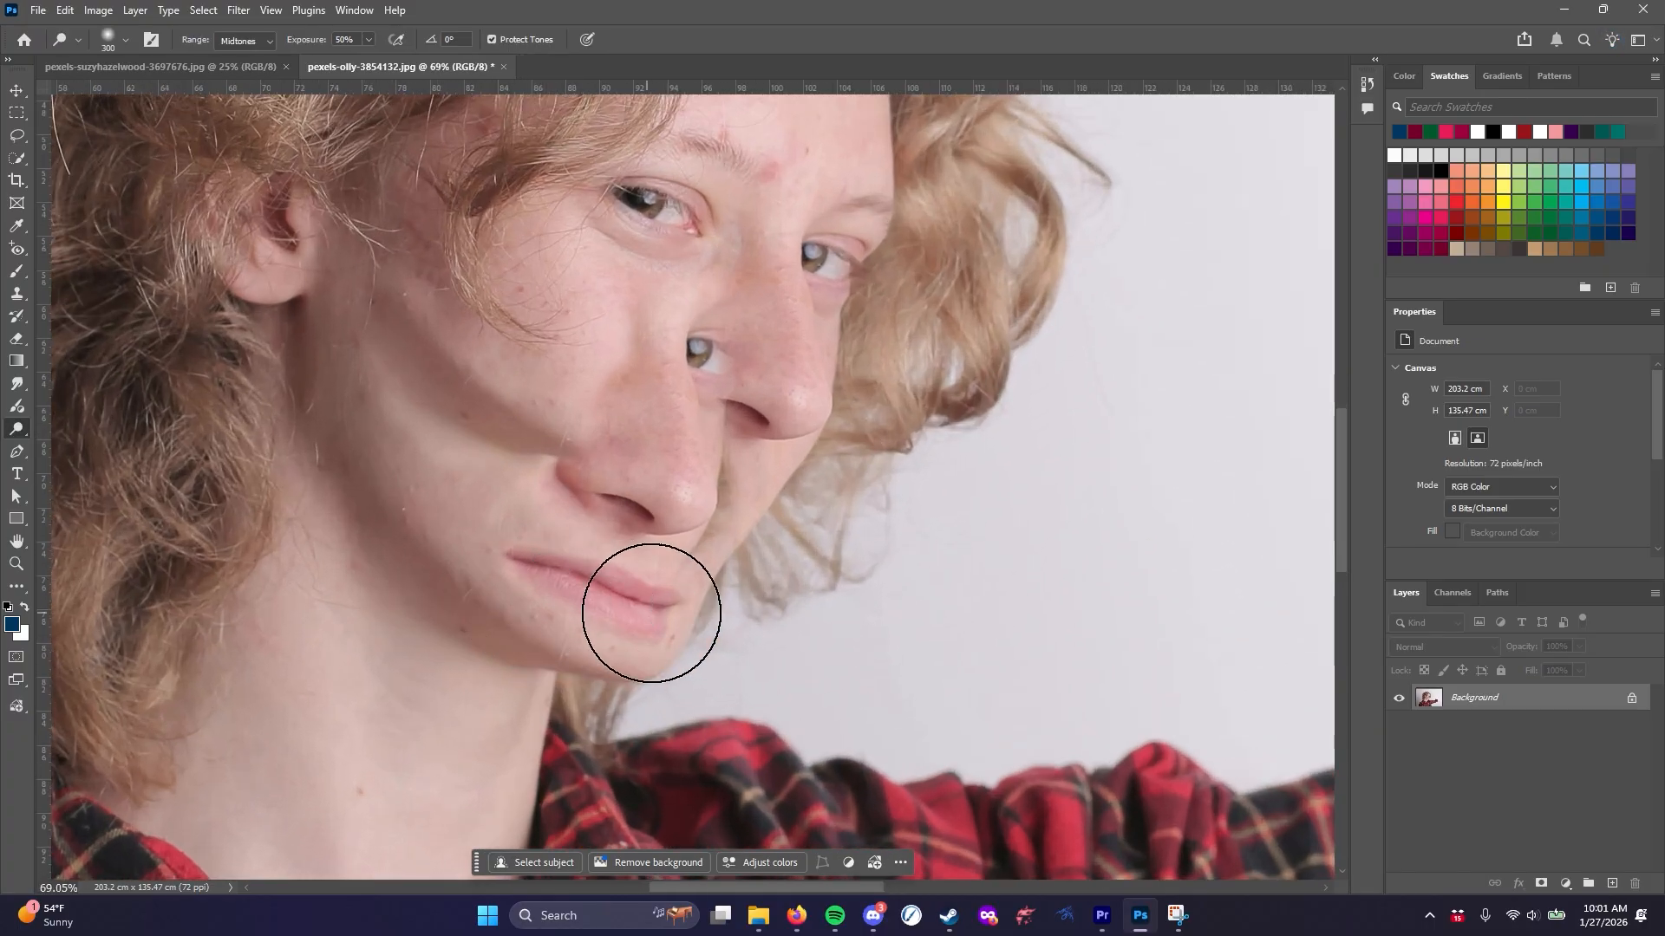
scroll(651, 613, up, 5)
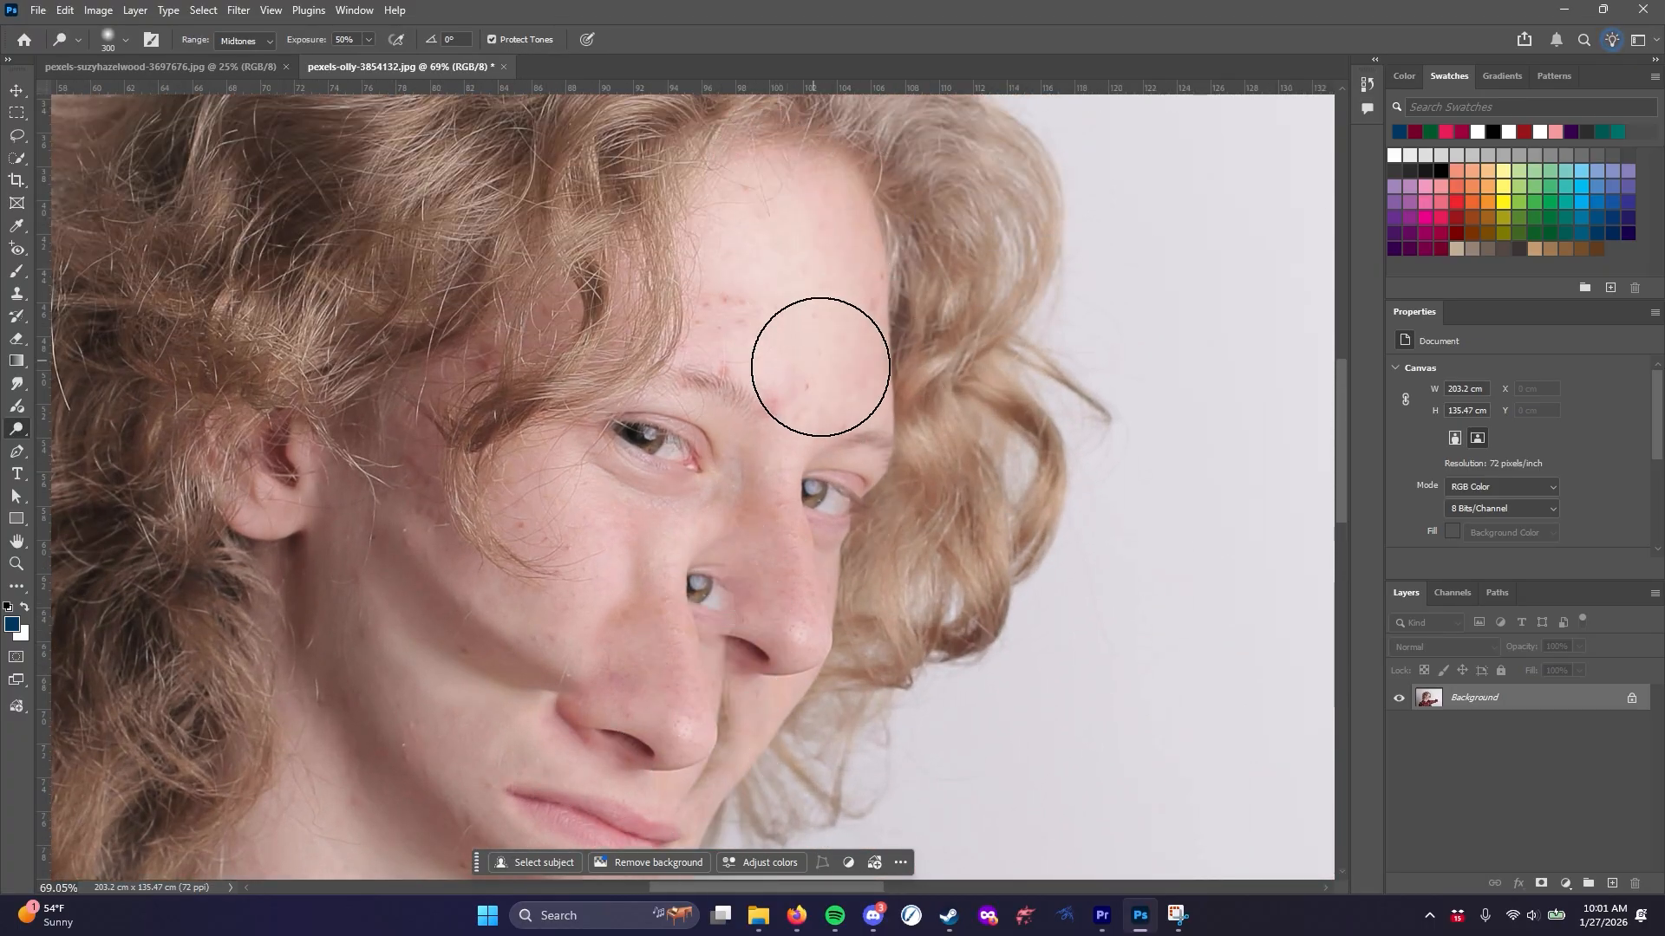
scroll(847, 316, down, 4)
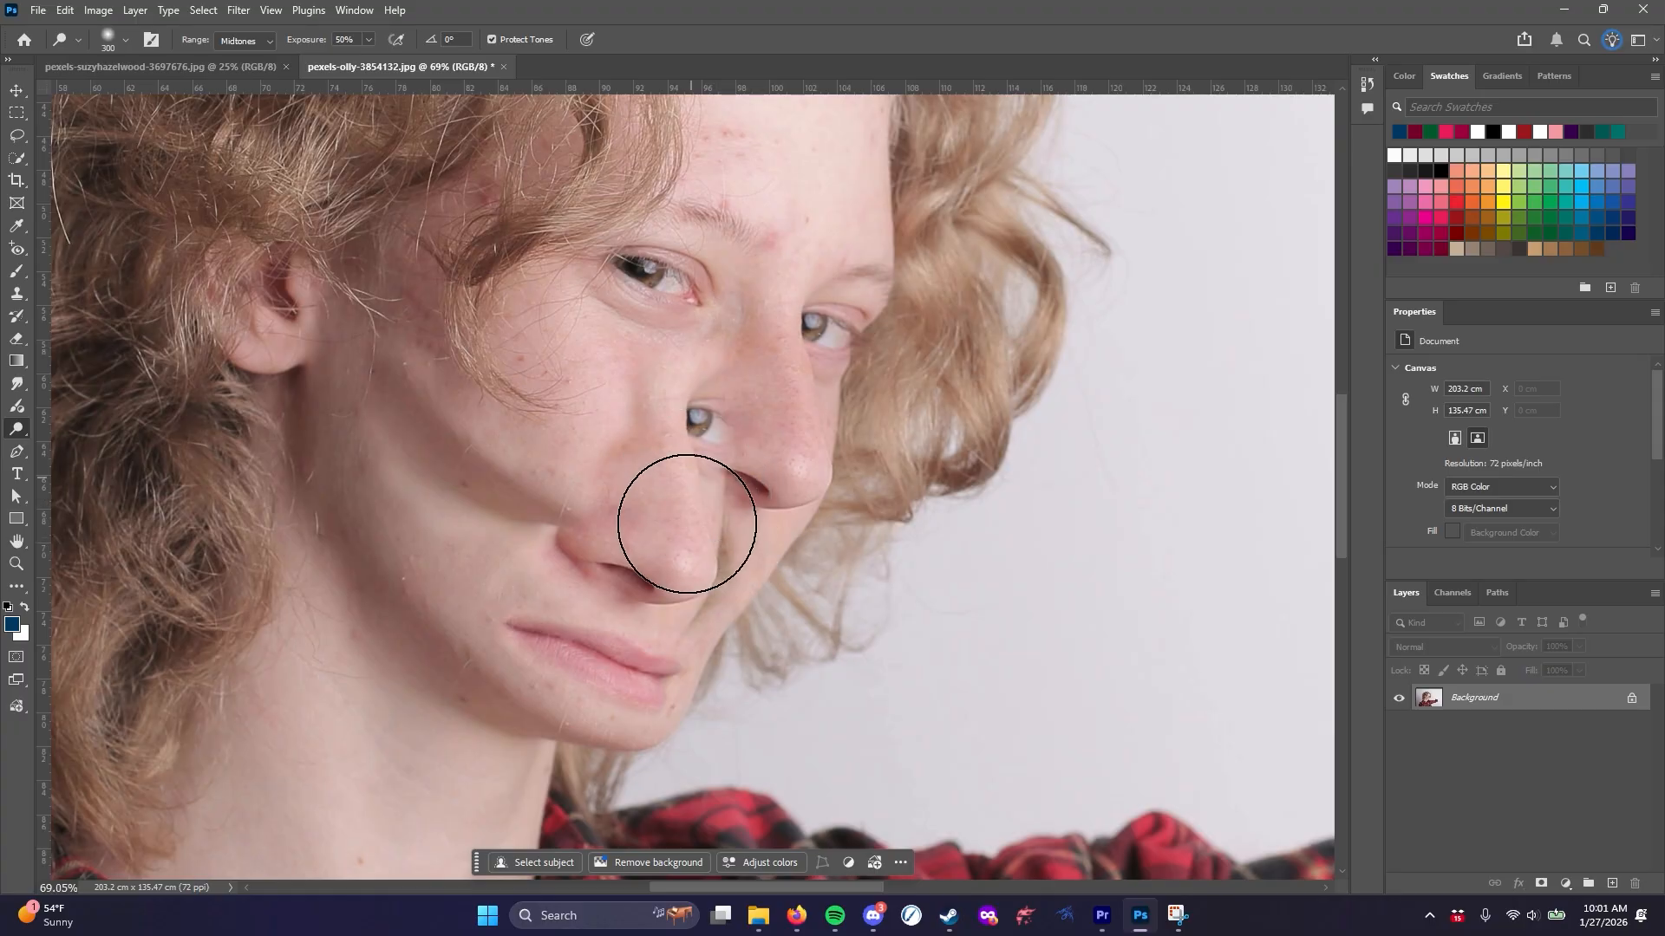
scroll(398, 654, down, 4)
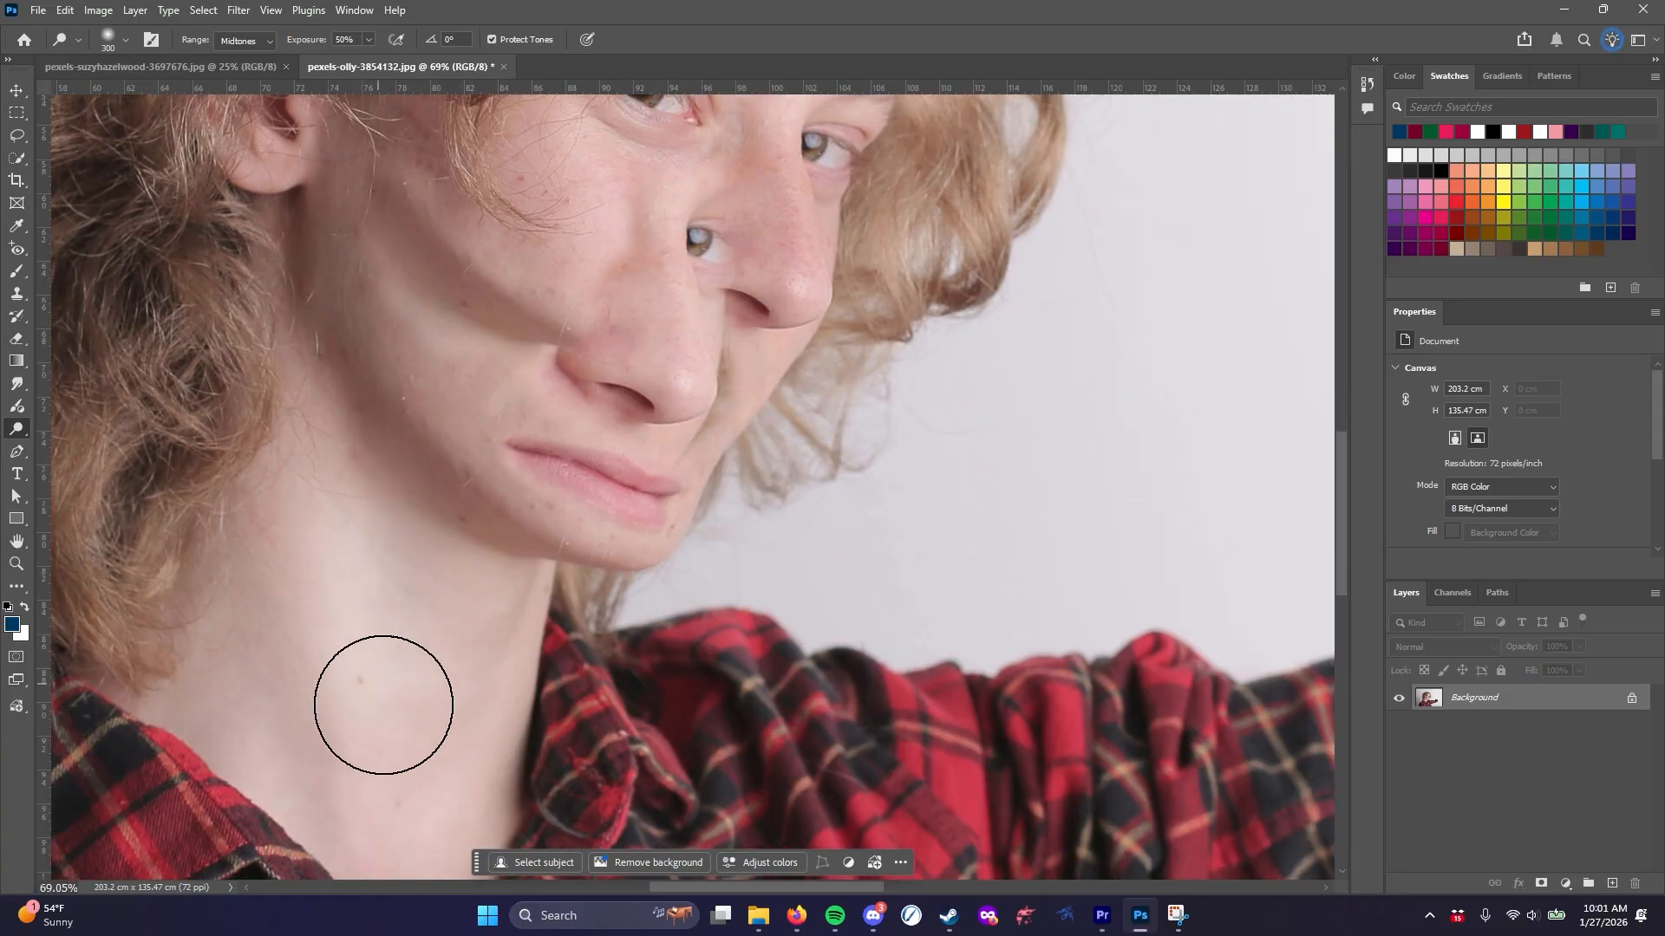
mouse_move(383, 705)
mouse_down()
mouse_move(501, 660)
mouse_move(462, 746)
mouse_move(382, 669)
mouse_up()
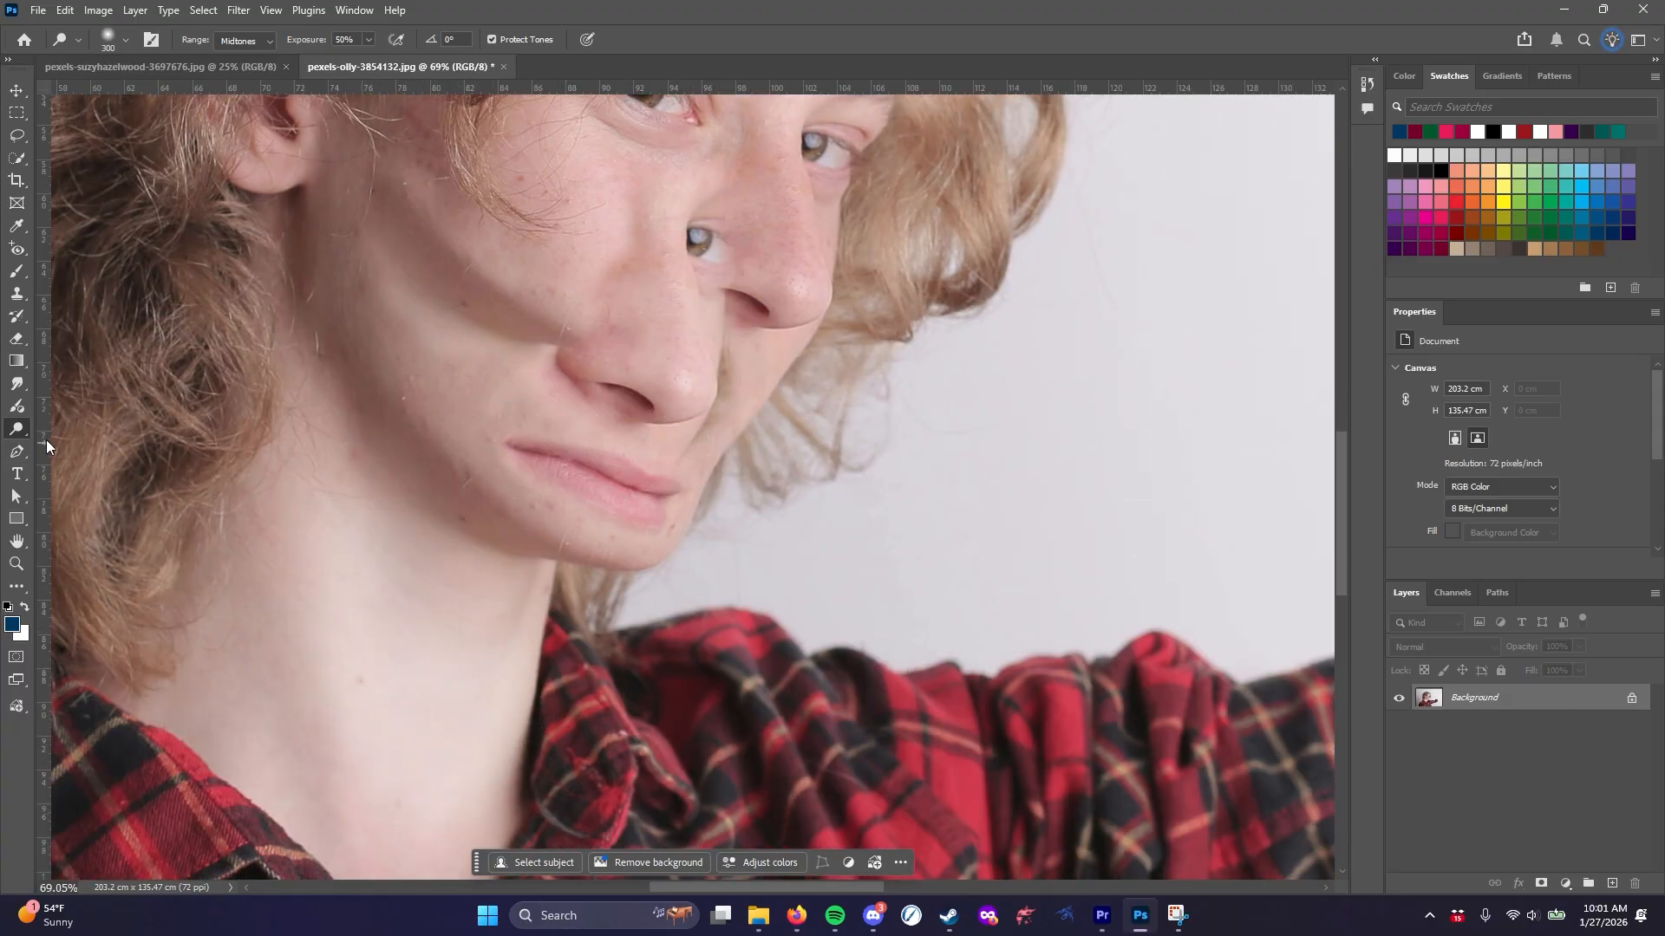
Darken the cloned shadow across the cheek and the shading along the jaw and neck with the Burn tool
right_click(19, 431)
click(74, 444)
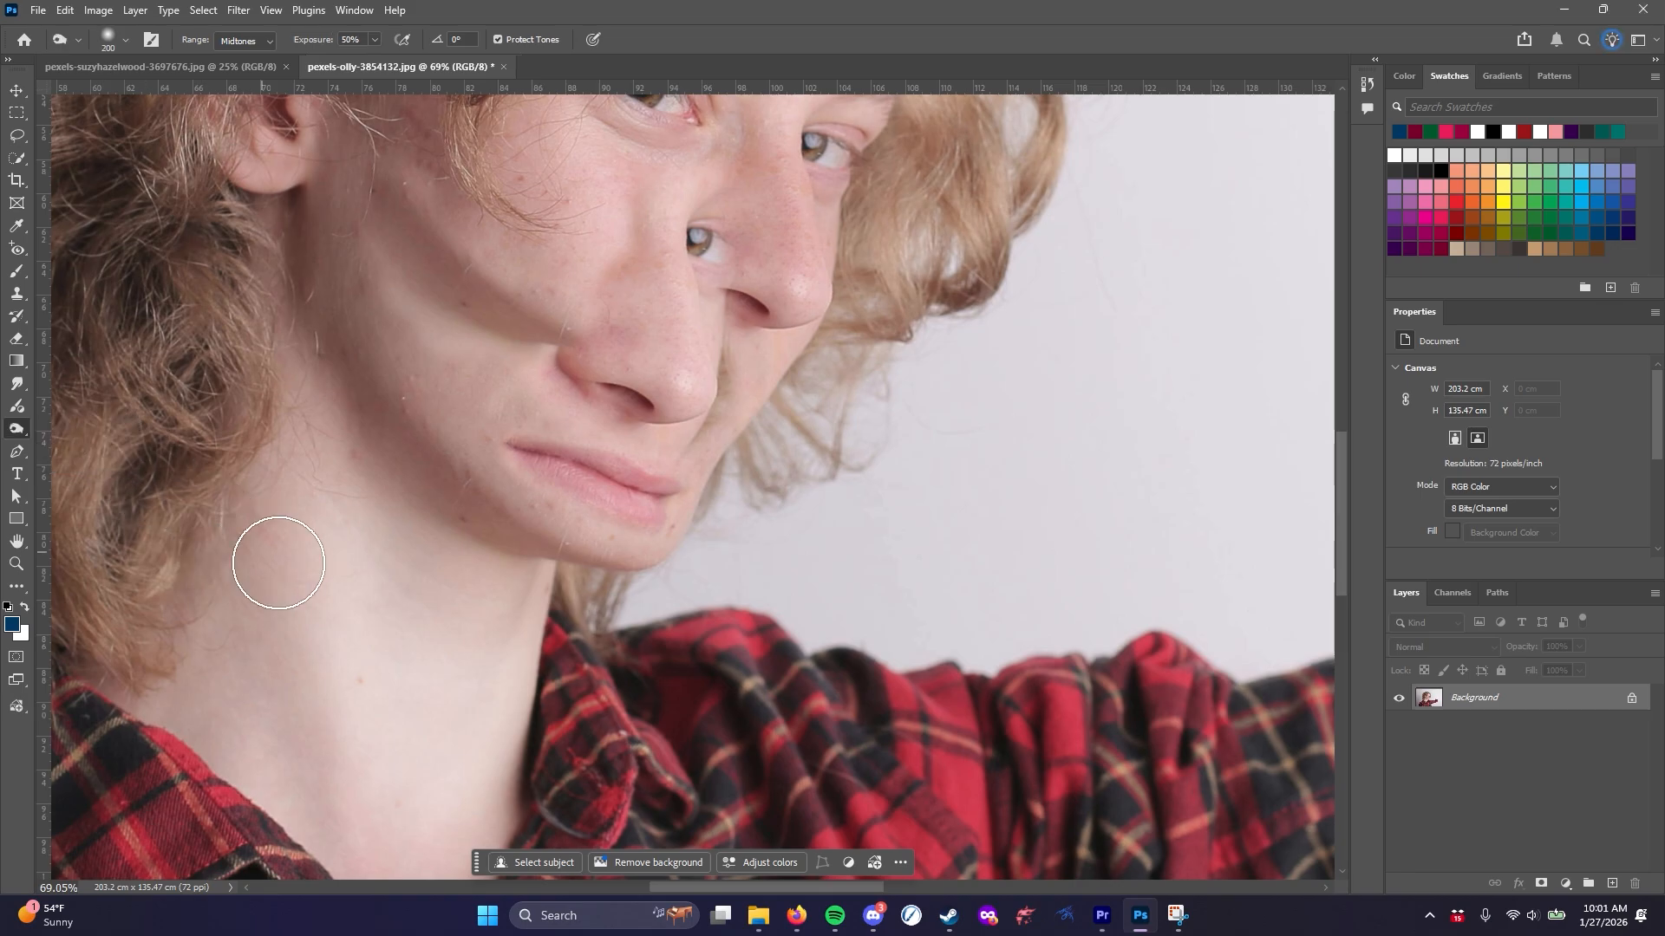
scroll(279, 557, up, 3)
mouse_move(398, 264)
mouse_down()
mouse_move(415, 382)
mouse_move(469, 457)
mouse_move(541, 486)
mouse_up()
mouse_move(288, 283)
mouse_down()
mouse_move(416, 609)
mouse_move(527, 680)
mouse_move(445, 664)
mouse_move(330, 567)
mouse_move(279, 381)
mouse_move(258, 379)
mouse_move(263, 492)
mouse_up()
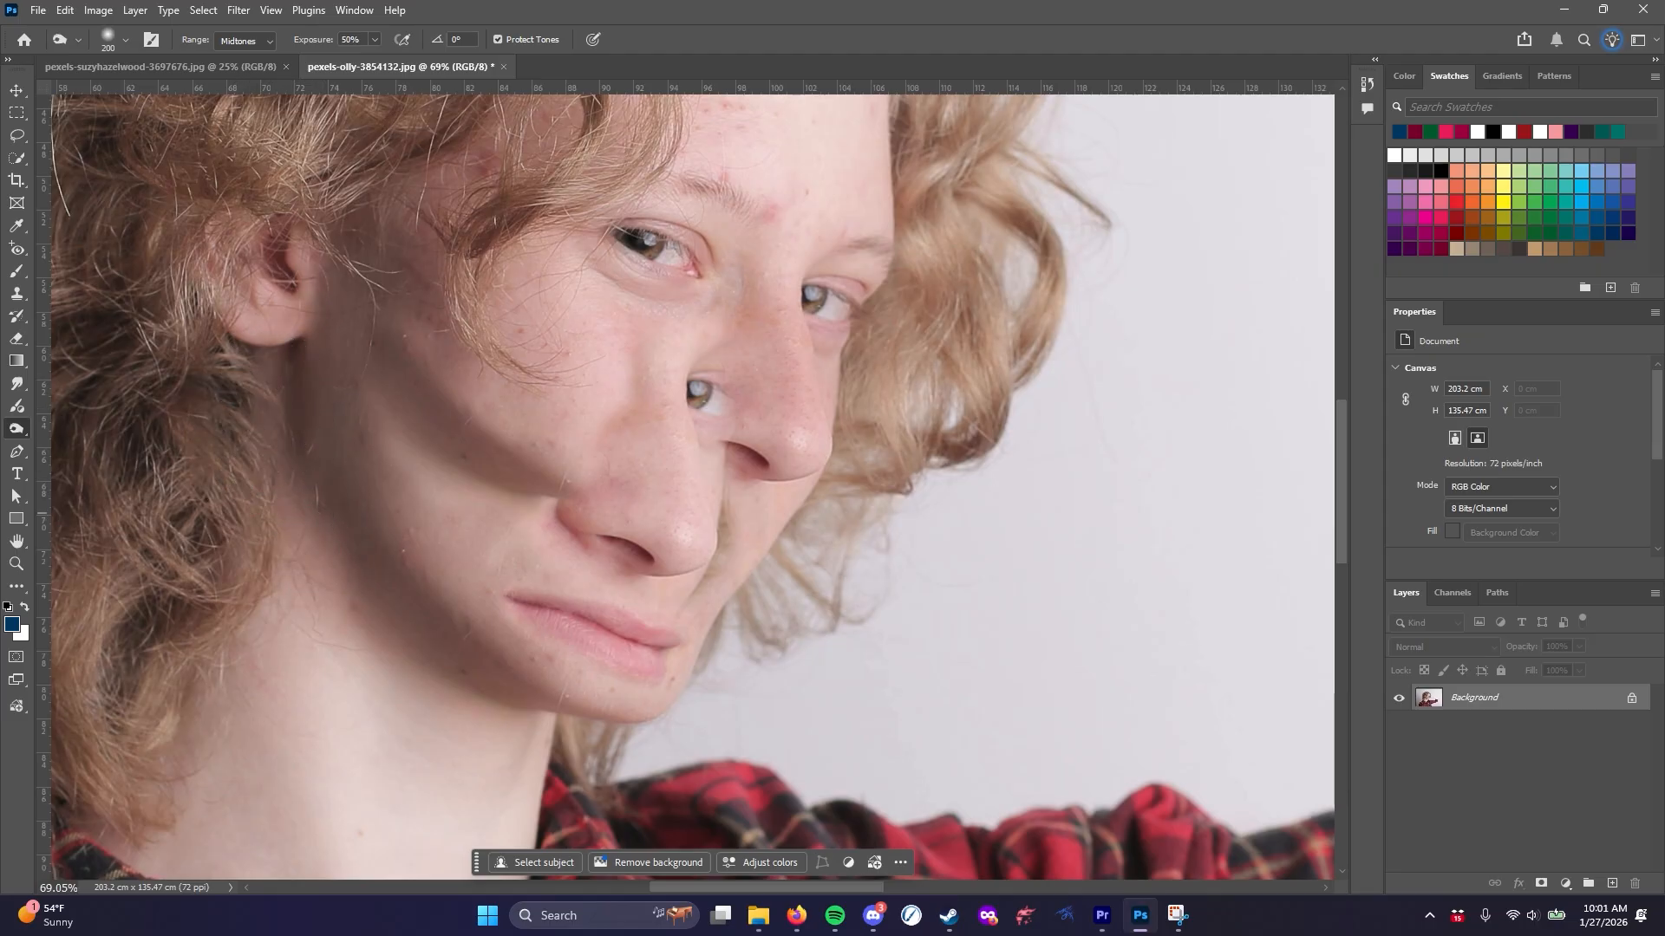
Saturate the skin of the cheek and both noses using the Sponge tool in Saturate mode at 50% flow
right_click(14, 433)
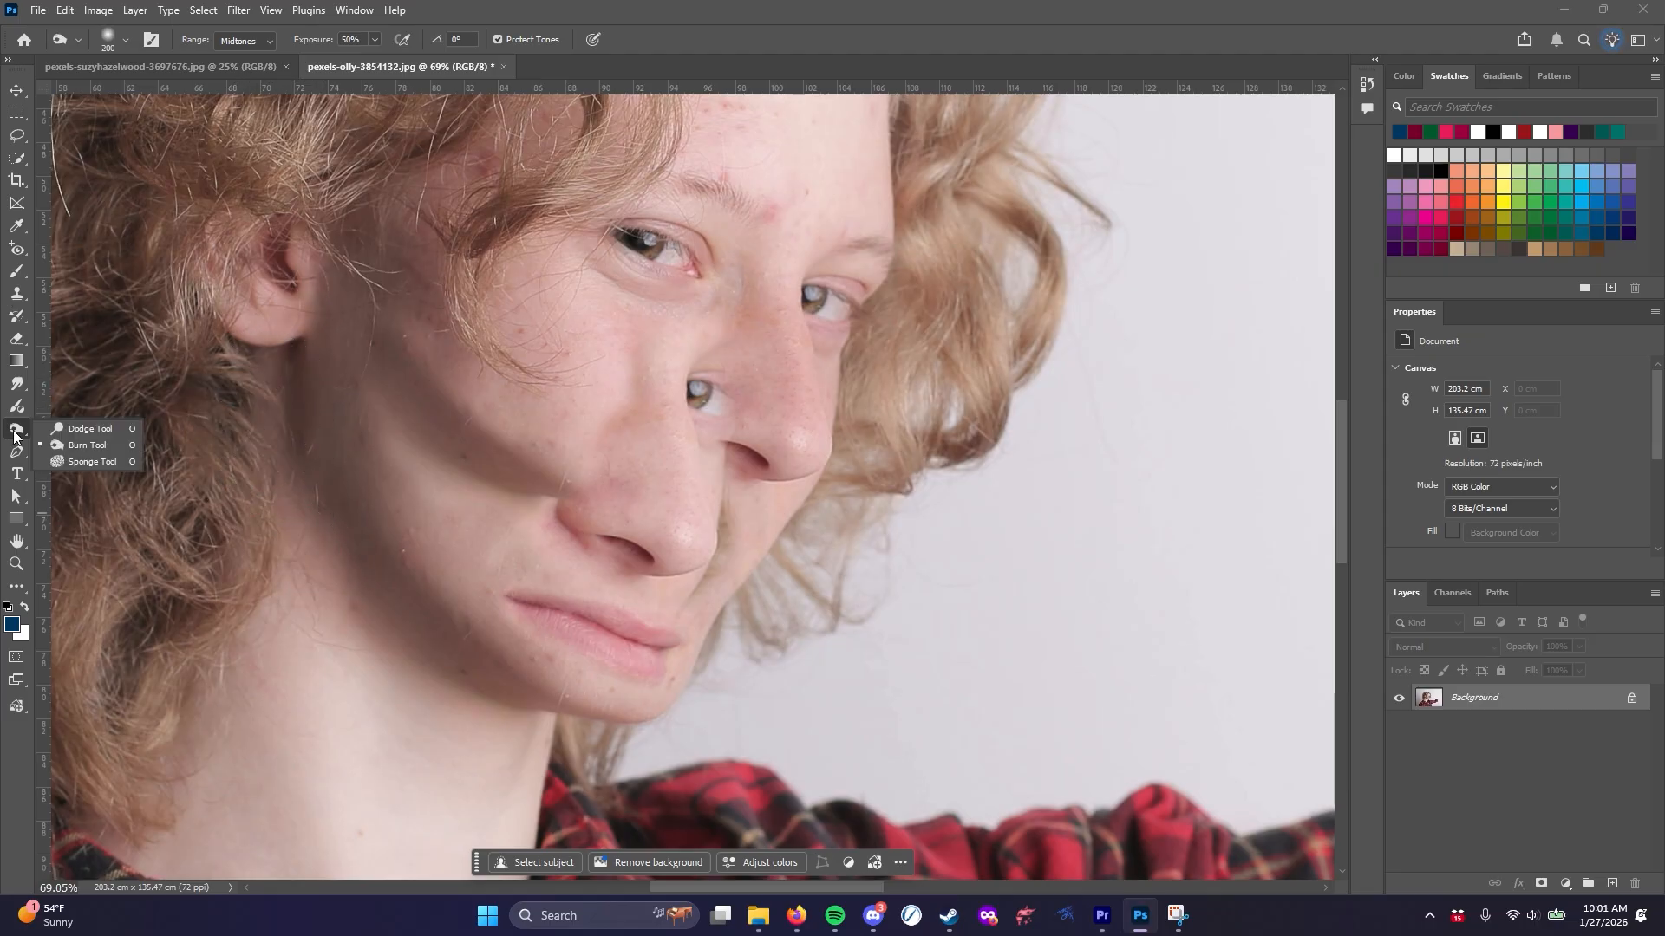
click(81, 462)
mouse_move(490, 434)
mouse_down()
mouse_move(568, 427)
mouse_move(625, 497)
mouse_move(681, 478)
mouse_move(652, 370)
mouse_move(529, 307)
mouse_move(586, 373)
mouse_up()
scroll(586, 373, up, 5)
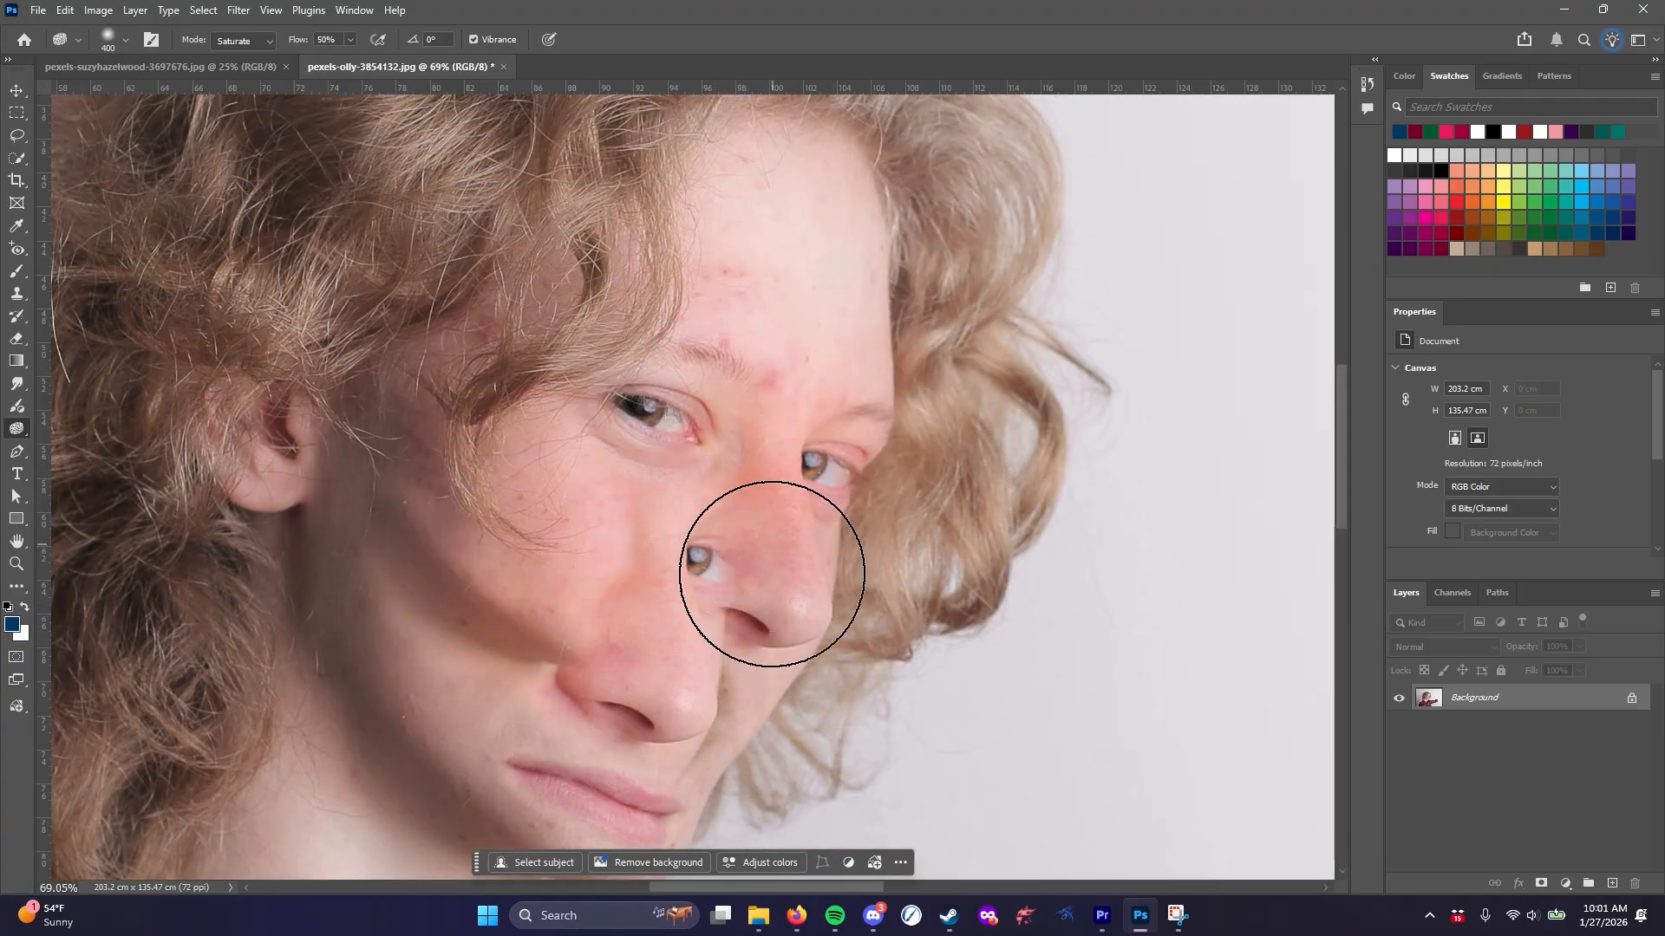
scroll(501, 585, down, 5)
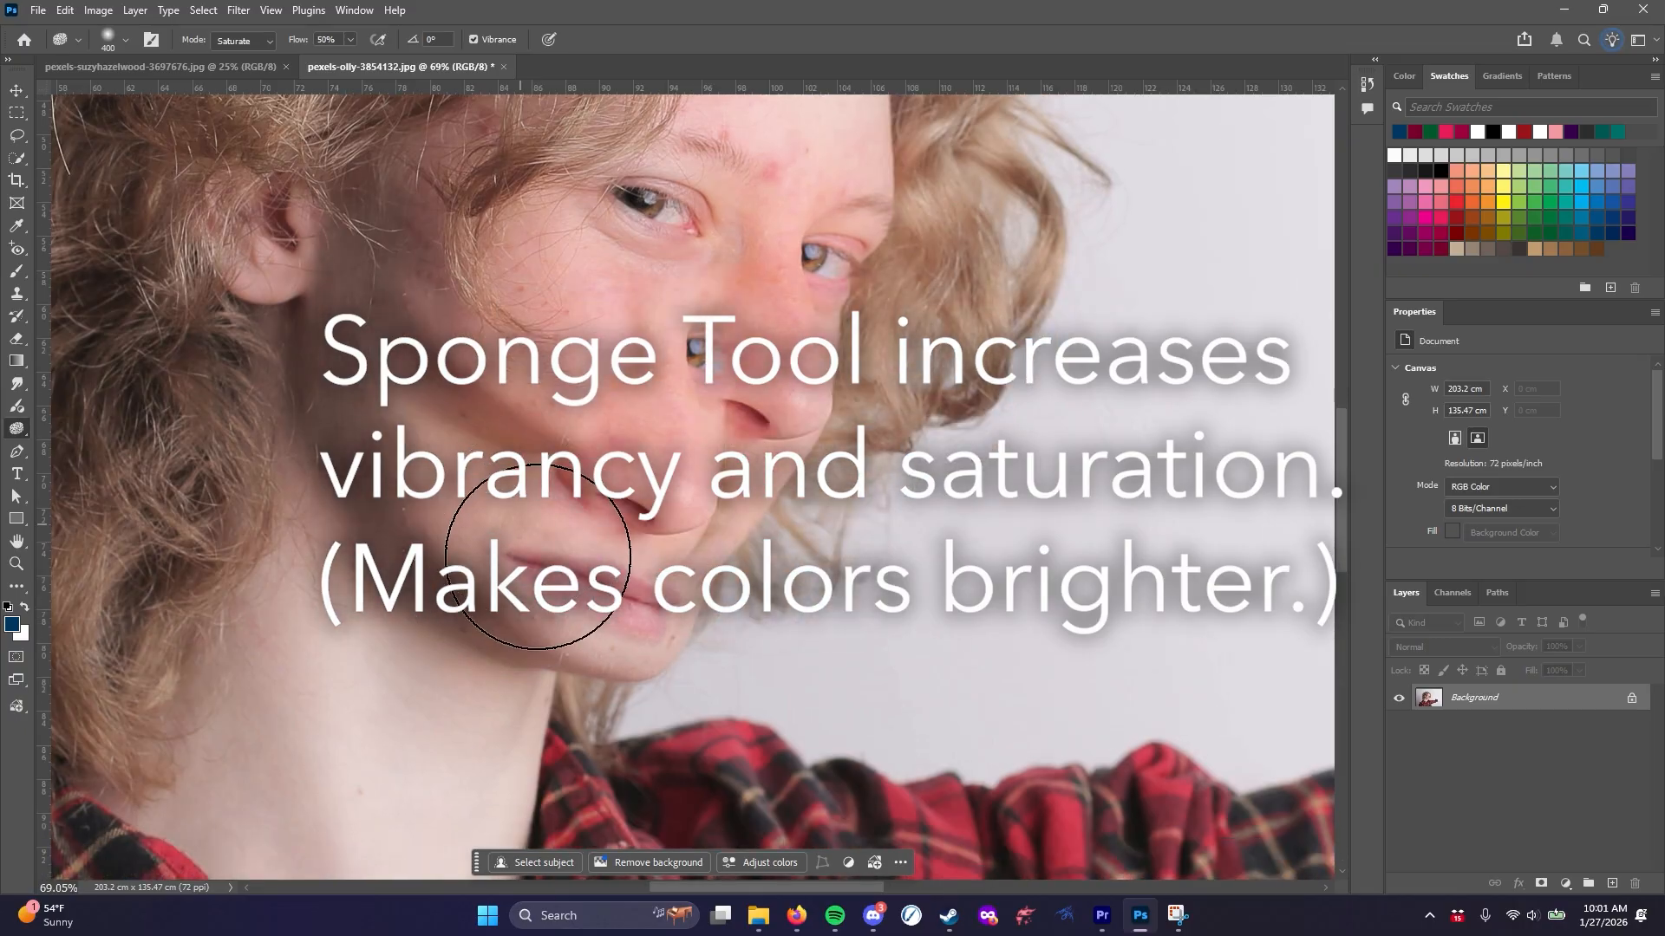
Saturate the lips, forehead, lower face and neck with the Sponge tool in Saturate mode at 50% flow
scroll(446, 473, up, 7)
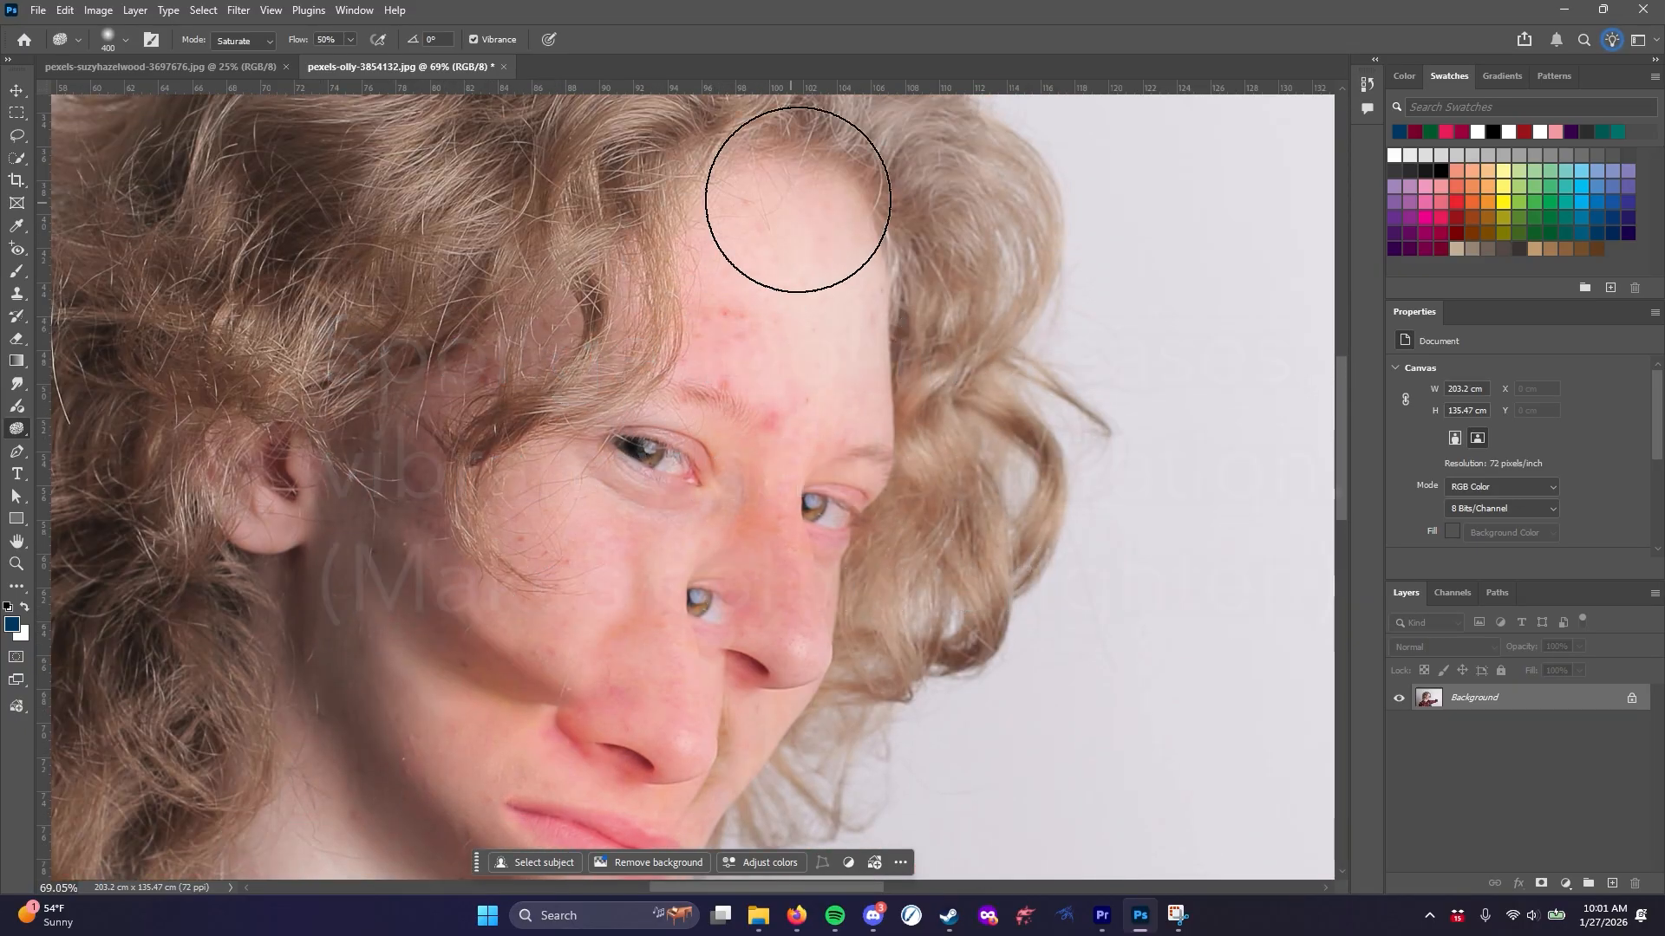
scroll(442, 646, down, 3)
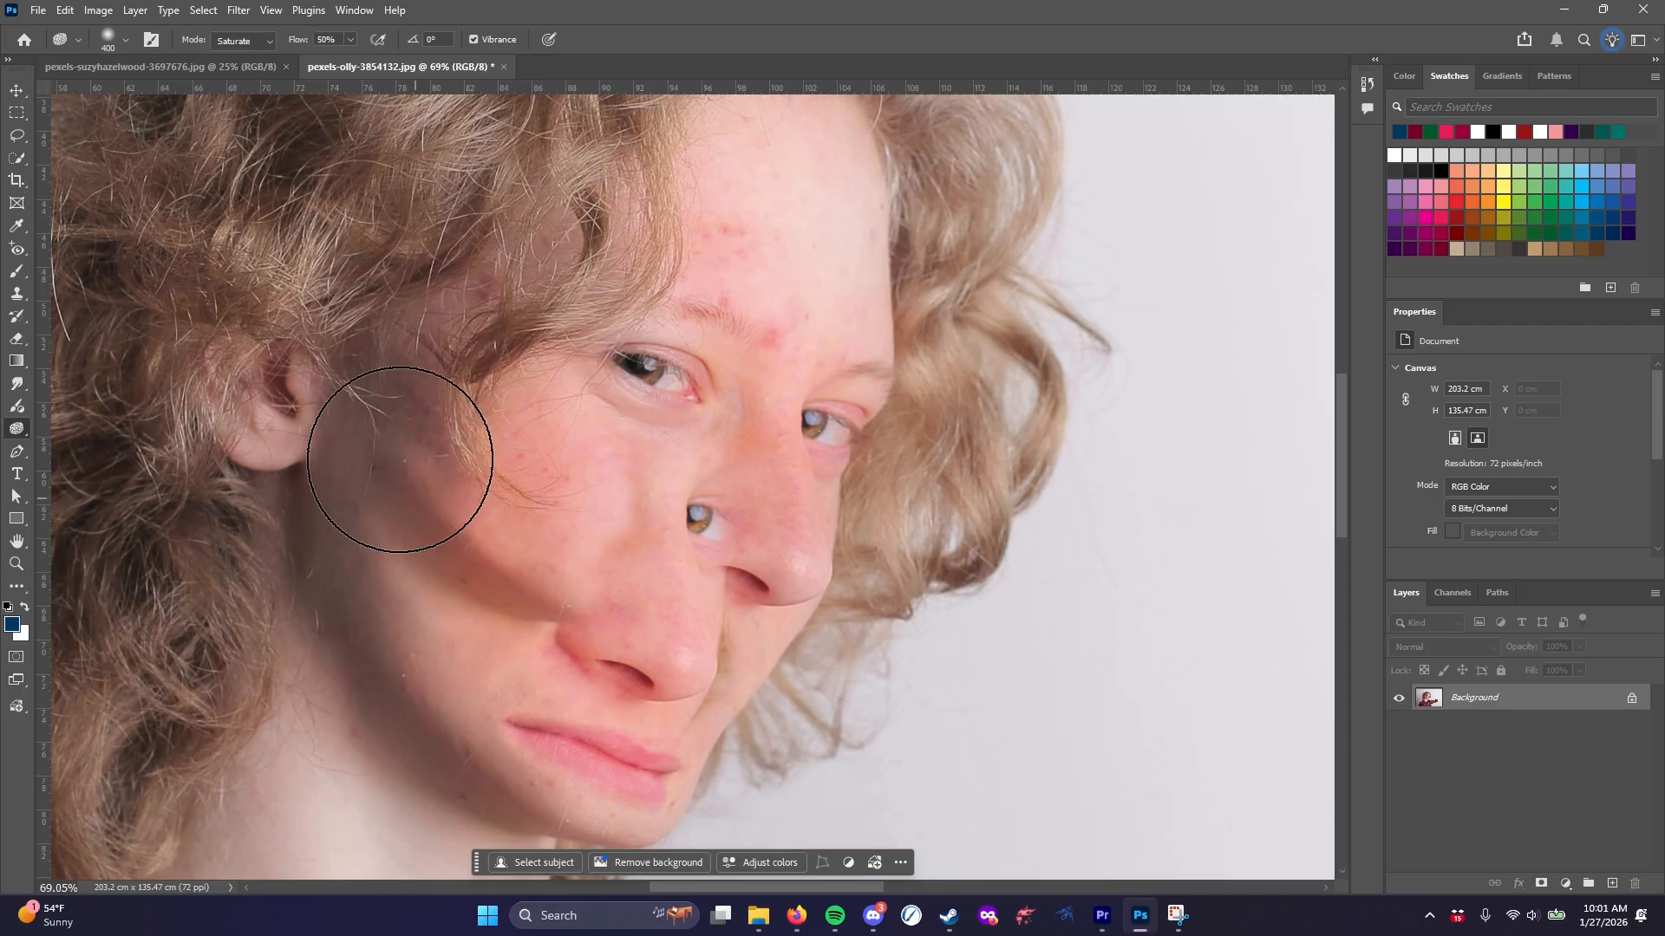
scroll(353, 613, down, 5)
scroll(362, 619, down, 2)
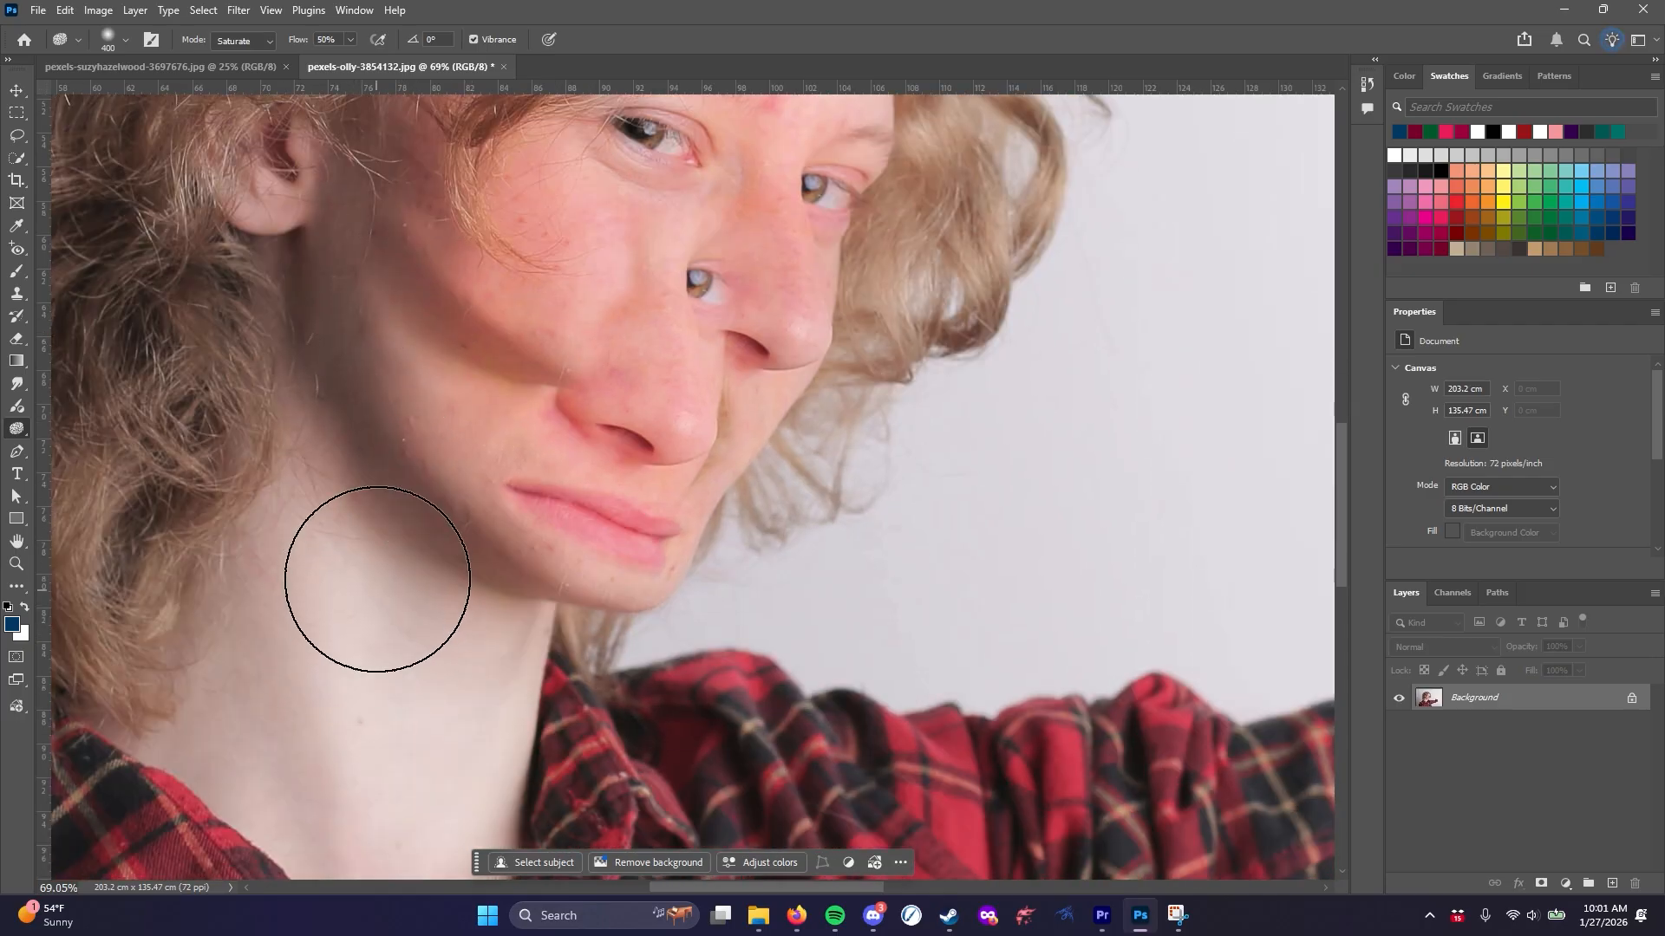
mouse_move(300, 536)
mouse_down()
mouse_move(316, 832)
mouse_move(329, 518)
mouse_move(452, 631)
mouse_move(349, 652)
mouse_up()
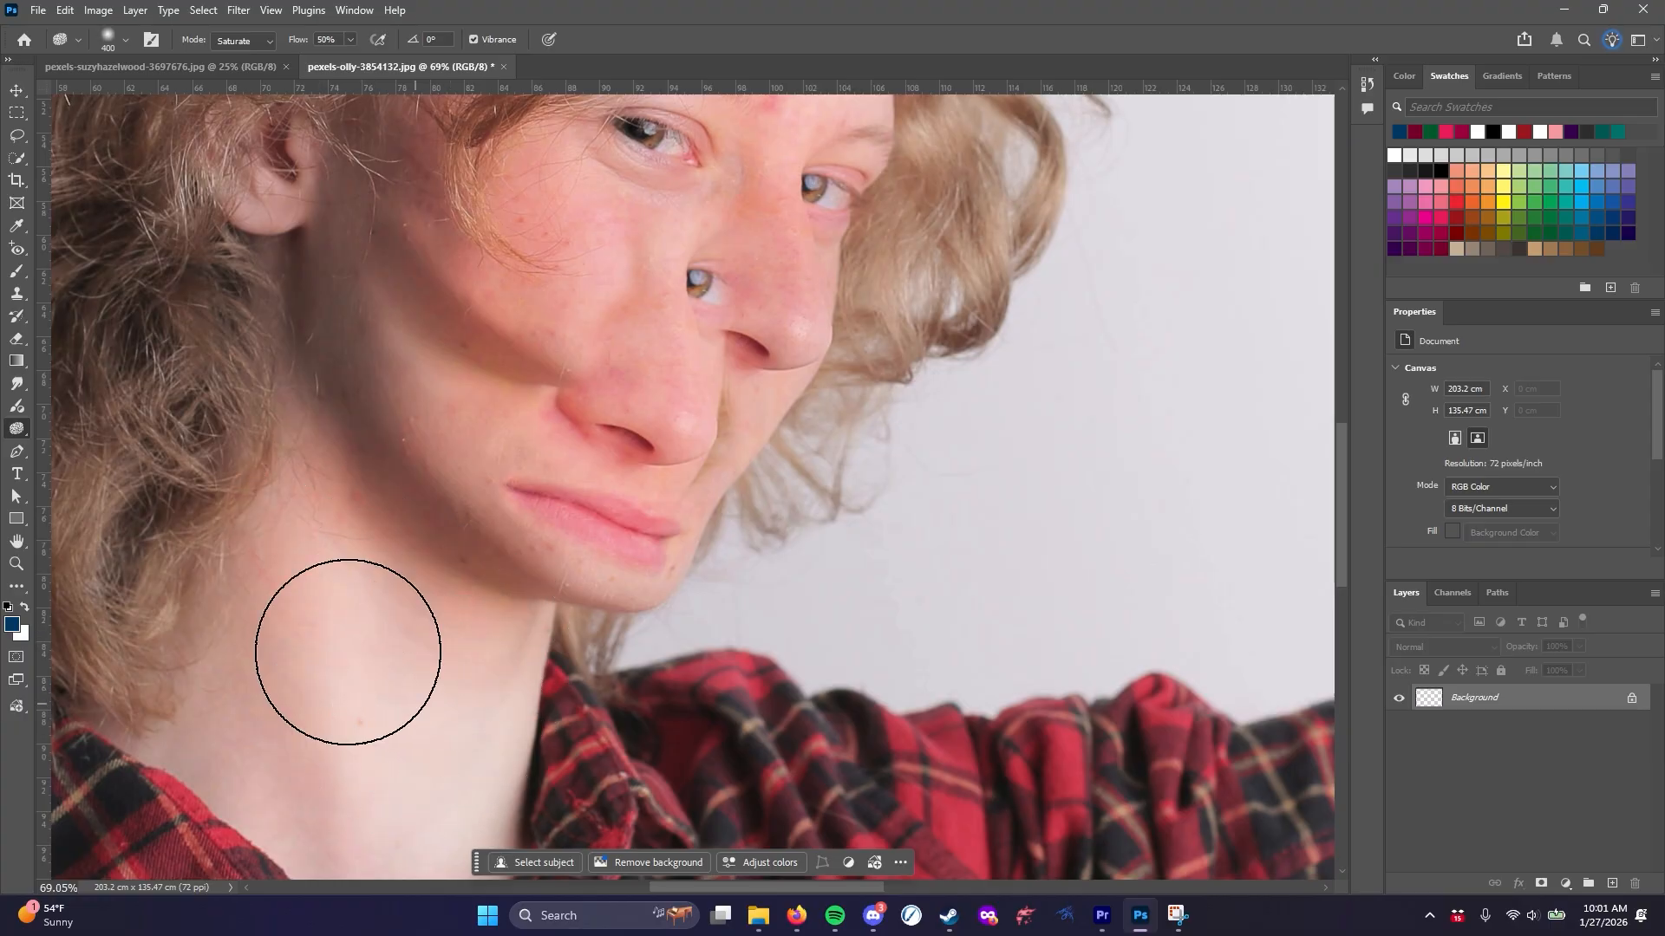
Lighten the skin of the cheek, lower face, forehead and neck using the Dodge tool with midtones range and 50% exposure
right_click(17, 430)
click(95, 431)
scroll(457, 513, up, 6)
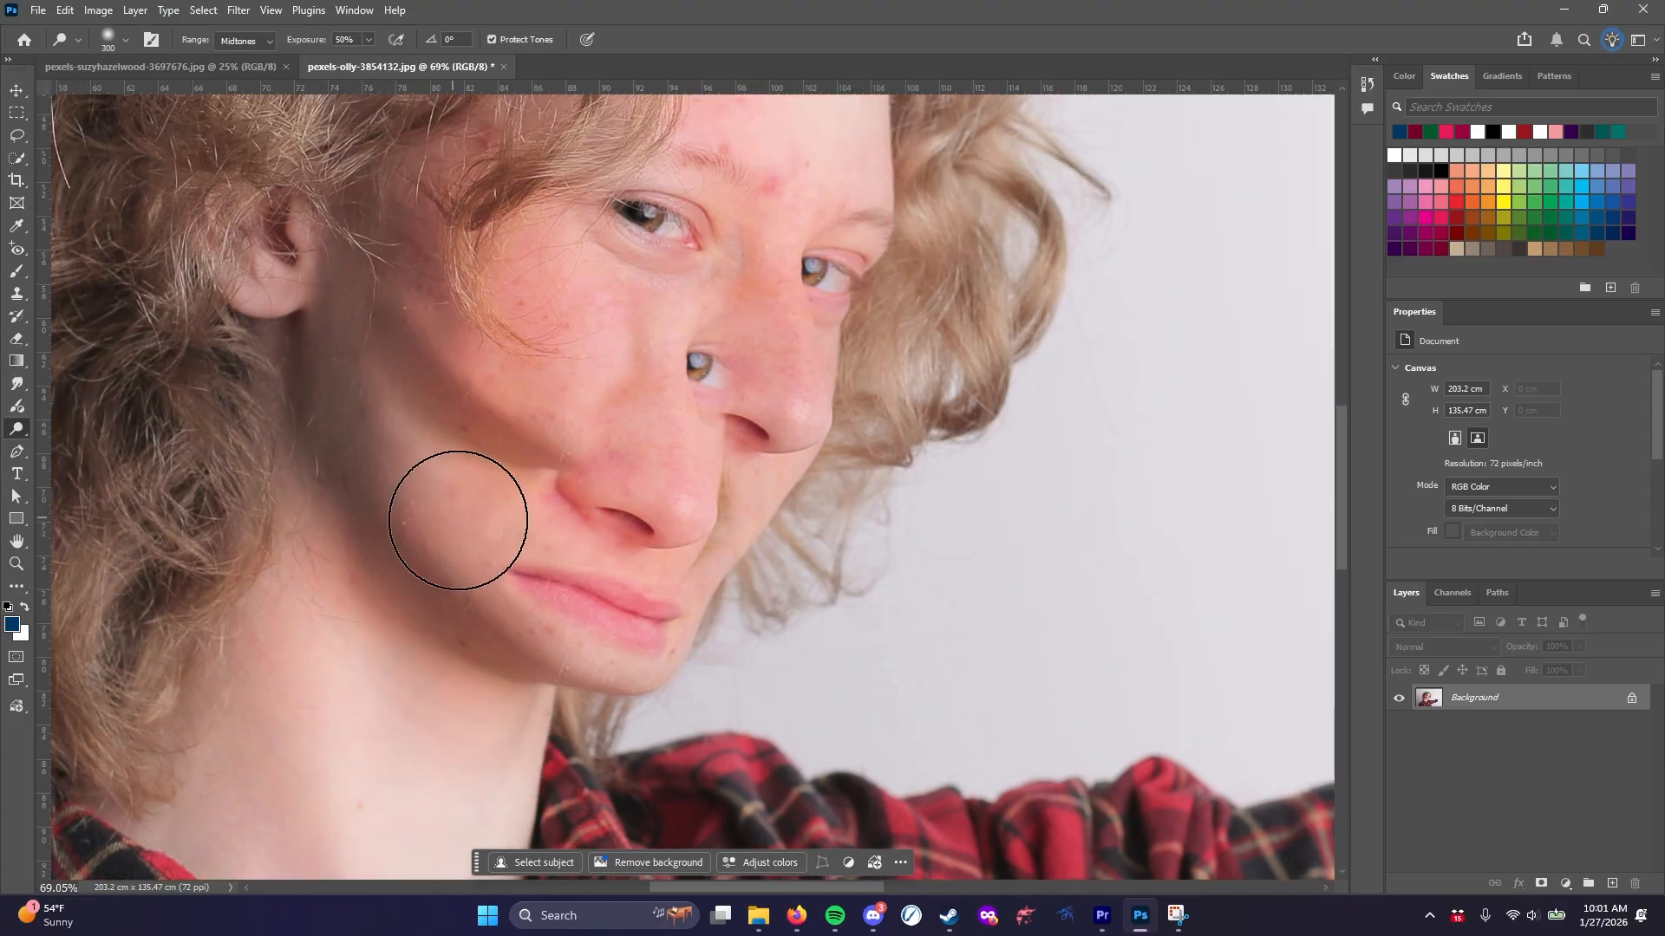
mouse_move(605, 520)
mouse_down()
mouse_move(573, 411)
mouse_move(550, 467)
mouse_move(561, 406)
mouse_move(568, 475)
mouse_move(524, 436)
mouse_move(453, 610)
mouse_up()
scroll(519, 623, up, 4)
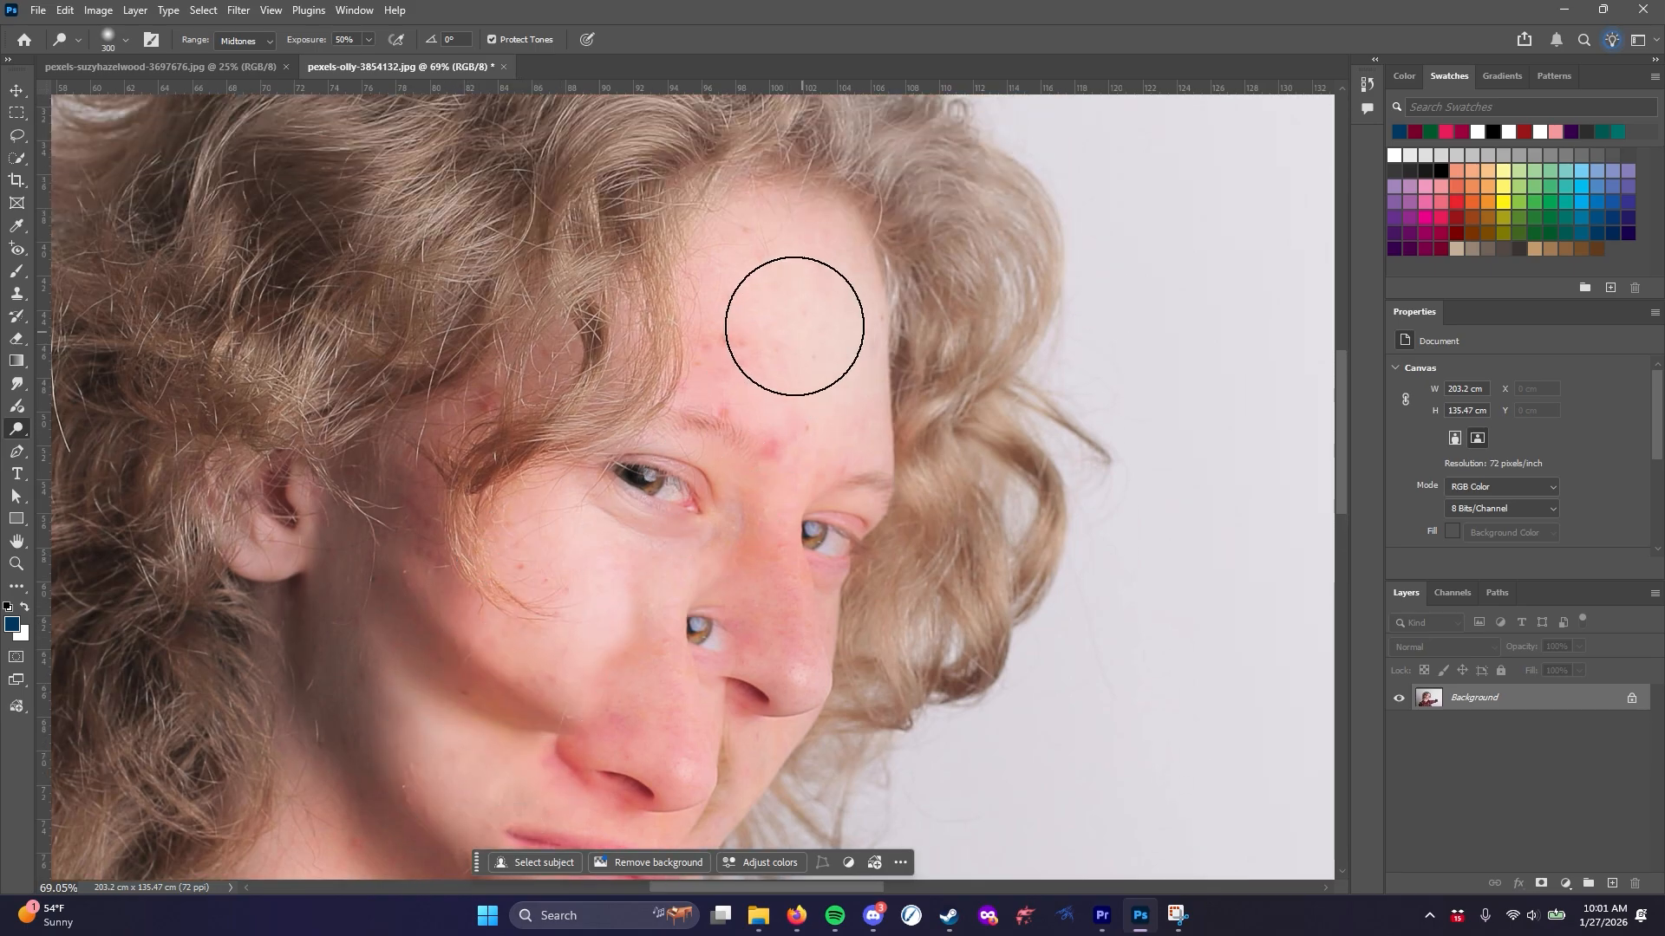
drag(747, 346, 759, 378)
scroll(770, 550, down, 4)
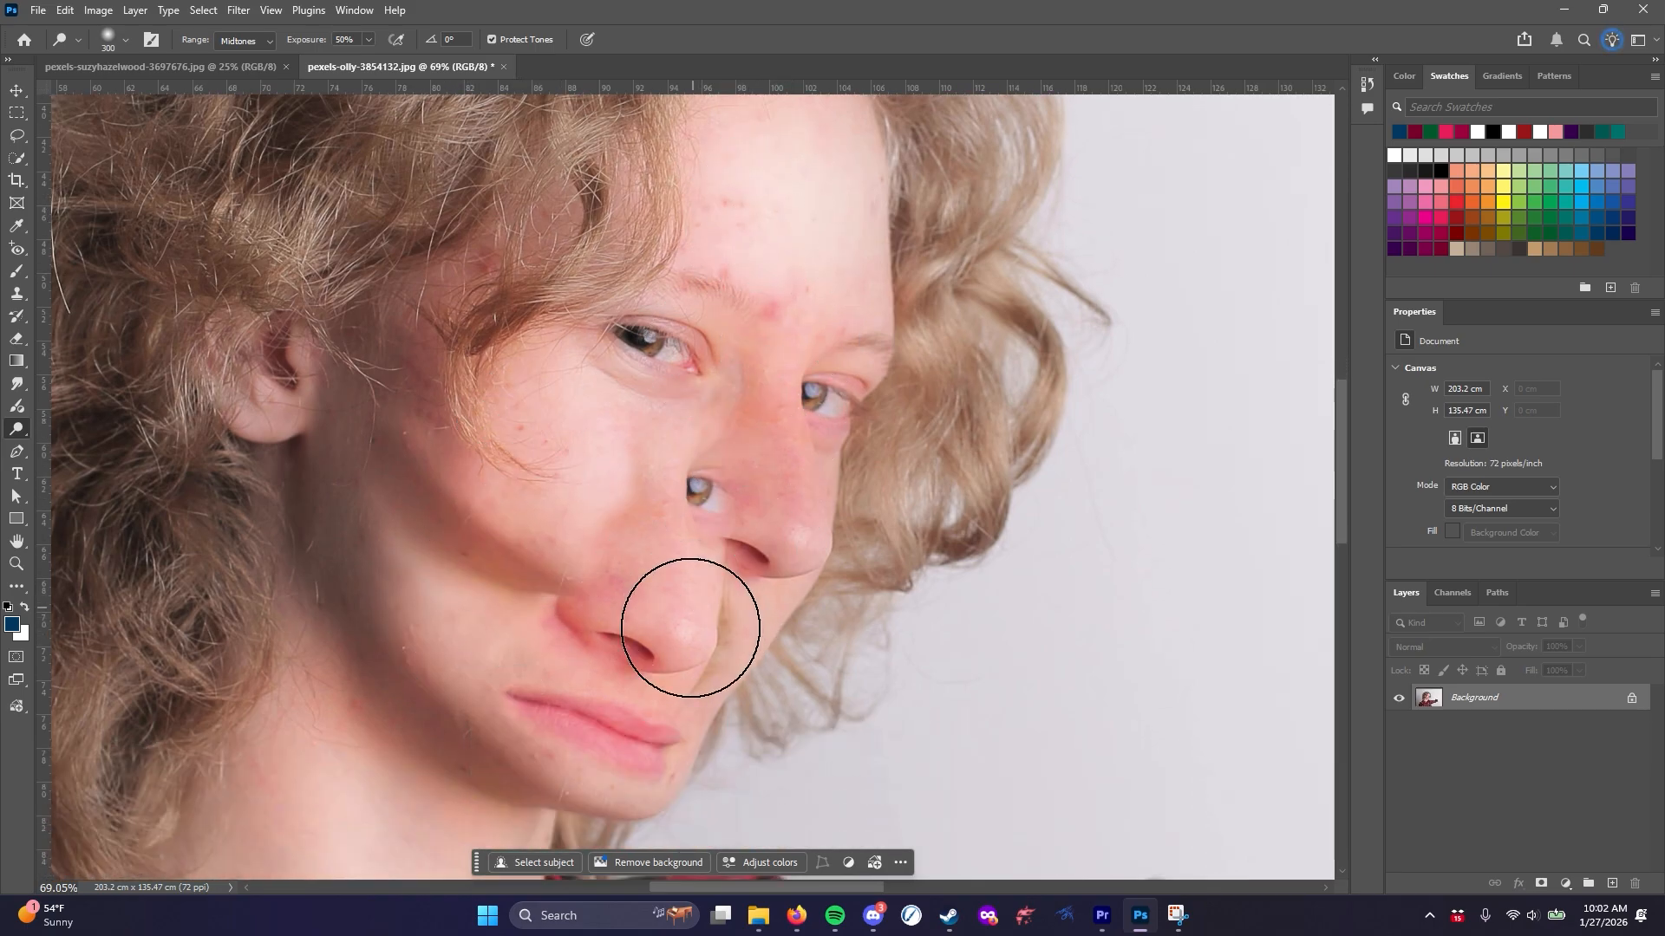
scroll(662, 690, down, 6)
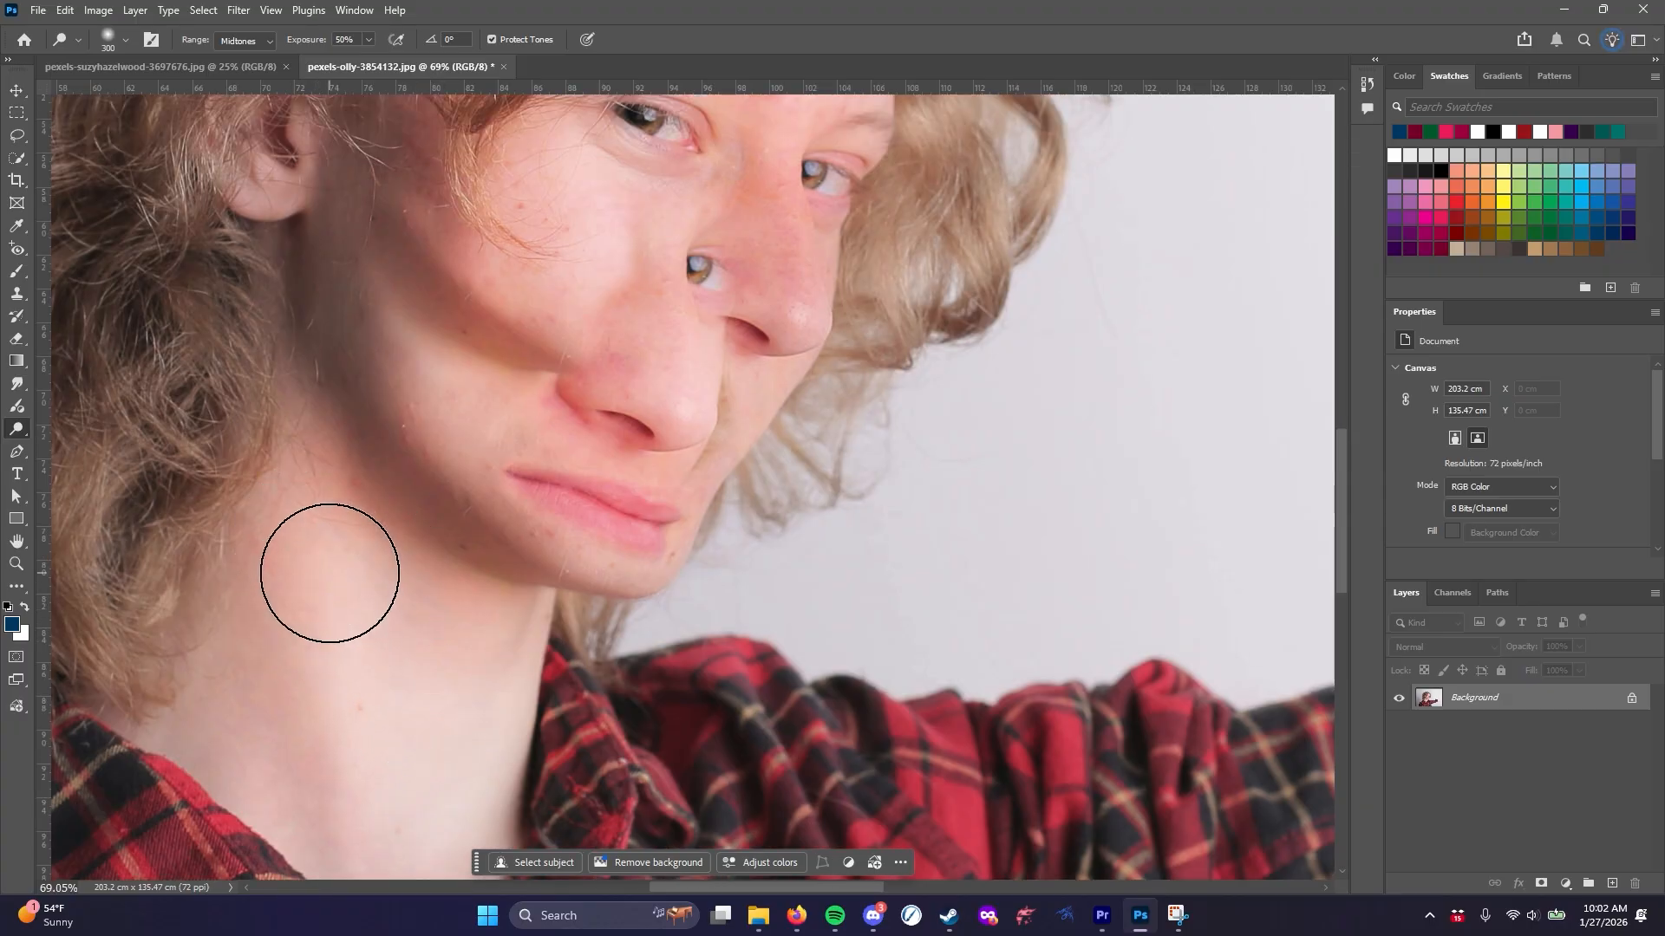
mouse_move(327, 564)
mouse_down()
mouse_move(312, 740)
mouse_move(213, 714)
mouse_move(242, 793)
mouse_move(427, 732)
mouse_up()
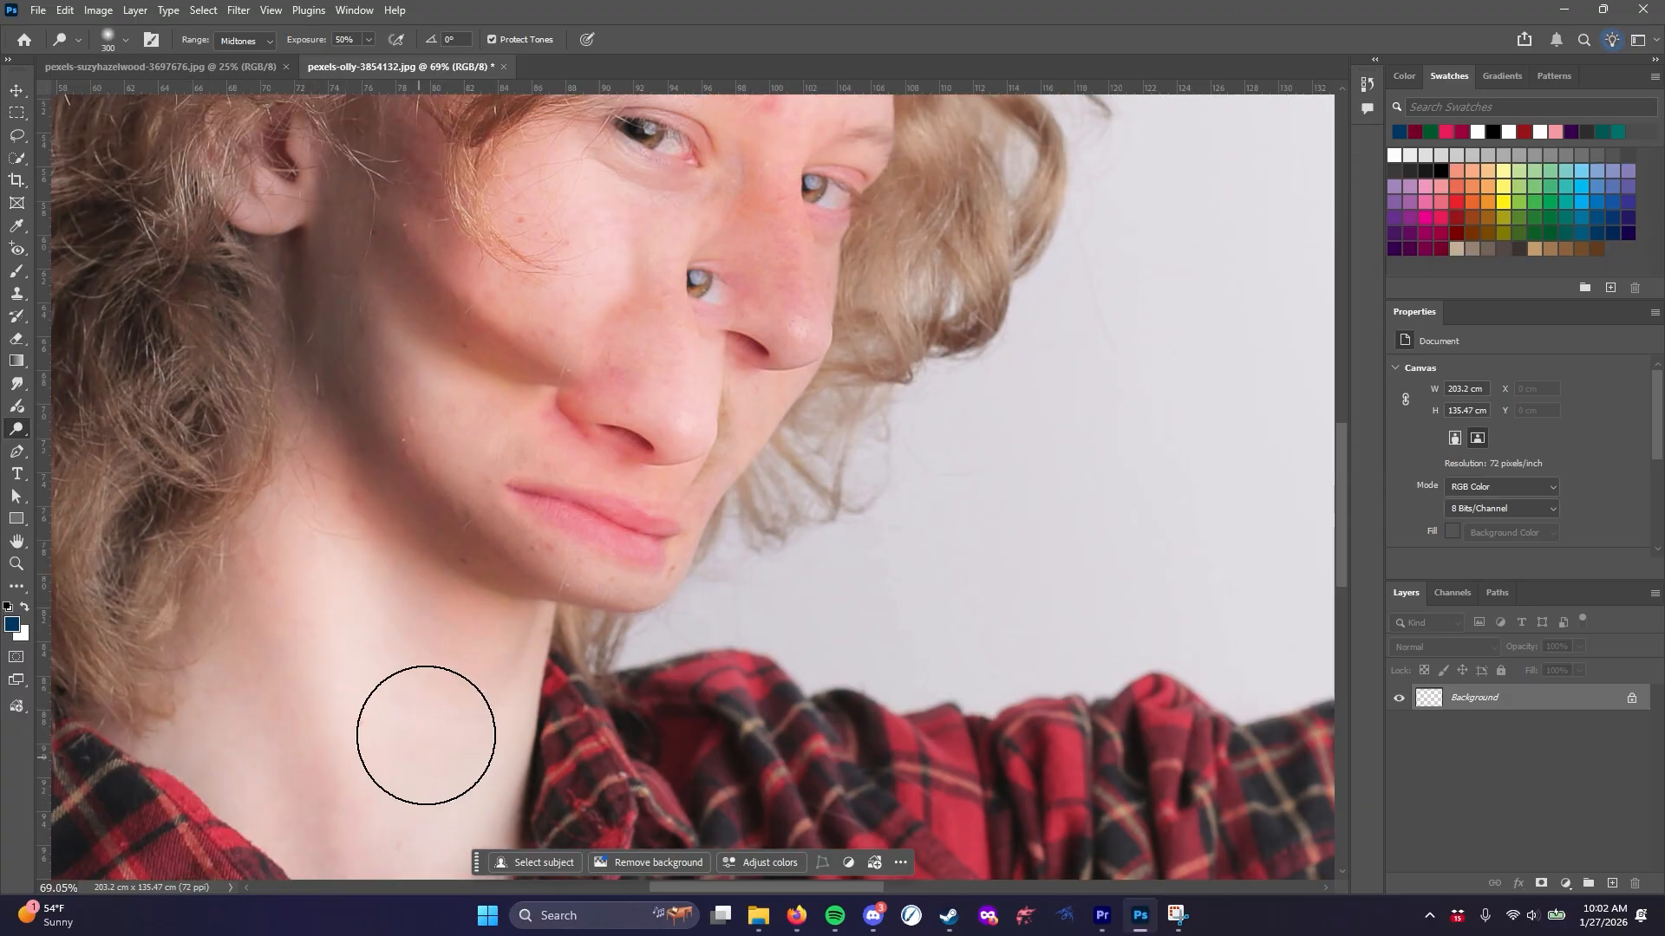
Lighten the curls on both sides of the face using the Dodge tool with midtones range and 50% exposure
scroll(445, 671, up, 3)
scroll(446, 671, up, 3)
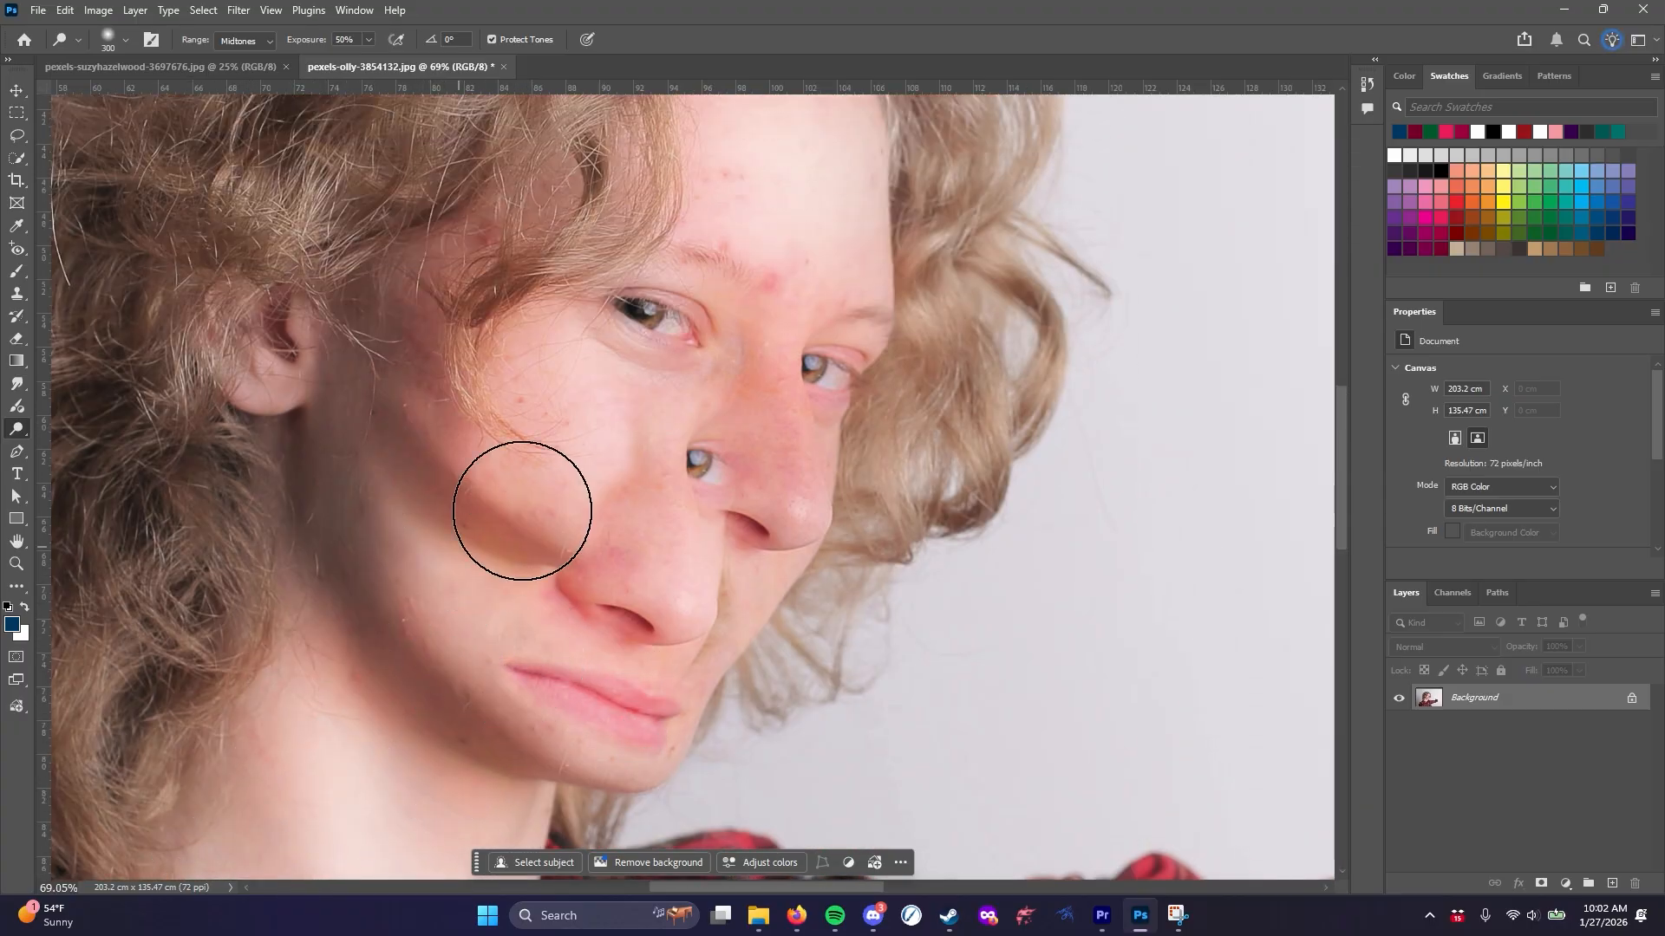
scroll(850, 439, up, 7)
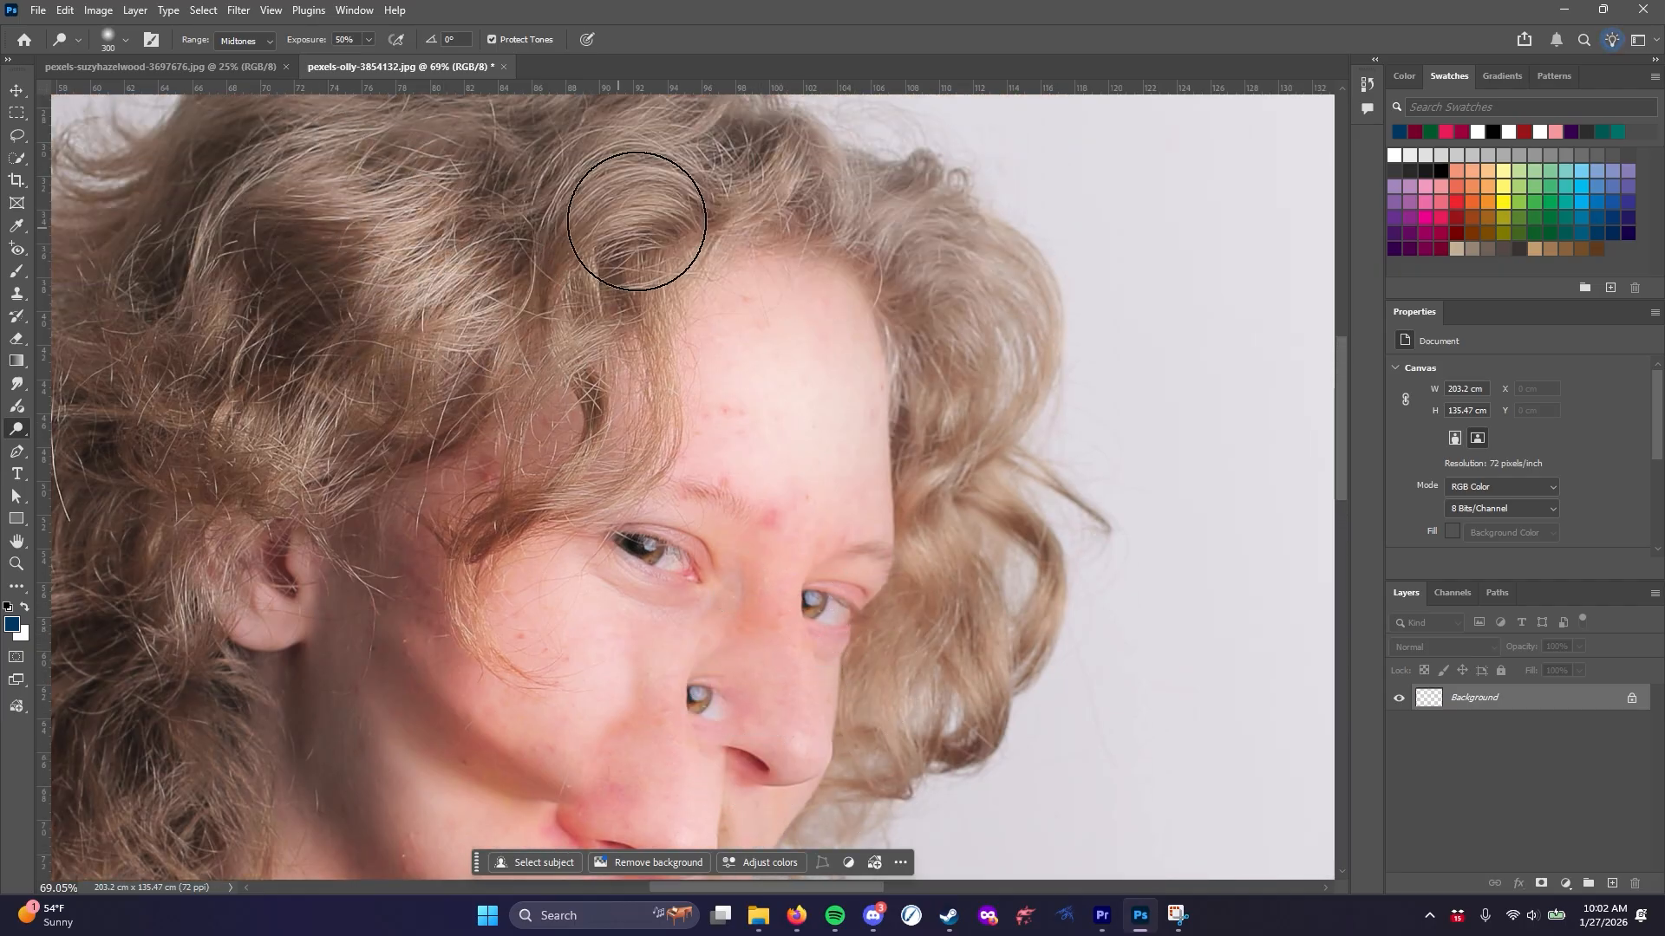
mouse_move(954, 261)
mouse_down()
mouse_move(1010, 328)
mouse_move(984, 381)
mouse_up()
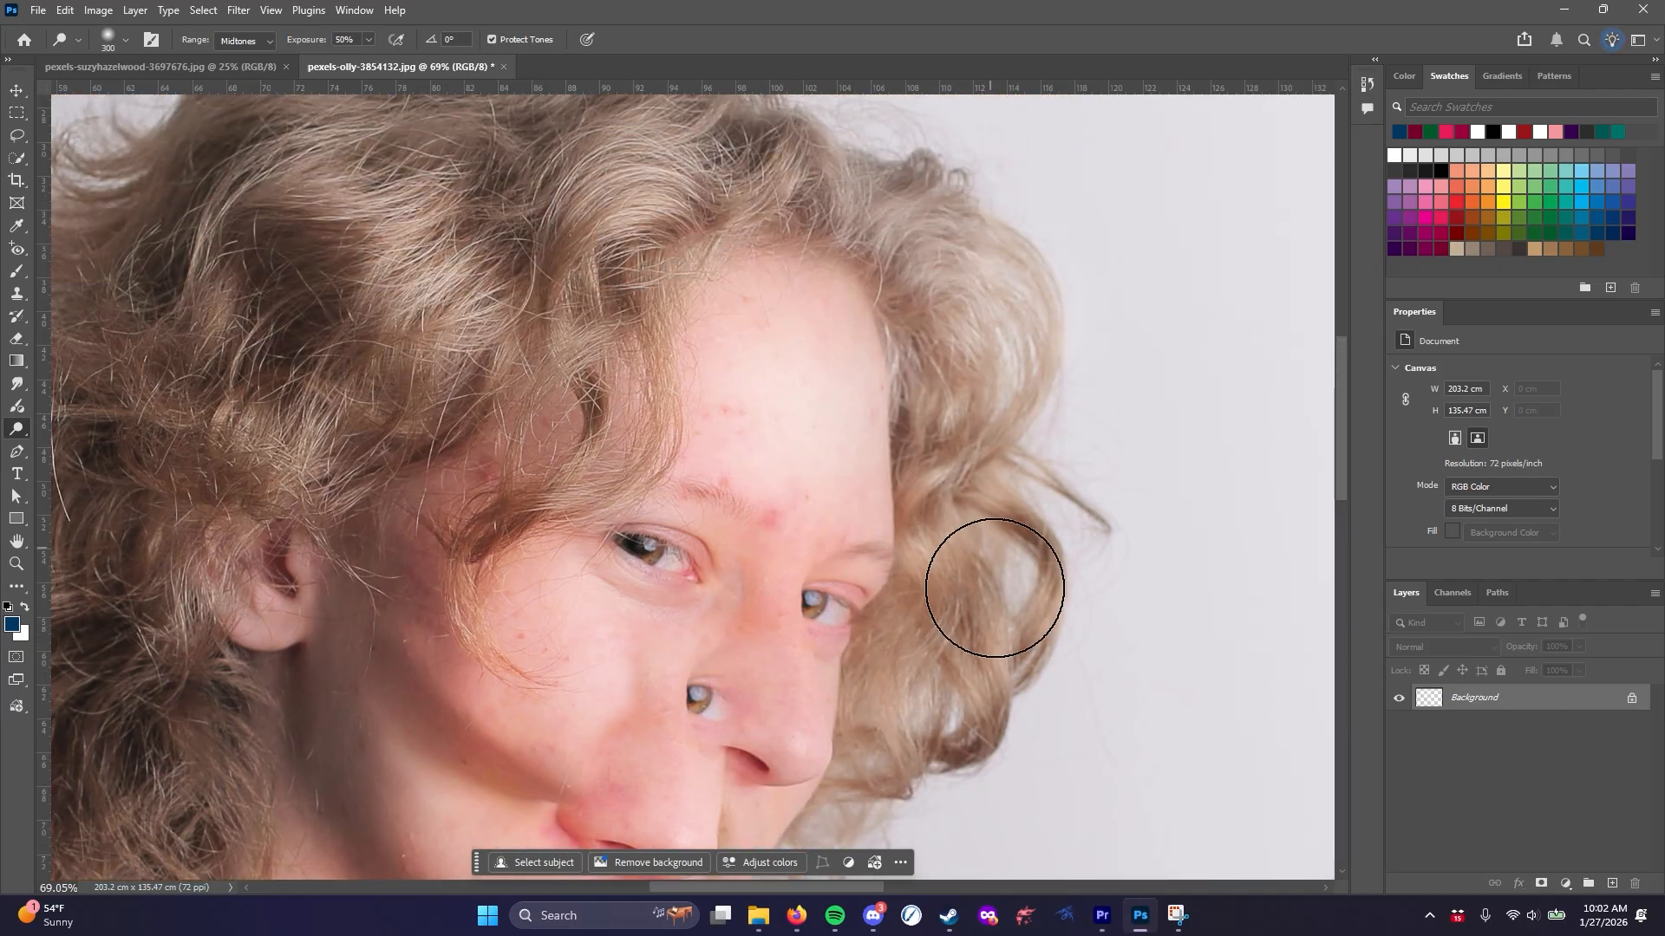
drag(957, 558, 949, 596)
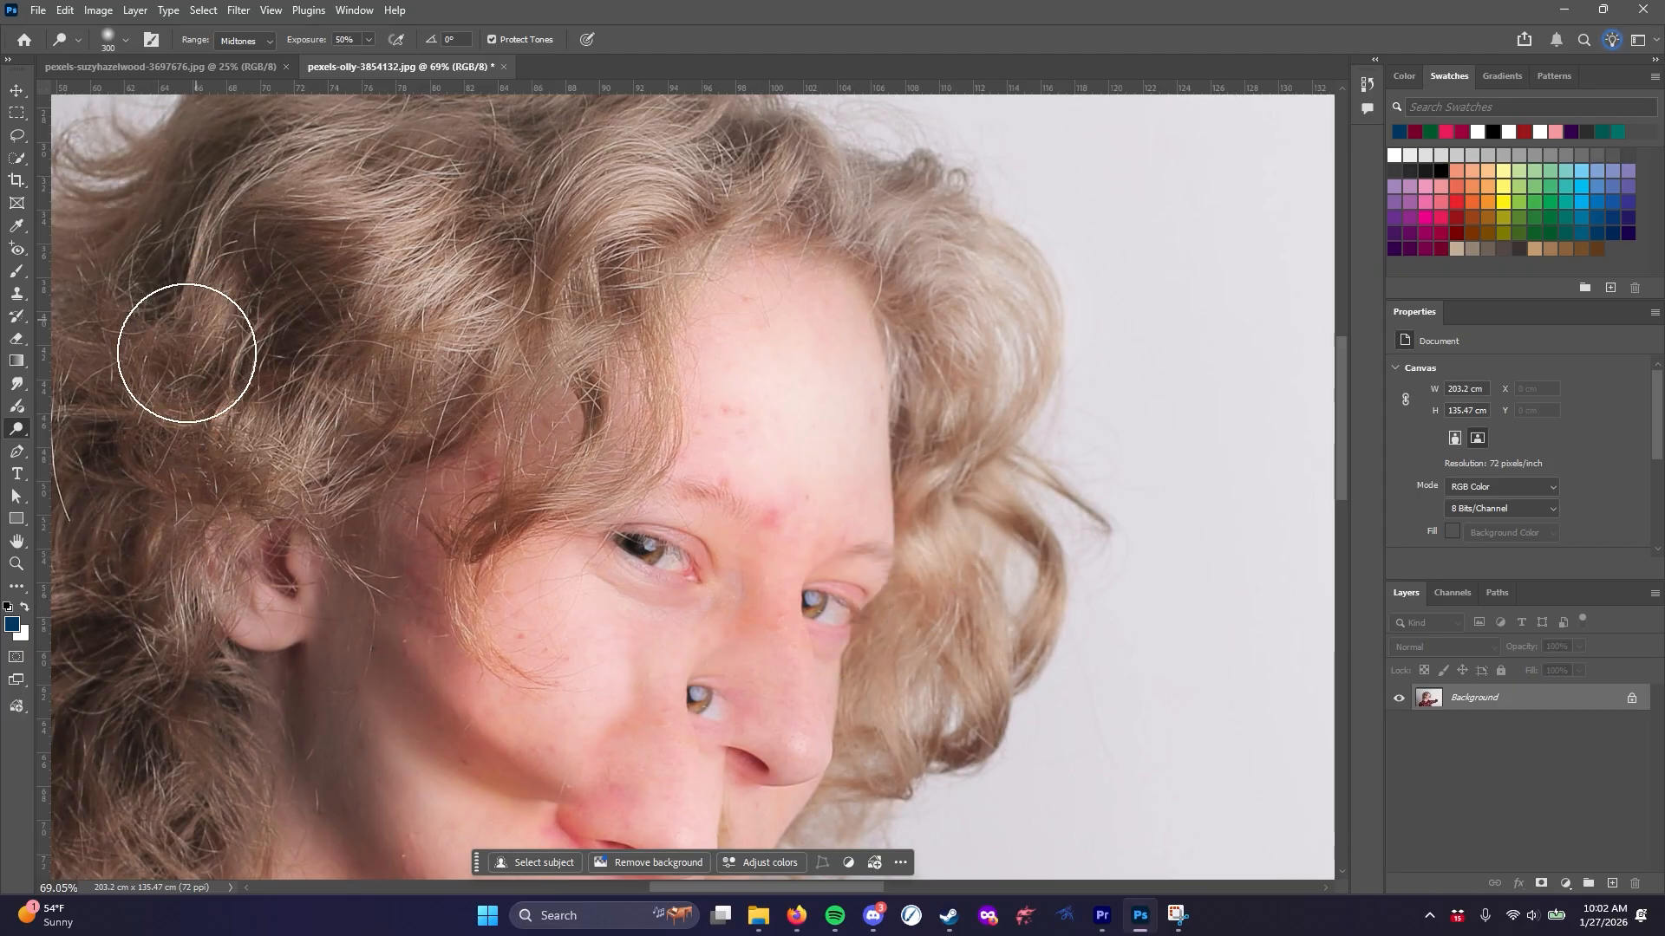
mouse_move(186, 351)
mouse_down()
mouse_move(254, 398)
mouse_move(275, 438)
mouse_up()
Add a new layer above the background and set the Spot Healing Brush to size 45 with Sample All Layers on
scroll(893, 621, down, 5)
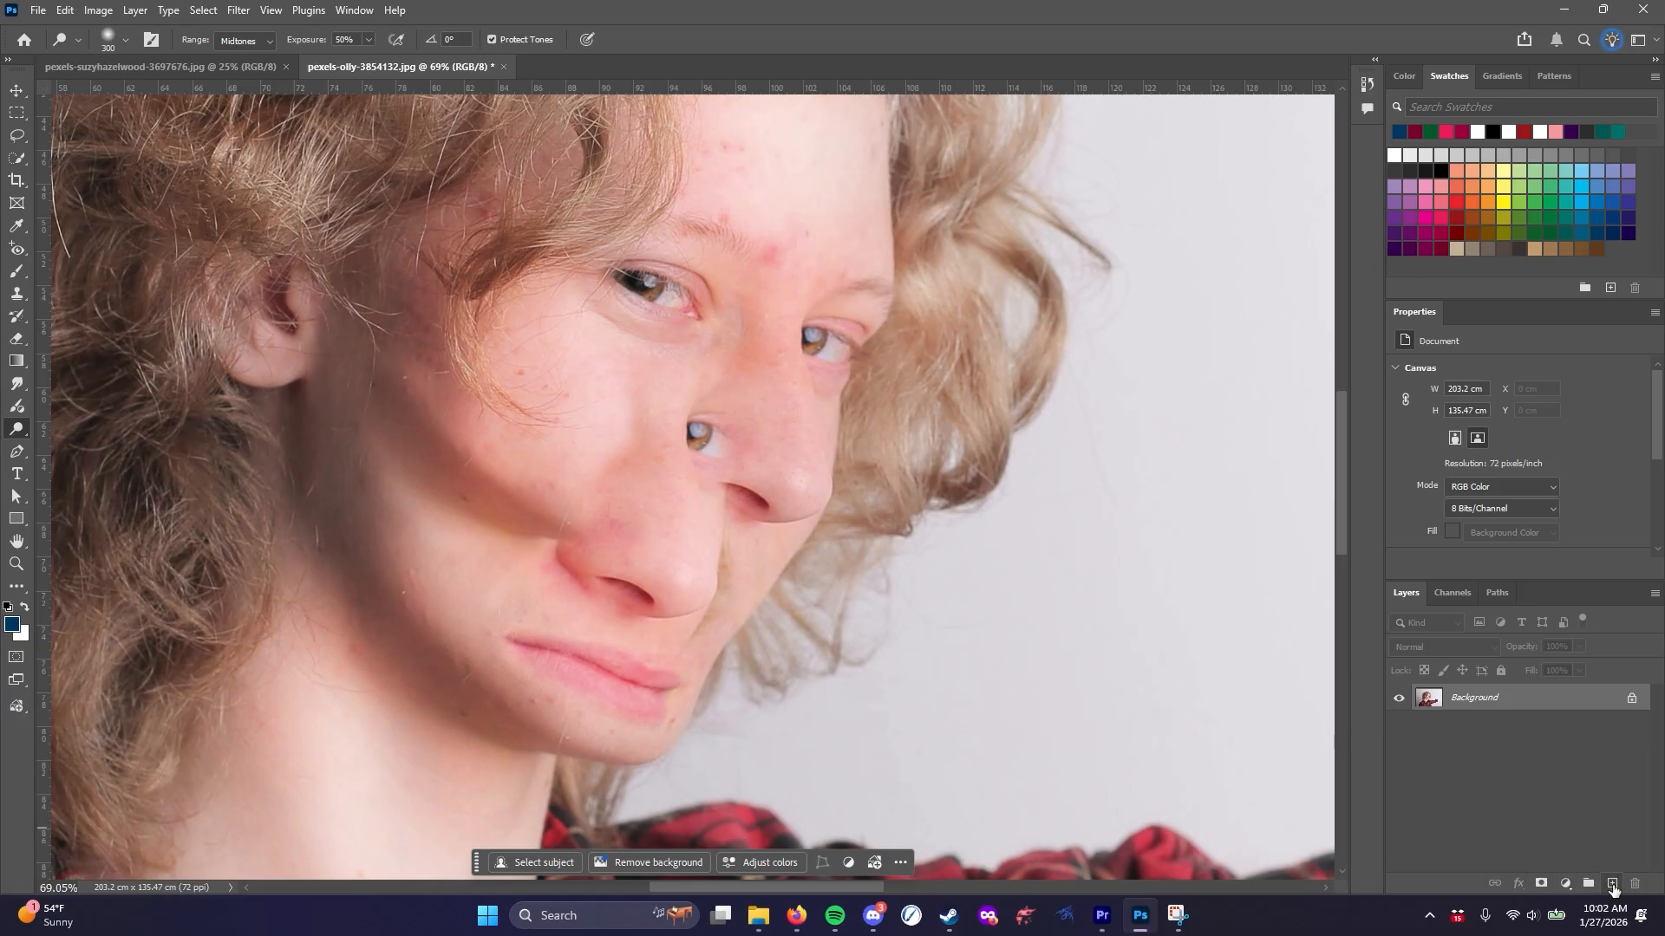
click(1611, 884)
scroll(186, 472, up, 3)
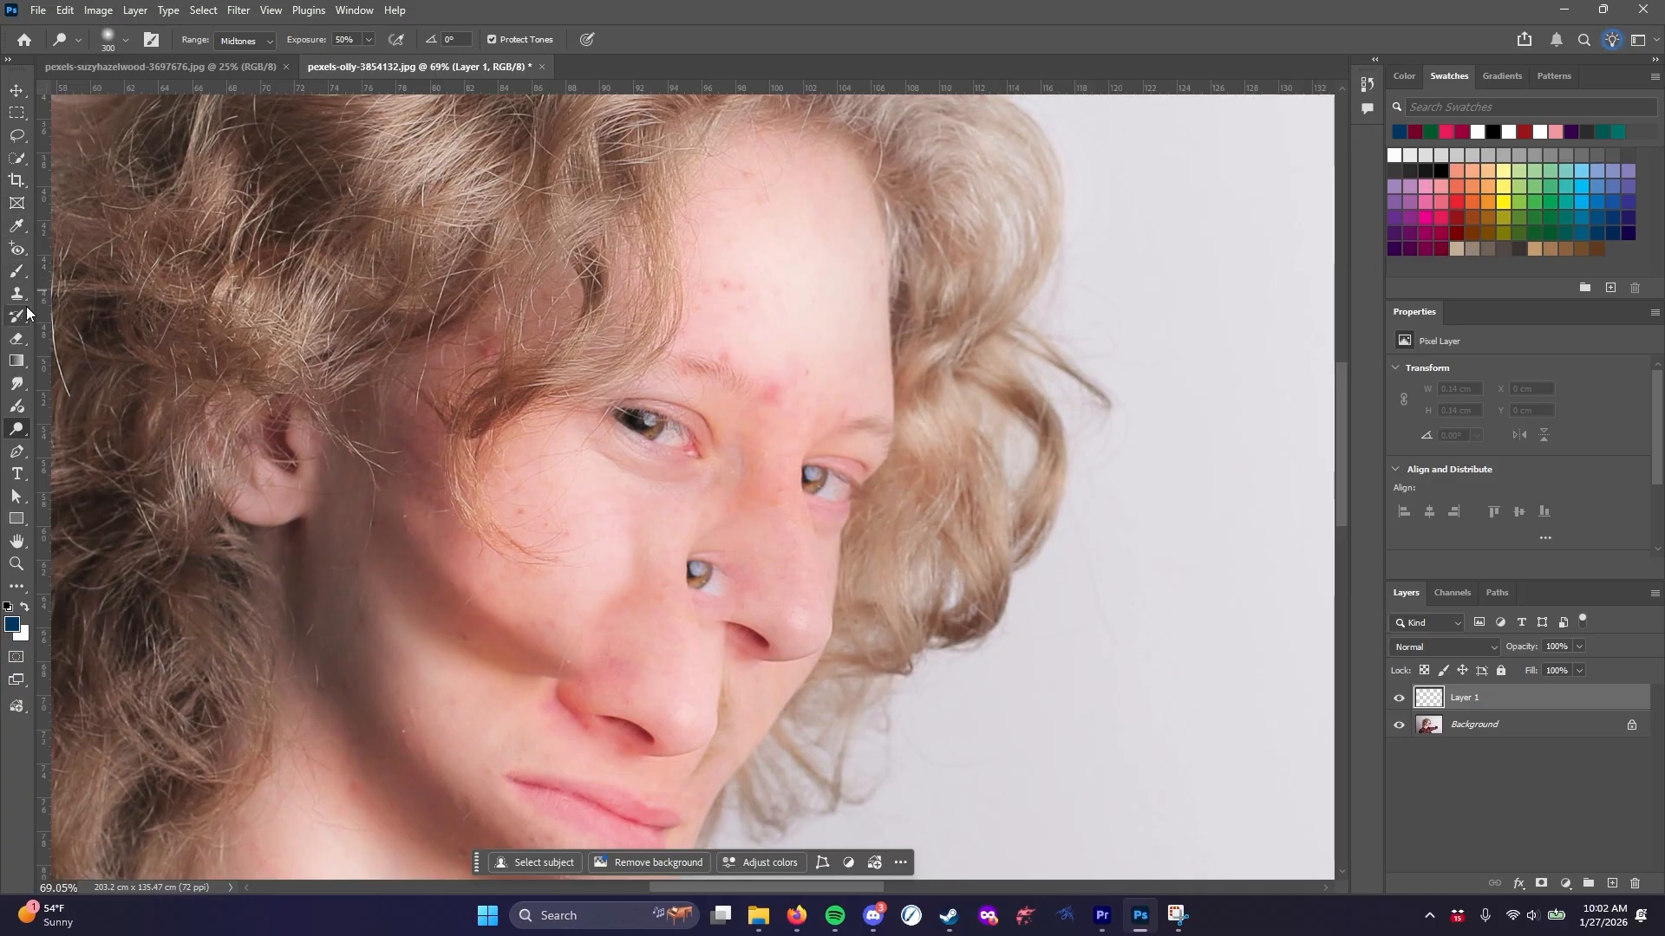
right_click(16, 249)
click(87, 245)
scroll(822, 515, up, 1)
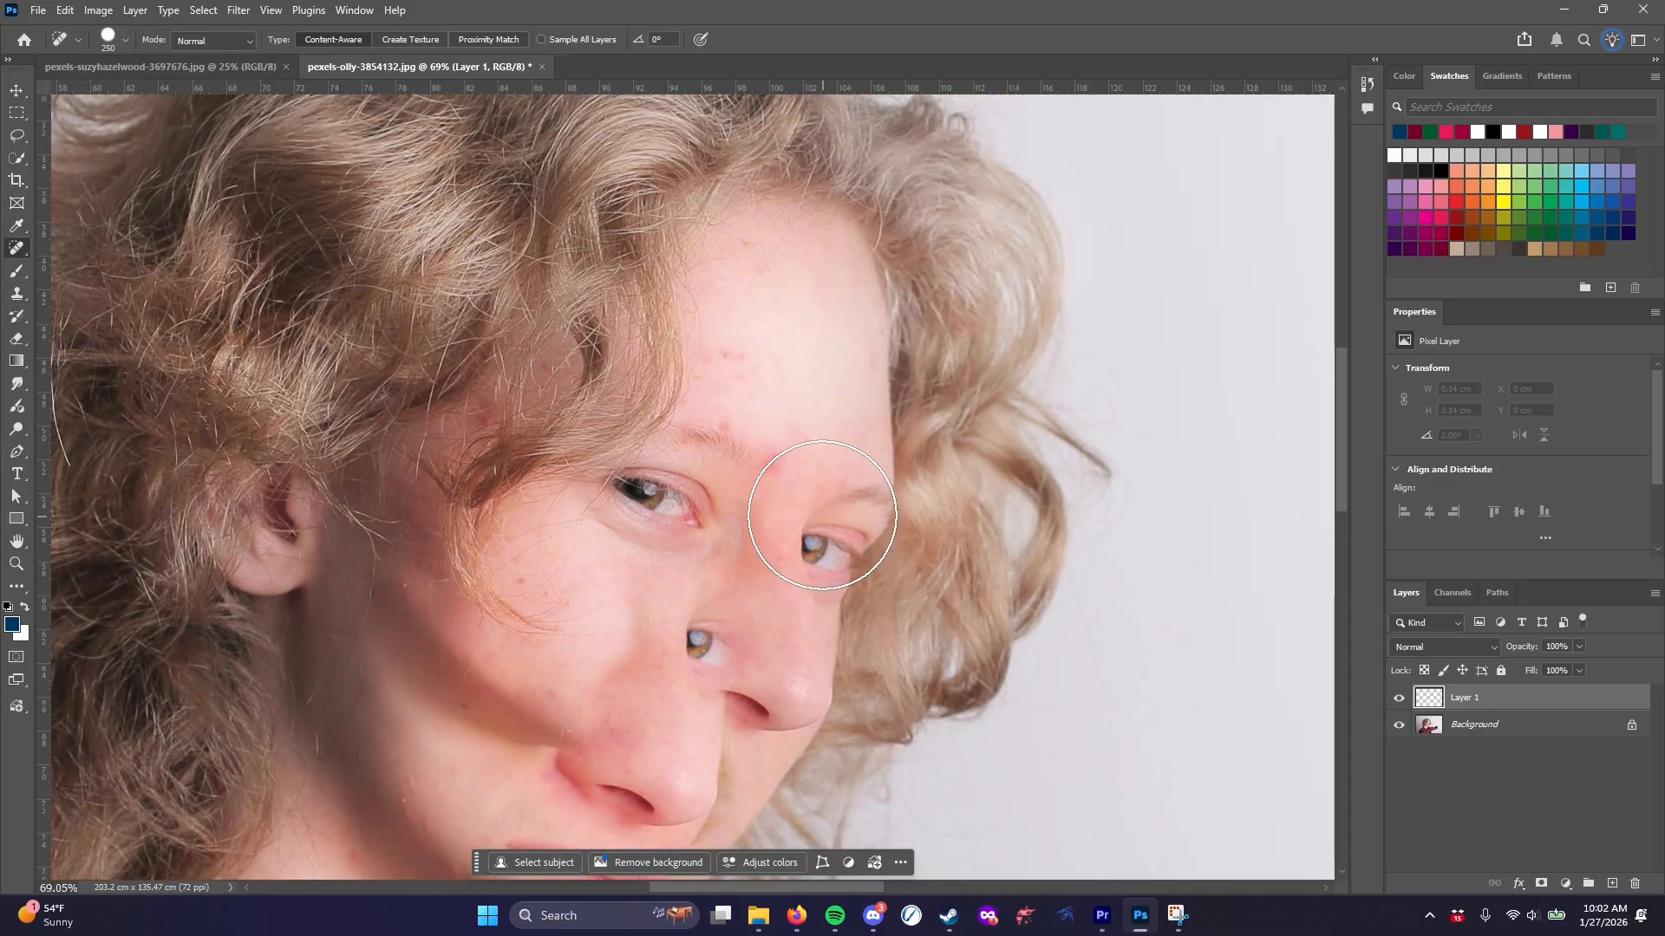
key(p)
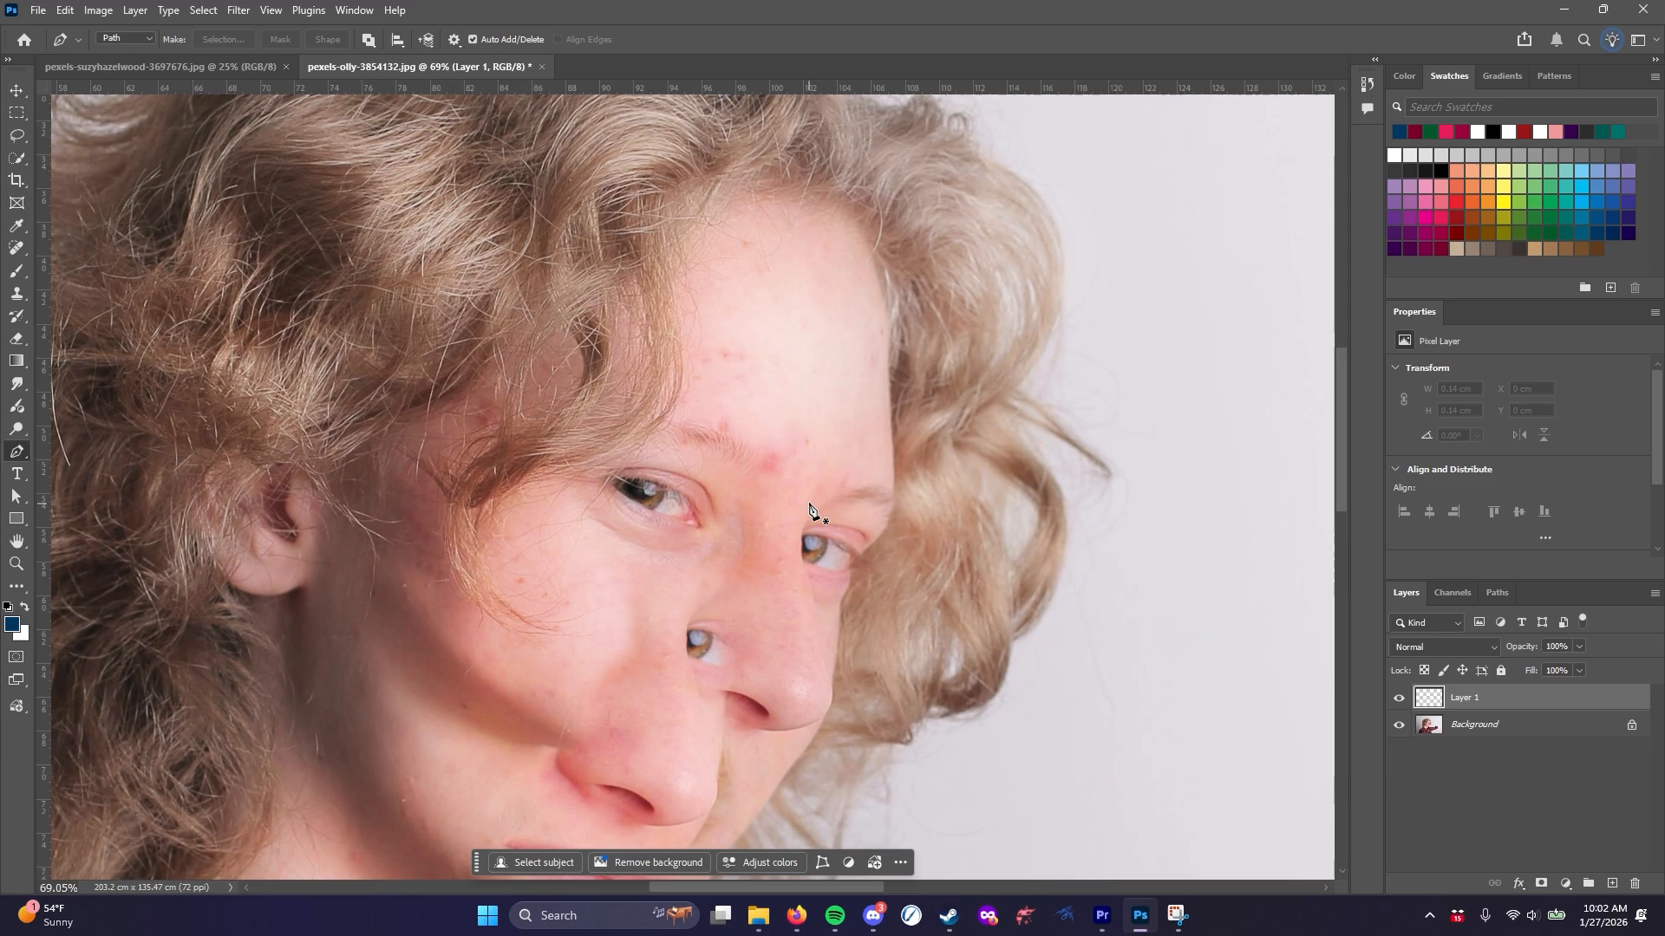
click(17, 249)
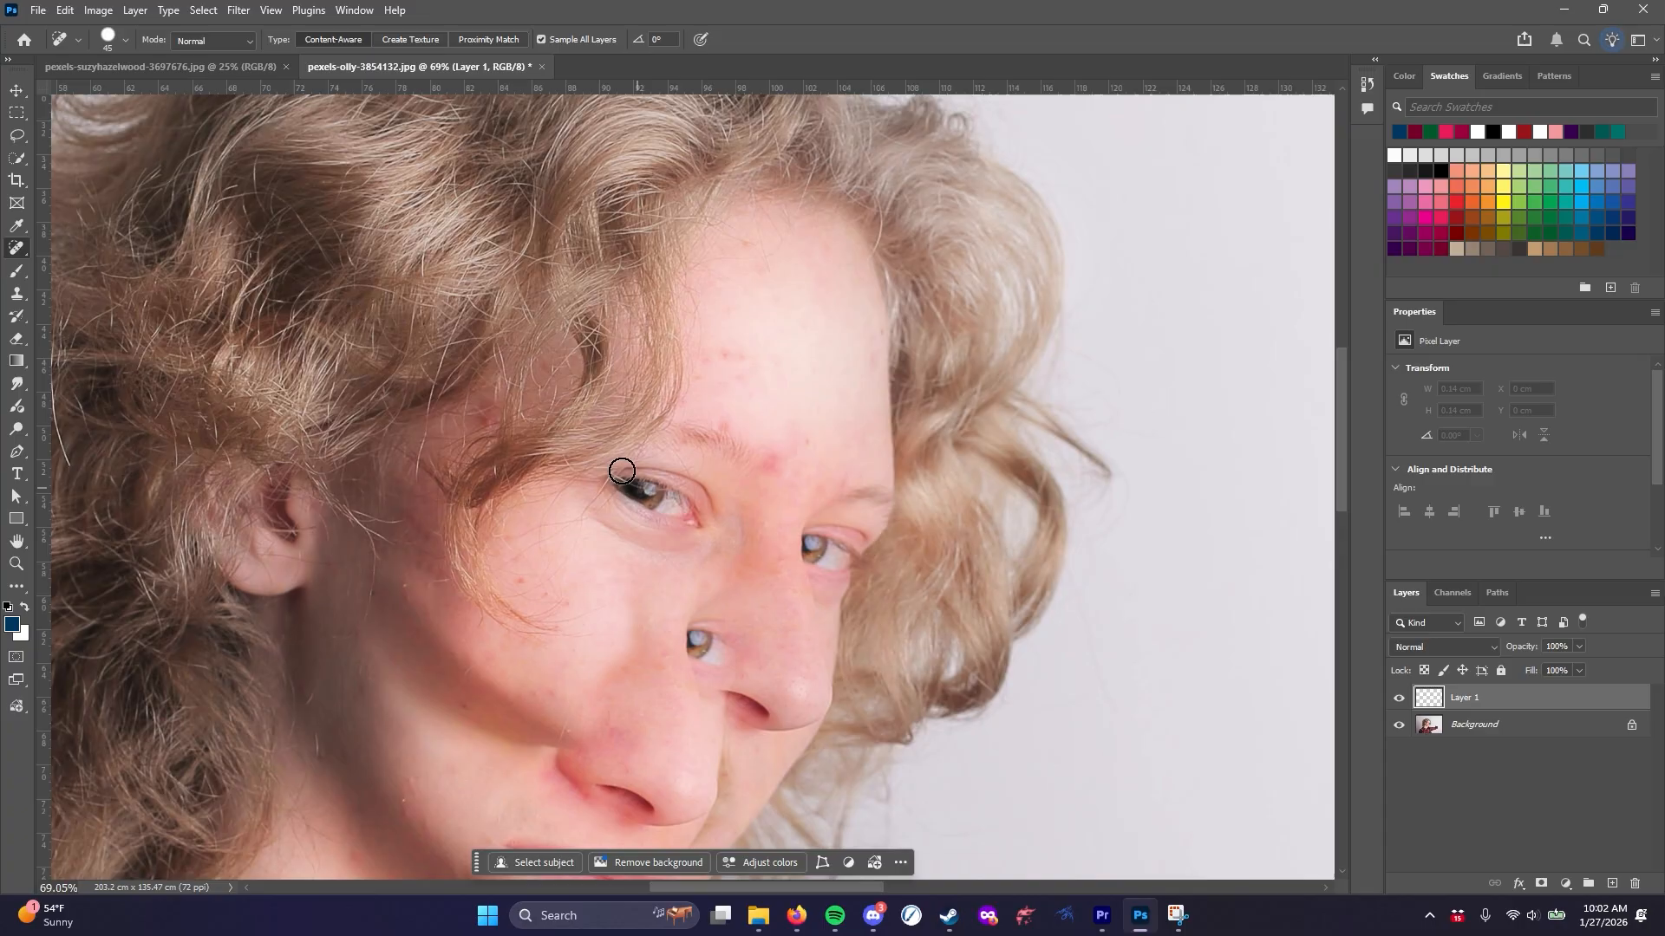
Heal the red blemishes between the eyebrows, on the forehead and on the cheek with the Spot Healing Brush
click(725, 425)
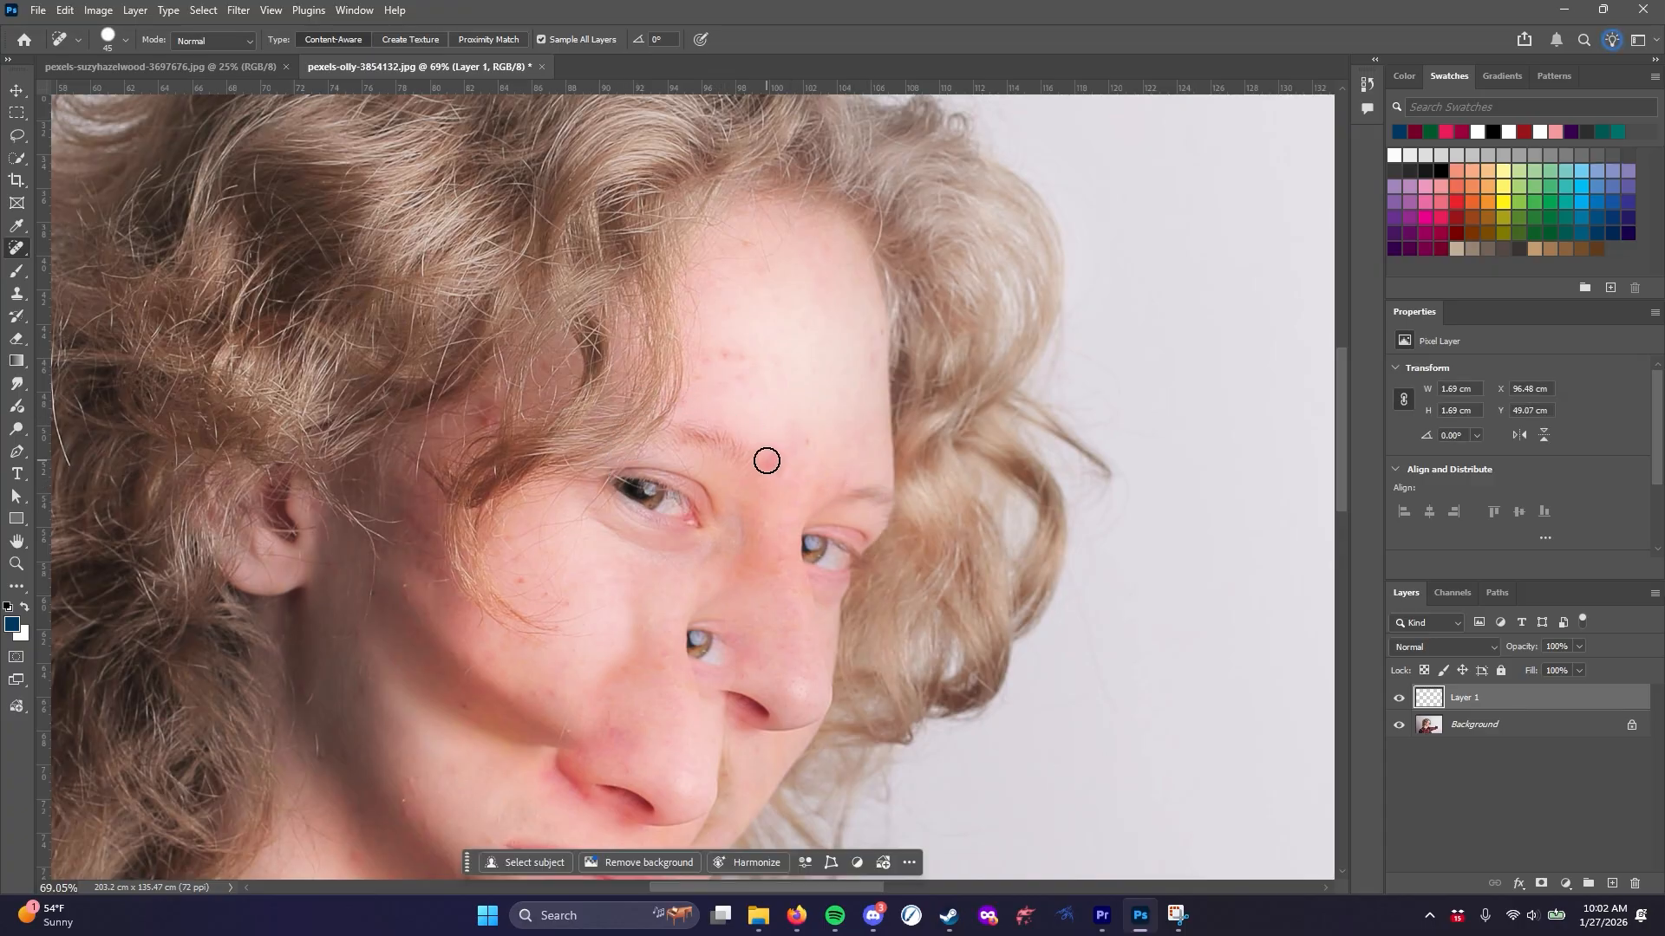
drag(784, 447, 783, 449)
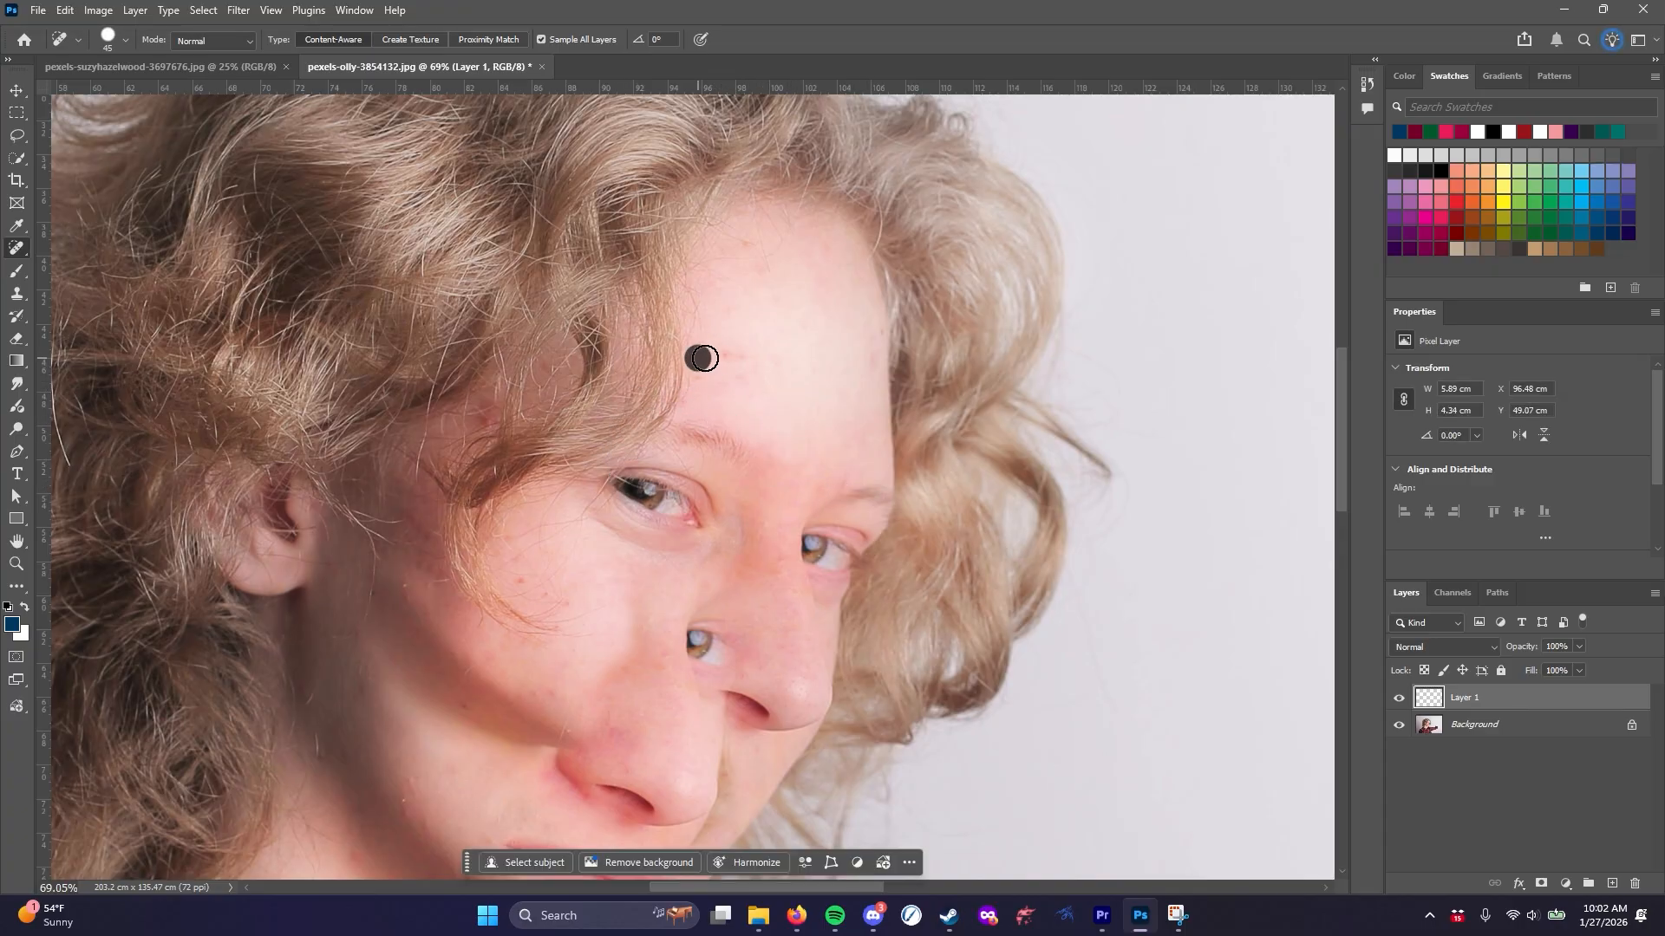
drag(736, 361, 735, 361)
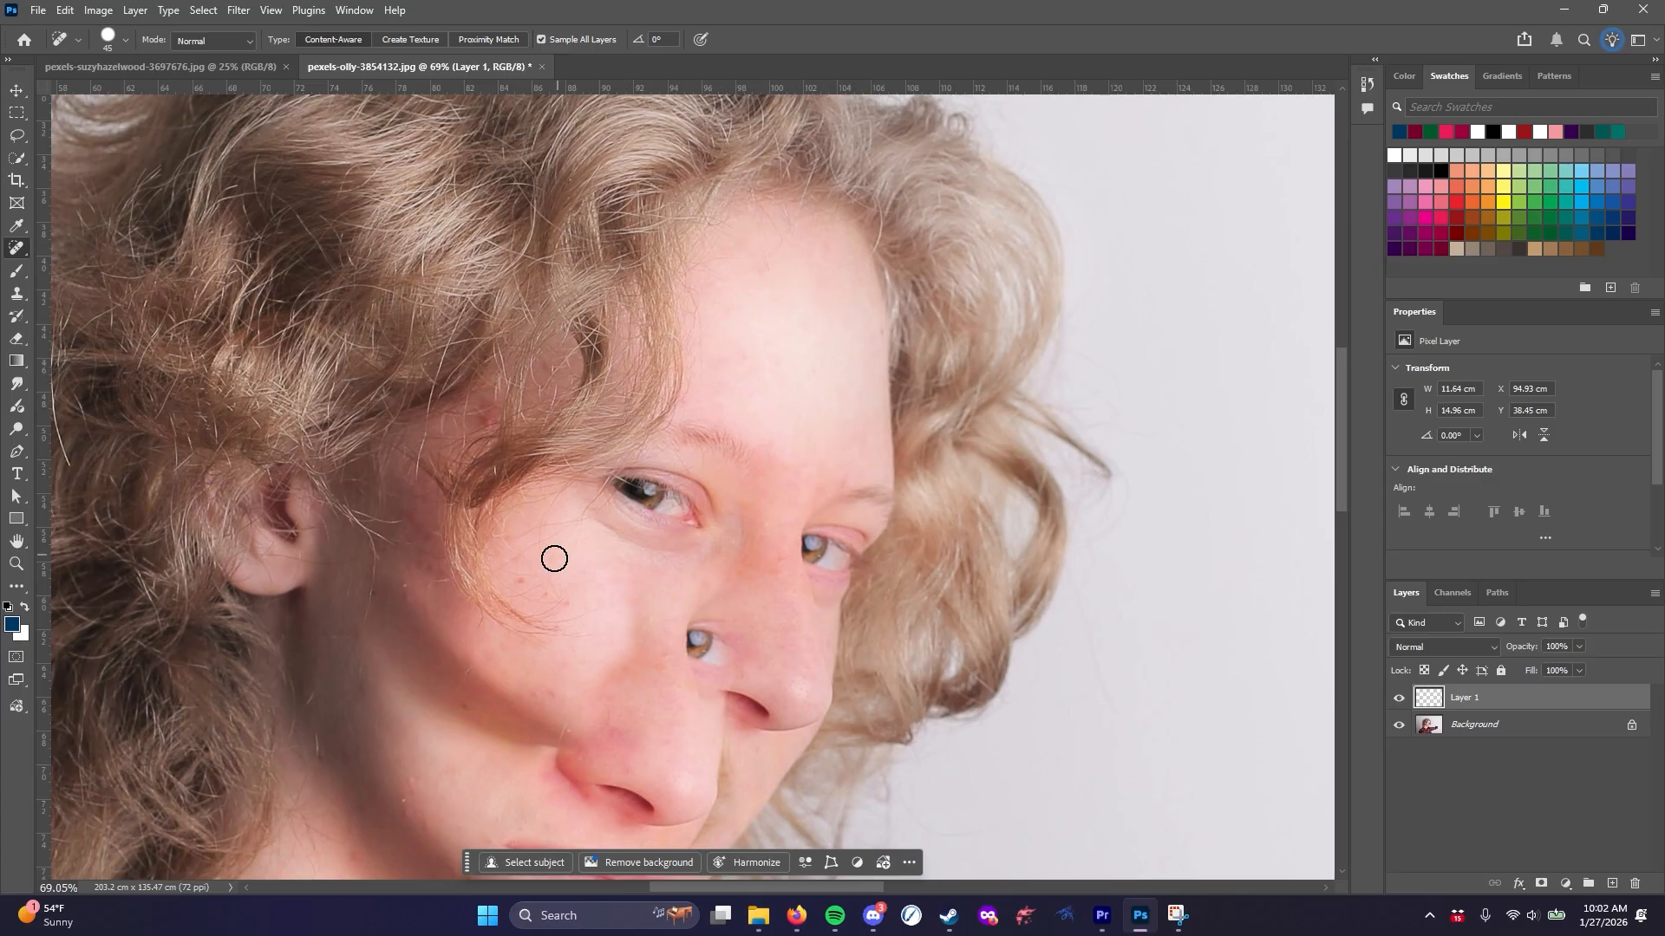
drag(523, 583, 524, 584)
click(549, 595)
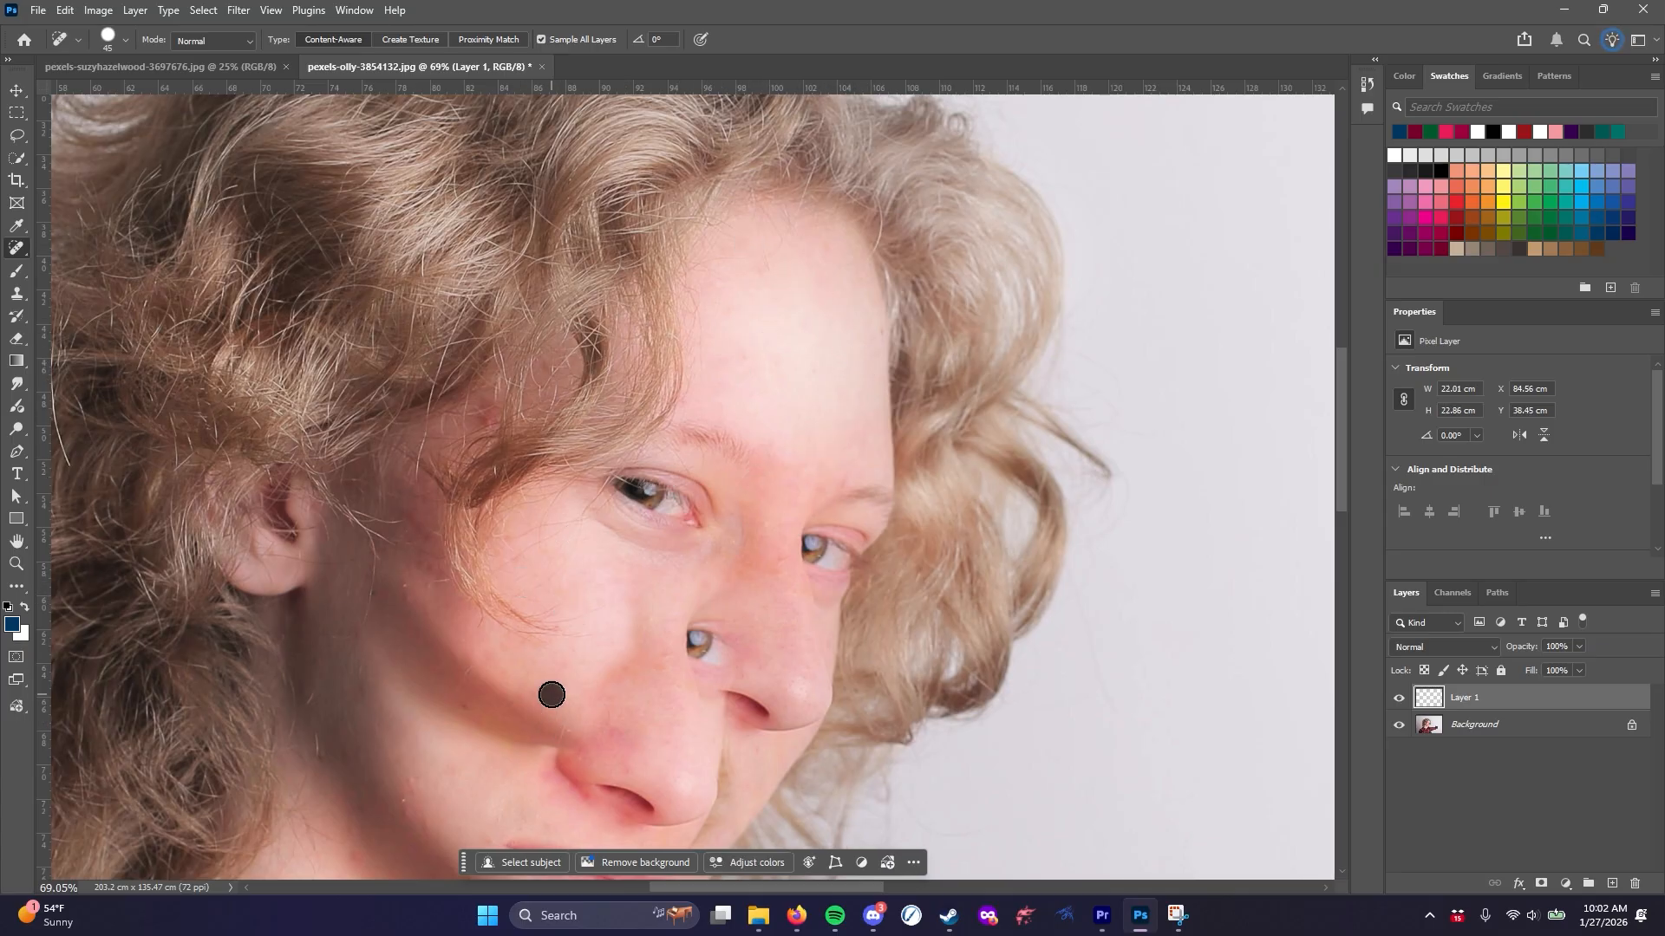
Heal the remaining spots along the jaw and chin, using a Spot Healing Brush of size 25 for the smaller ones
scroll(465, 633, down, 4)
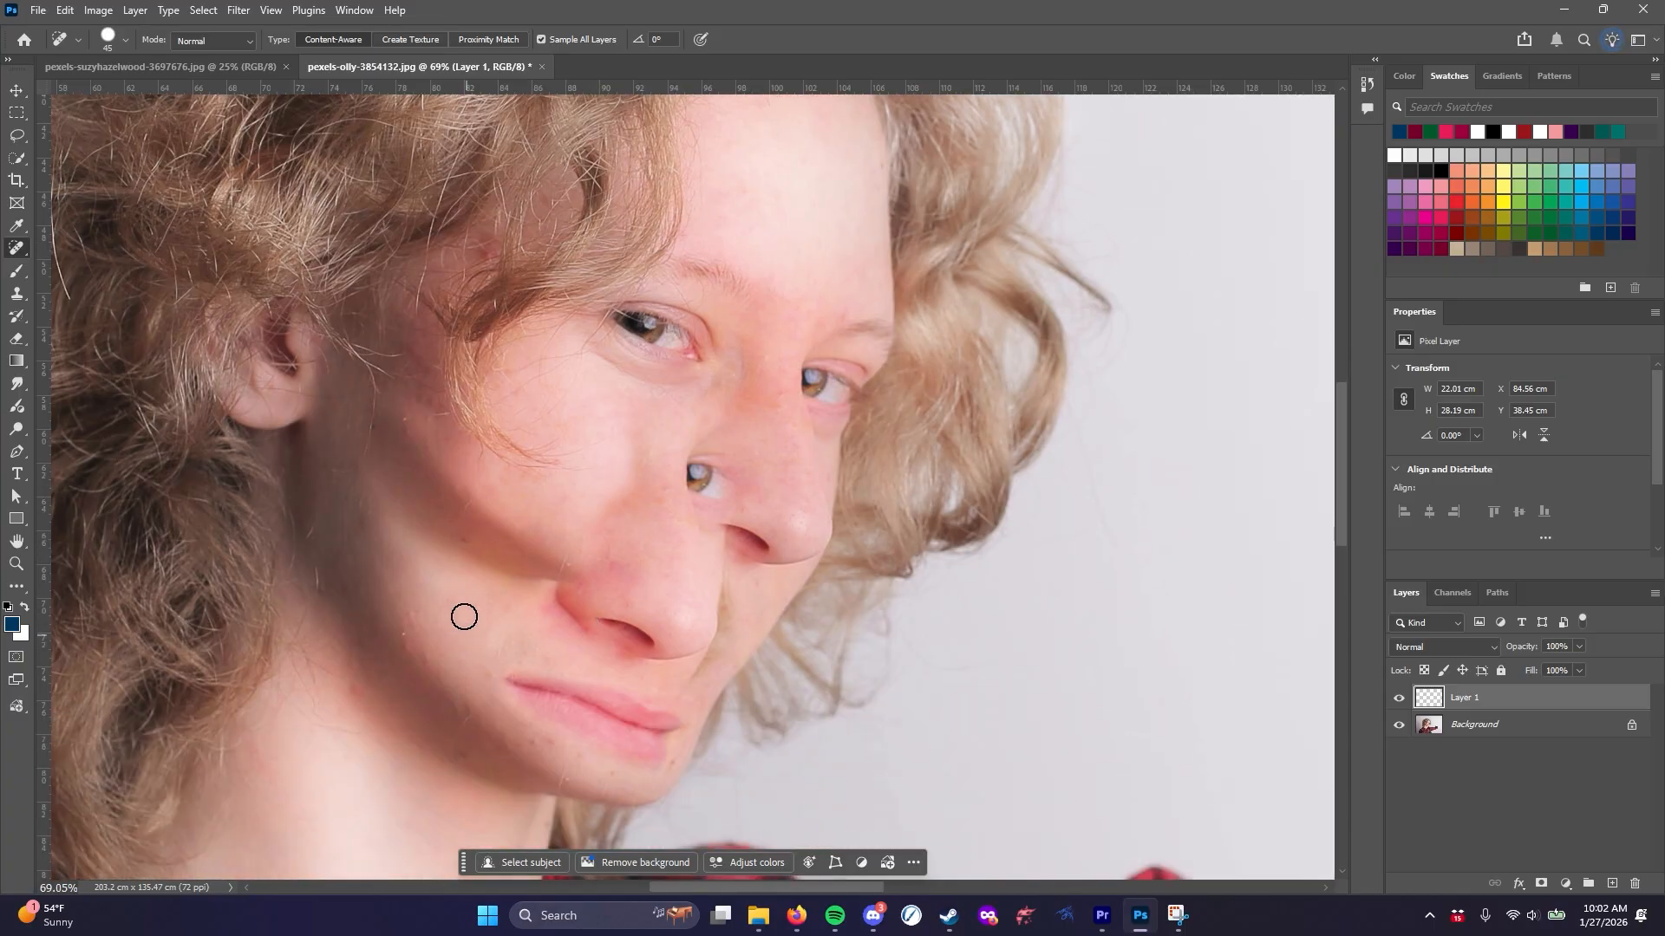
scroll(415, 655, down, 2)
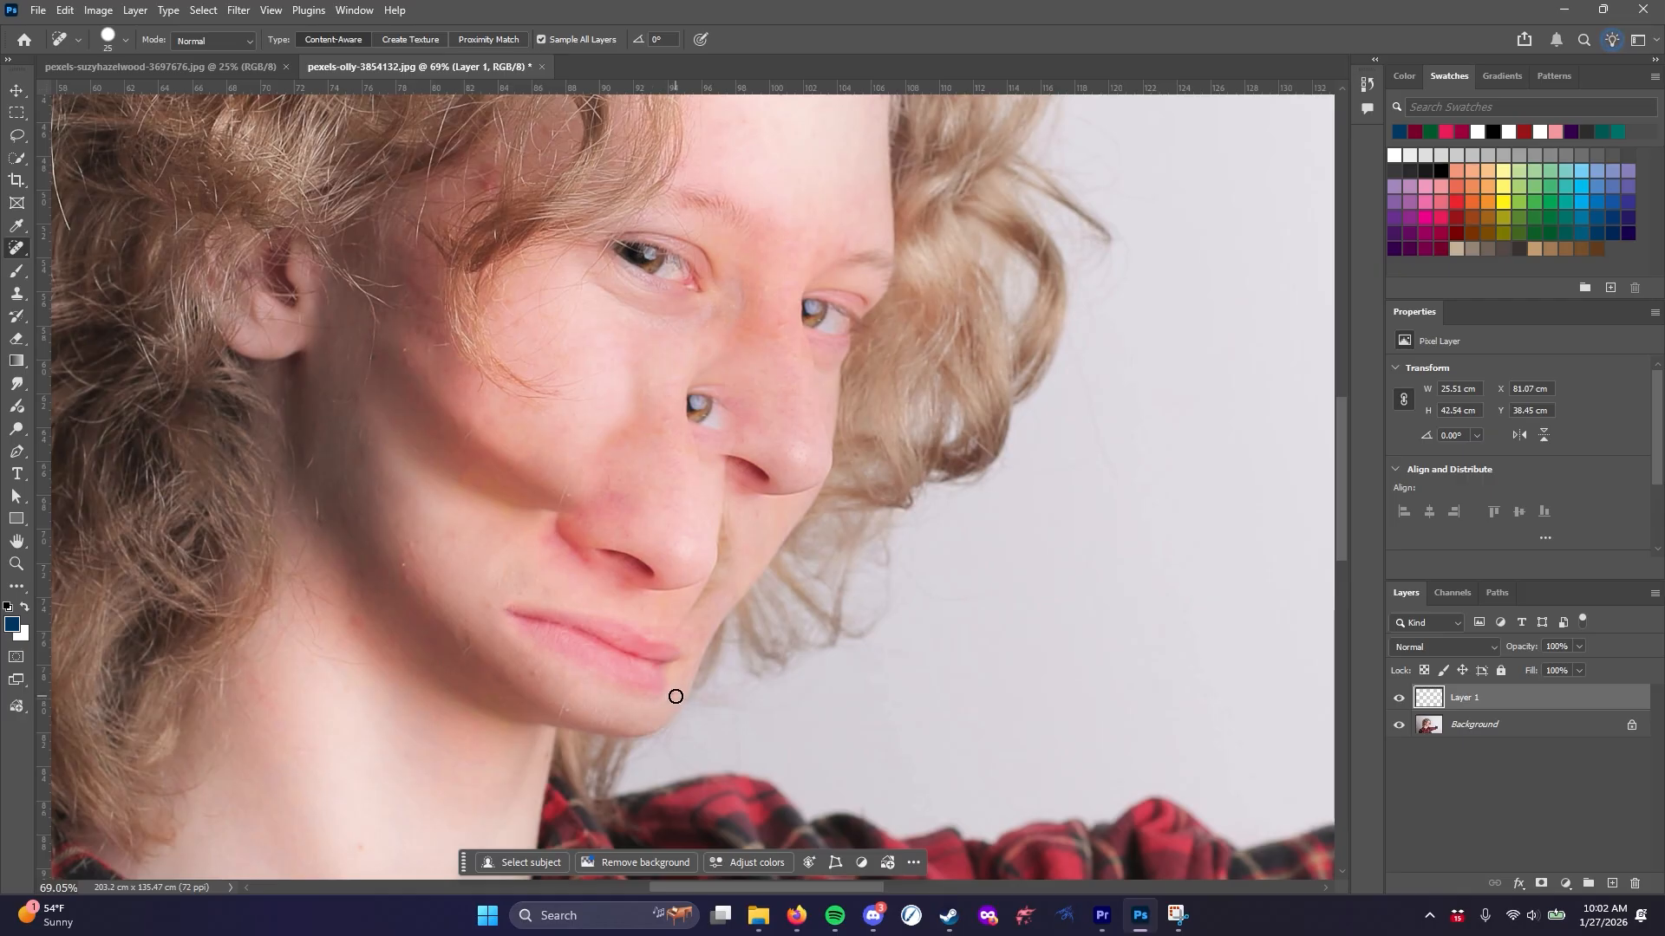
scroll(728, 623, up, 2)
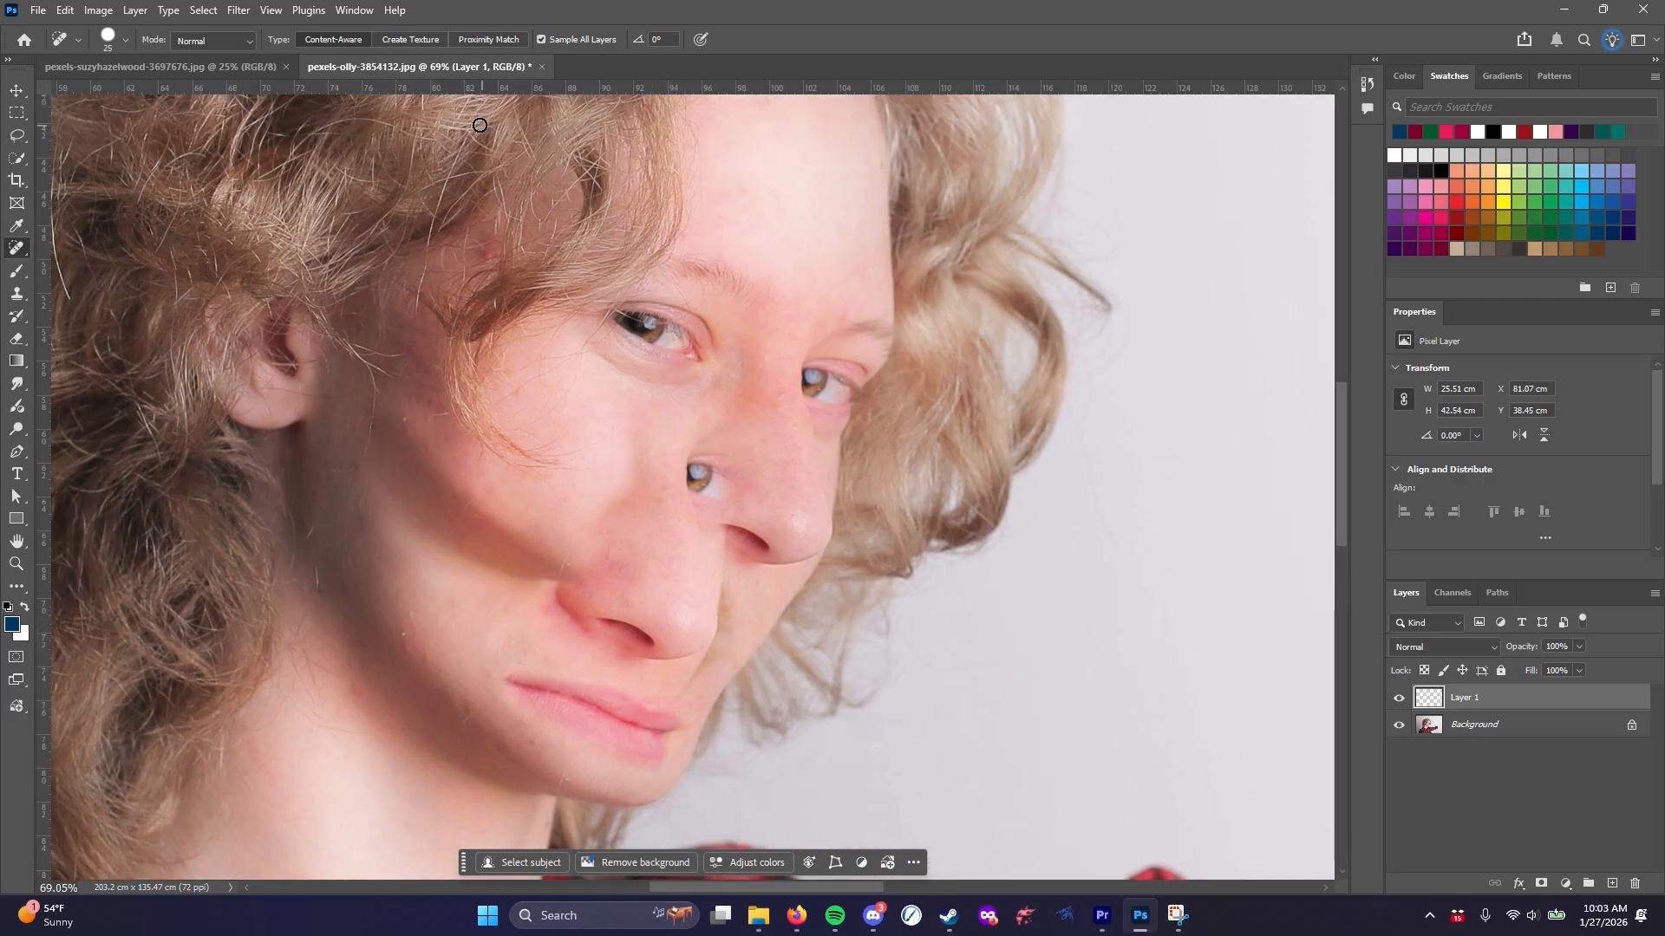
Switch to the old bedroom photo and remove the white spots and scratch from the floor with a size 45 Spot Healing Brush
click(179, 70)
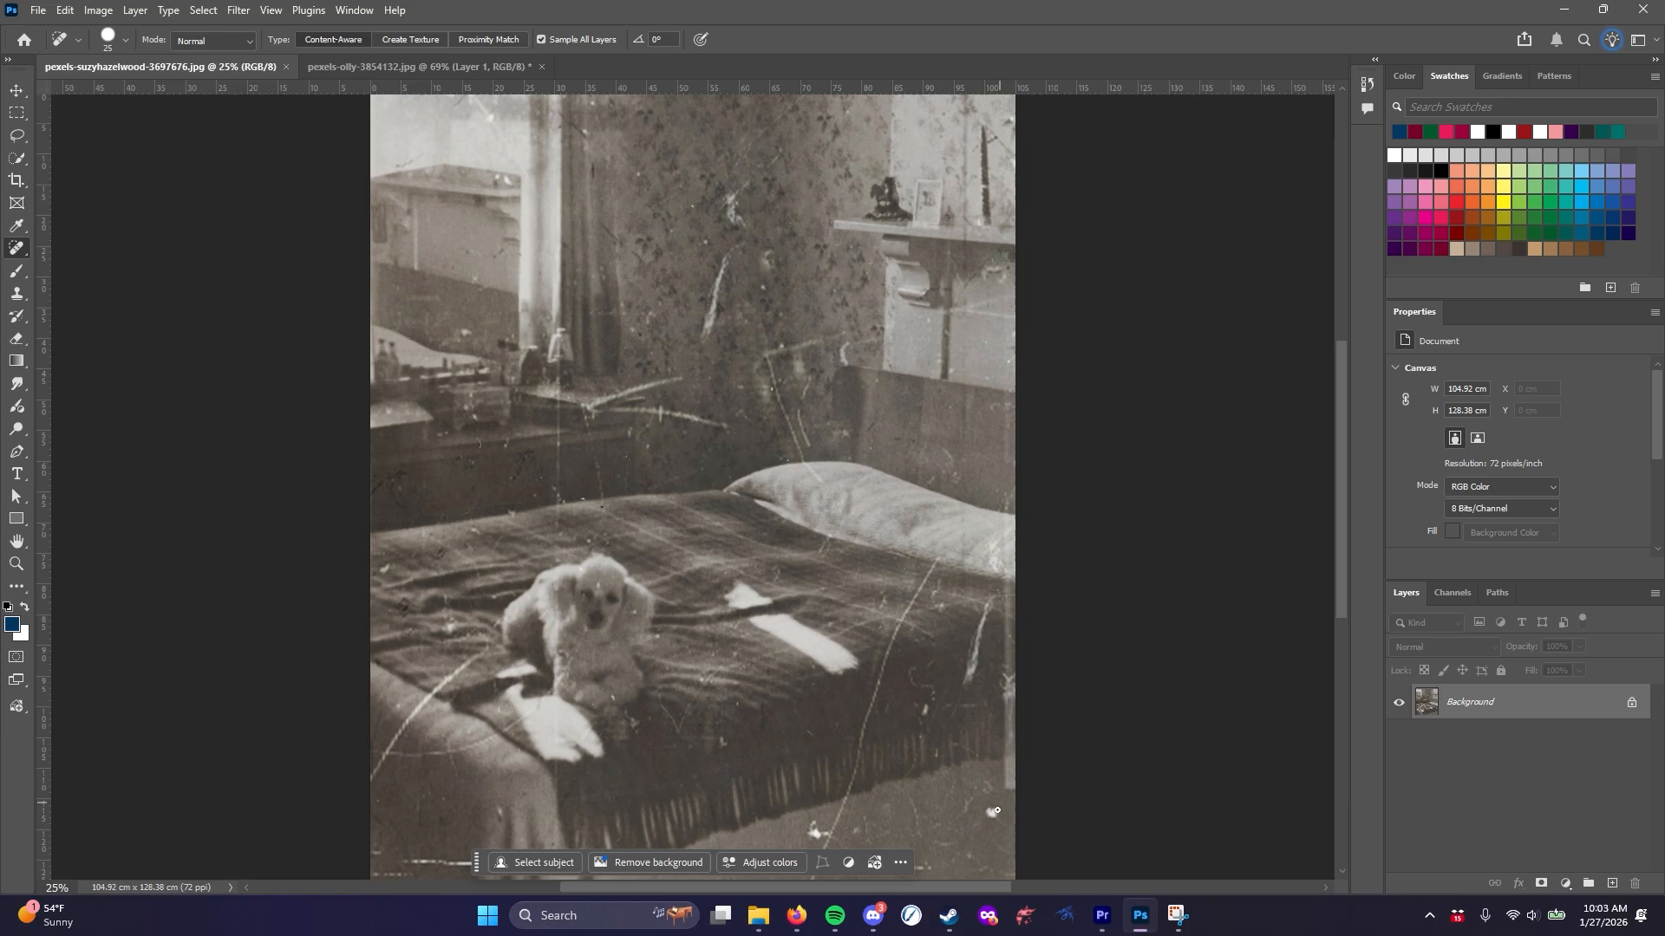
scroll(995, 811, up, 8)
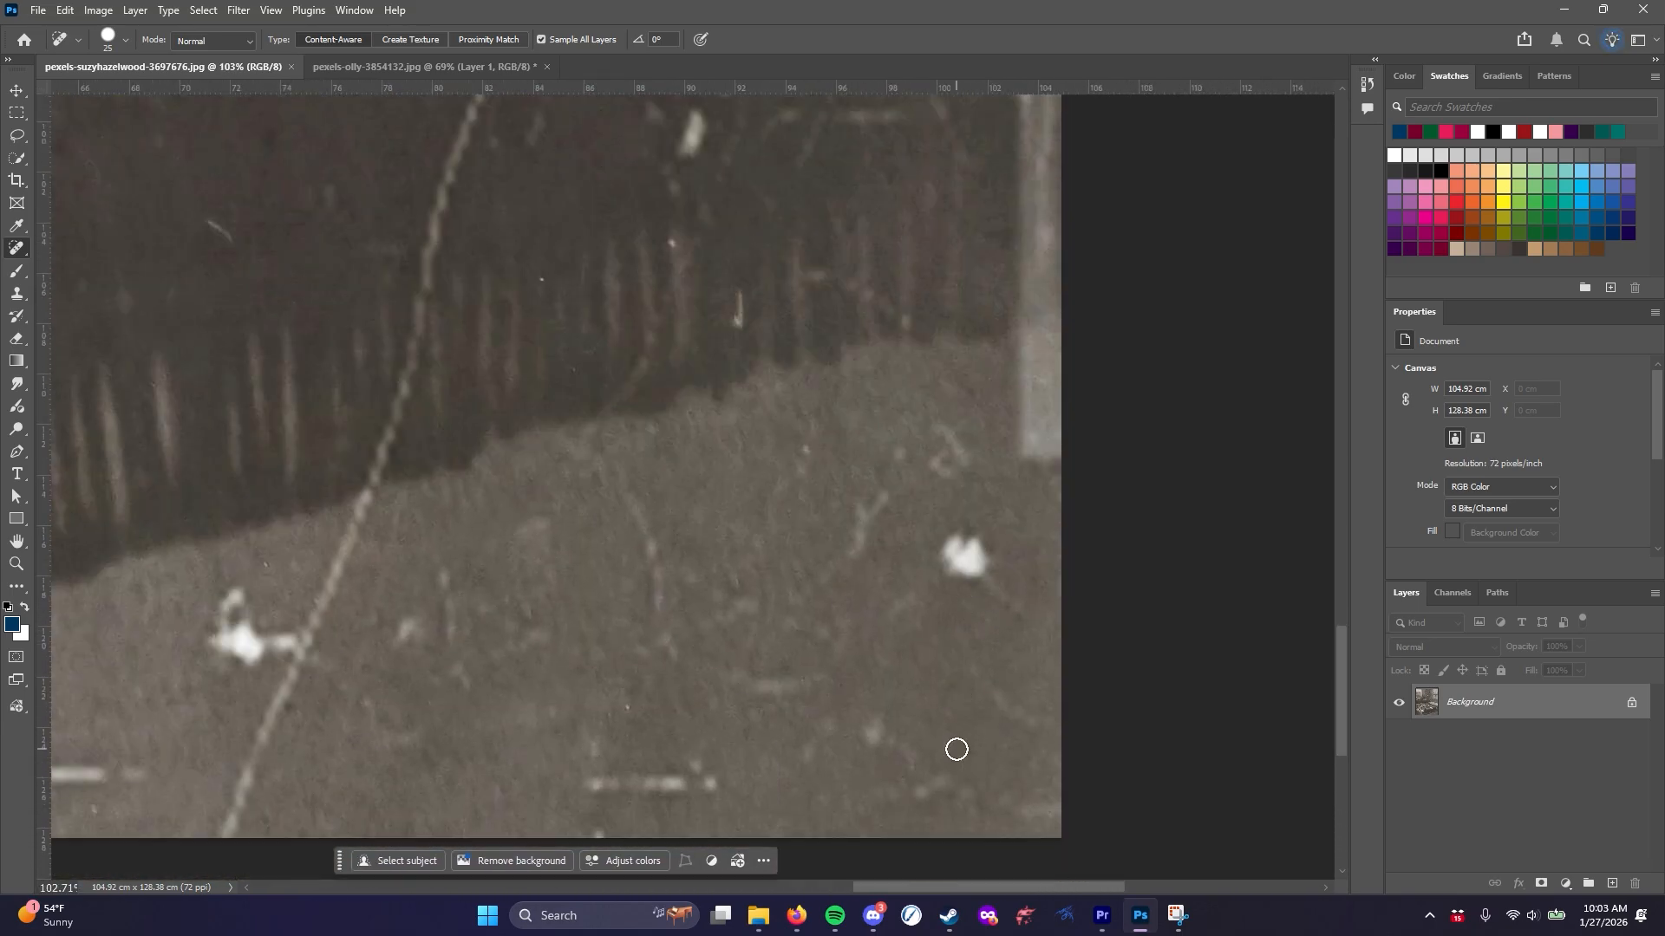
mouse_move(974, 544)
mouse_down()
mouse_move(966, 584)
mouse_move(983, 559)
mouse_move(1007, 601)
mouse_up()
drag(748, 681, 811, 683)
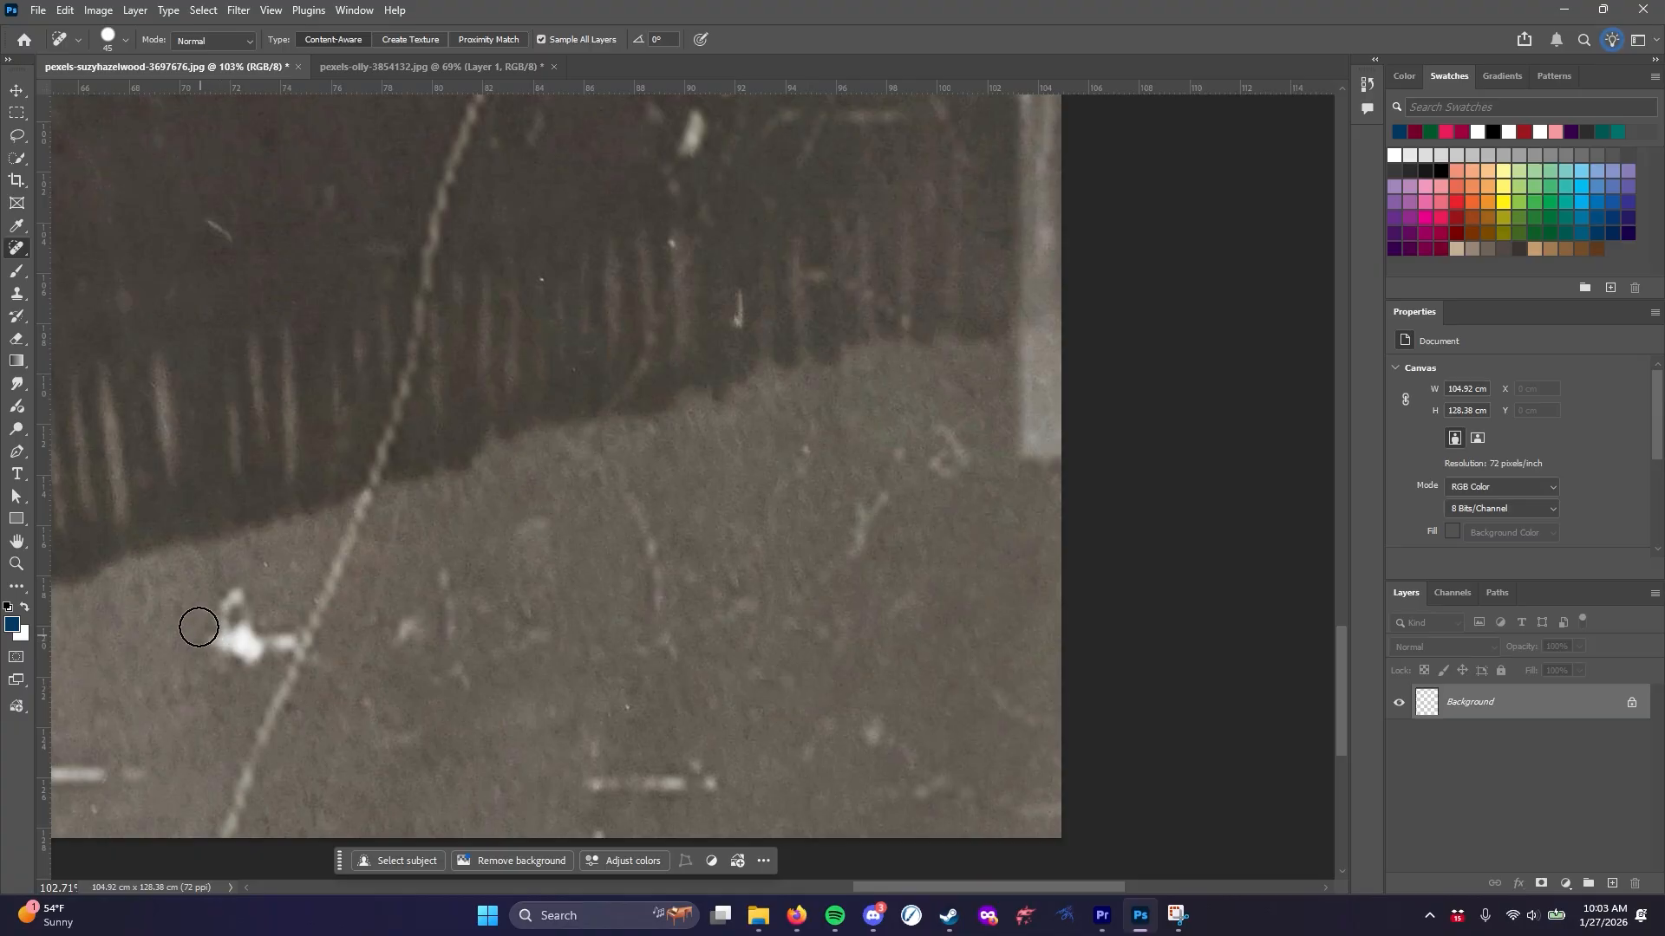
mouse_move(237, 599)
mouse_down()
mouse_move(283, 645)
mouse_move(248, 618)
mouse_up()
drag(595, 786, 691, 787)
drag(697, 764, 697, 764)
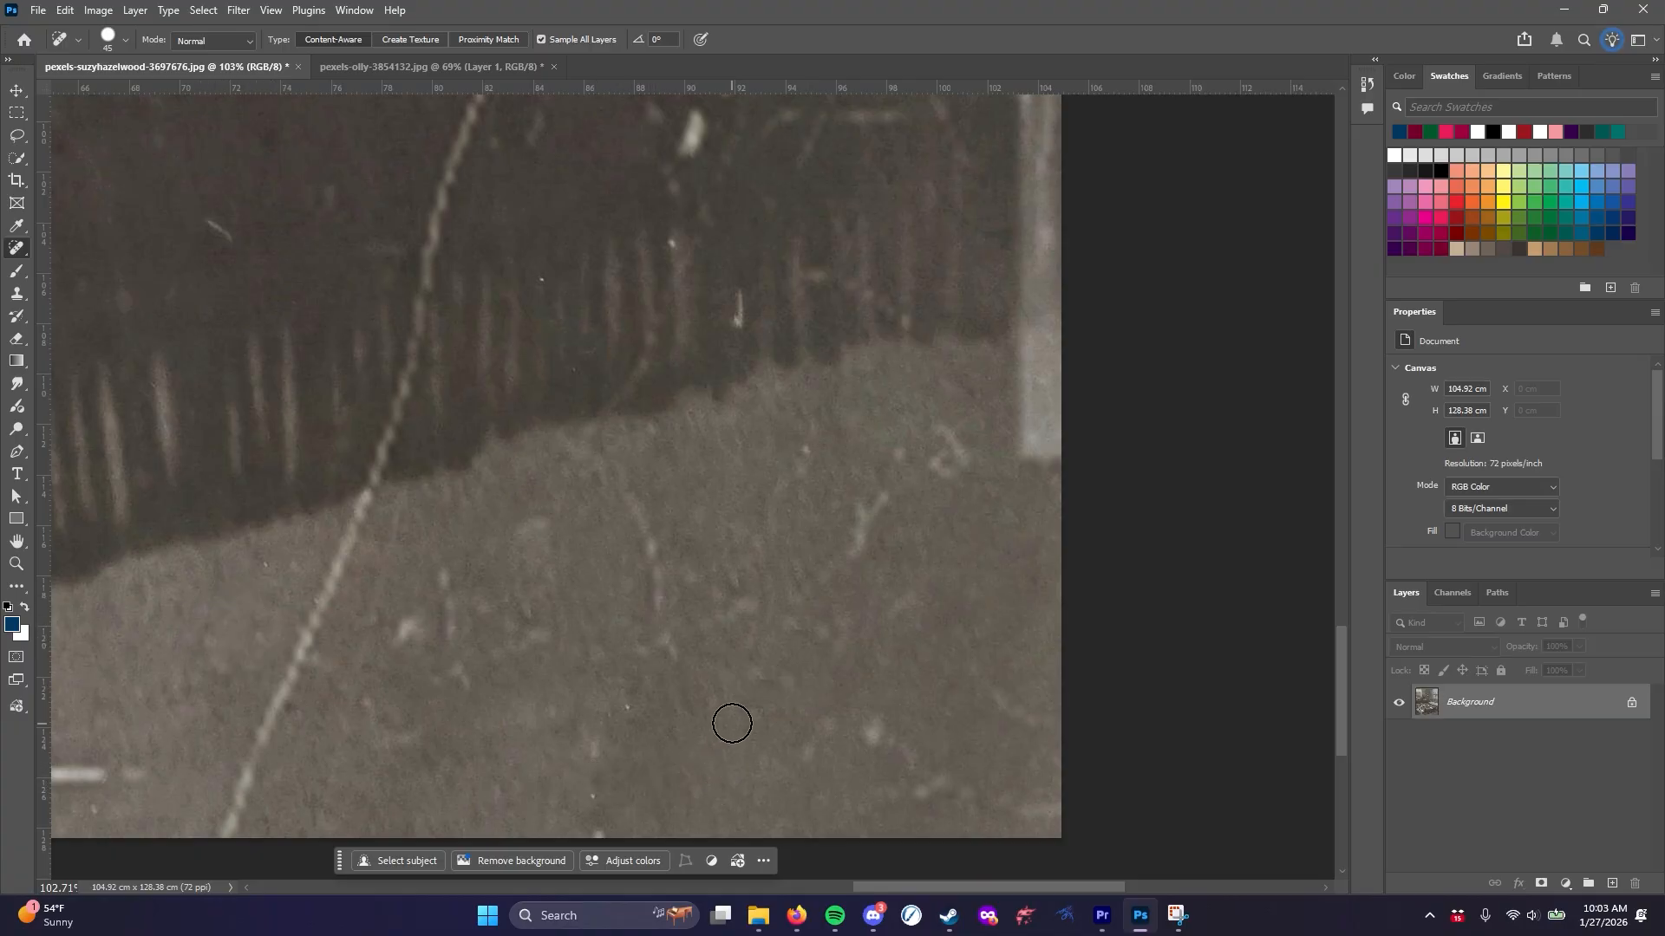
Remove the upper white tear in the patterned wallpaper using the Spot Healing Brush at size 45
scroll(732, 717, down, 6)
drag(778, 891, 644, 892)
scroll(758, 780, up, 5)
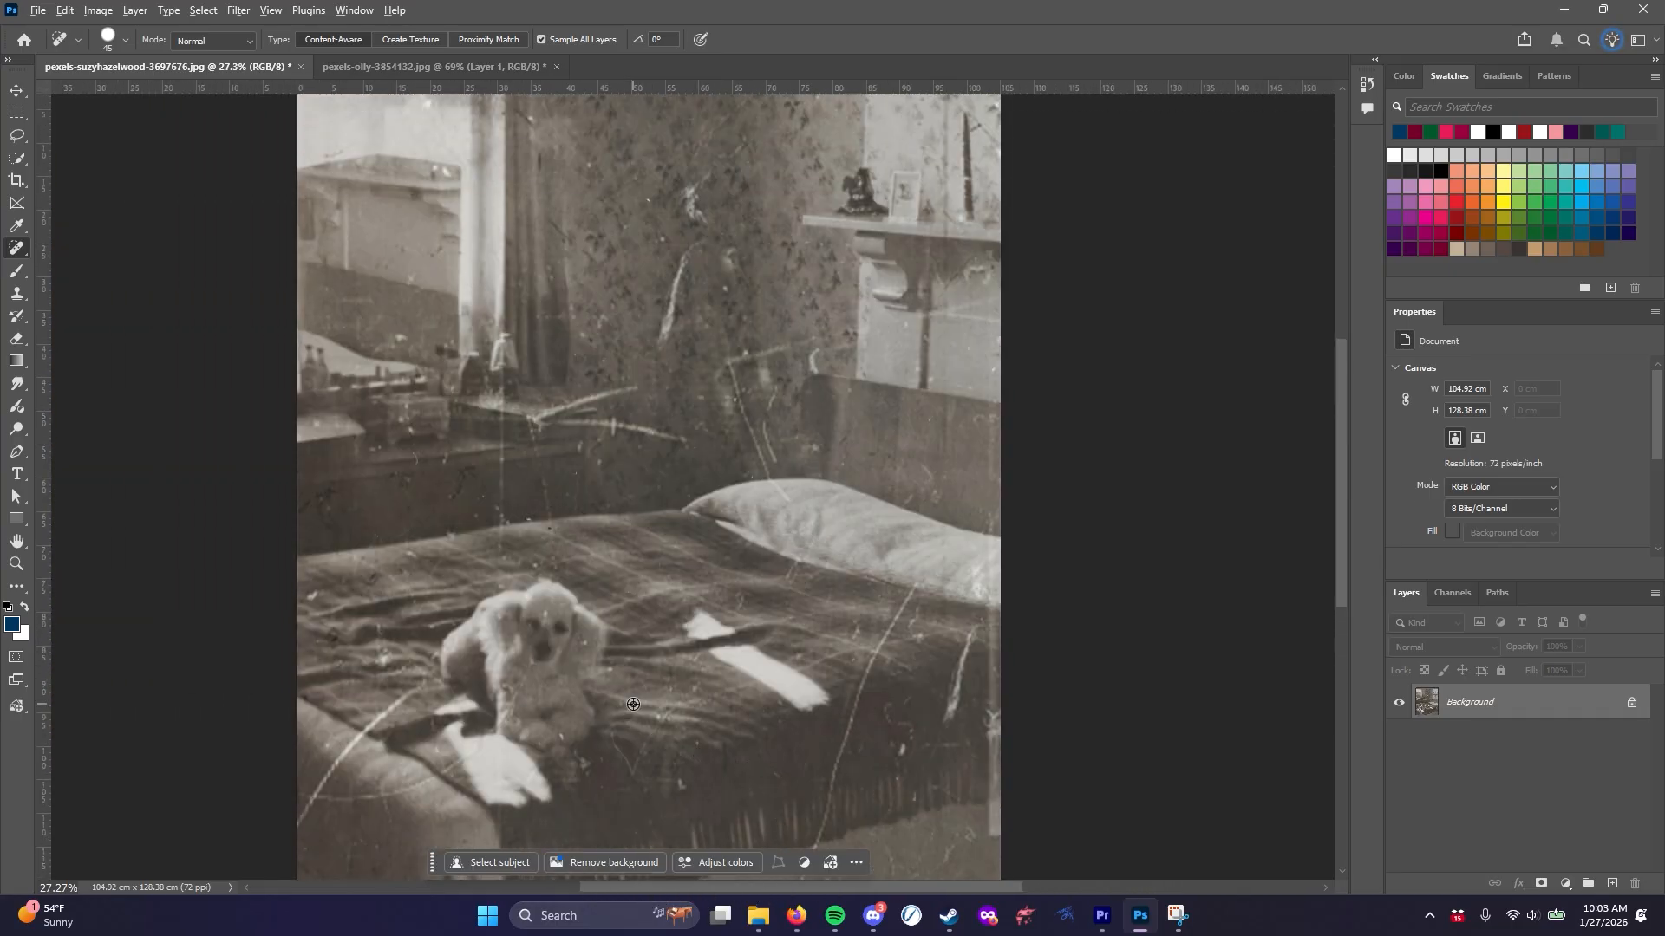
scroll(633, 704, down, 1)
scroll(521, 654, down, 2)
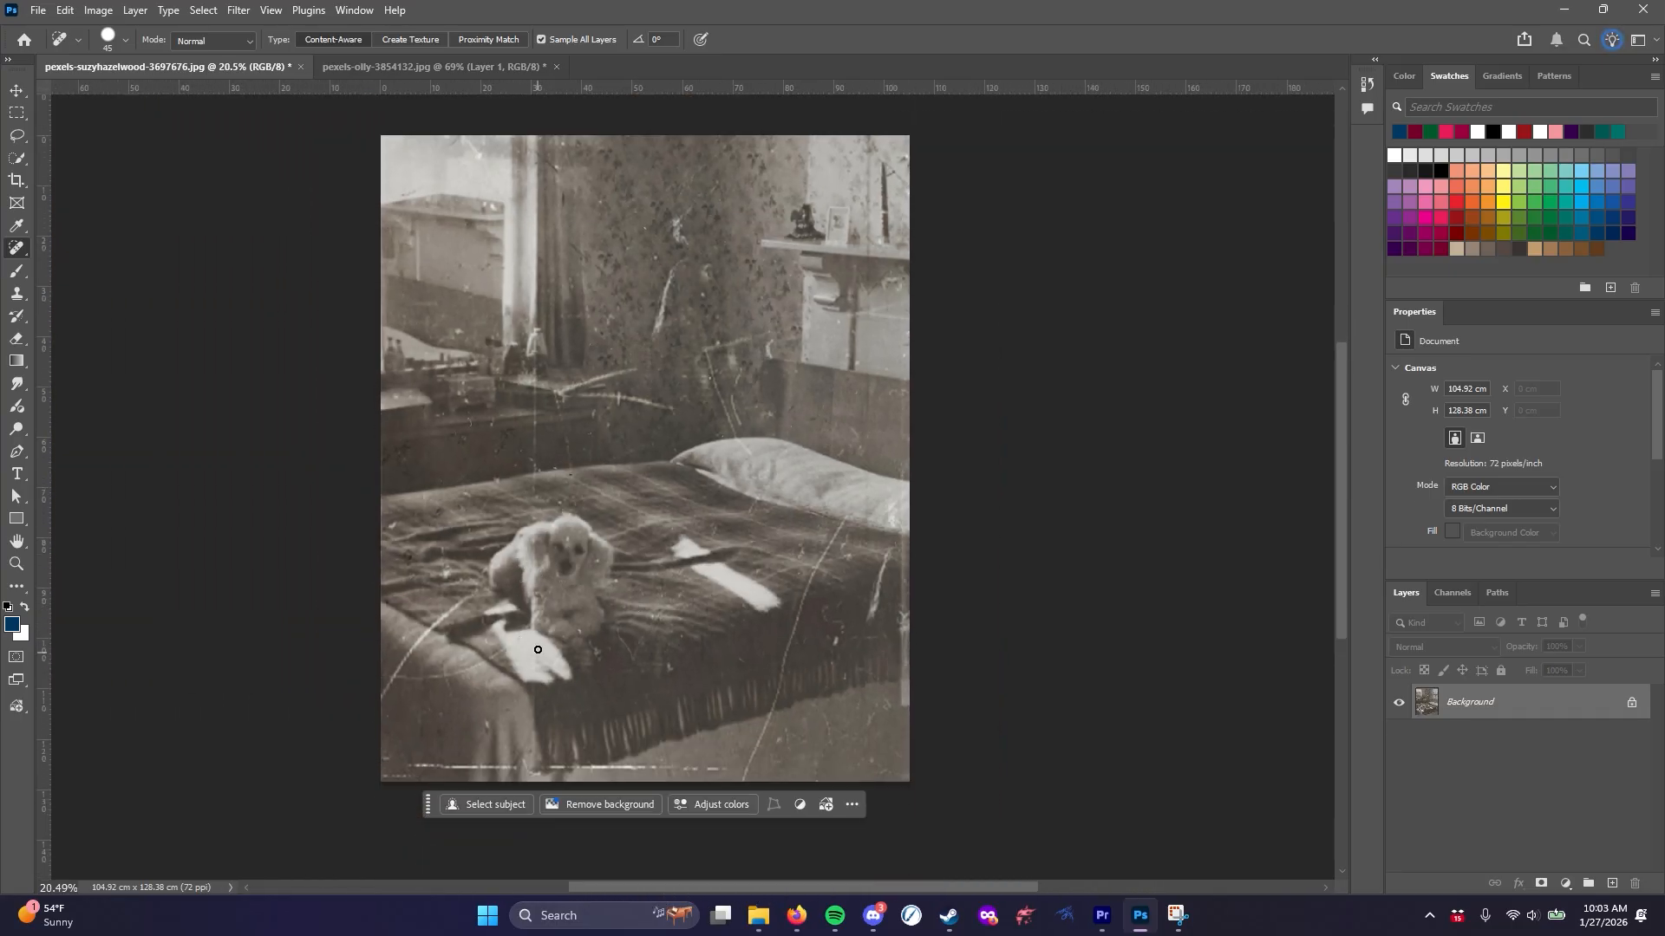
scroll(684, 228, up, 6)
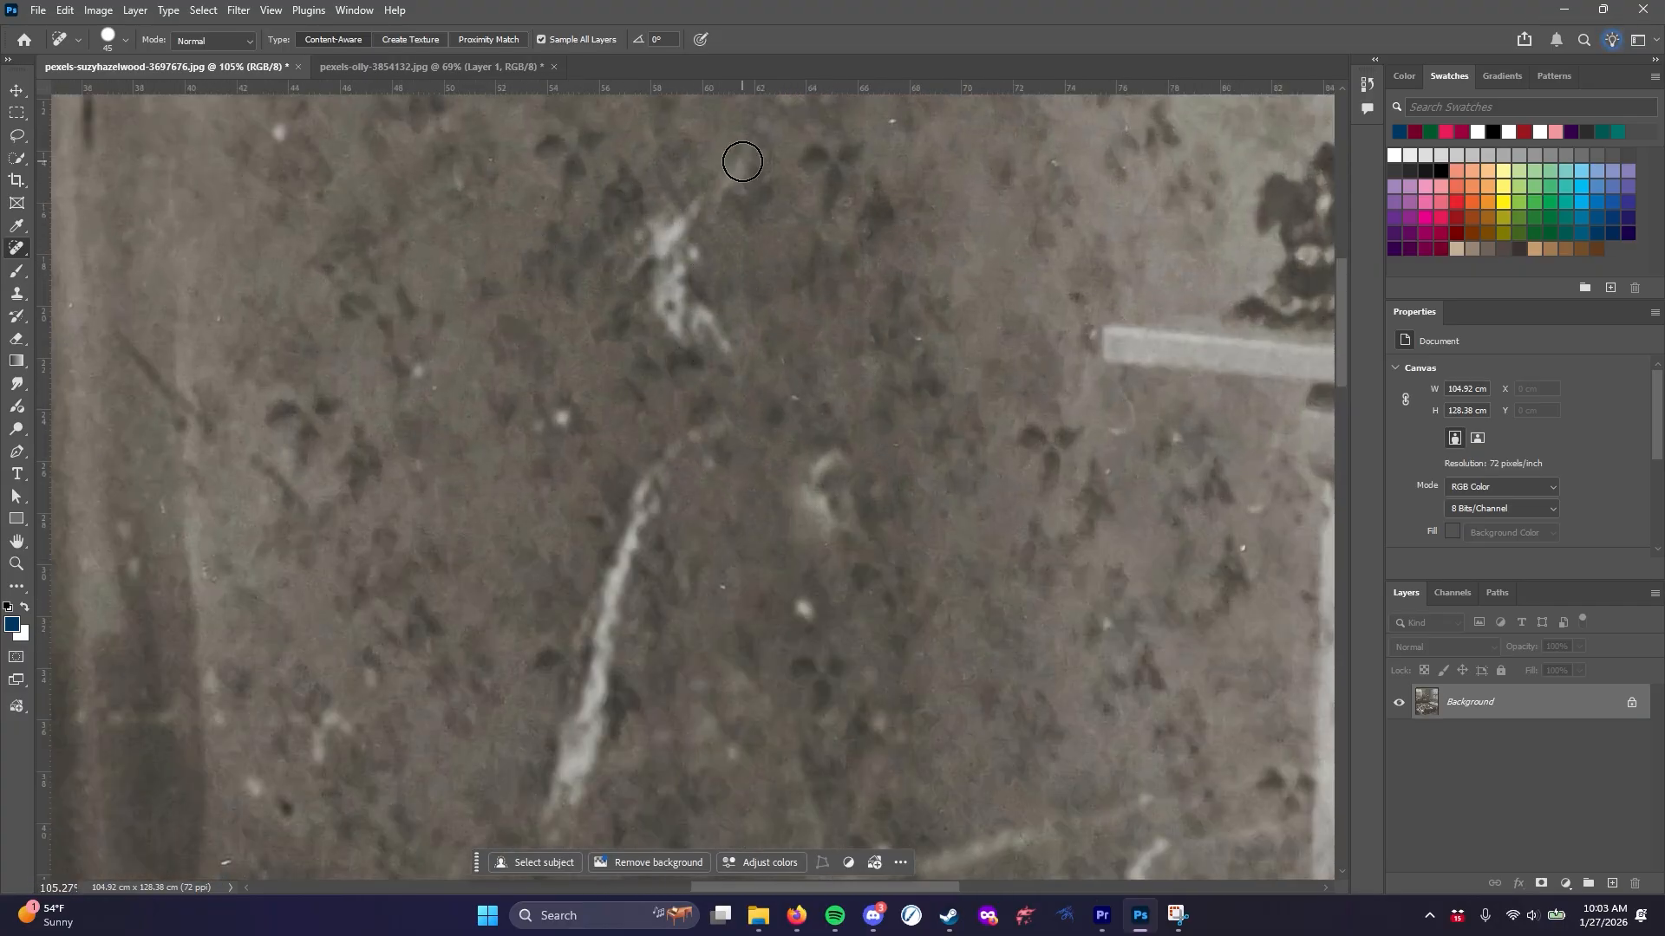
mouse_move(751, 162)
mouse_down()
mouse_move(646, 233)
mouse_move(617, 285)
mouse_move(681, 237)
mouse_move(697, 293)
mouse_up()
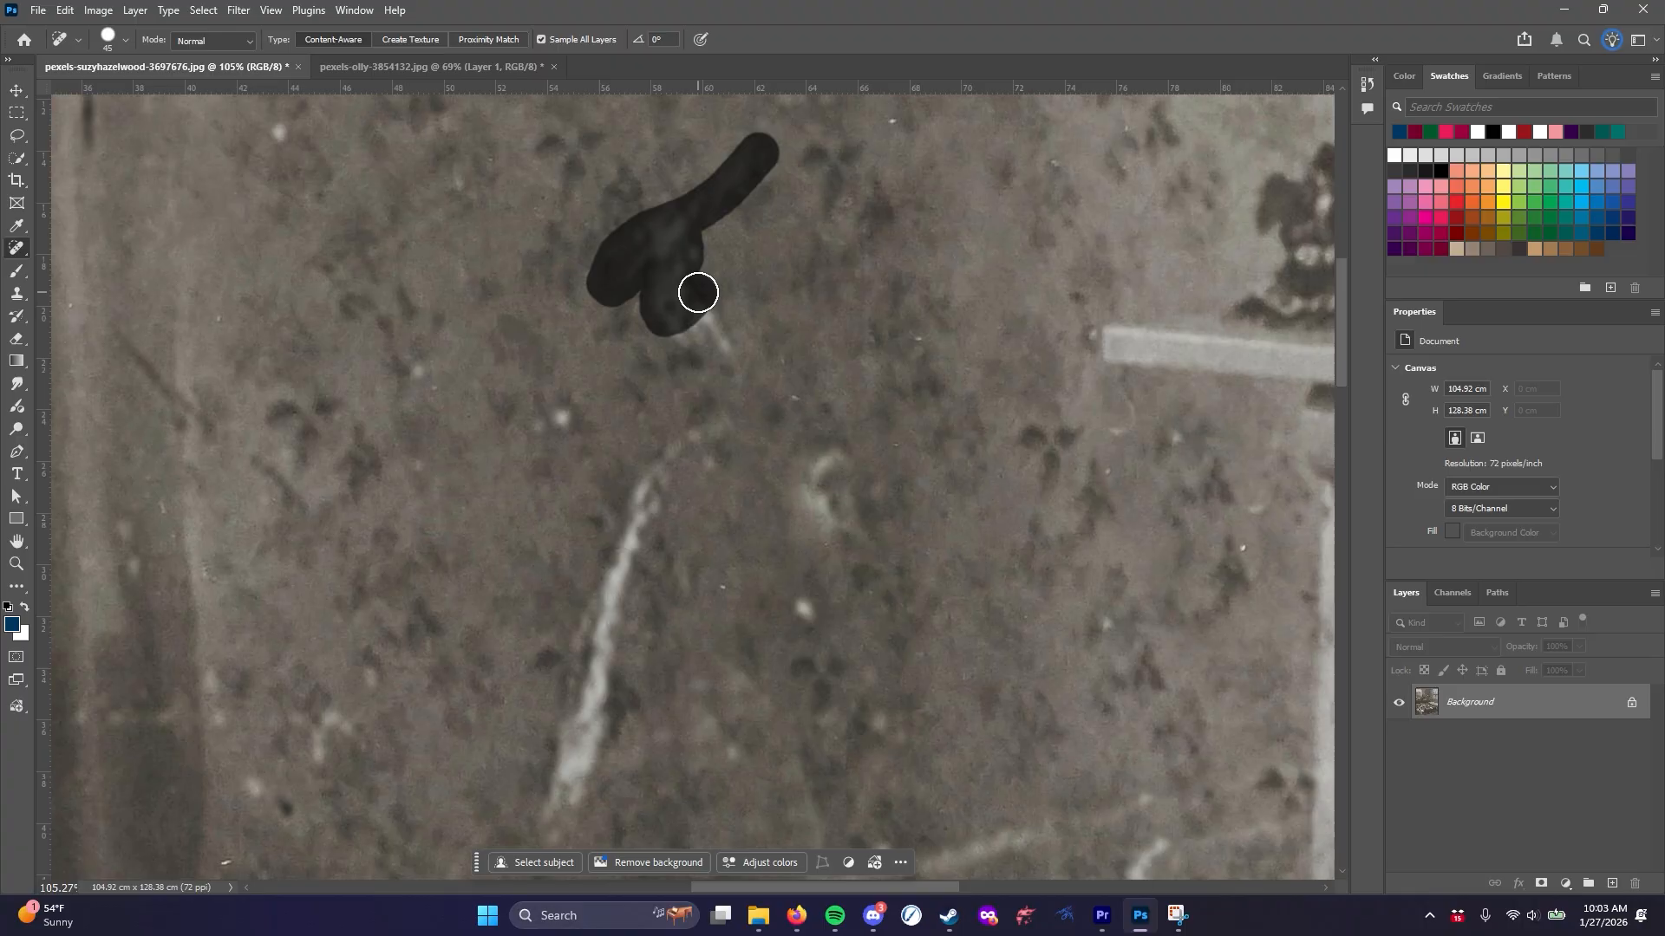
drag(731, 352, 731, 353)
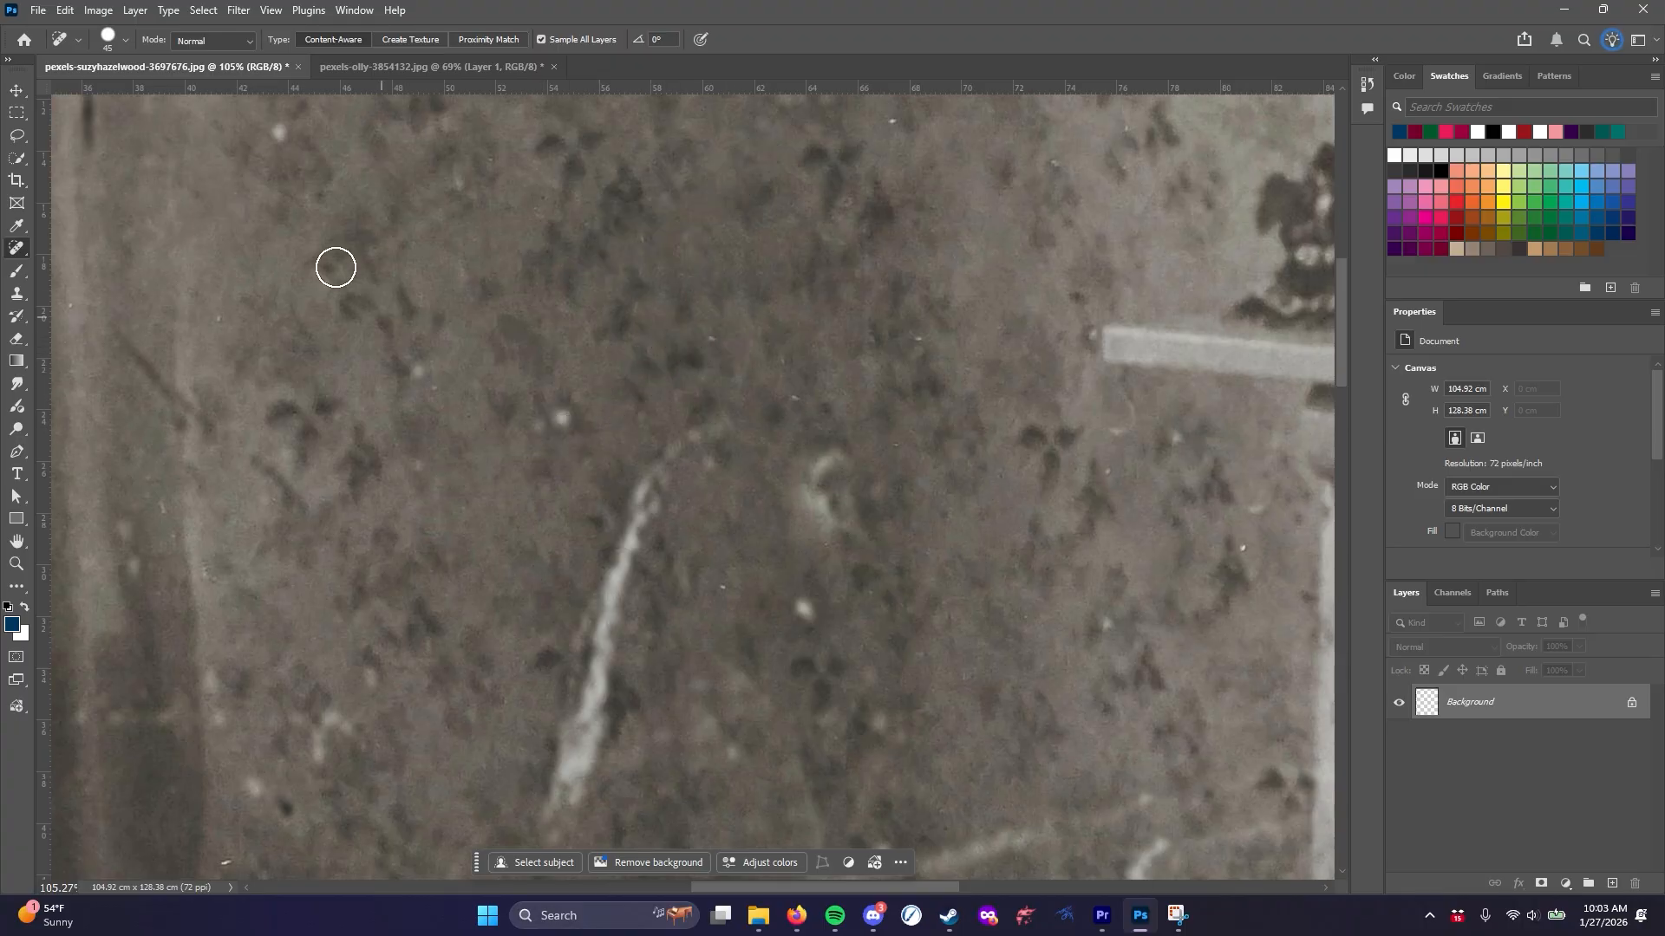
Switch between the old bedroom photo and the portrait, and examine the portrait's forehead, eyes and nose up close for remaining blemishes
click(431, 66)
scroll(473, 419, down, 4)
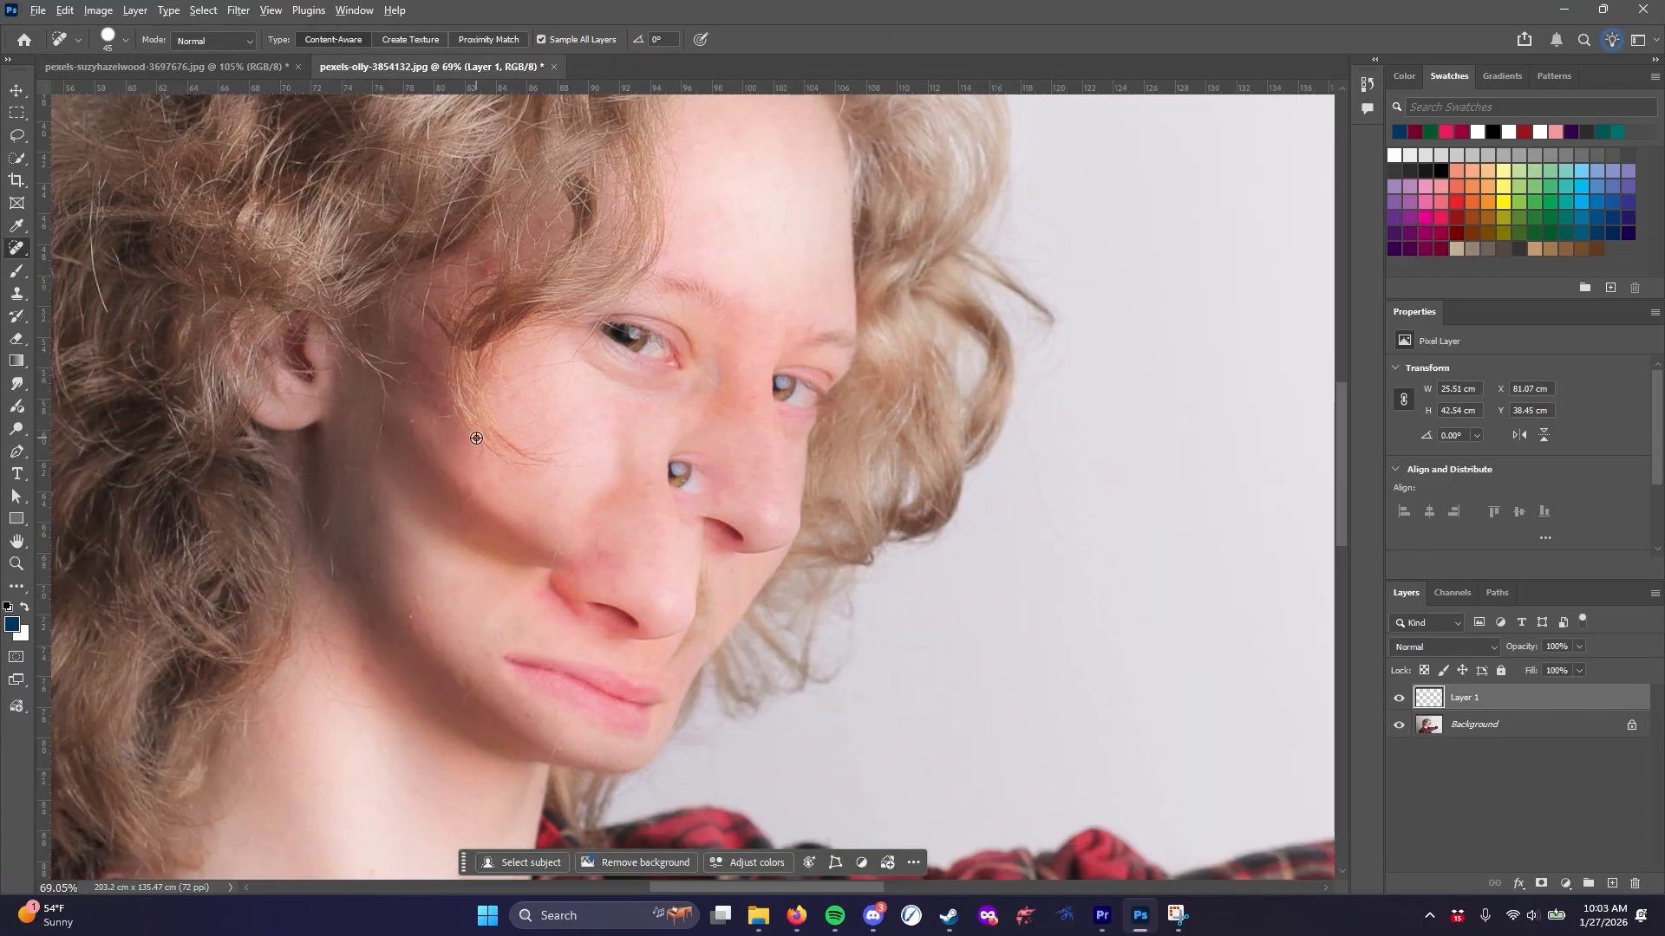
scroll(473, 419, down, 1)
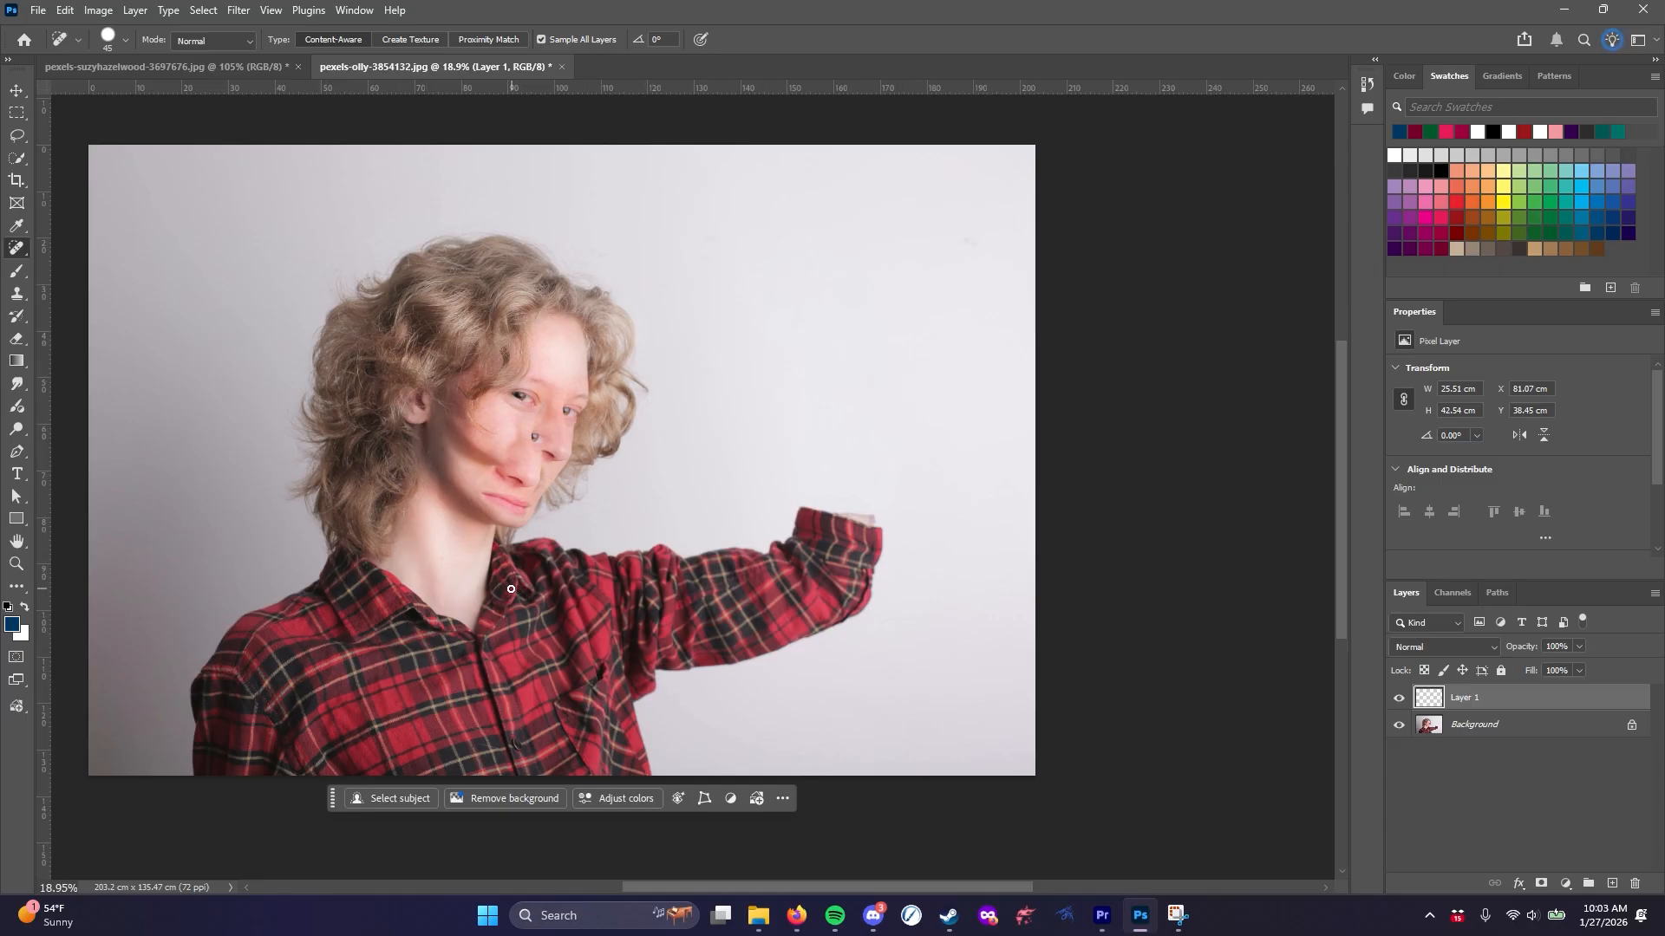
click(106, 66)
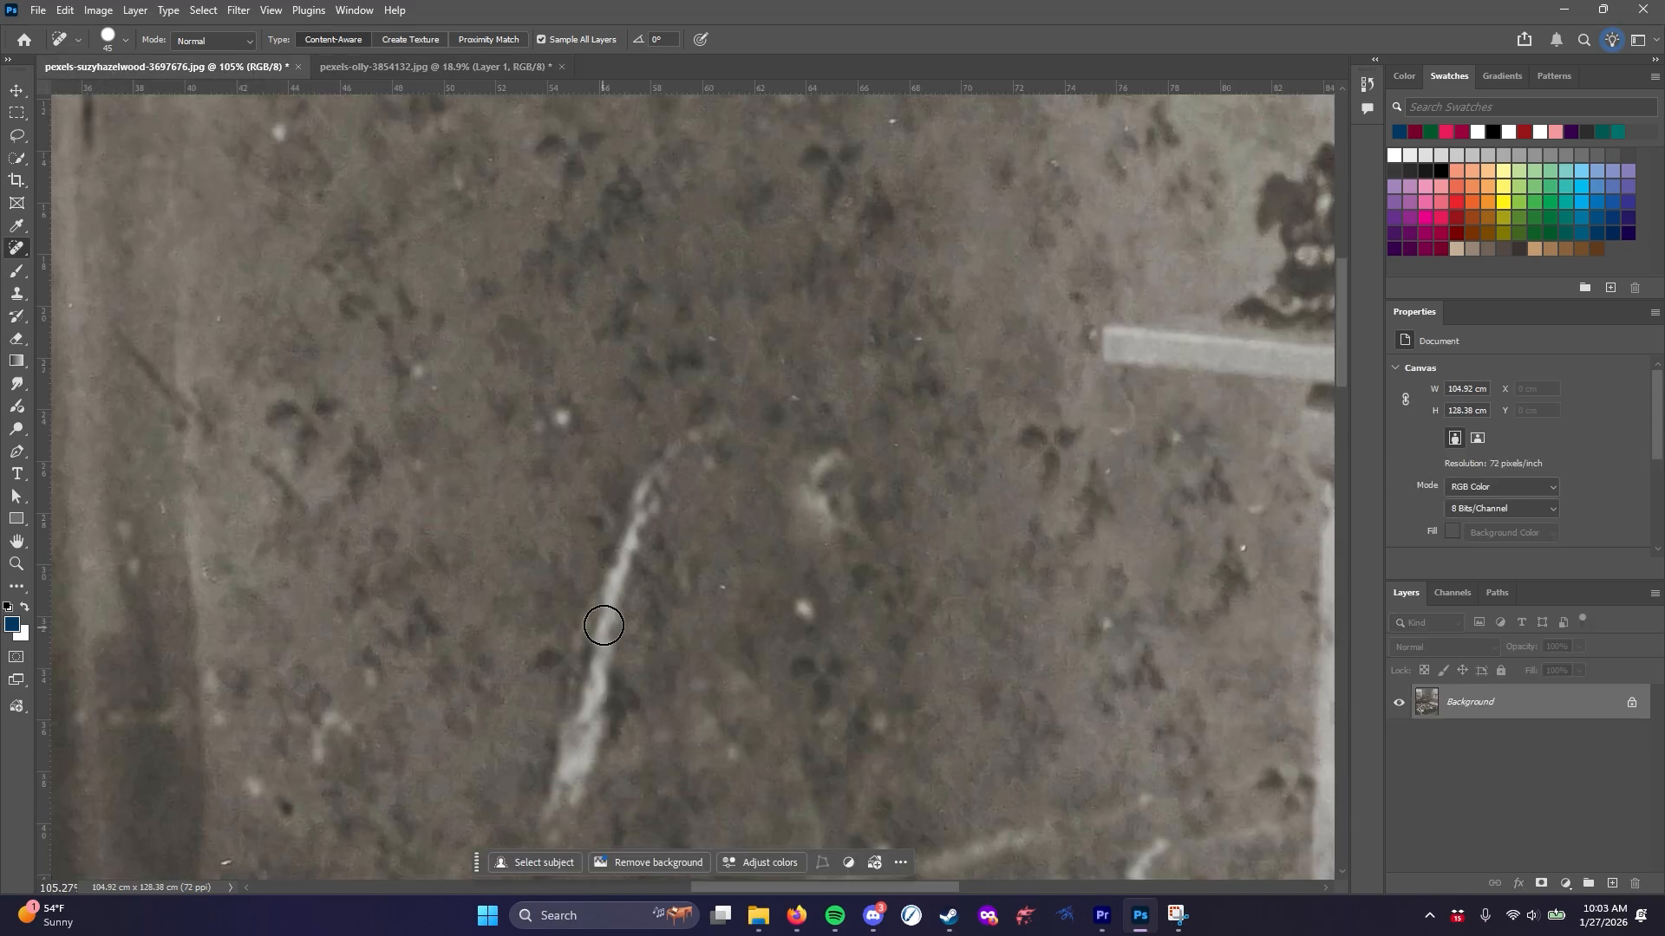
click(430, 67)
scroll(633, 325, up, 12)
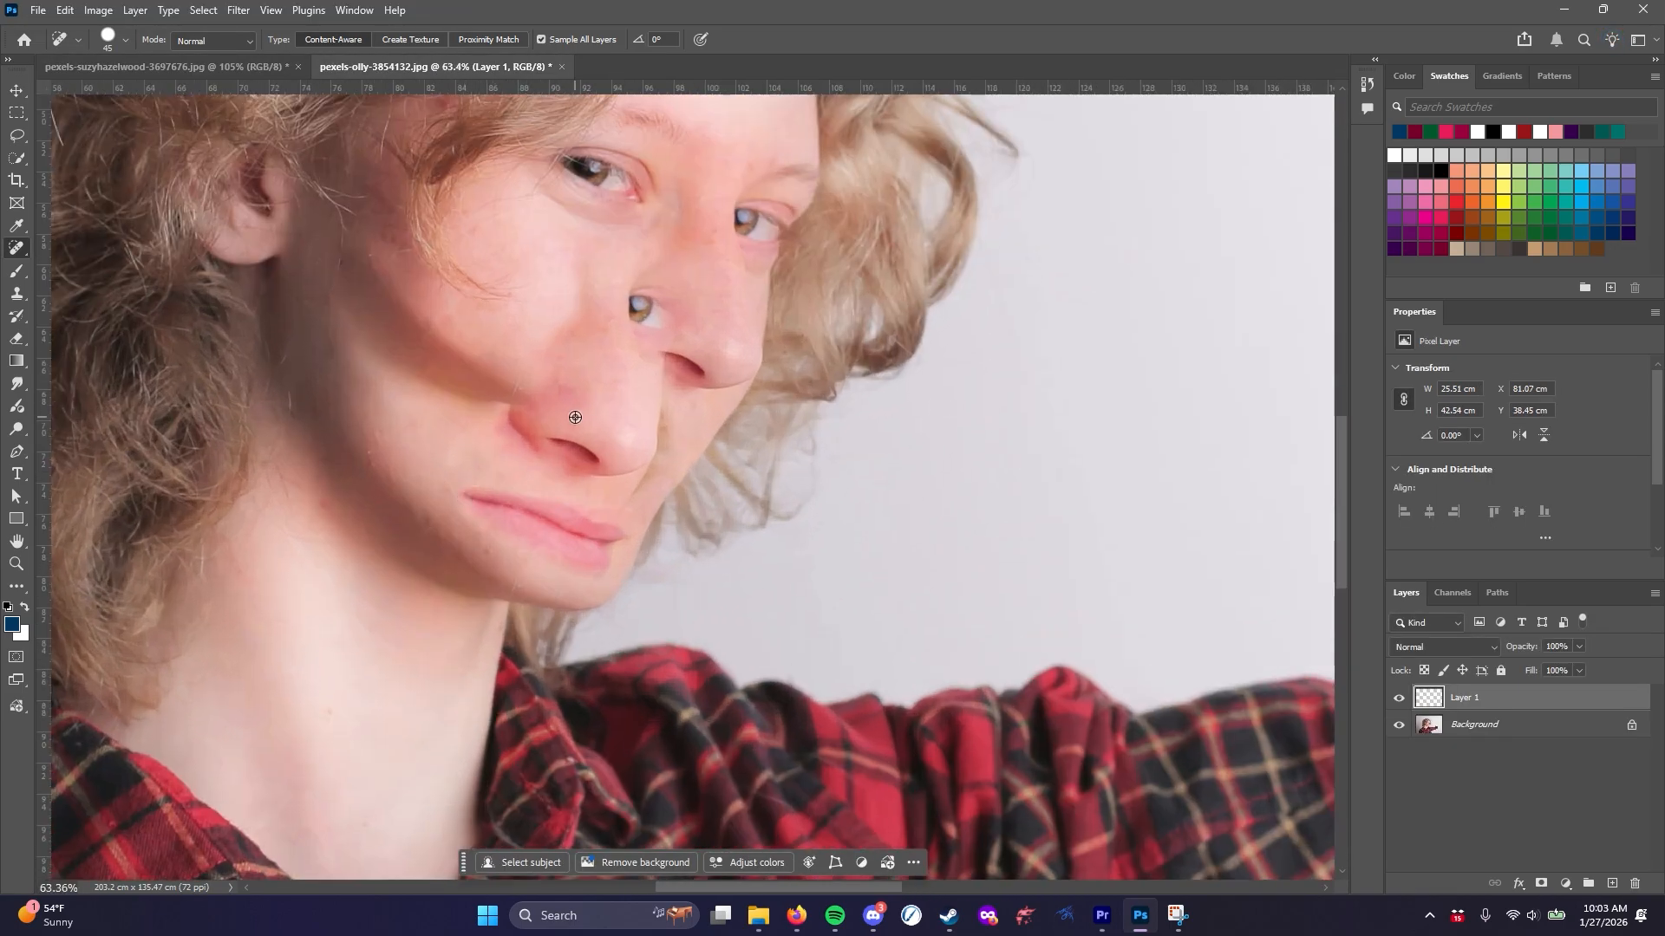
scroll(634, 325, up, 12)
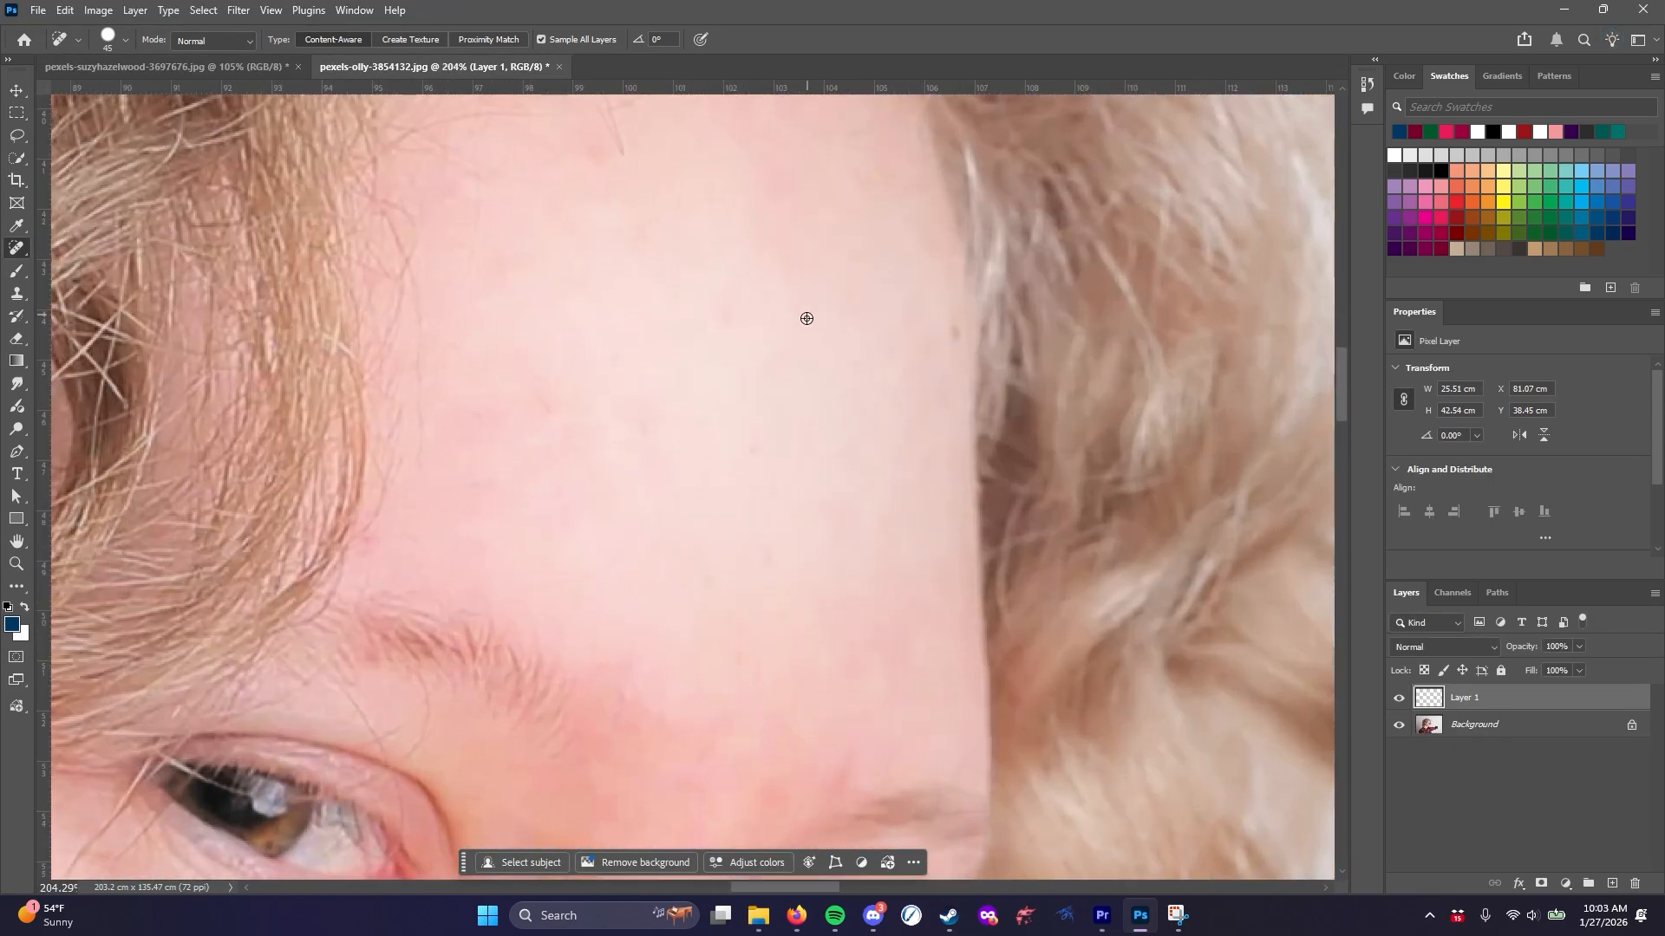
scroll(856, 428, up, 3)
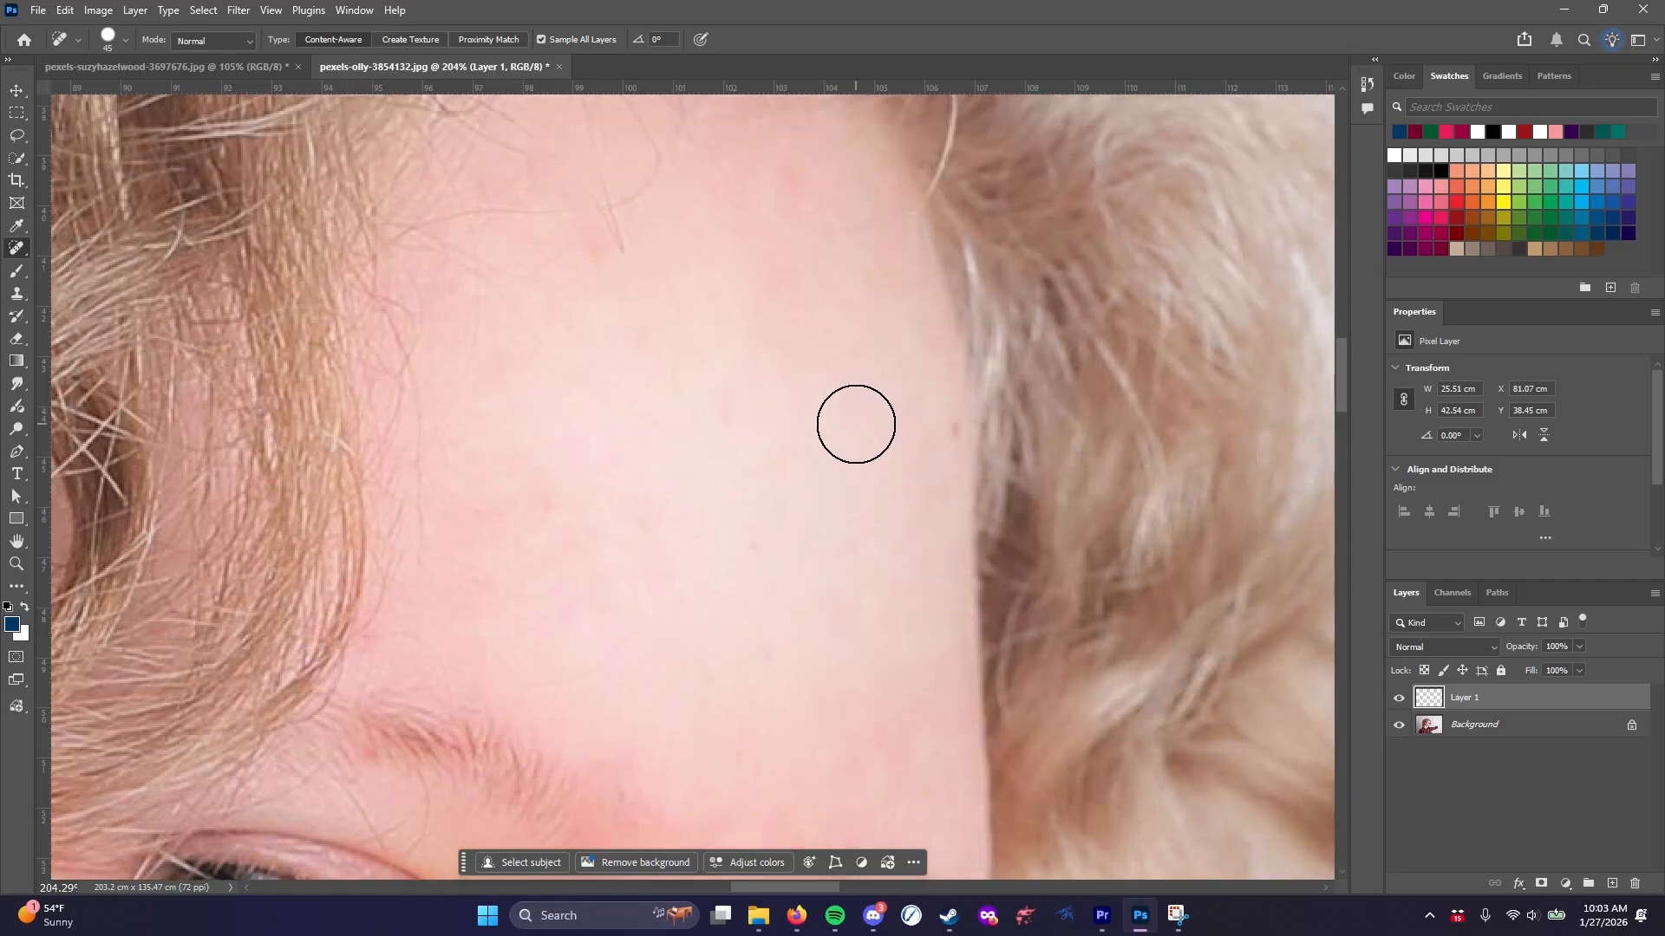
scroll(857, 427, down, 3)
scroll(856, 425, down, 10)
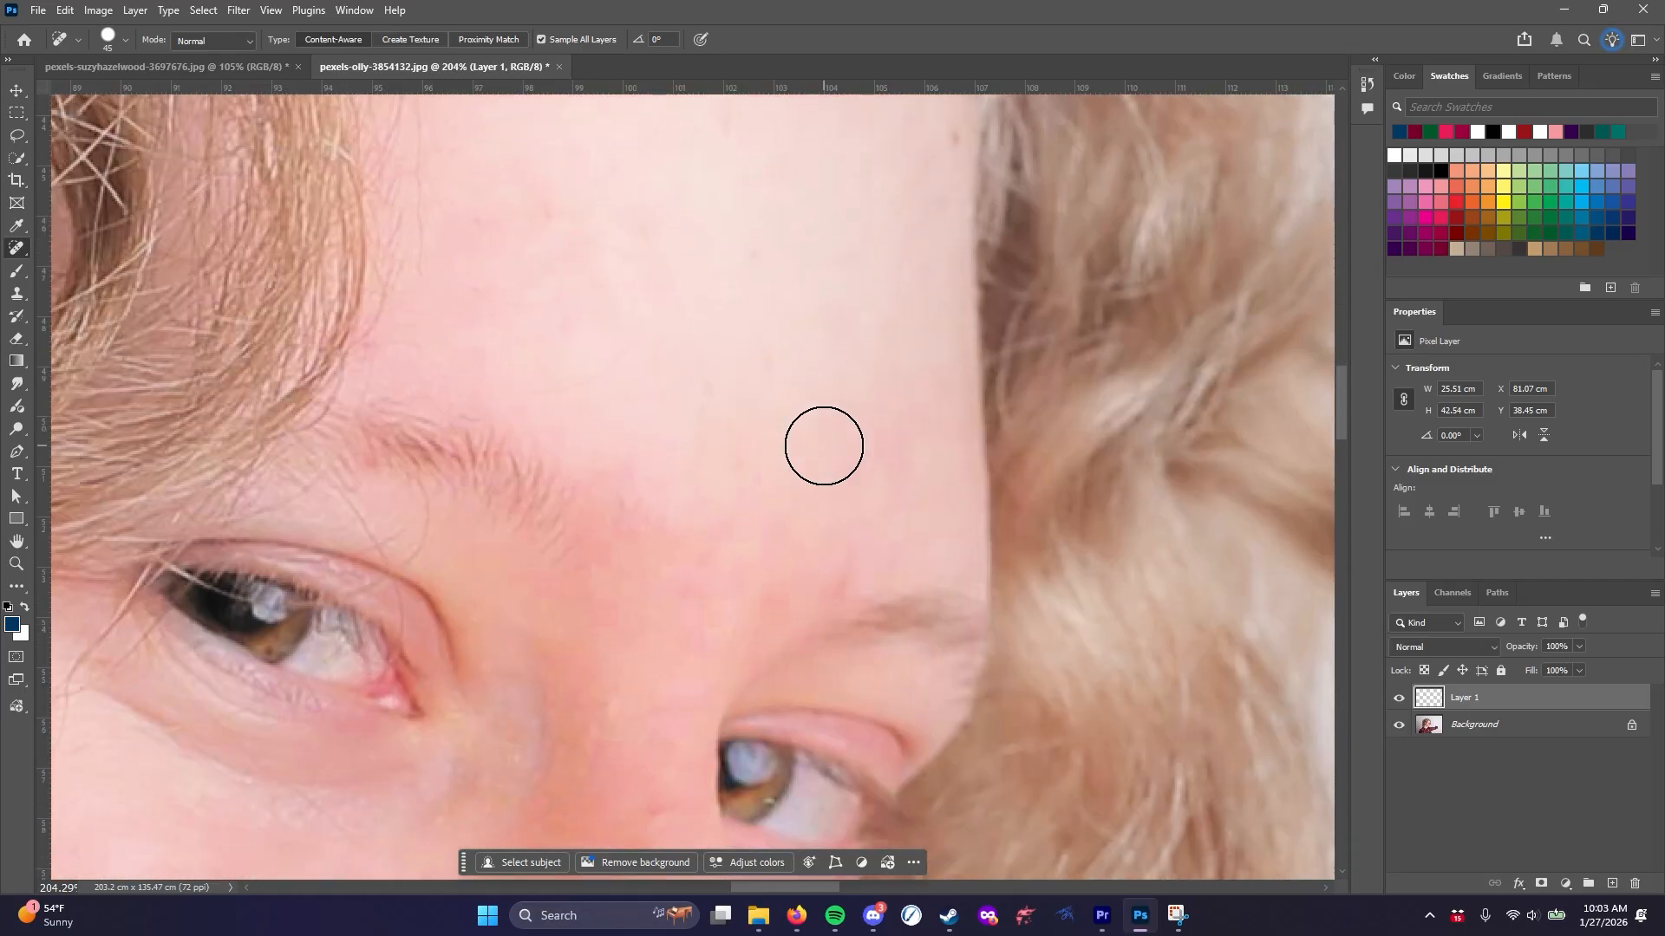
scroll(783, 468, down, 9)
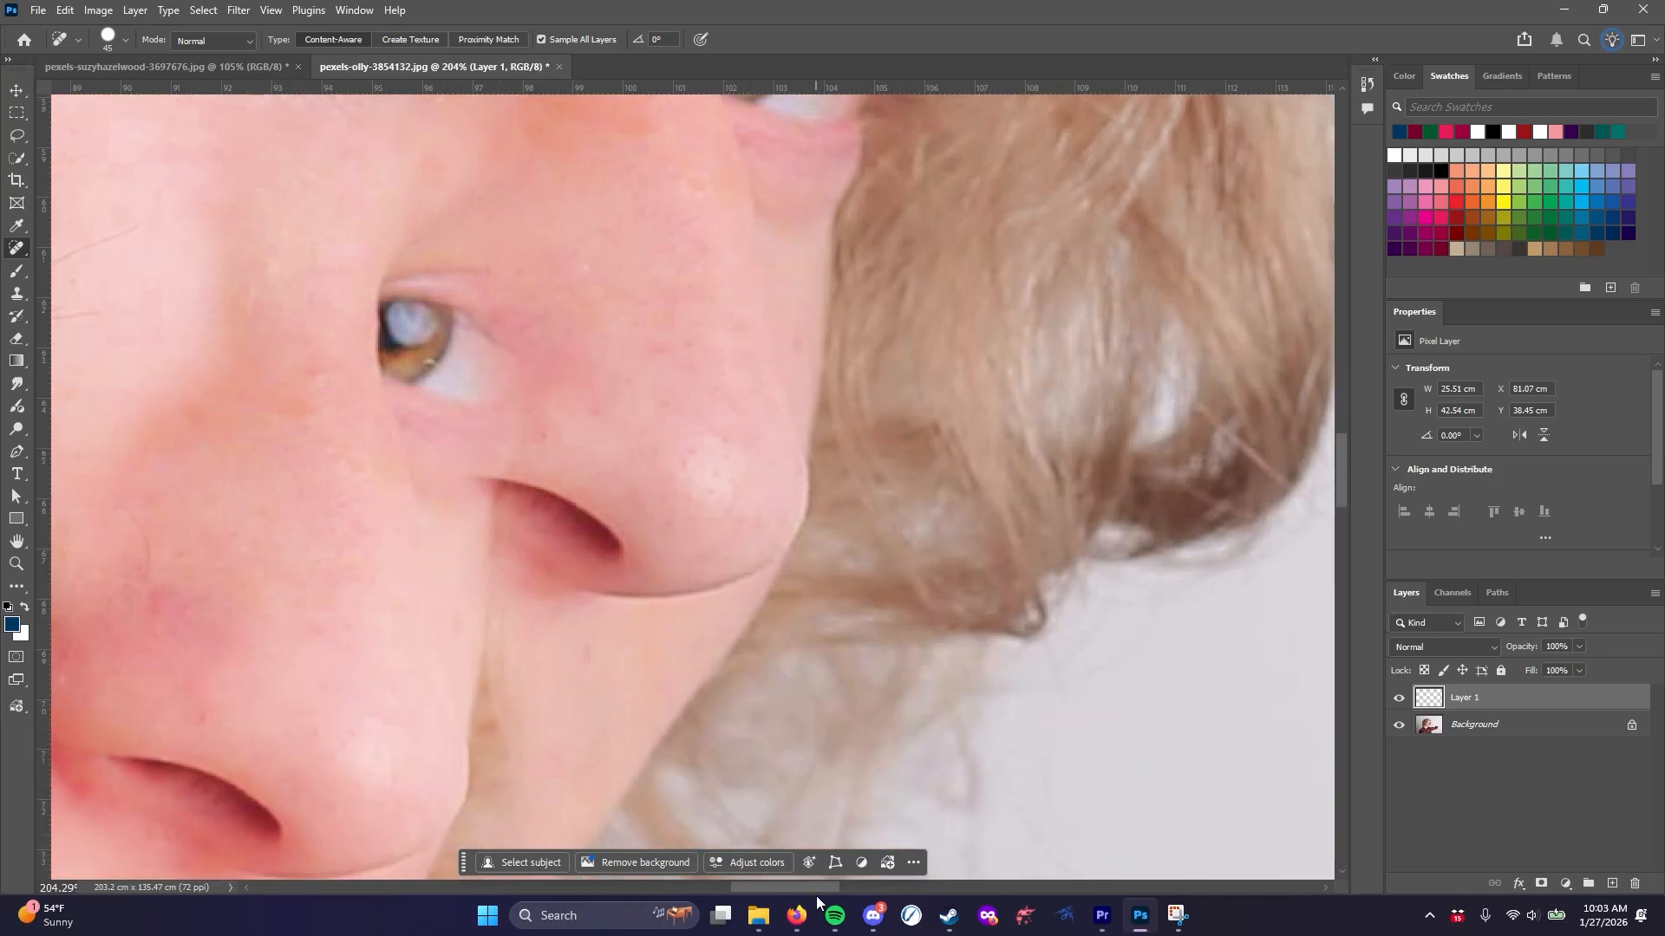
Heal the stray marks on the portrait's cheek and beside the nose with the size 45 Spot Healing Brush
drag(809, 892, 752, 892)
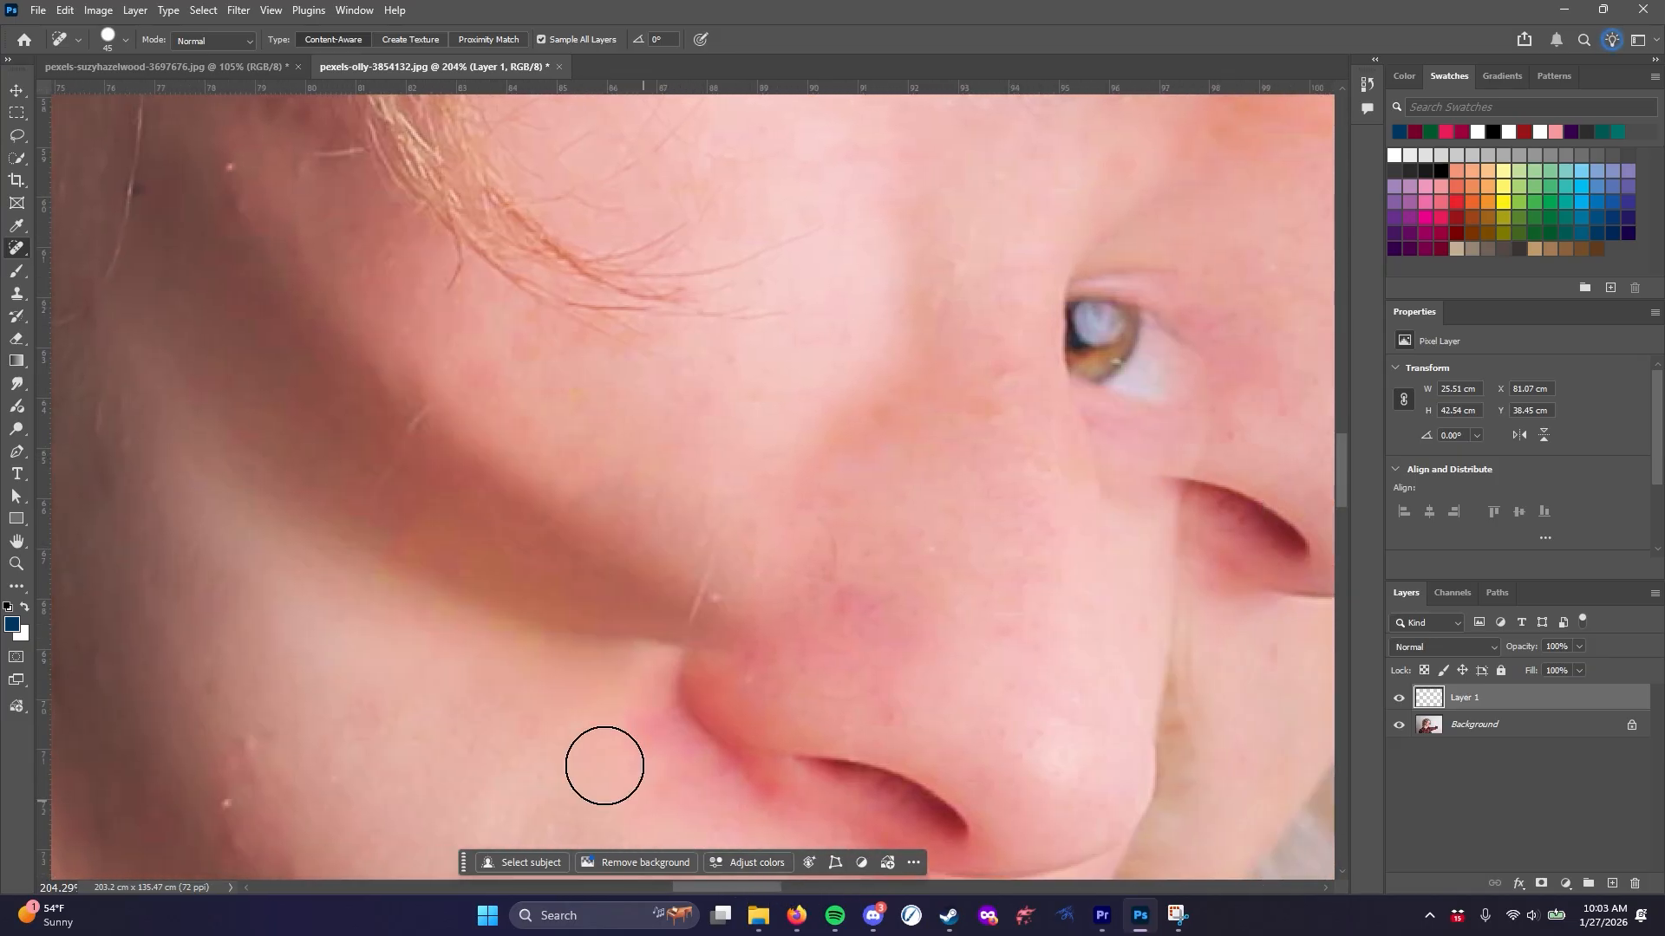
click(408, 434)
click(699, 593)
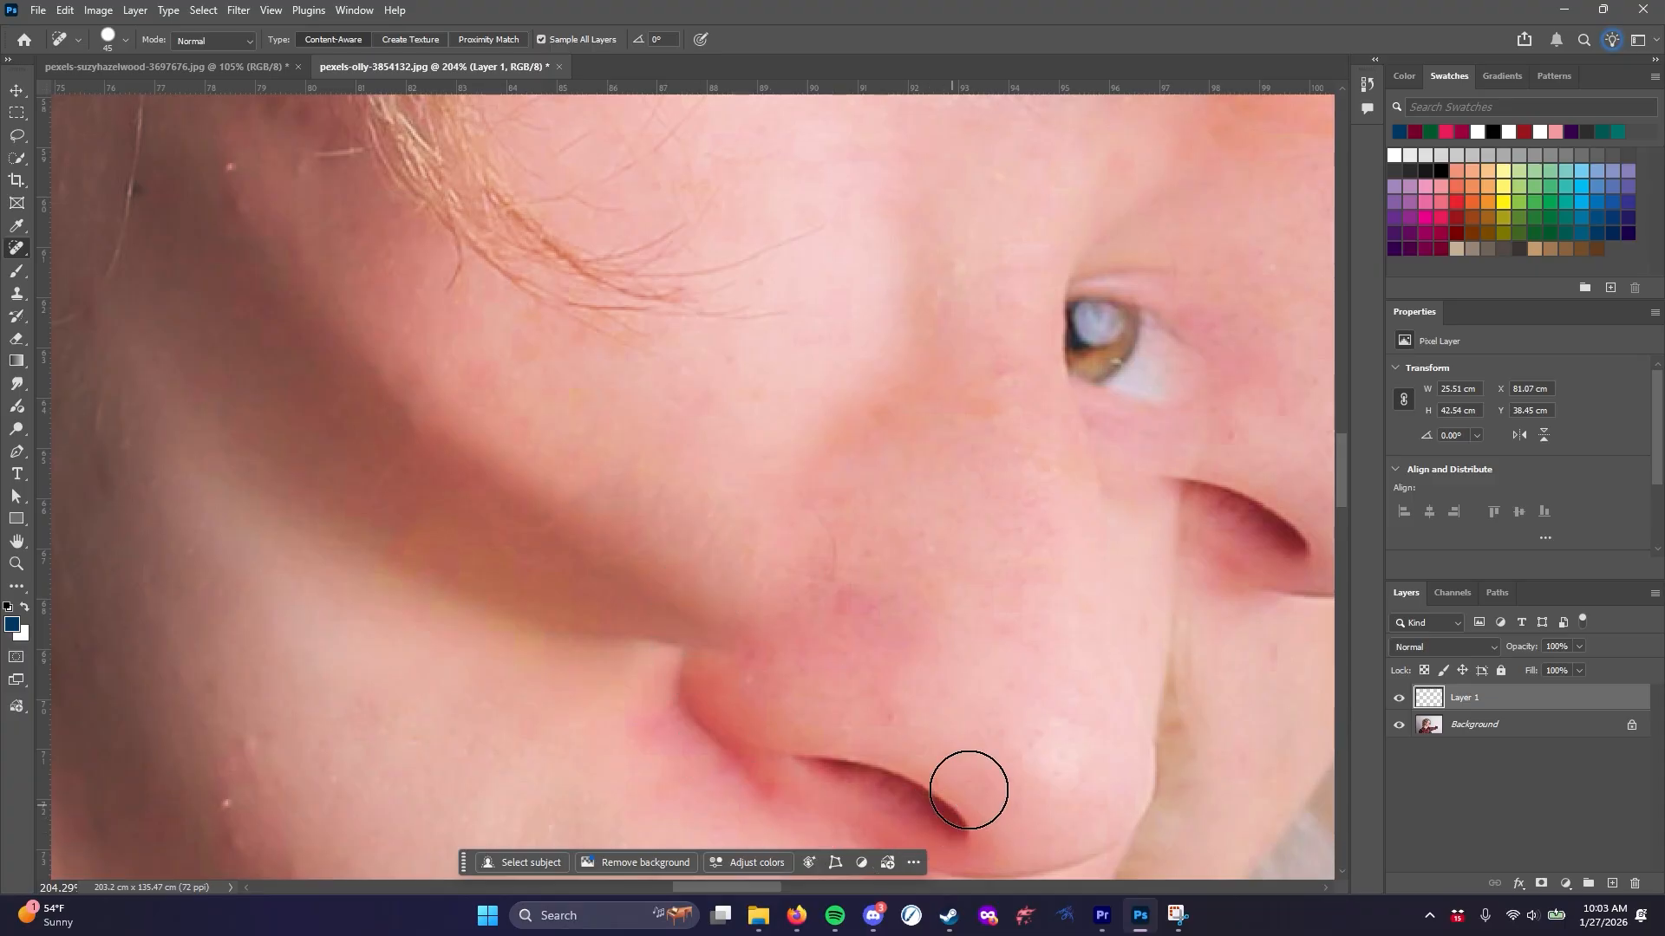
Heal the remaining spots along the jaw, on the chin and beside the mouth corner with the size 45 Spot Healing Brush
scroll(454, 695, down, 5)
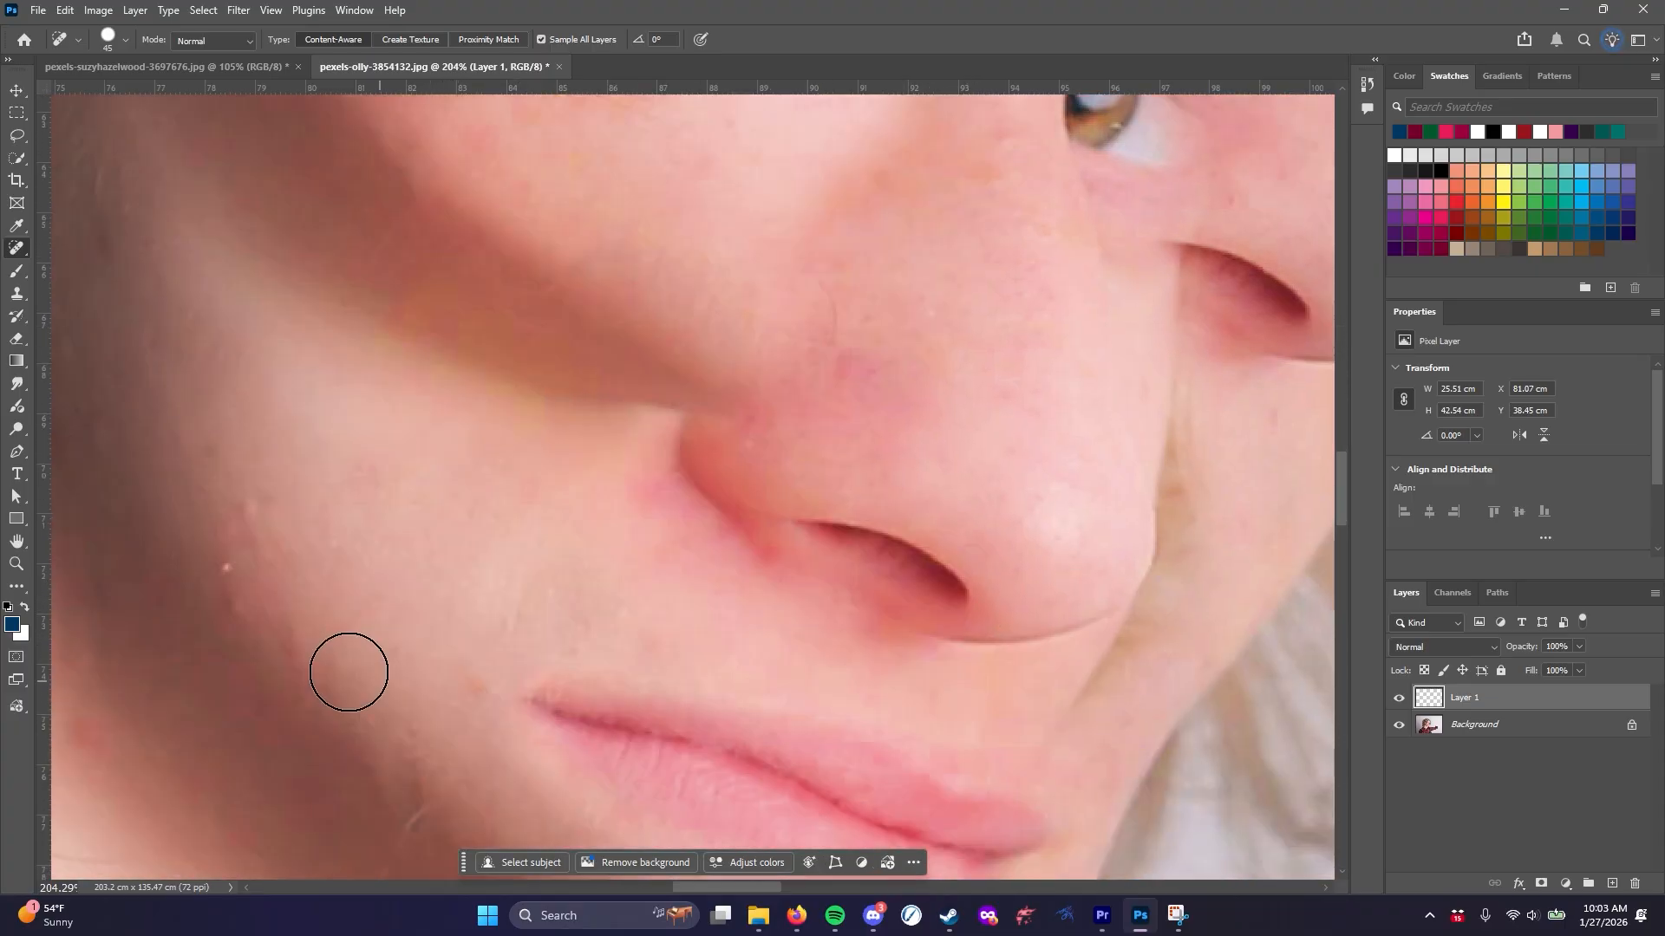
click(214, 542)
scroll(379, 738, down, 2)
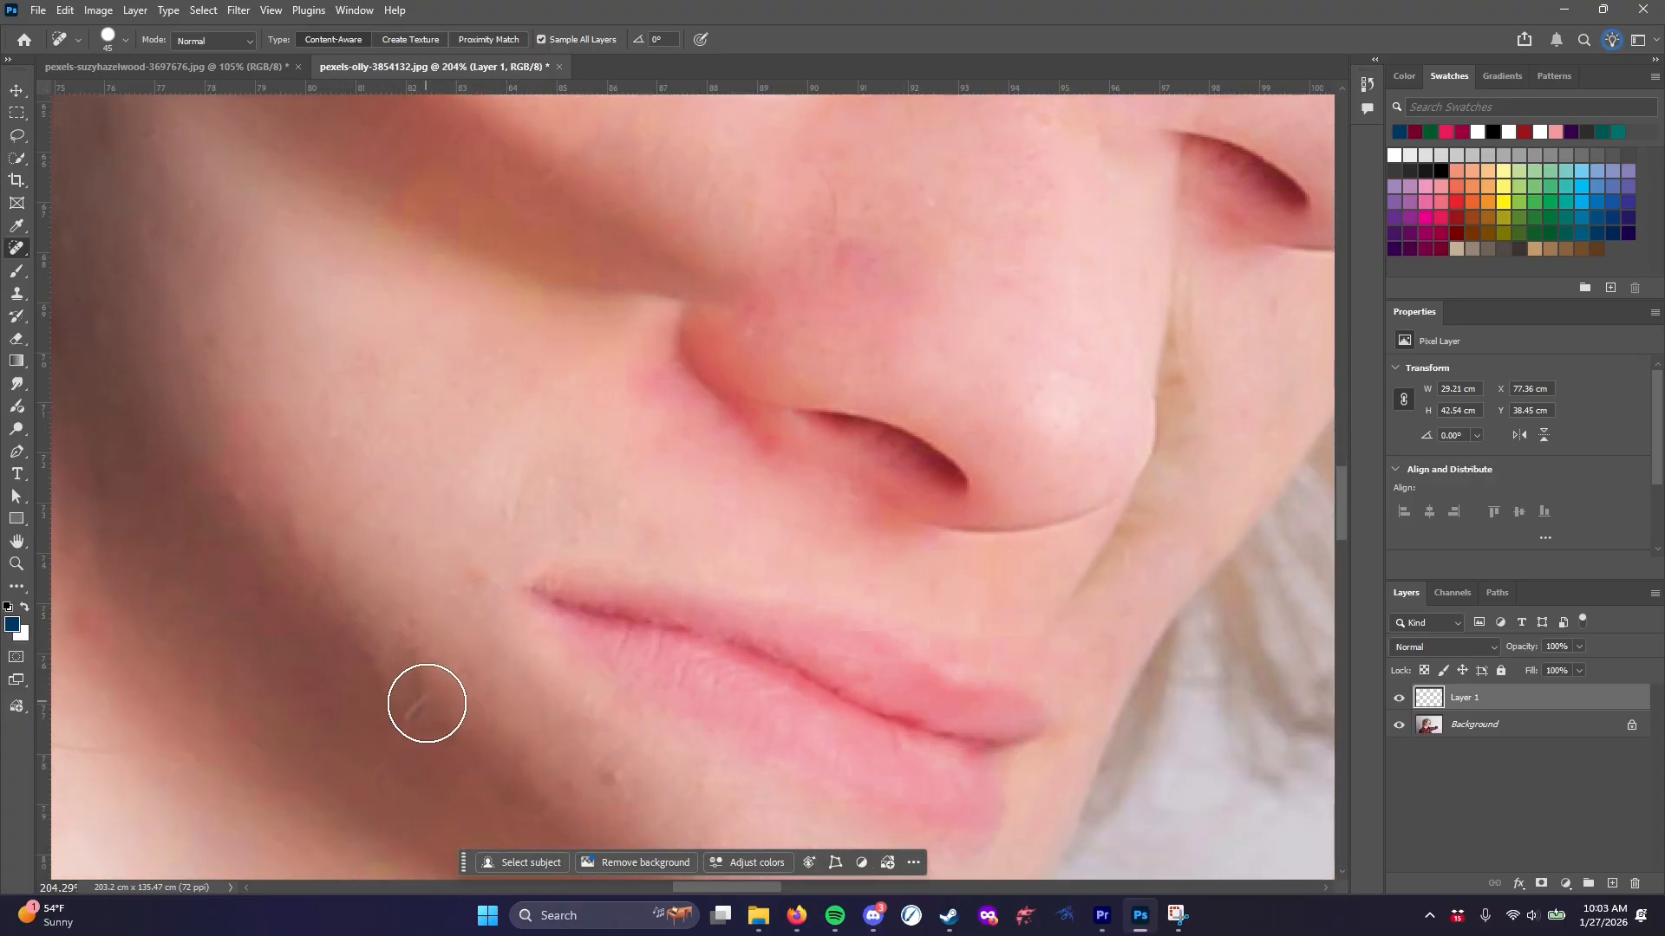
click(427, 703)
click(609, 762)
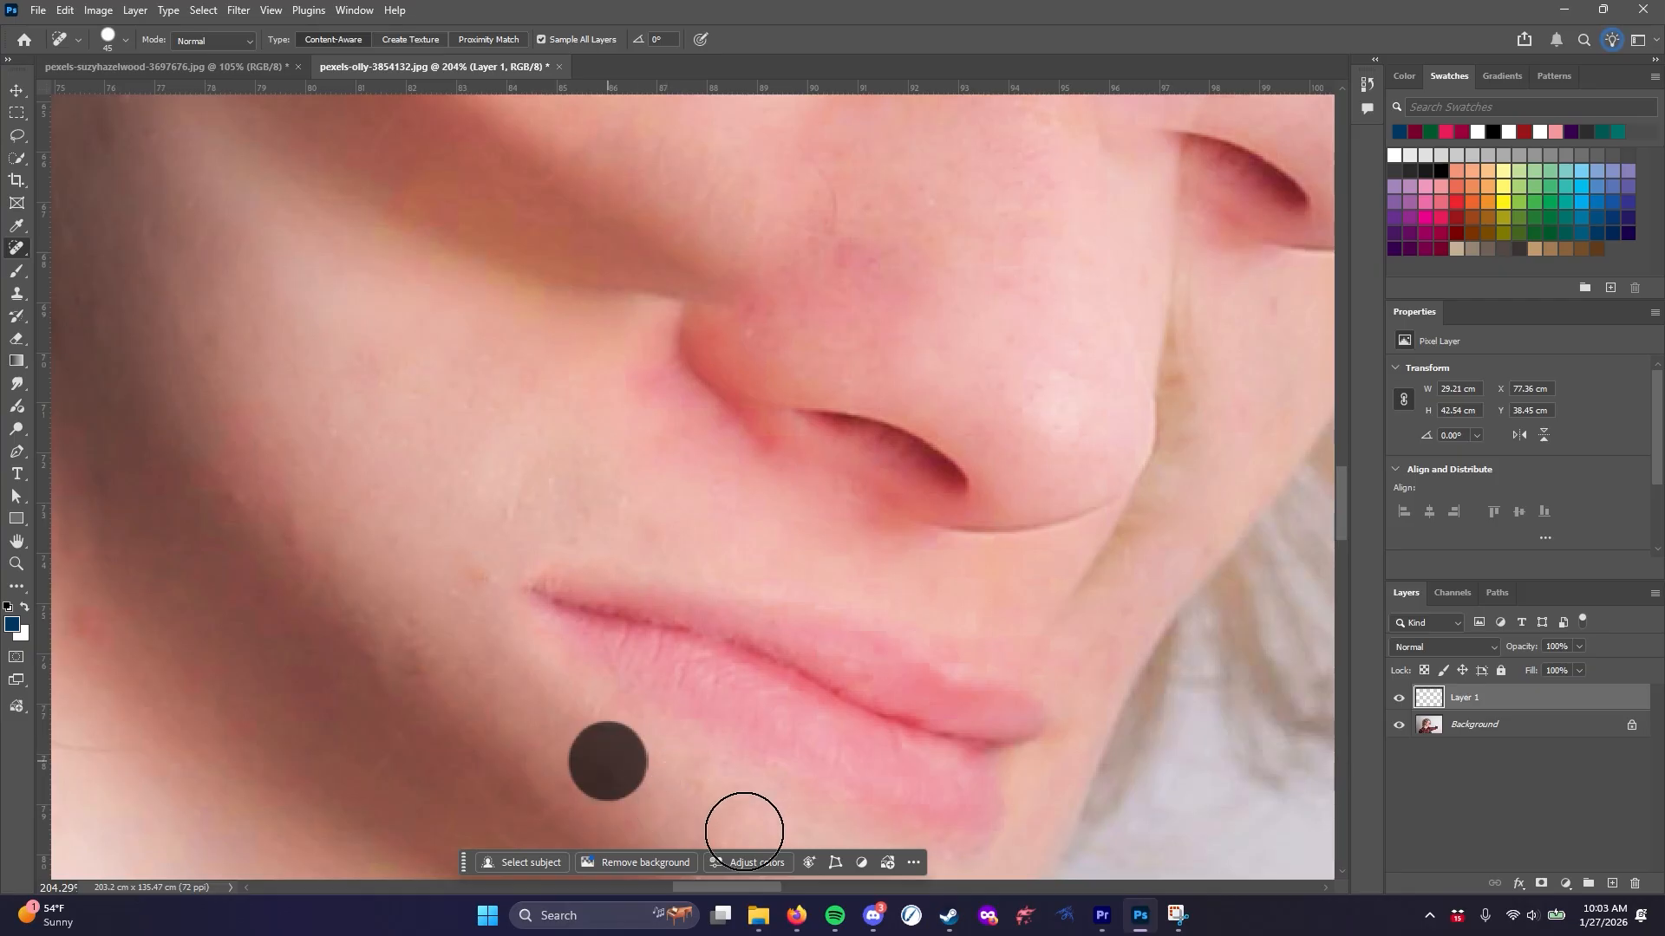
click(463, 578)
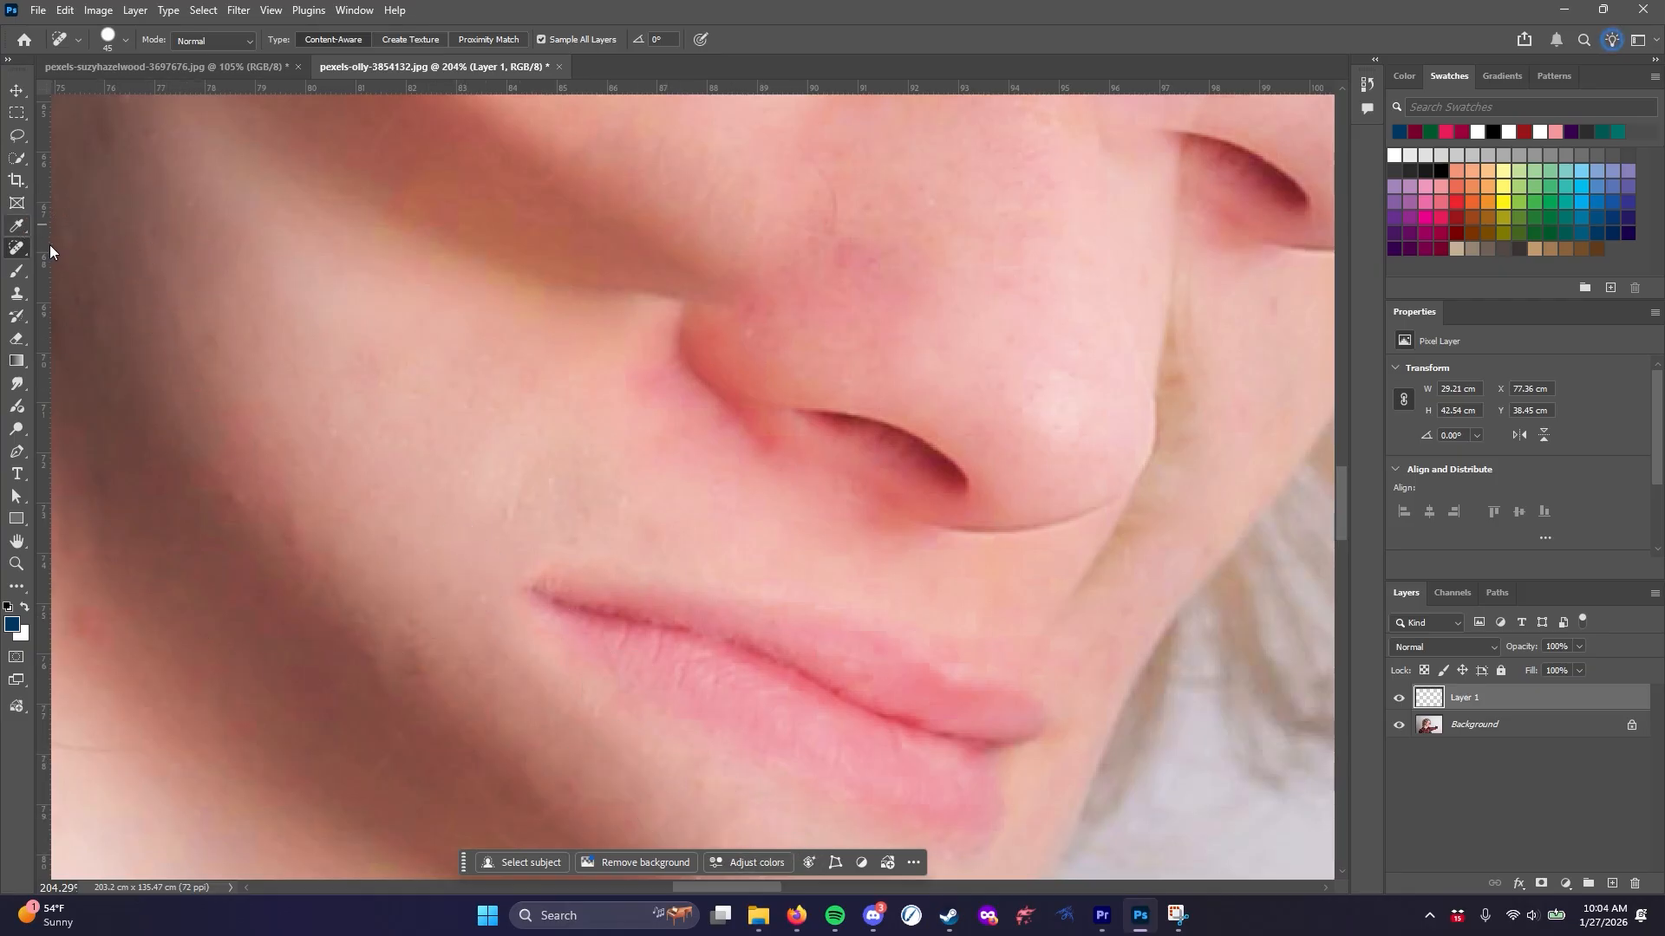
Set the Brush tool to the Soft Round preset at 175 px and 0% hardness, undoing the stray dab on the cheek
click(18, 271)
click(33, 274)
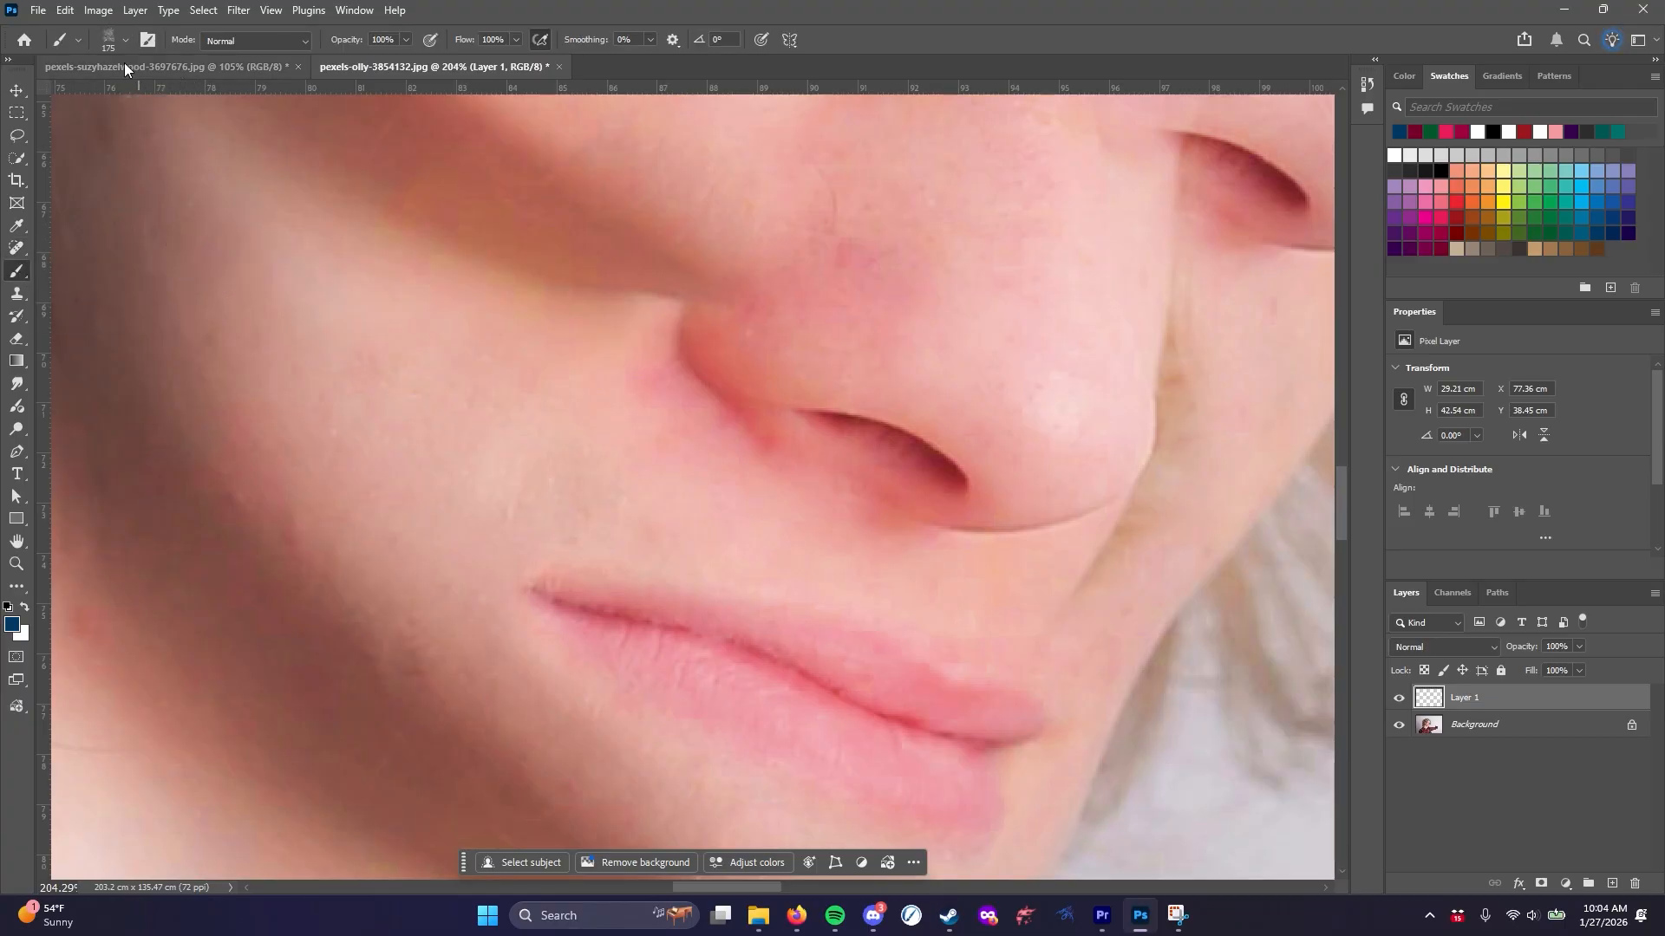
click(127, 41)
scroll(161, 262, up, 1)
drag(214, 342, 222, 201)
click(147, 296)
right_click(436, 403)
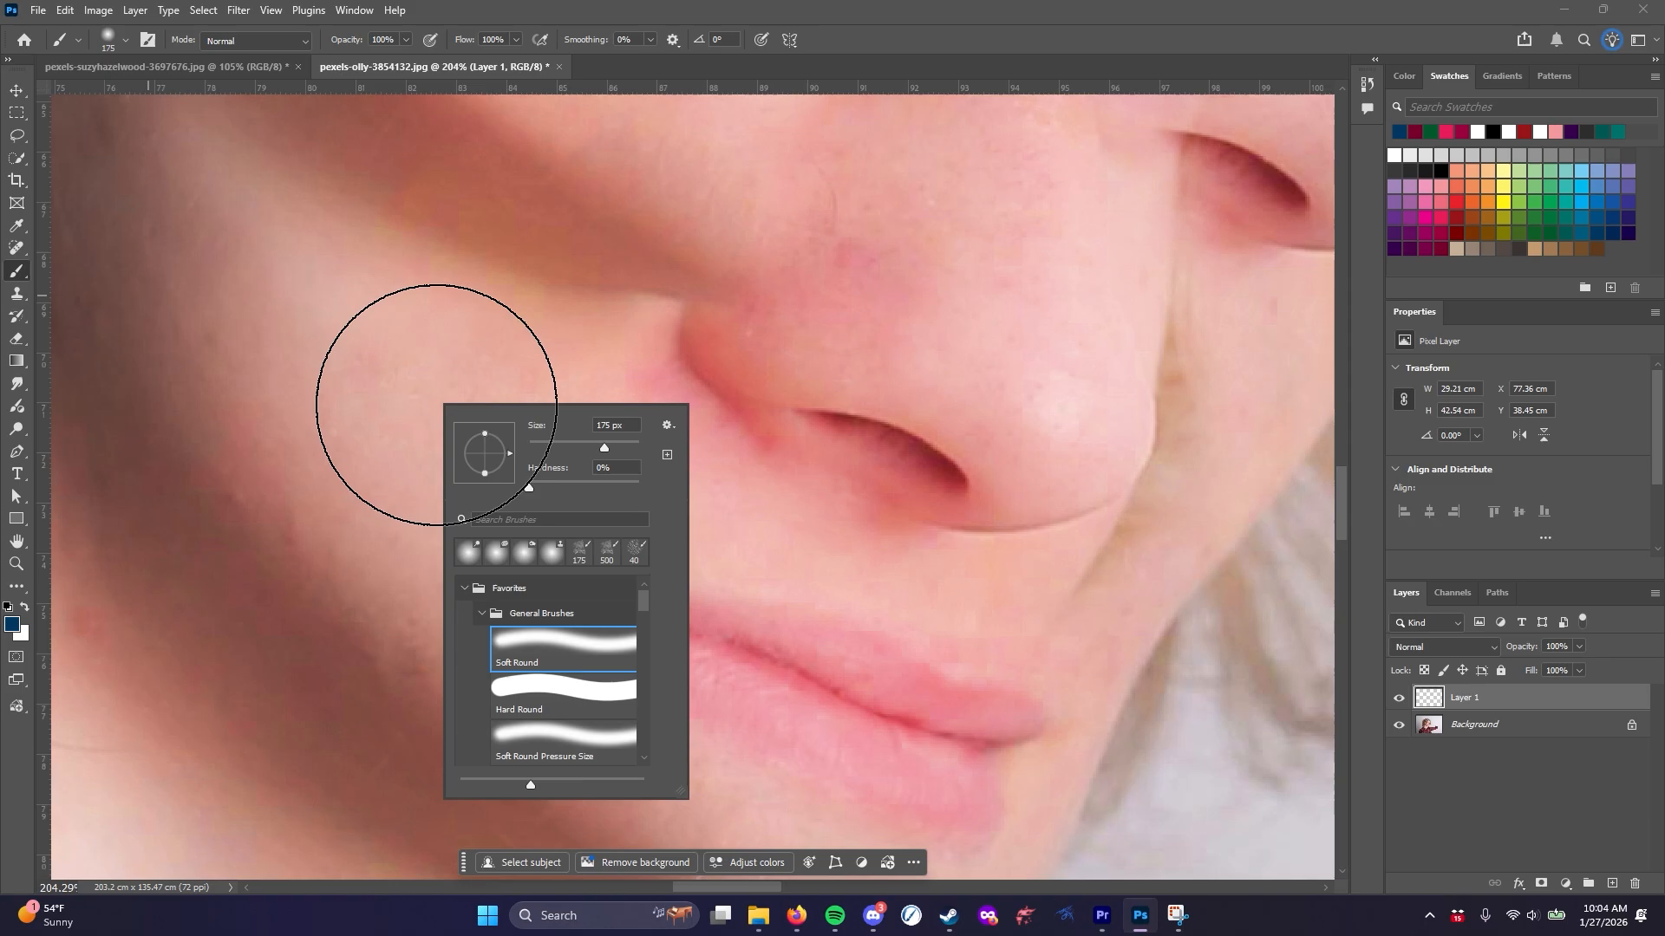
click(335, 381)
key(ctrl+z)
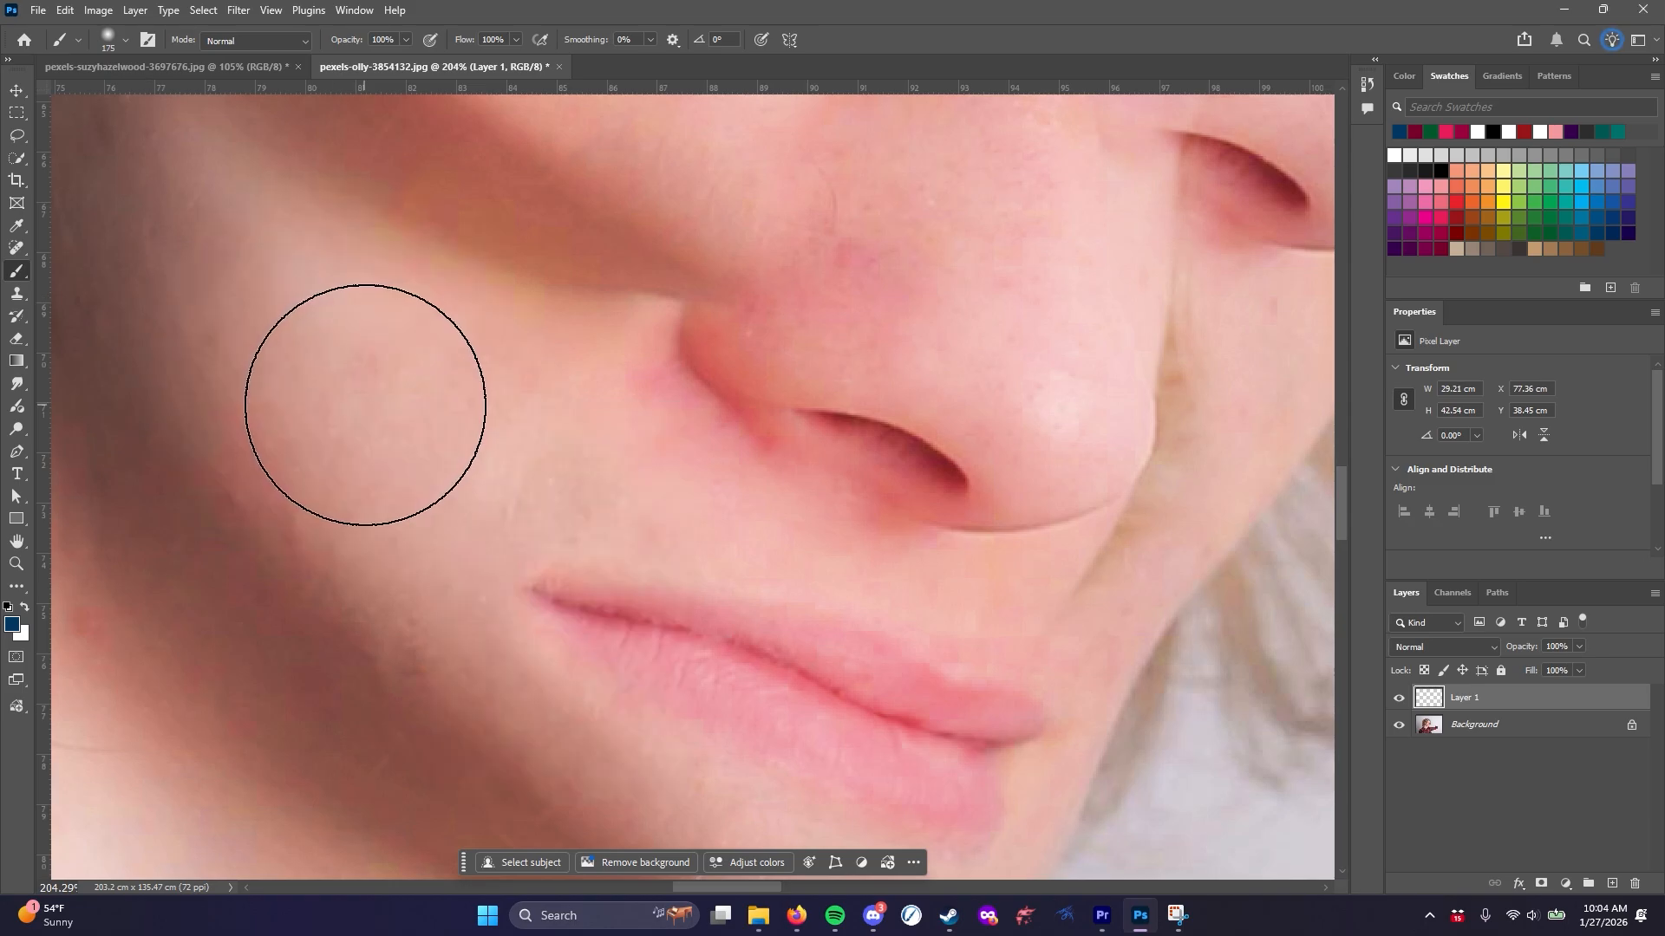
Reduce the soft brush to size 70, sample the cheek's skin tone and paint it over the skin between cheek and mouth
key(bracketleft)
key(bracketleft)
key(bracketleft)
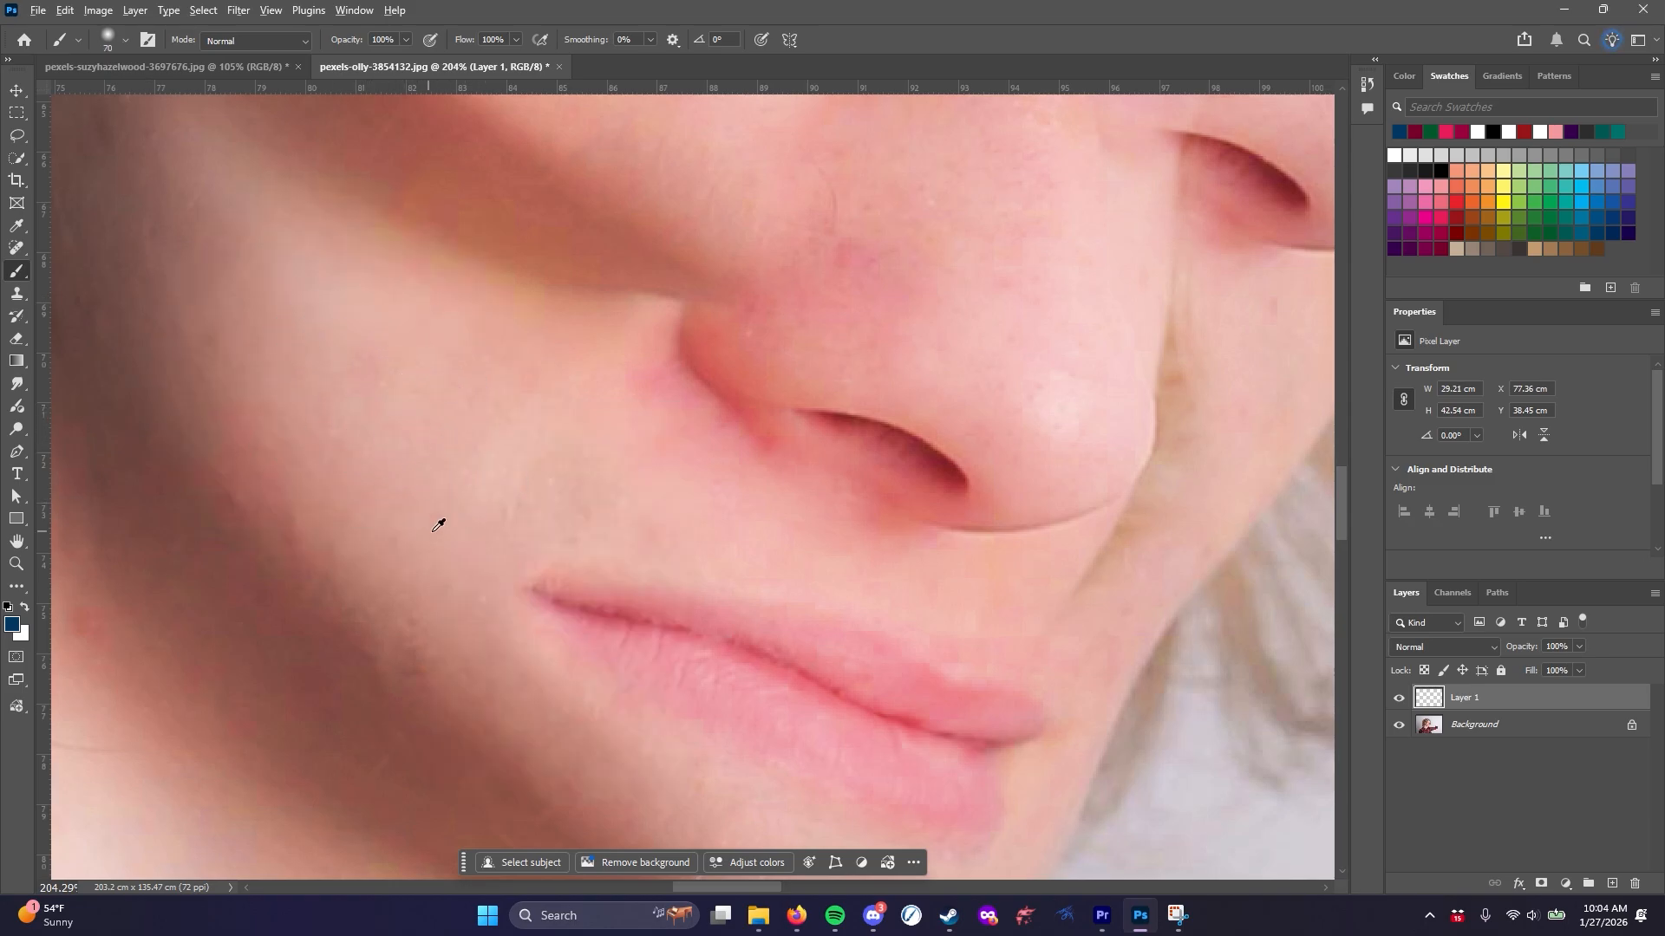
alt+click(438, 527)
mouse_move(460, 402)
mouse_down()
mouse_move(368, 372)
mouse_move(363, 337)
mouse_move(500, 478)
mouse_move(576, 477)
mouse_move(637, 558)
mouse_up()
scroll(499, 594, down, 10)
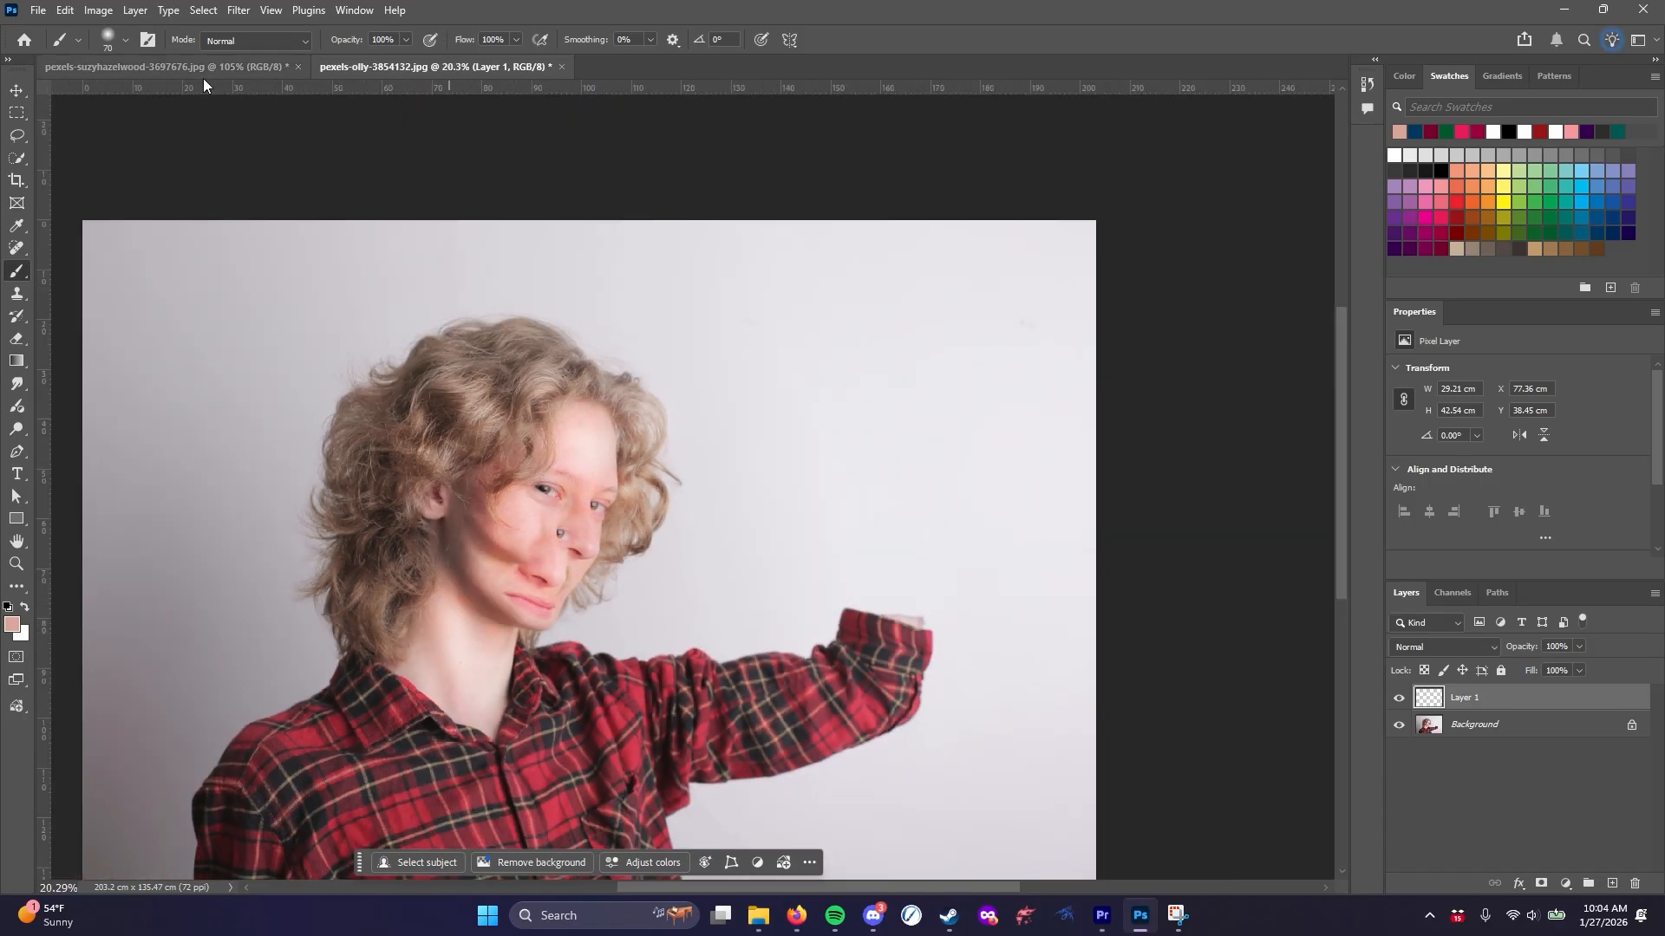
Compare the old bedroom photo with the retouched portrait, viewing the scratches over the bed and the whole figure
click(197, 69)
scroll(495, 542, down, 8)
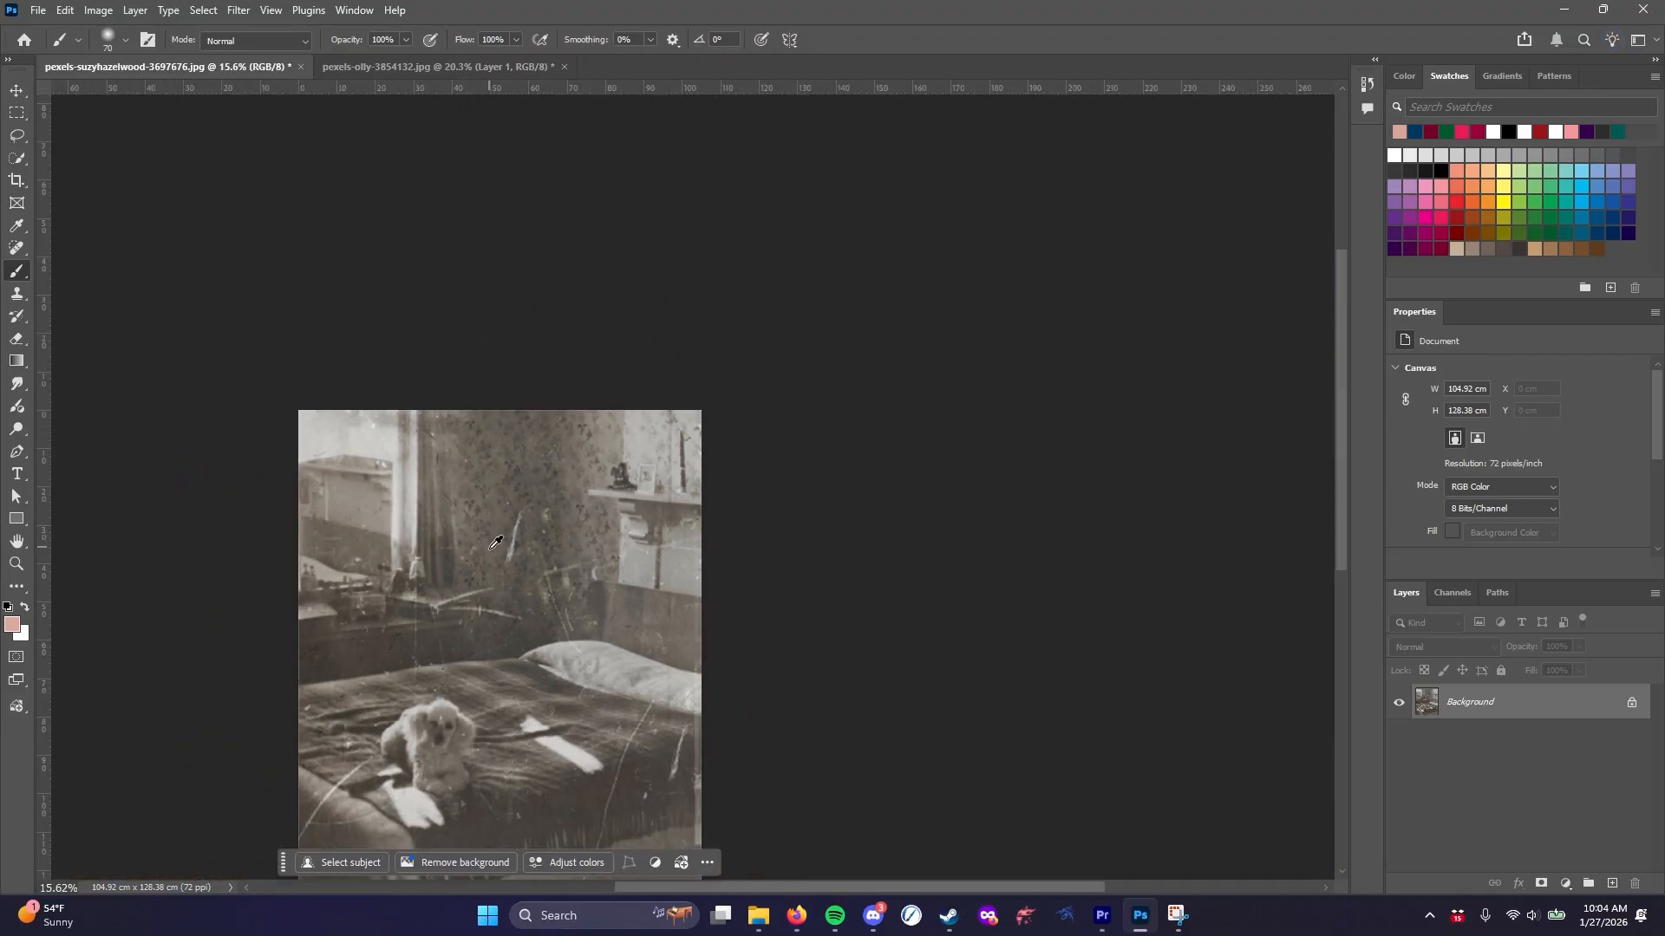
scroll(496, 542, down, 5)
scroll(526, 525, up, 7)
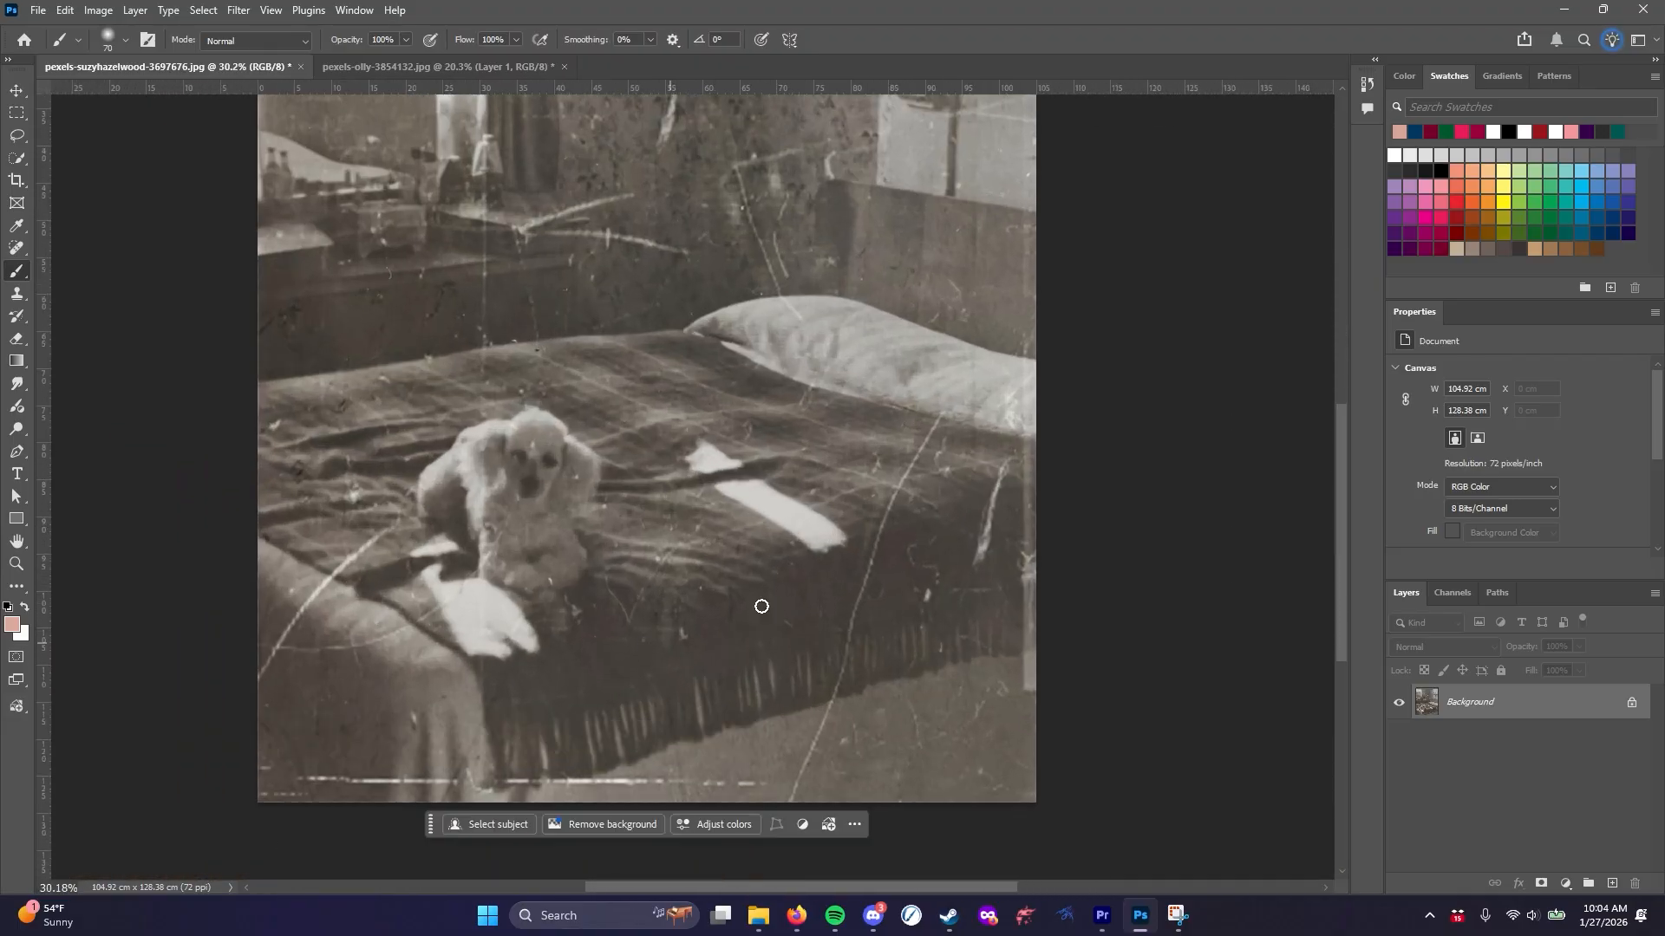
click(438, 67)
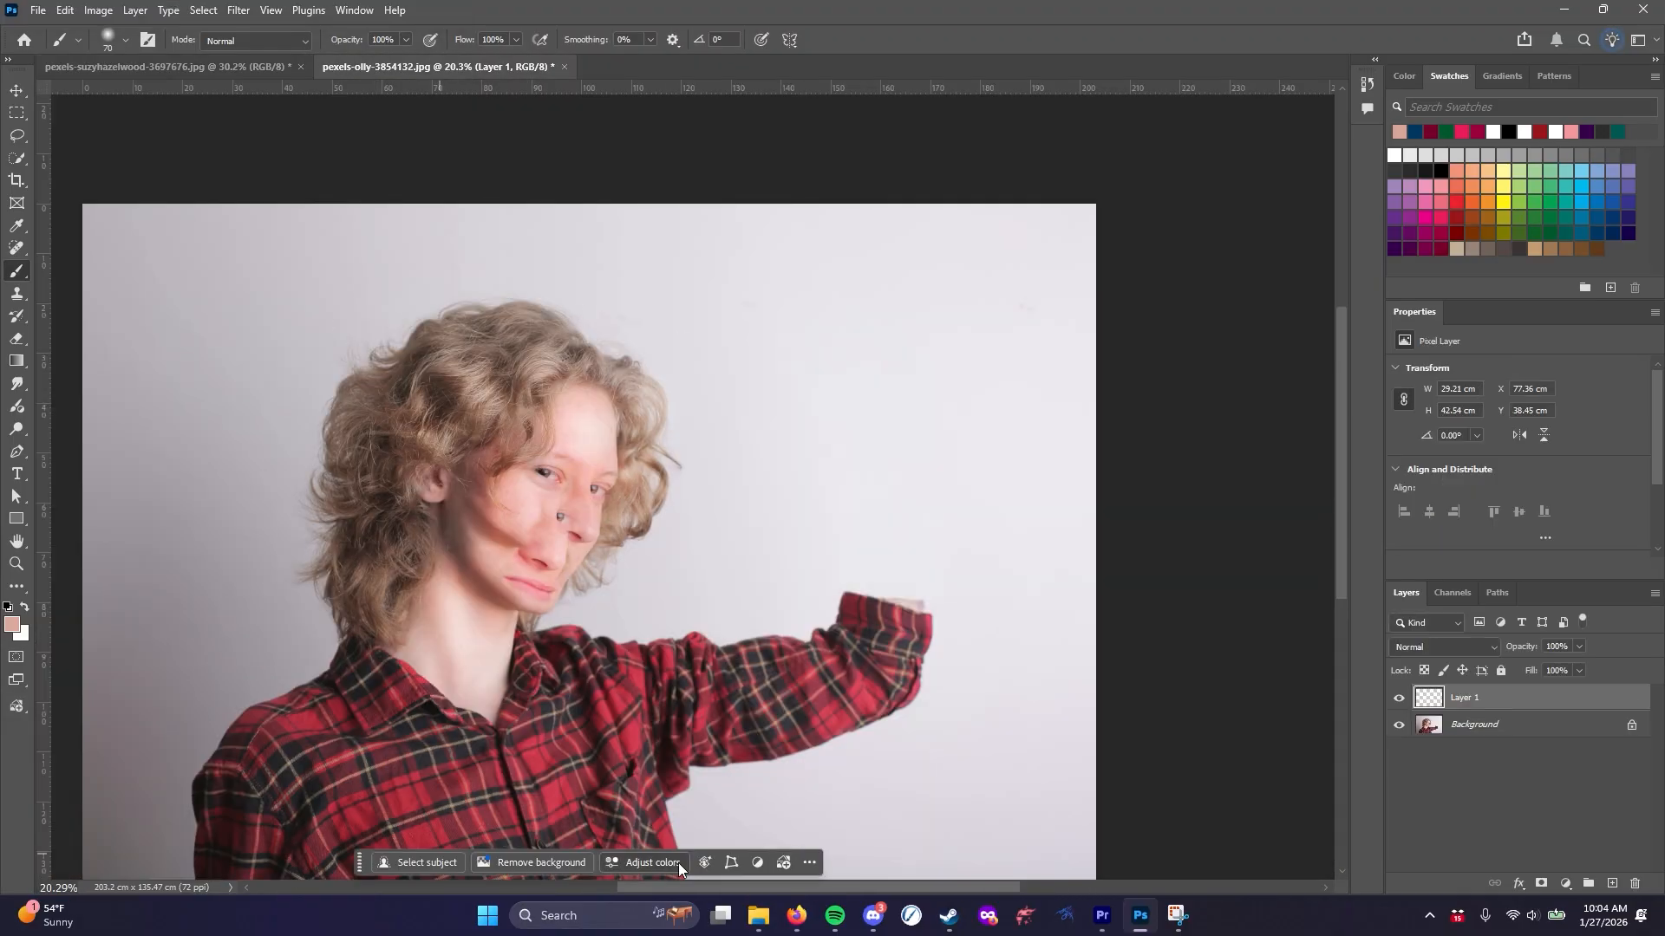
scroll(668, 638, down, 2)
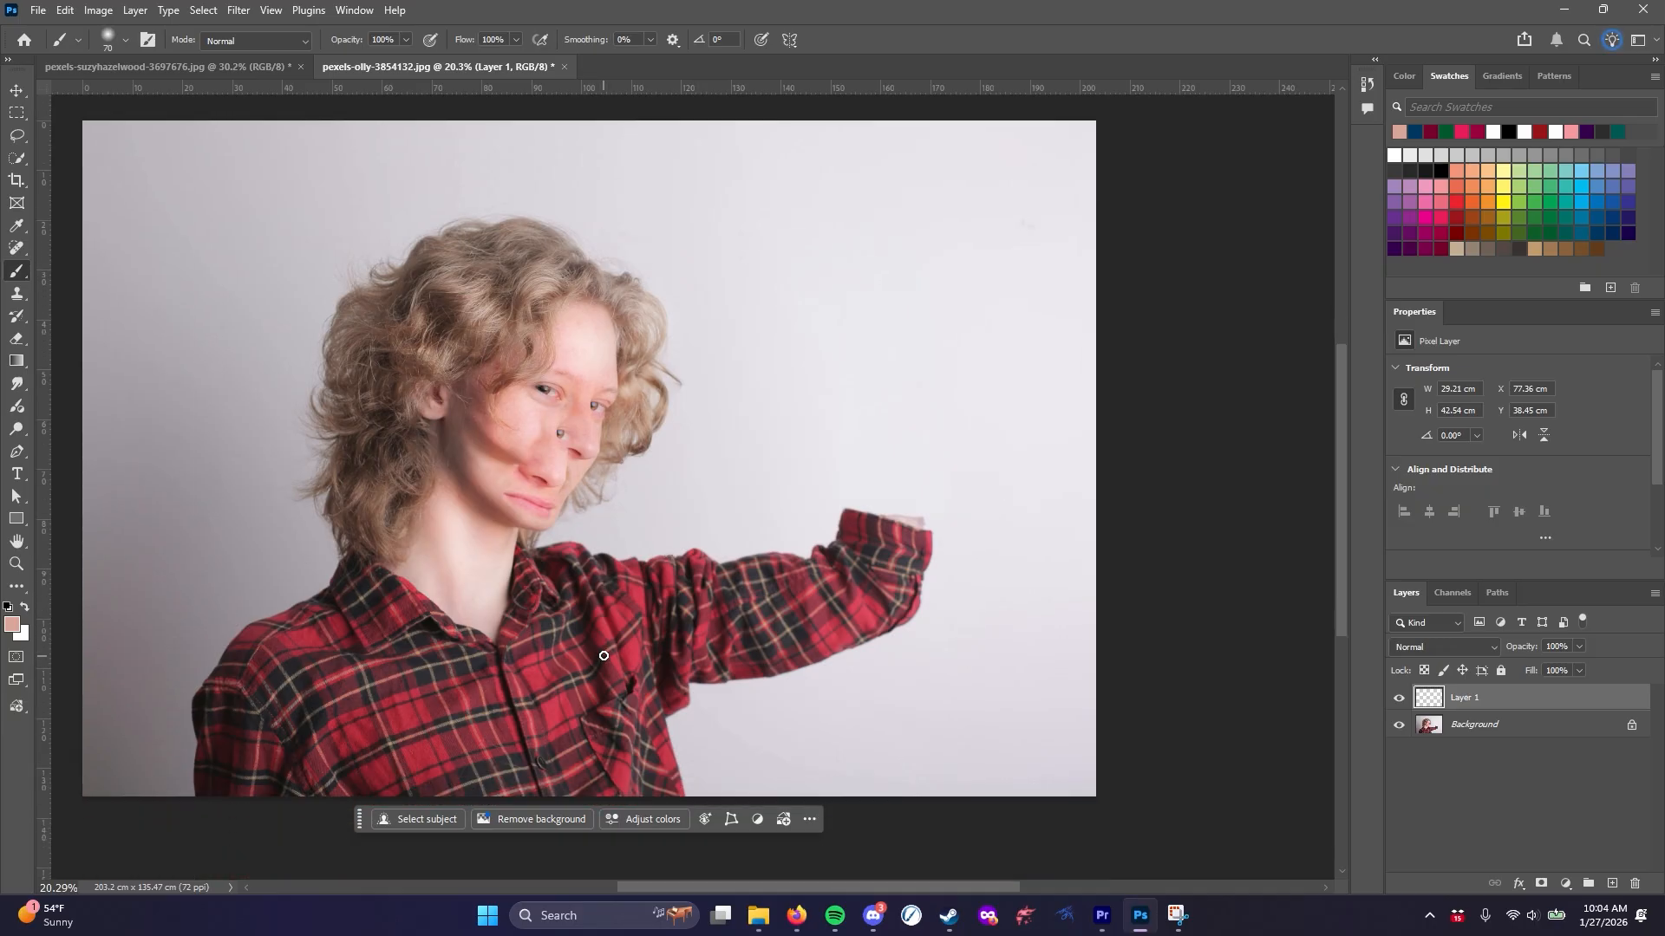
Switch to the old bedroom photo and remove the light spots and curved scratch from the dark blanket with a size 45 Spot Healing Brush
click(211, 66)
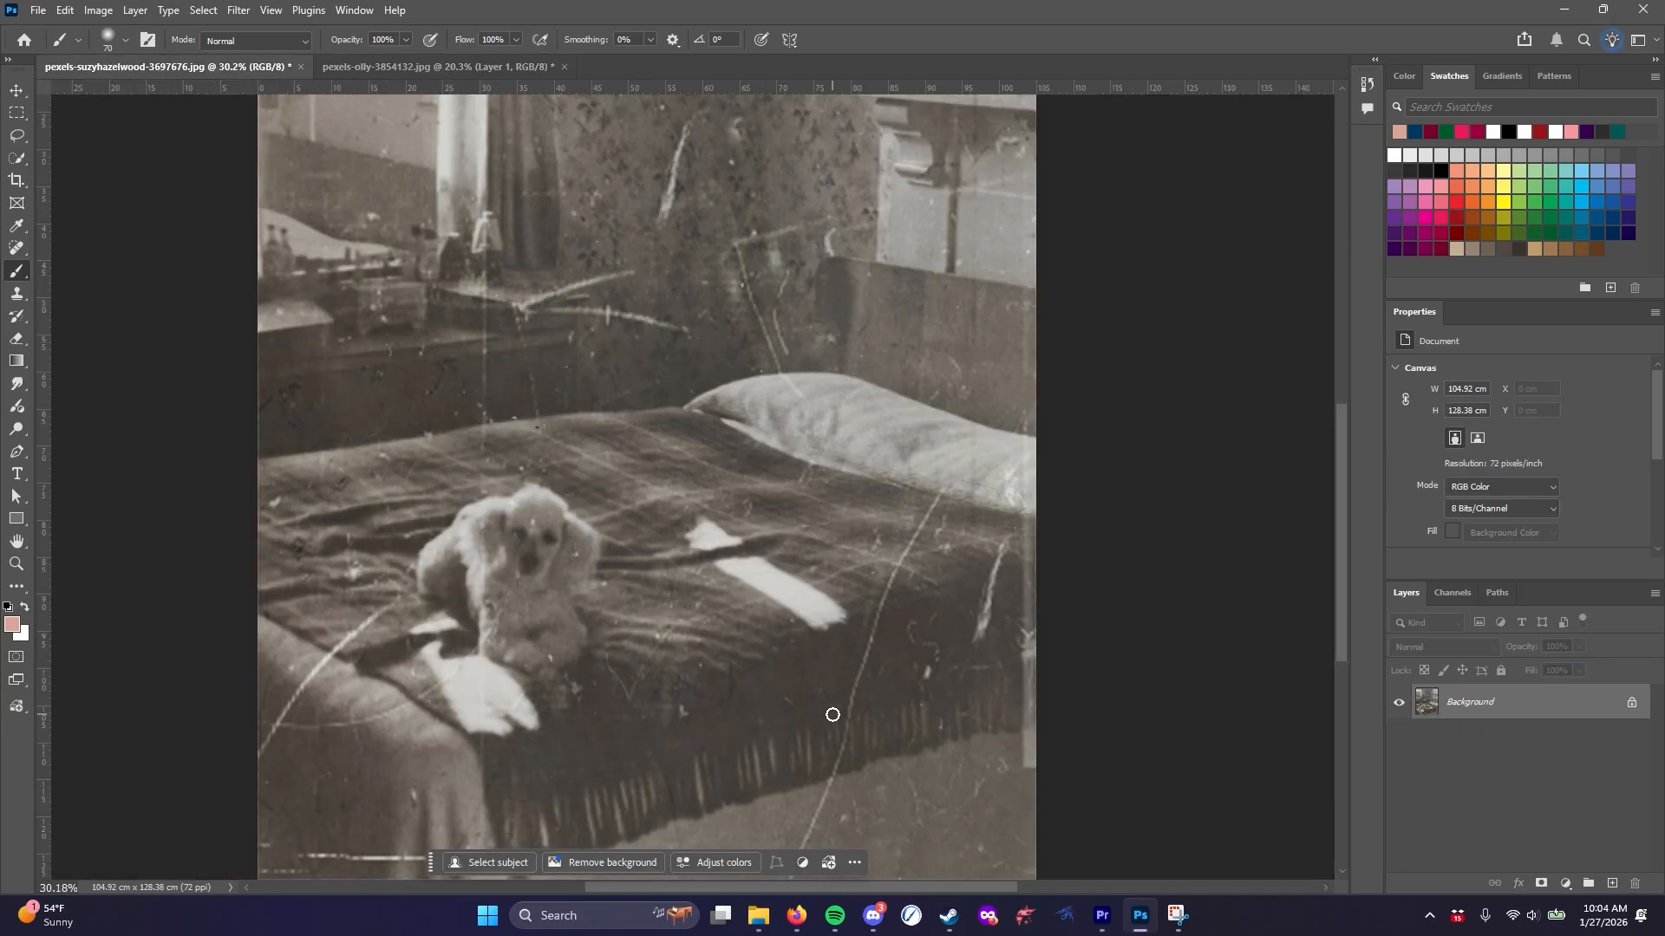
click(16, 249)
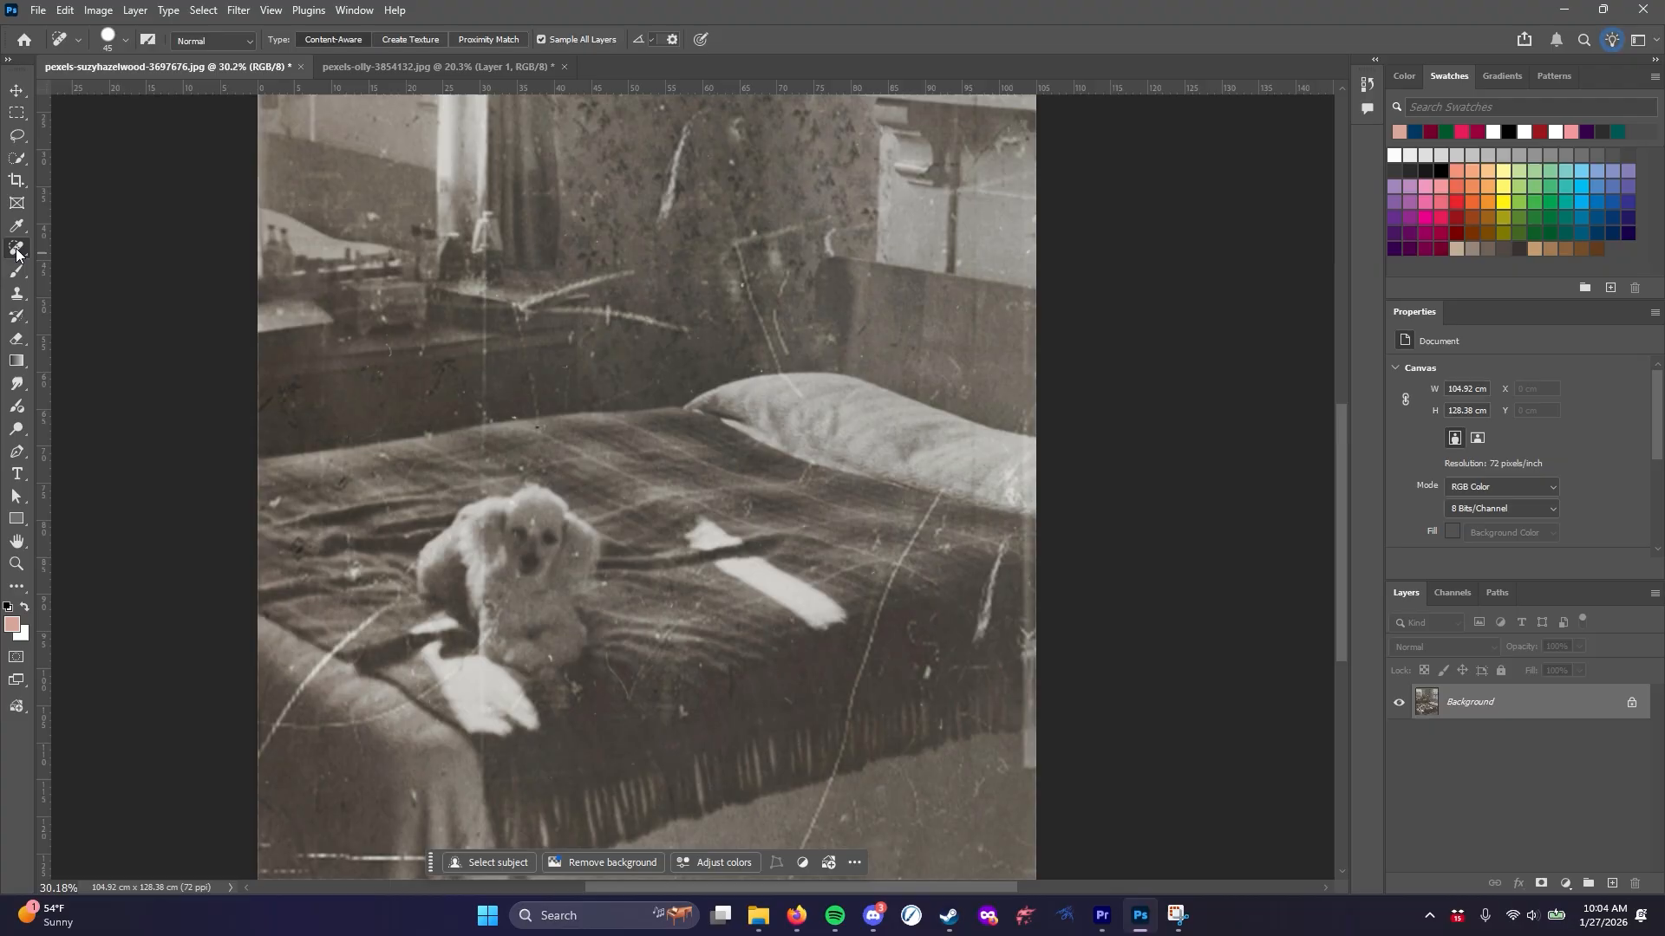
scroll(691, 758, up, 4)
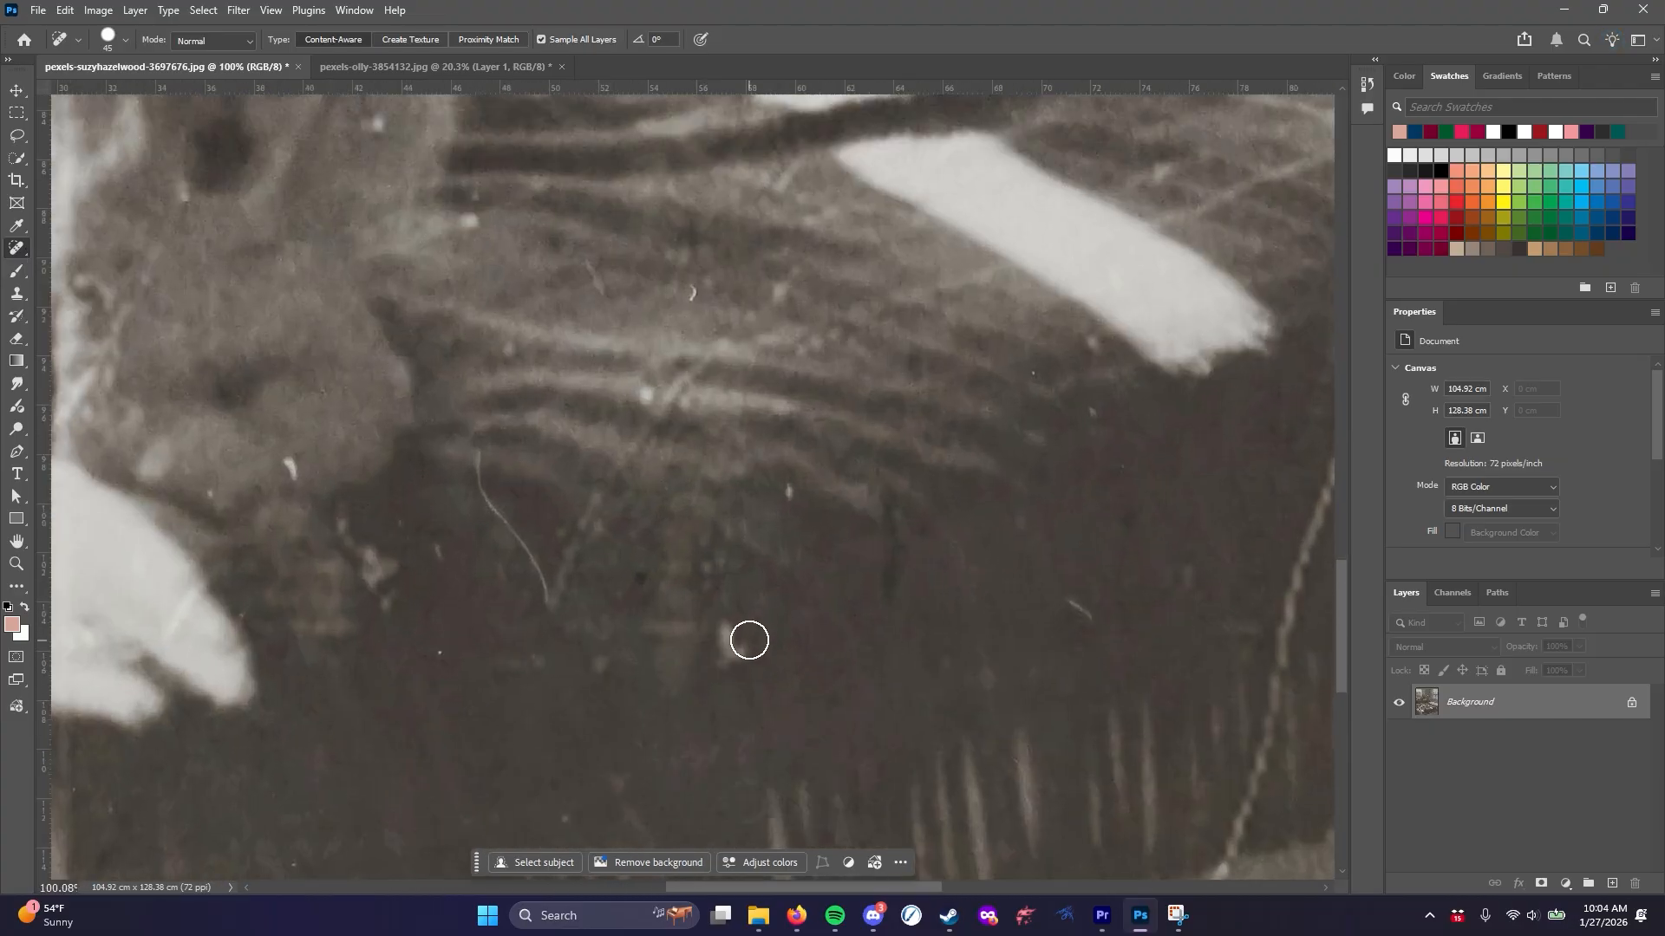
drag(724, 666, 751, 668)
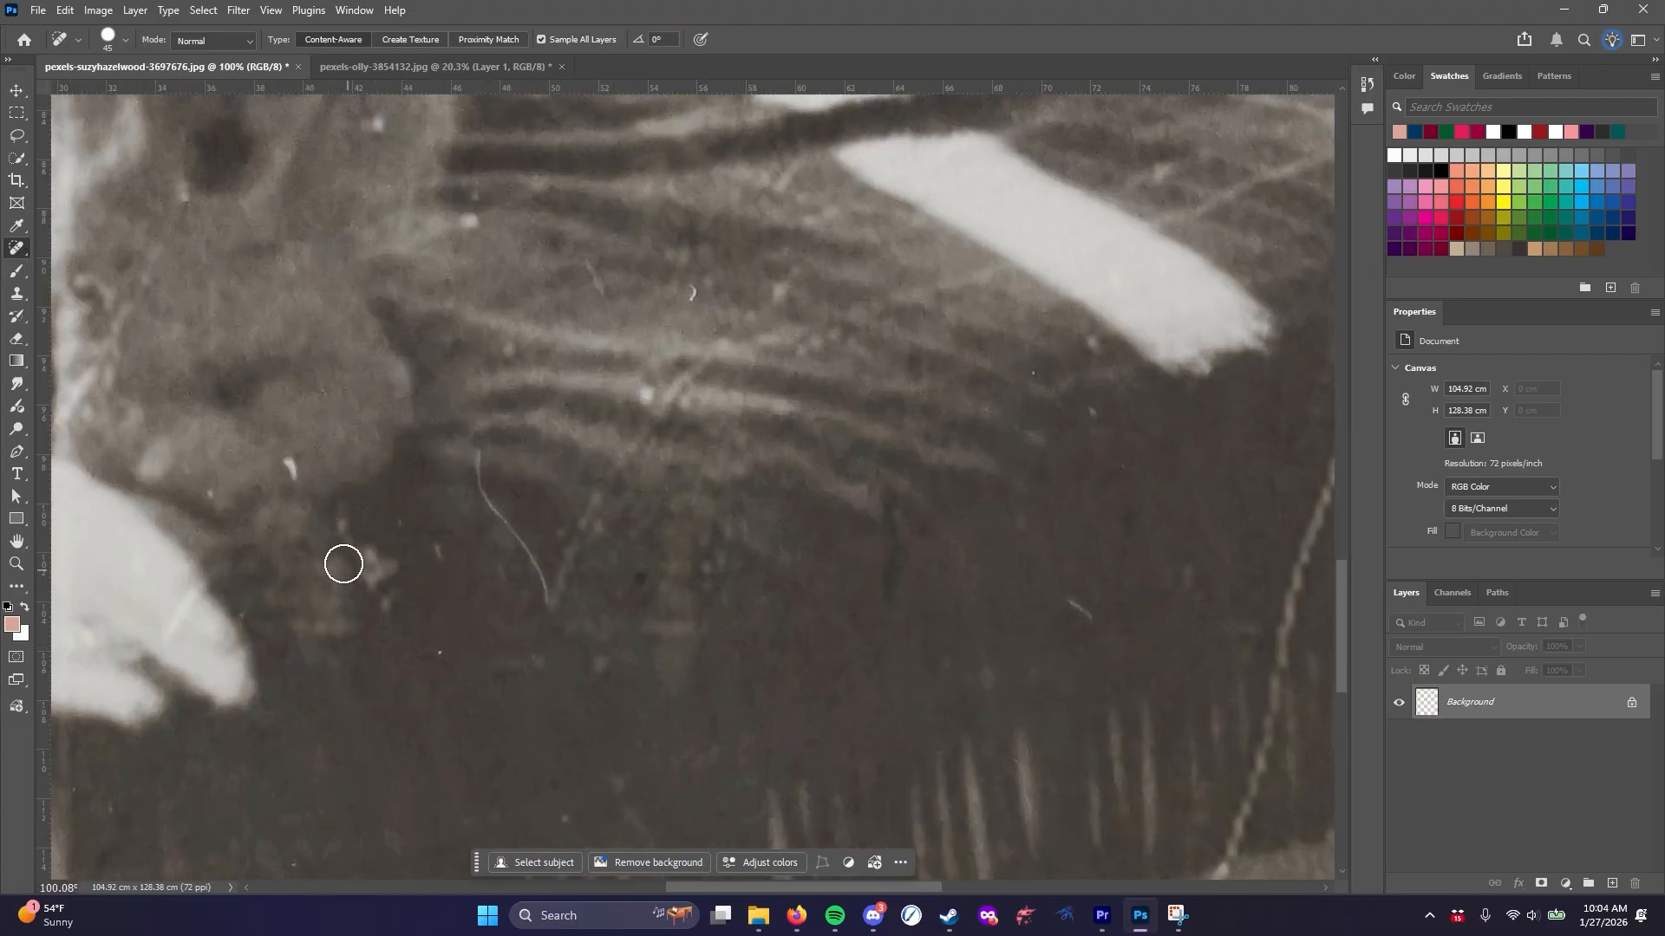
mouse_move(348, 531)
mouse_down()
mouse_move(384, 596)
mouse_move(402, 563)
mouse_move(476, 537)
mouse_move(518, 652)
mouse_move(550, 686)
mouse_up()
click(438, 548)
scroll(538, 708, up, 2)
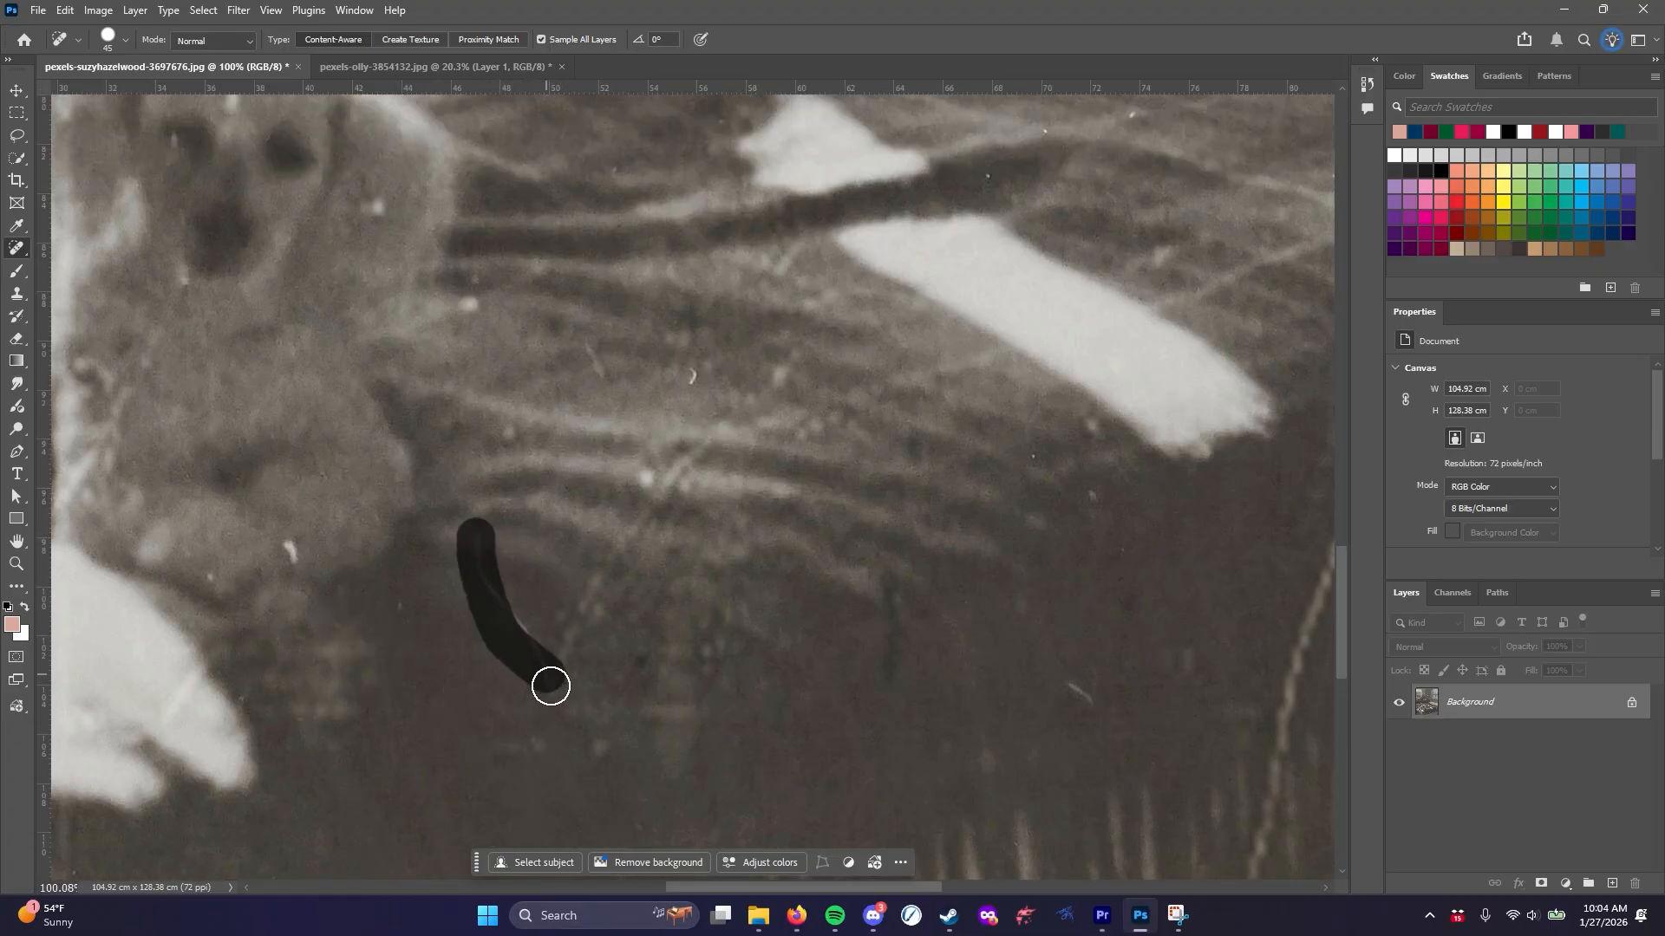
drag(516, 617, 516, 618)
drag(513, 607, 533, 667)
scroll(375, 631, up, 2)
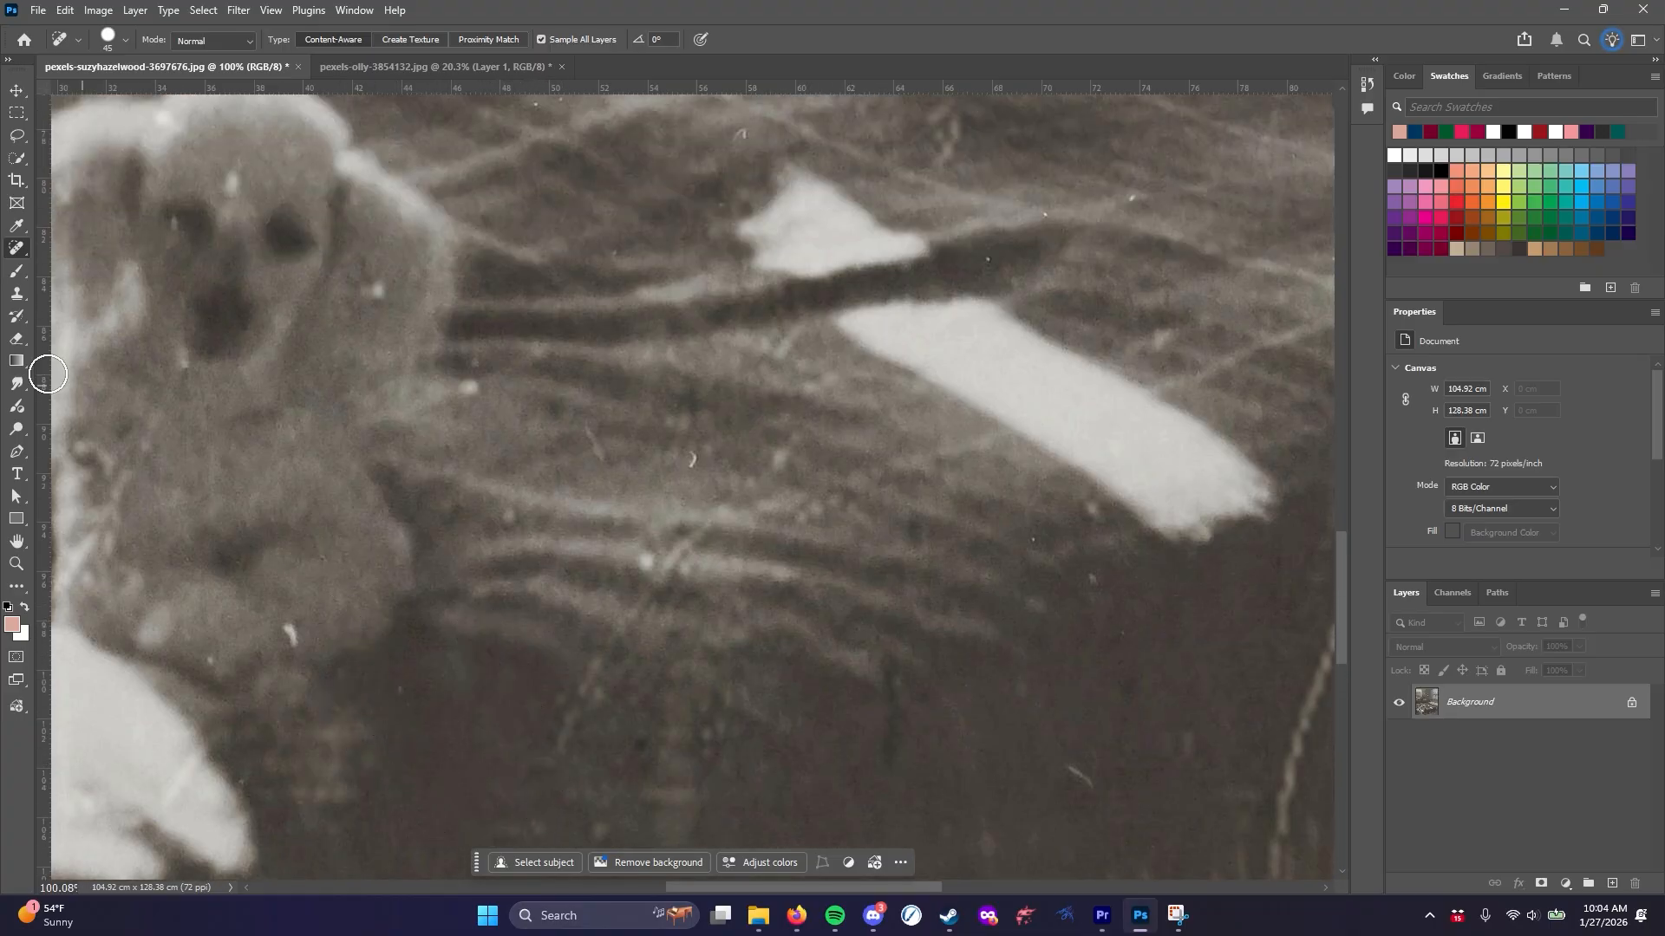
Darken the dog's eyes and muzzle using the Burn tool at size 200, with the Midtones range and 50% exposure
click(15, 390)
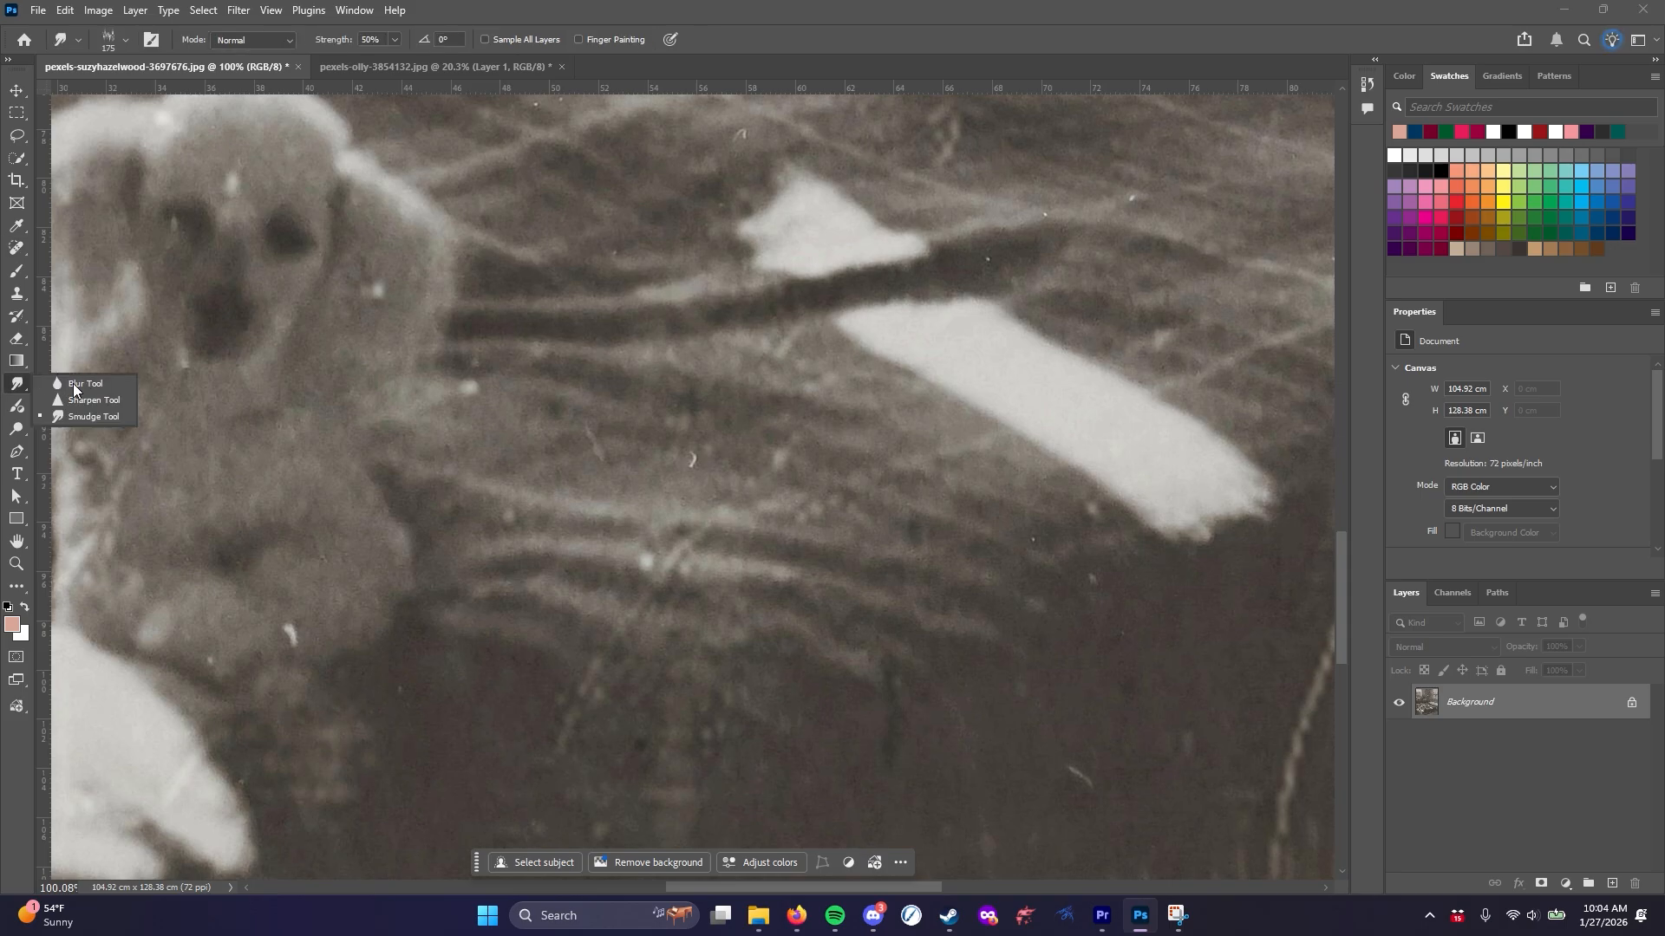
click(16, 429)
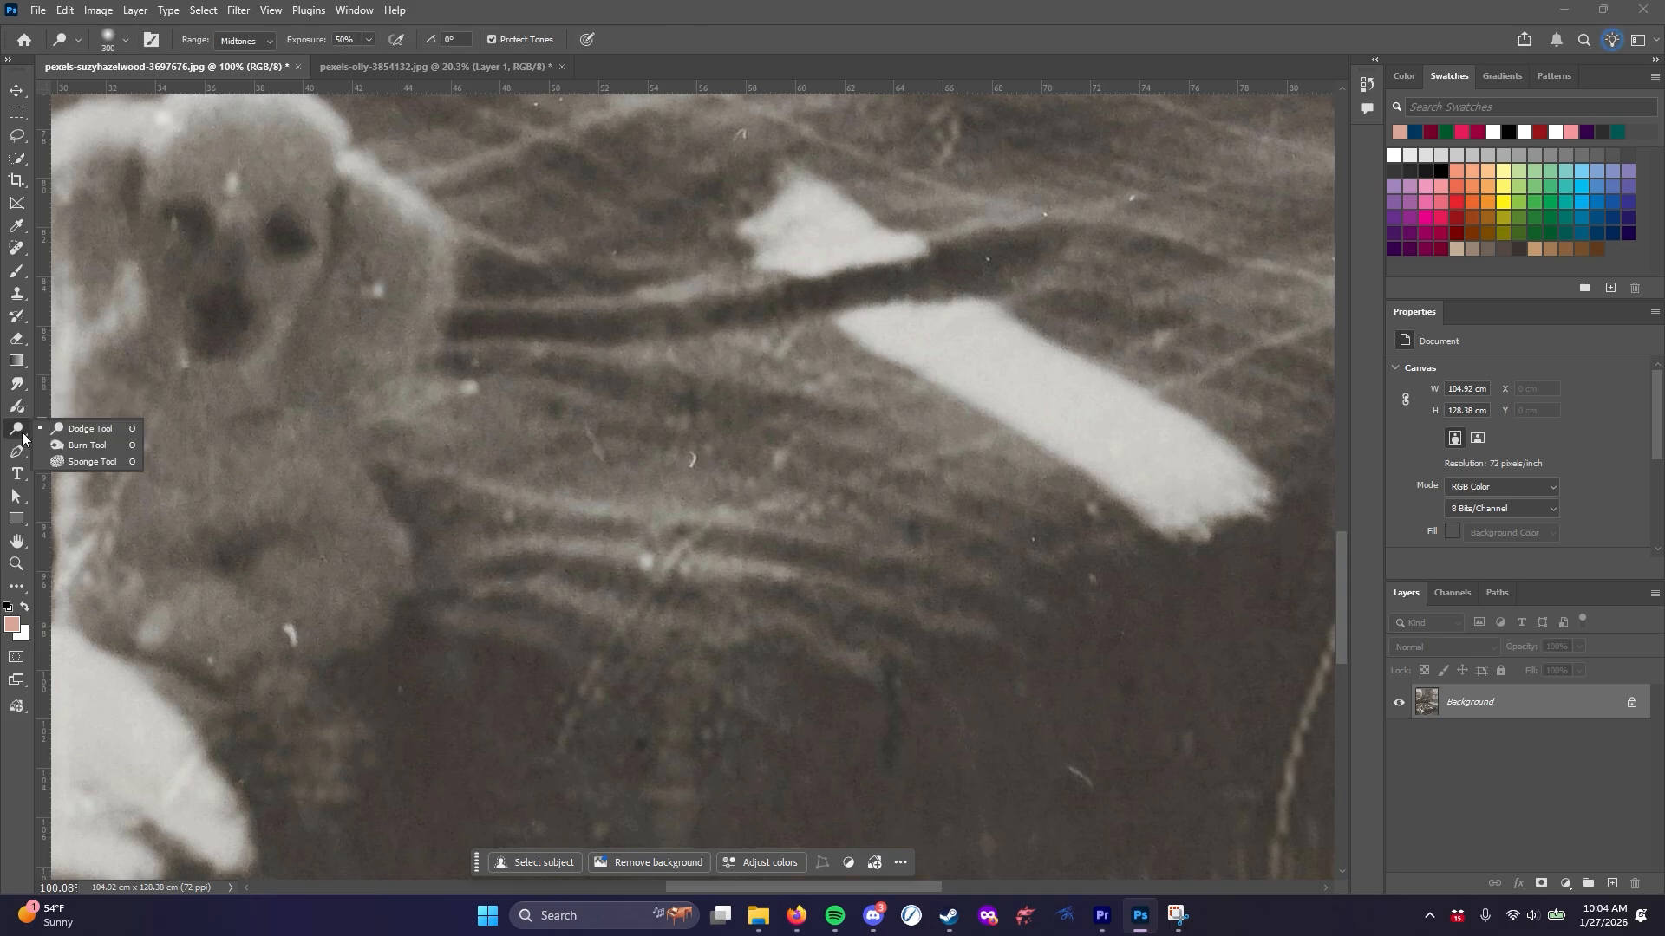
click(61, 445)
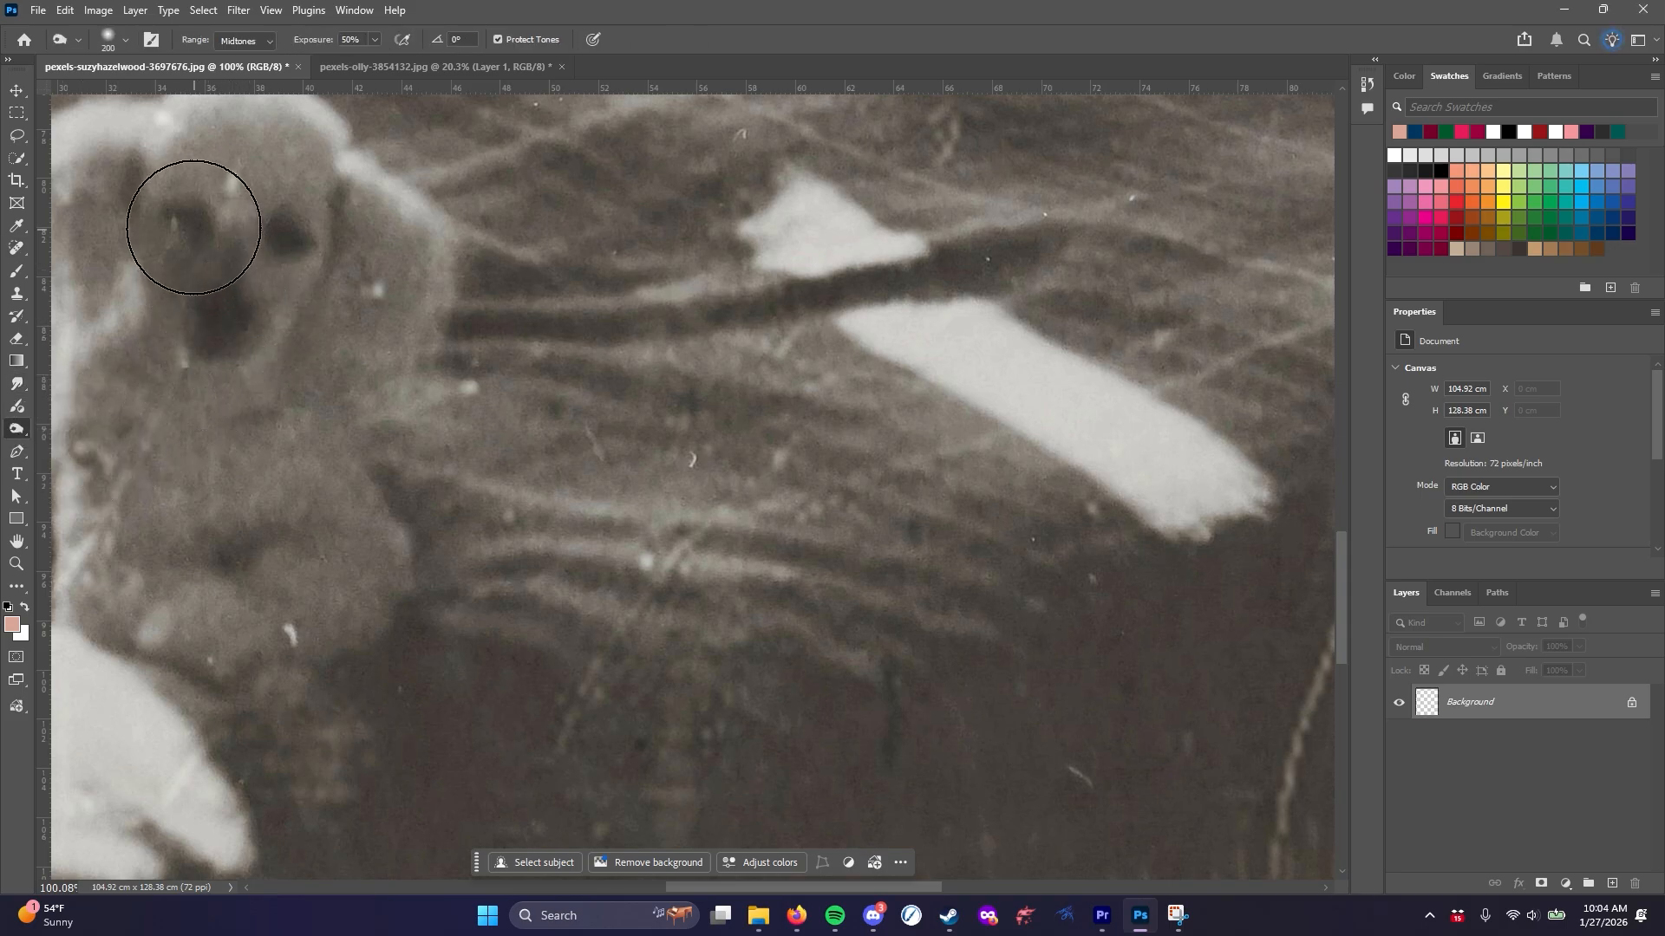
drag(234, 324, 219, 328)
Enlarge the Burn brush to size 900 and darken the blanket's front side and fringe along the bed's lower edge
scroll(259, 613, down, 3)
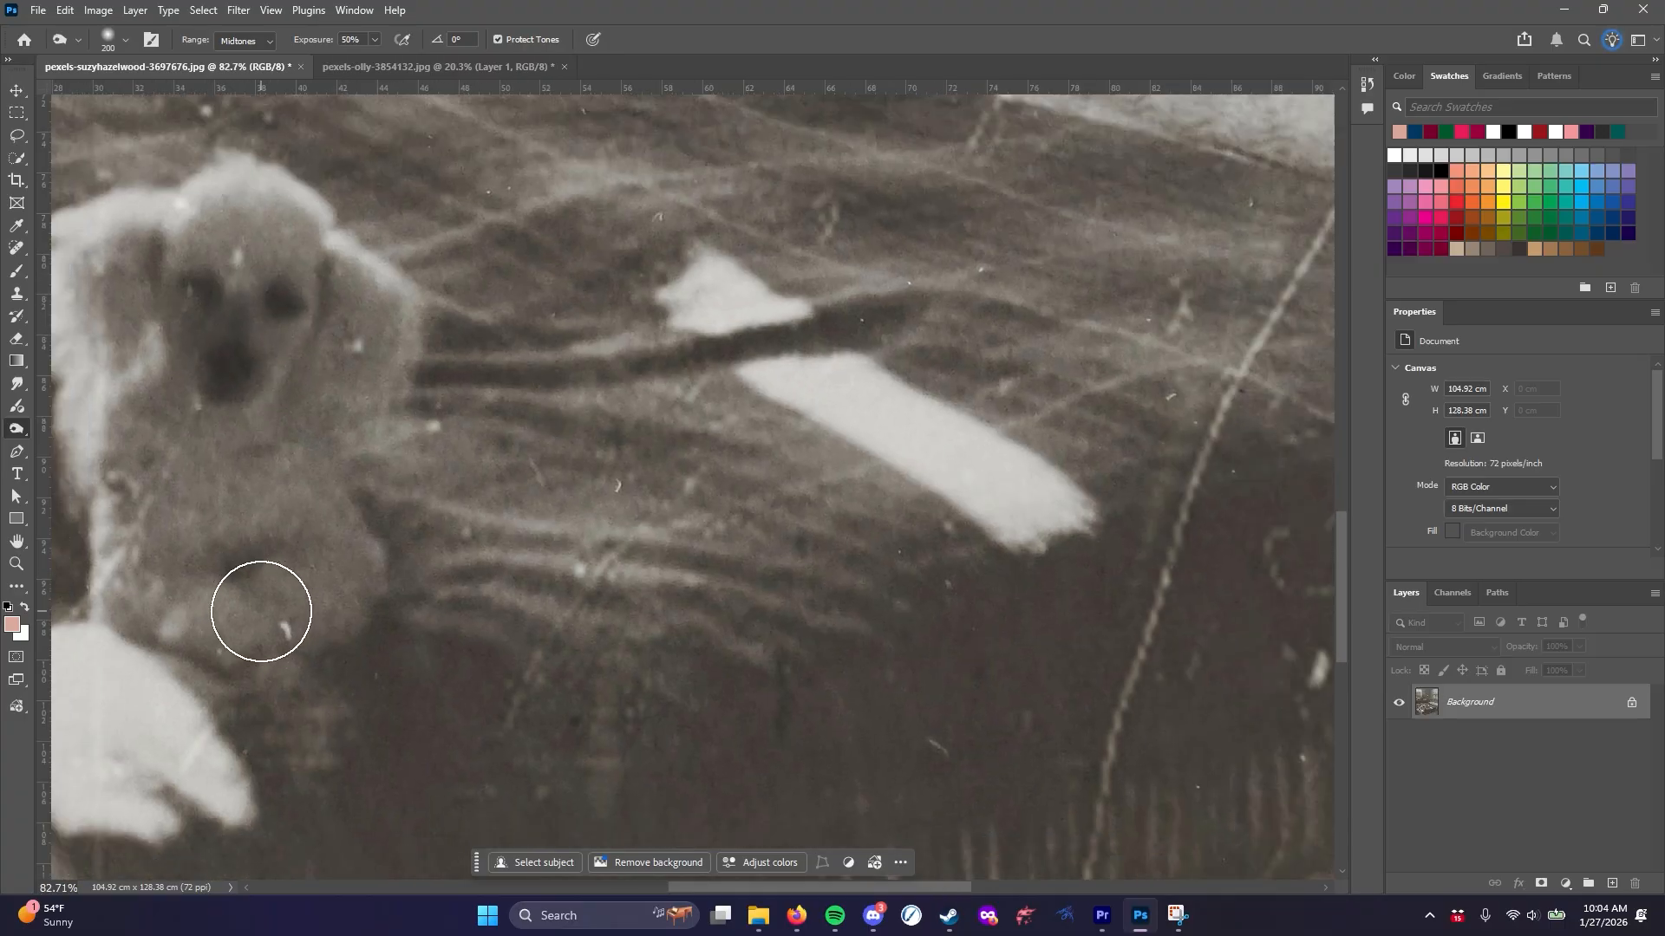
scroll(724, 656, down, 2)
scroll(730, 656, down, 6)
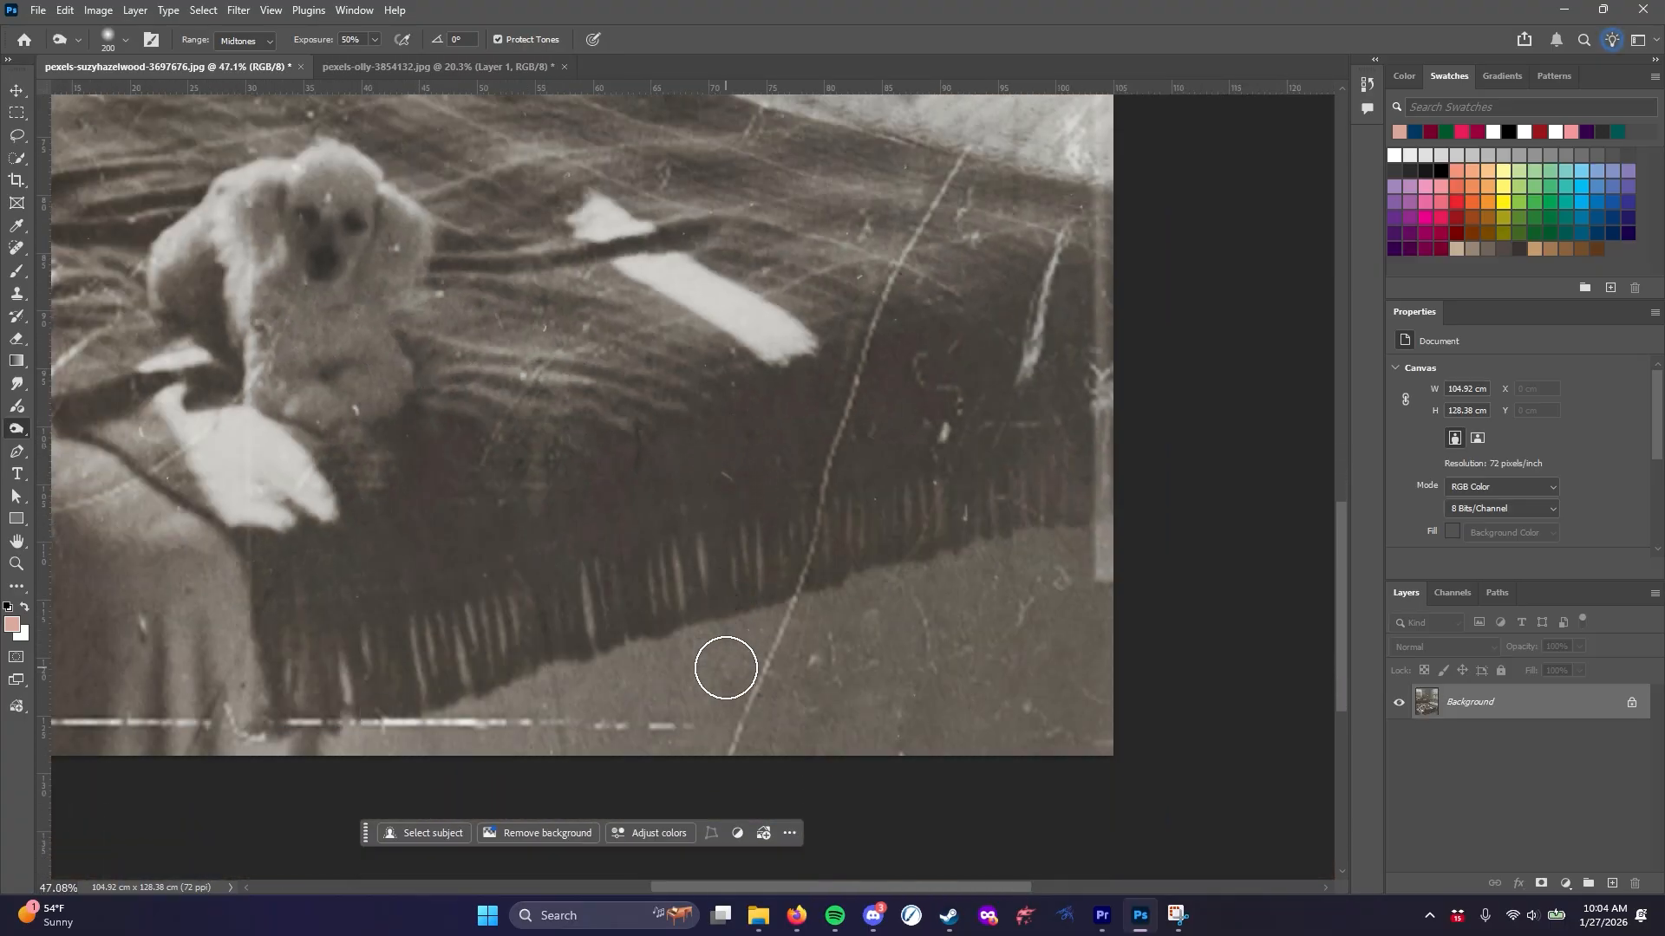
key(])
key(])
key(])
key(])
key(])
key(])
key(])
key(])
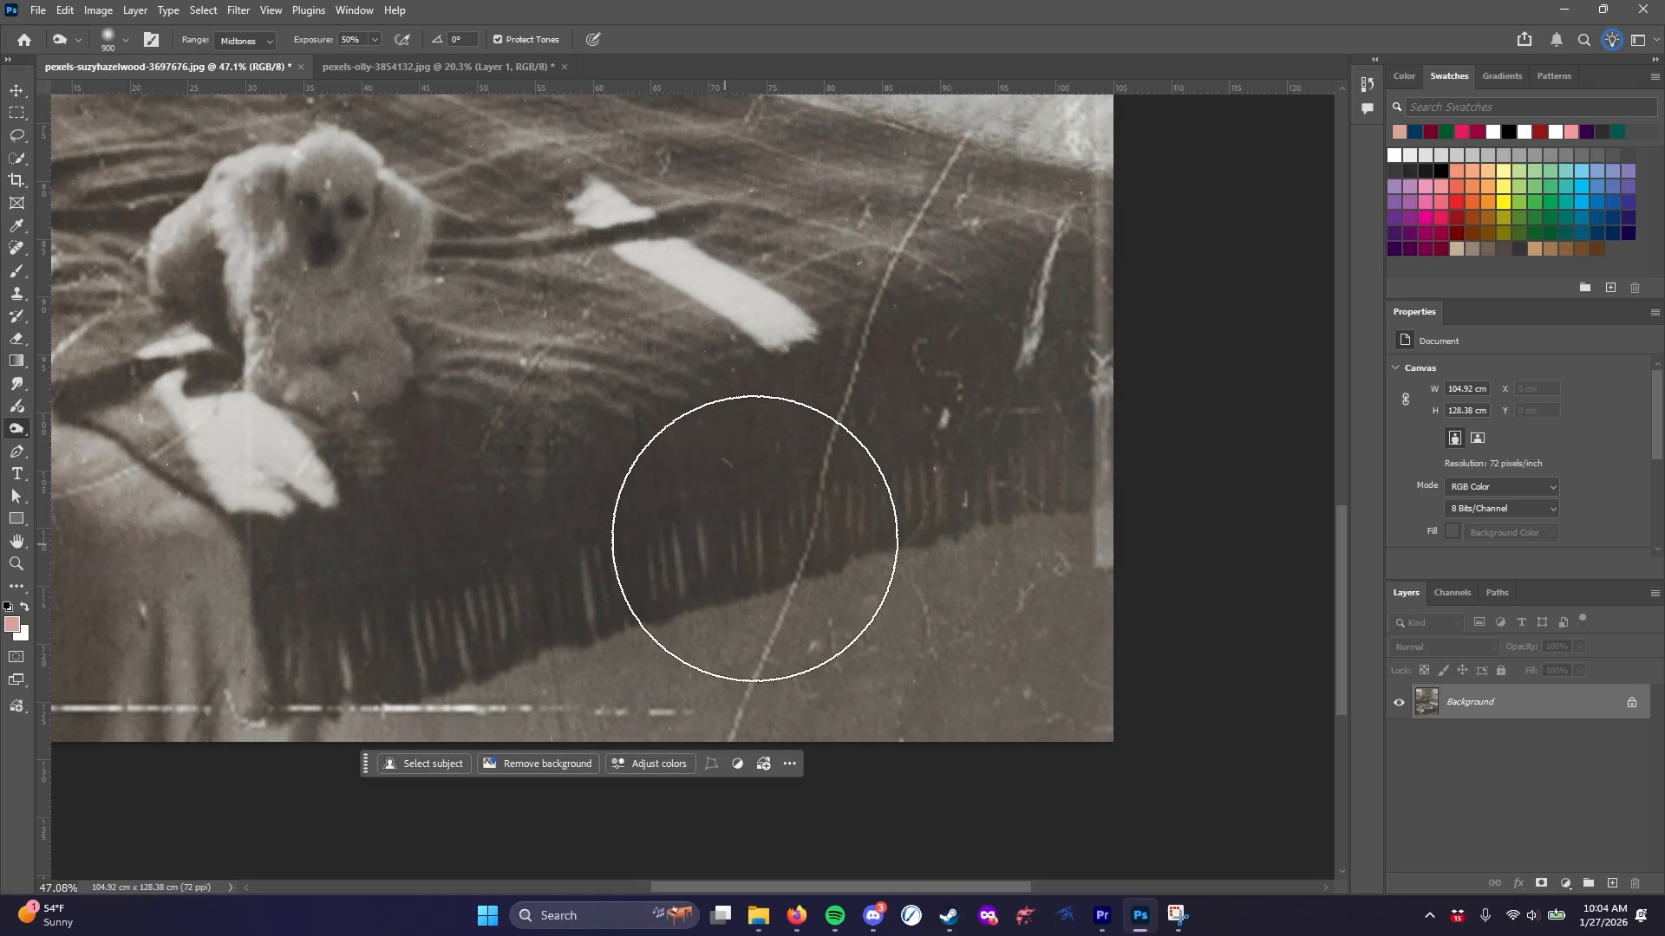
mouse_move(1076, 387)
mouse_down()
mouse_move(330, 625)
mouse_move(1104, 423)
mouse_move(339, 625)
mouse_up()
Darken the patterned wallpaper and the curtain beside the window with the size 900 Burn brush, and review the whole photo
scroll(940, 624, up, 10)
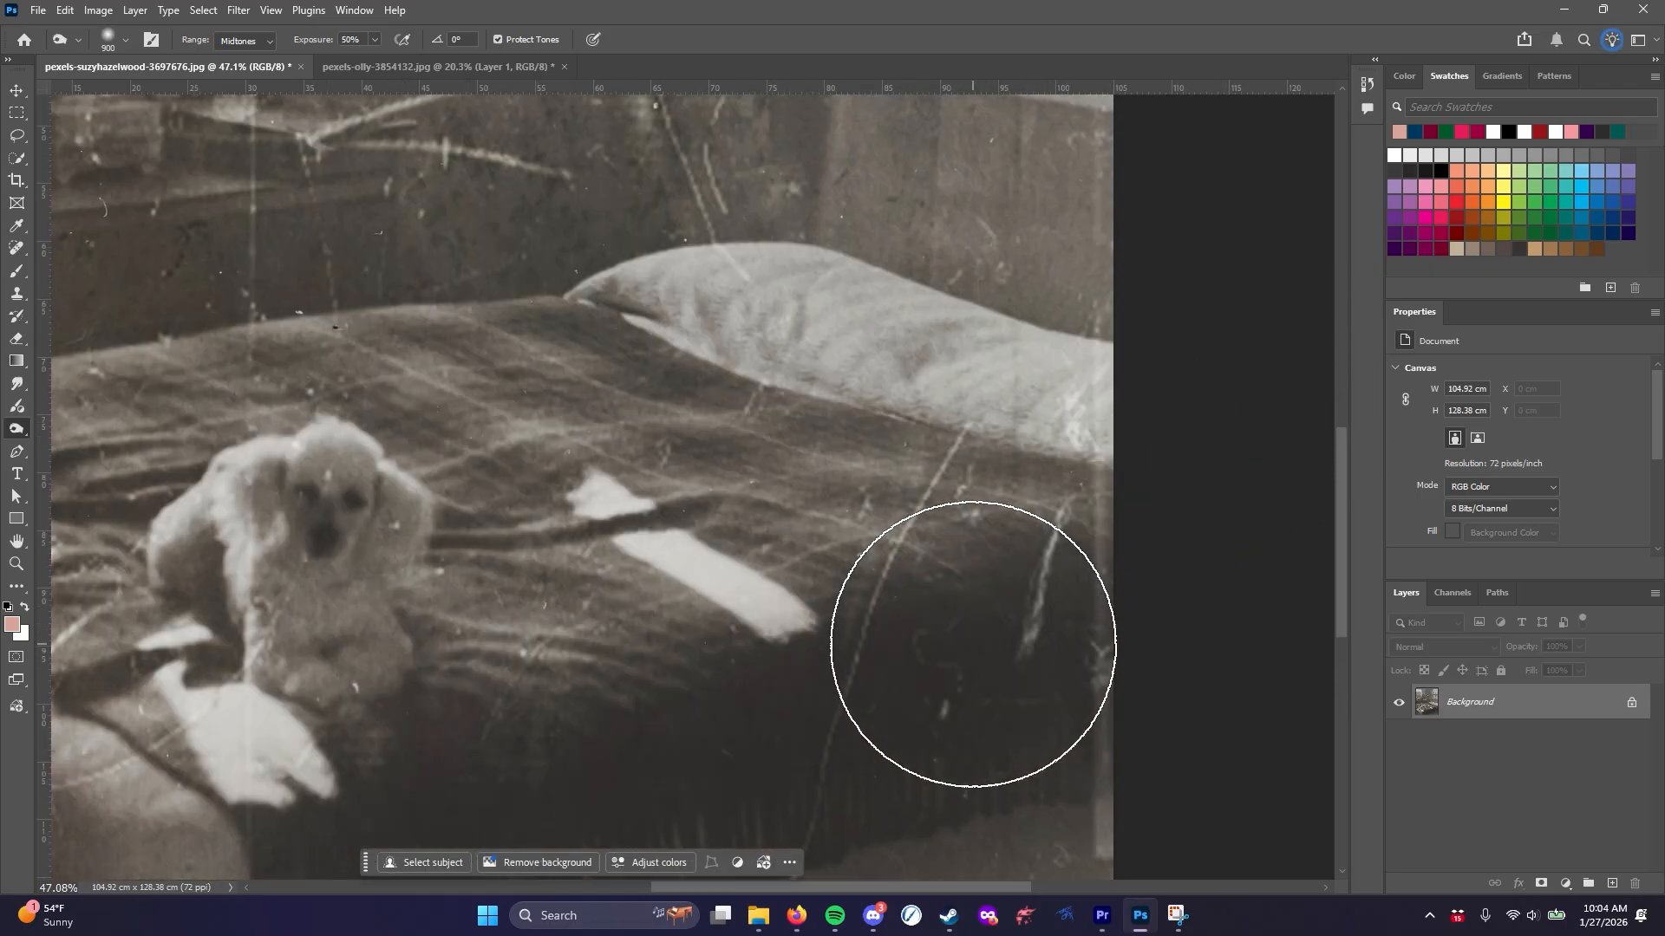
scroll(976, 644, up, 6)
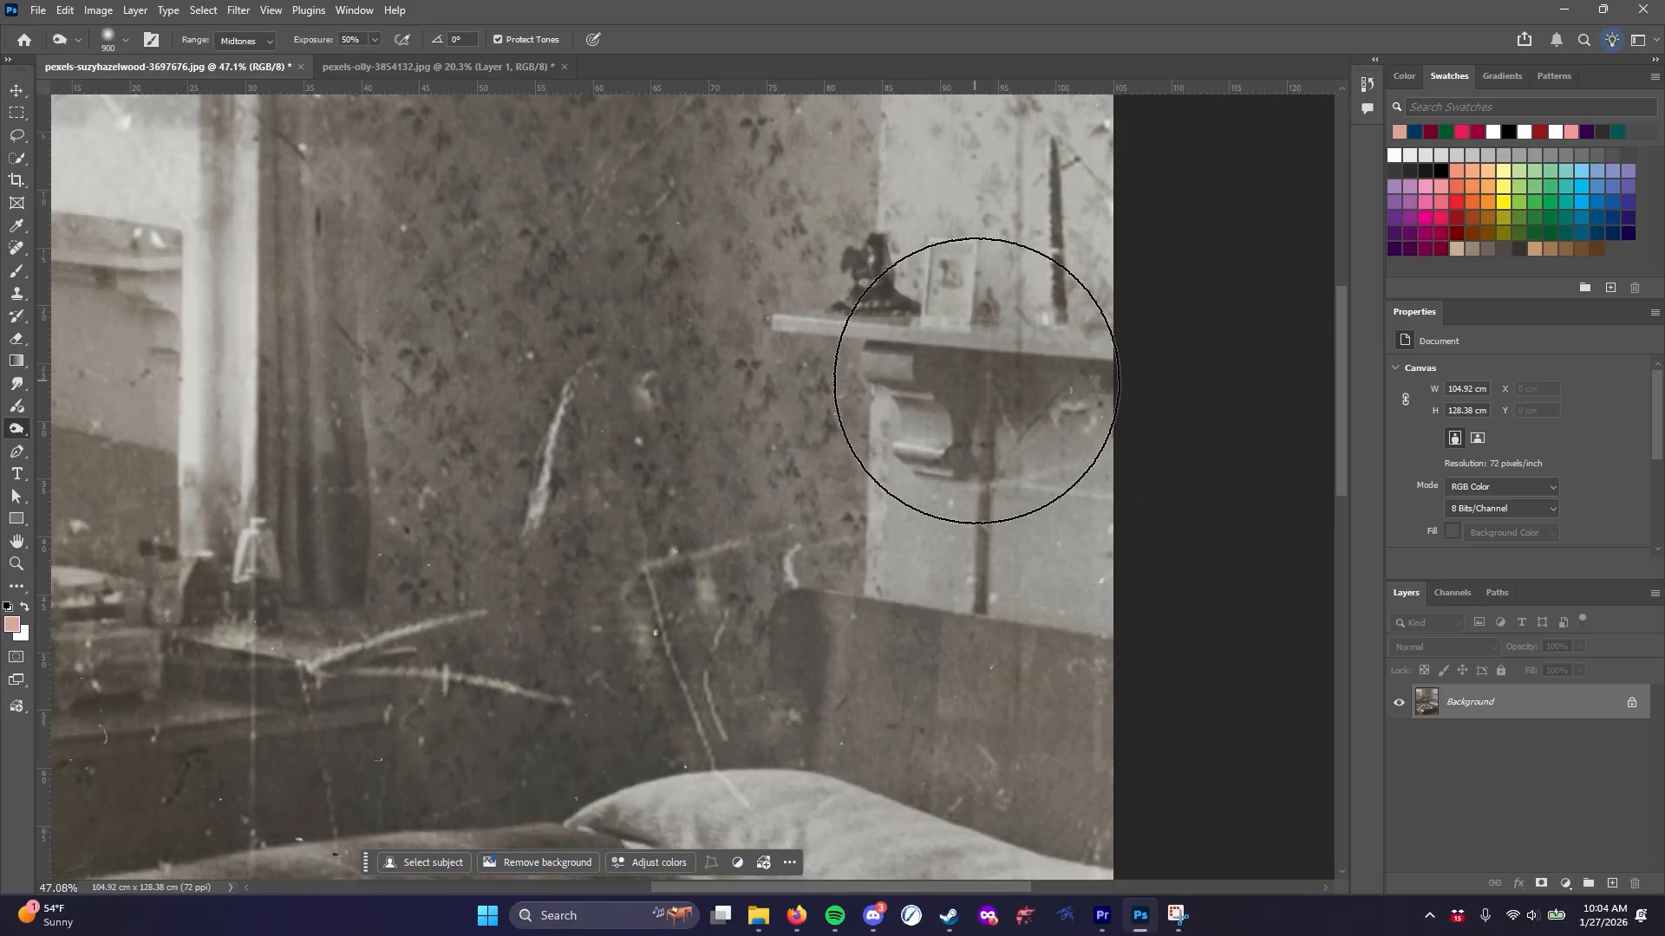
scroll(447, 607, up, 3)
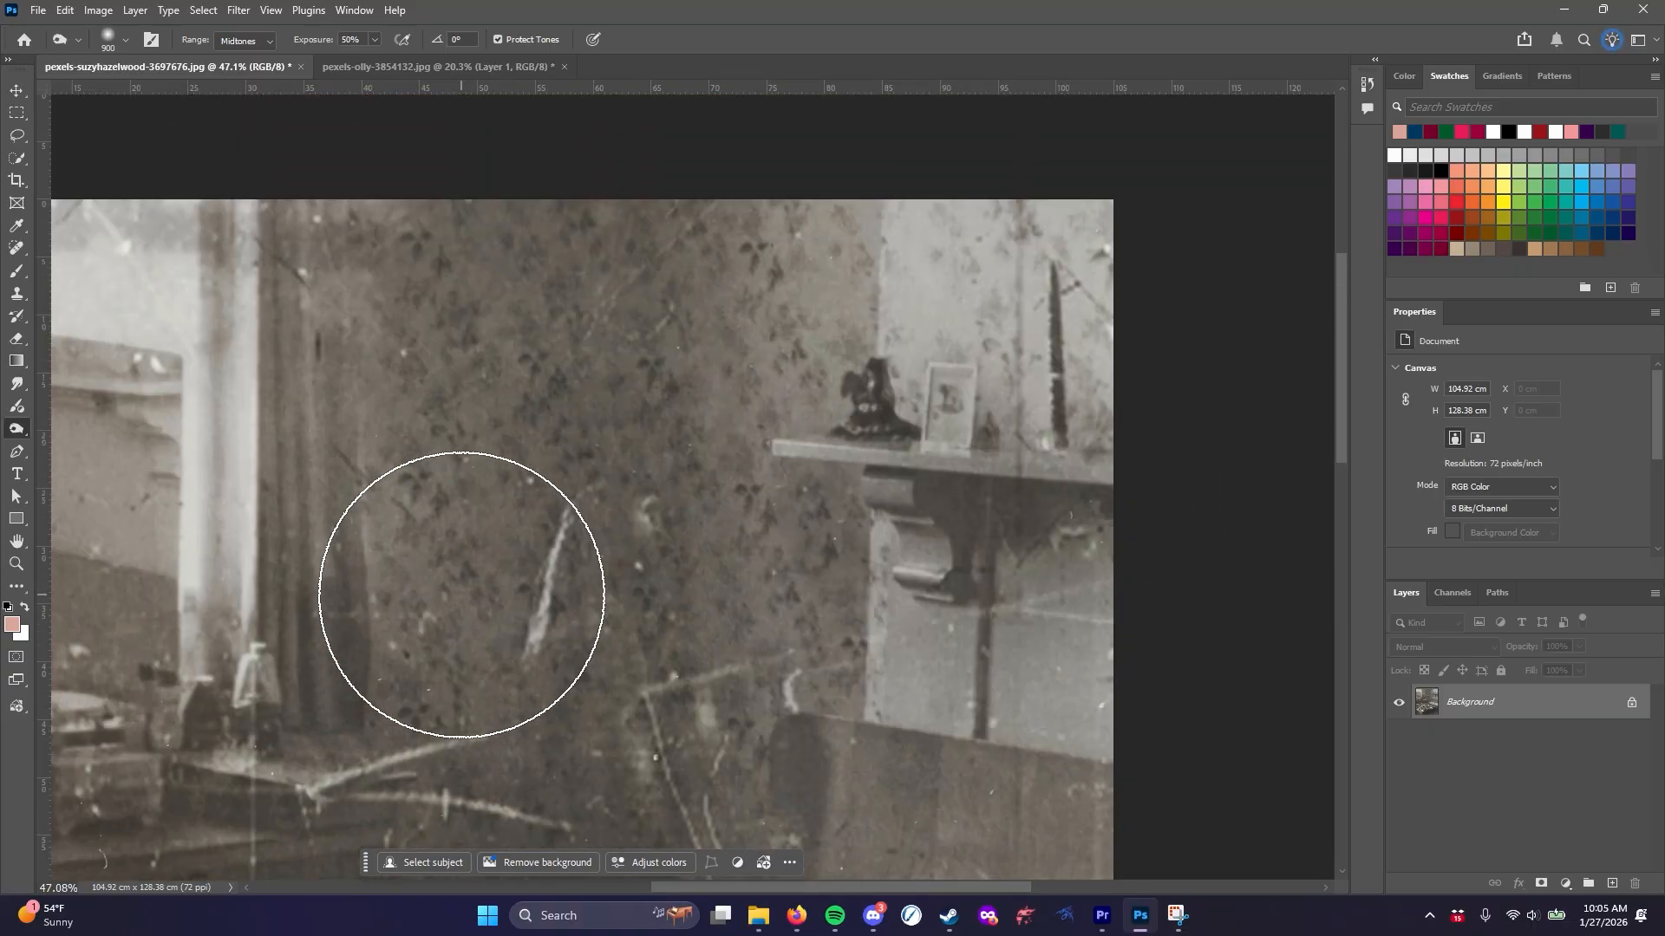
mouse_move(461, 293)
mouse_down()
mouse_move(630, 340)
mouse_move(838, 271)
mouse_move(510, 311)
mouse_move(339, 272)
mouse_move(202, 341)
mouse_up()
alt+scroll(595, 639, down, 3)
scroll(624, 694, down, 6)
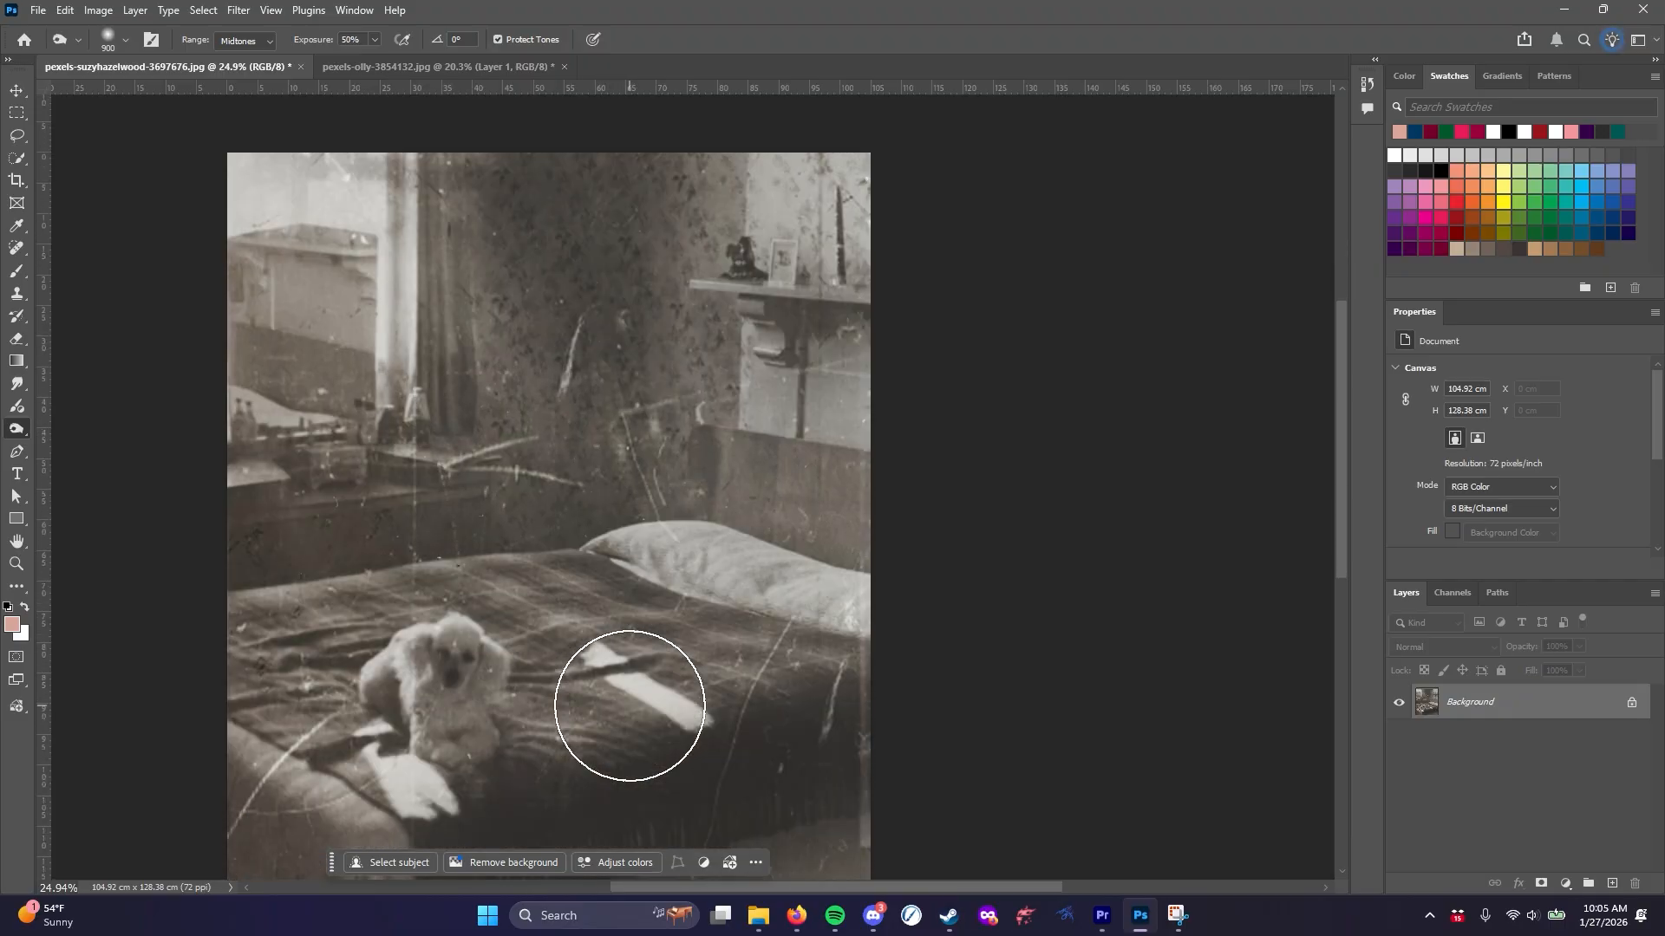
scroll(865, 688, down, 2)
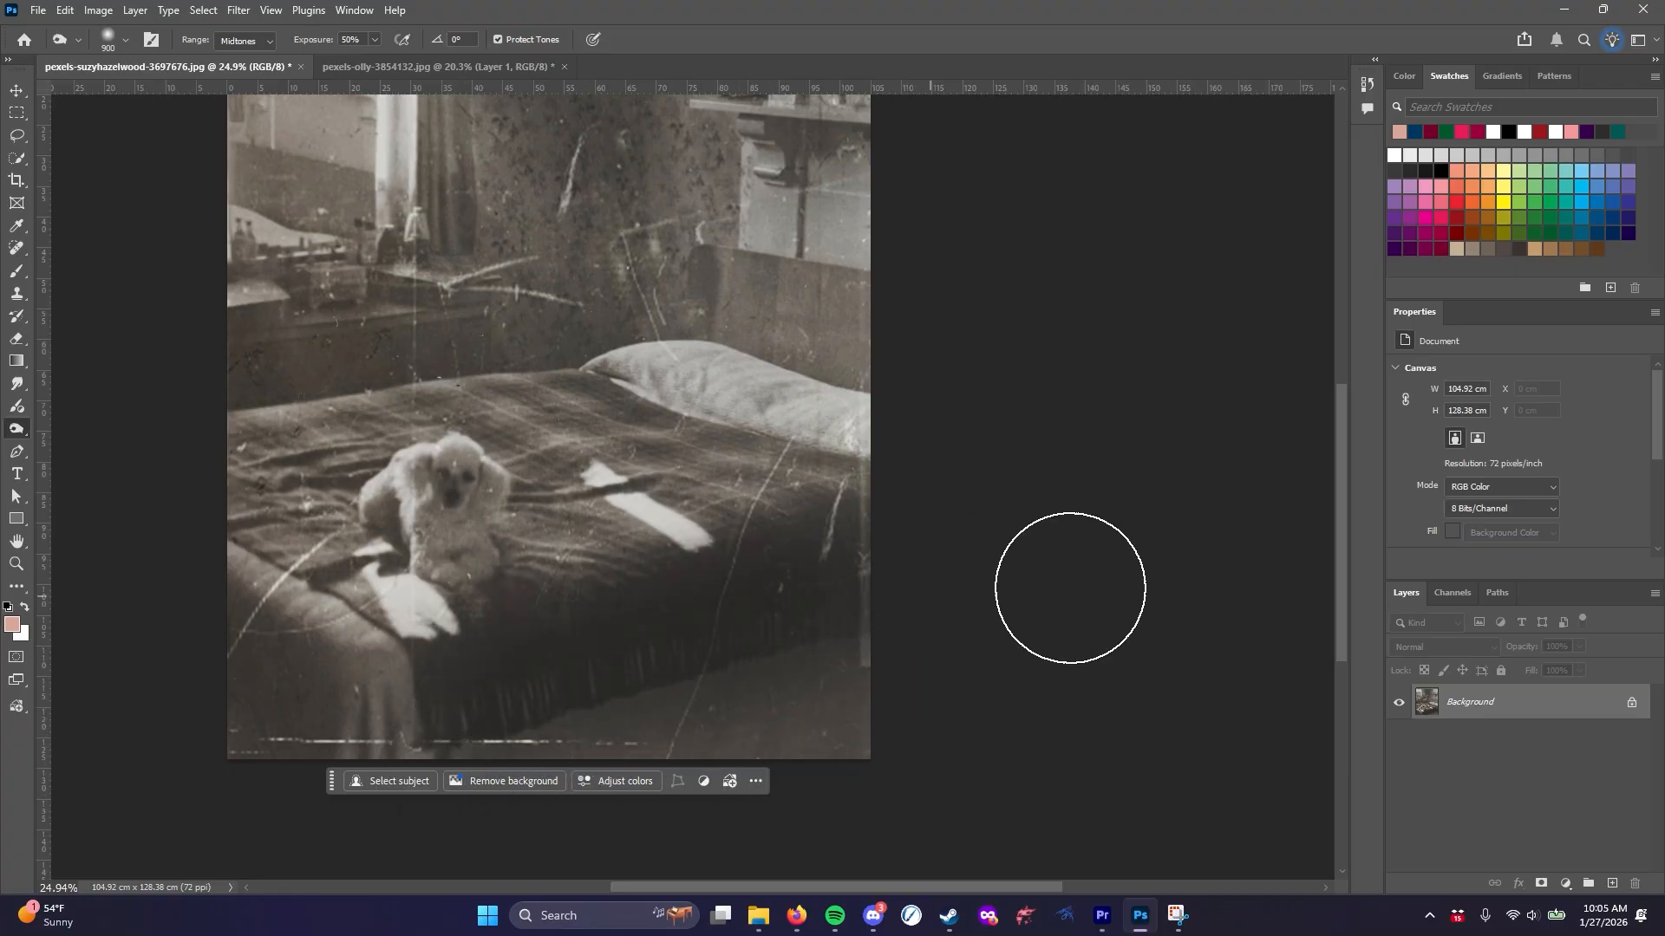
scroll(298, 735, up, 6)
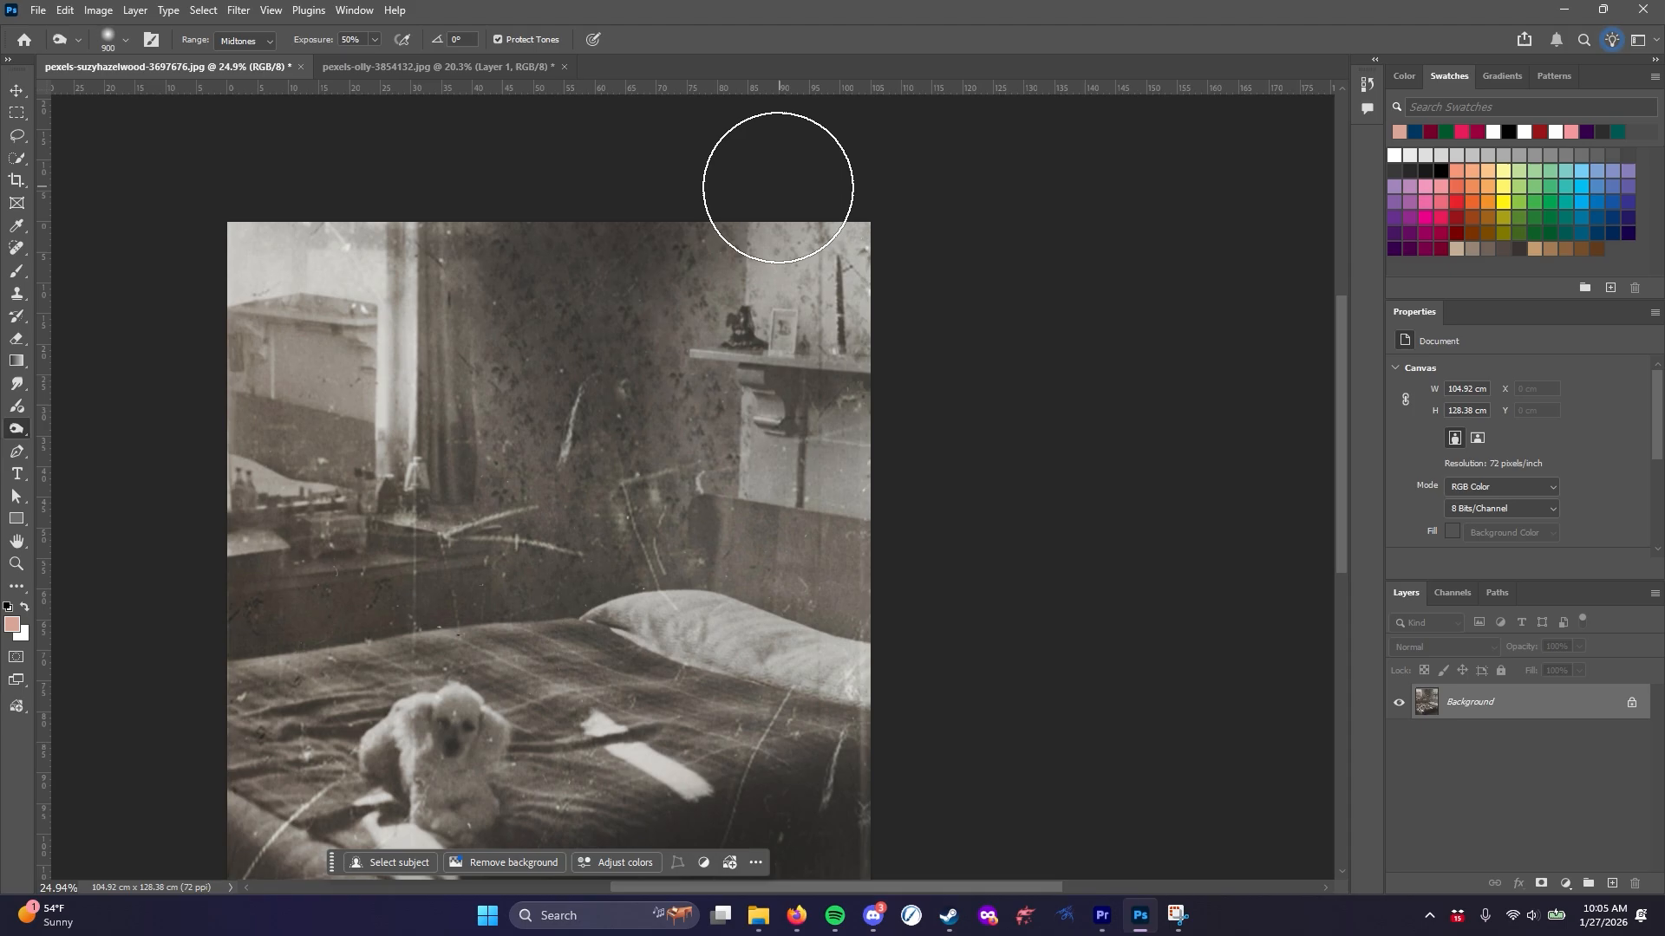
Save the bedroom photo under a new file in the Downloads folder, choosing the Photoshop (*.PSD) format
click(35, 9)
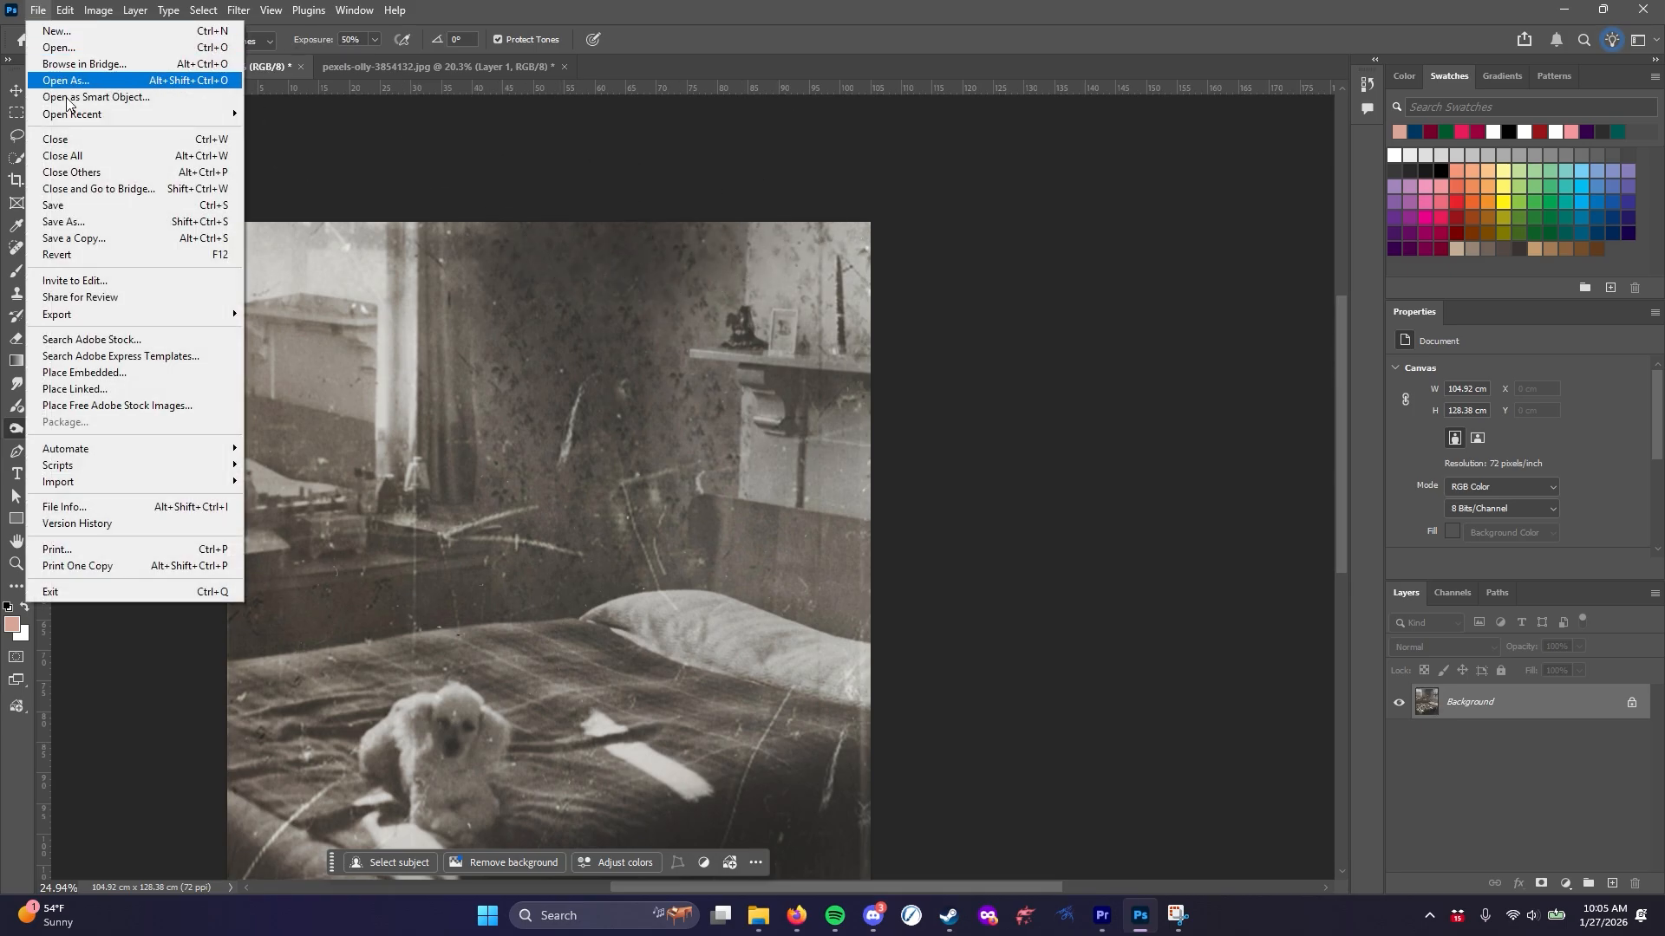
click(80, 219)
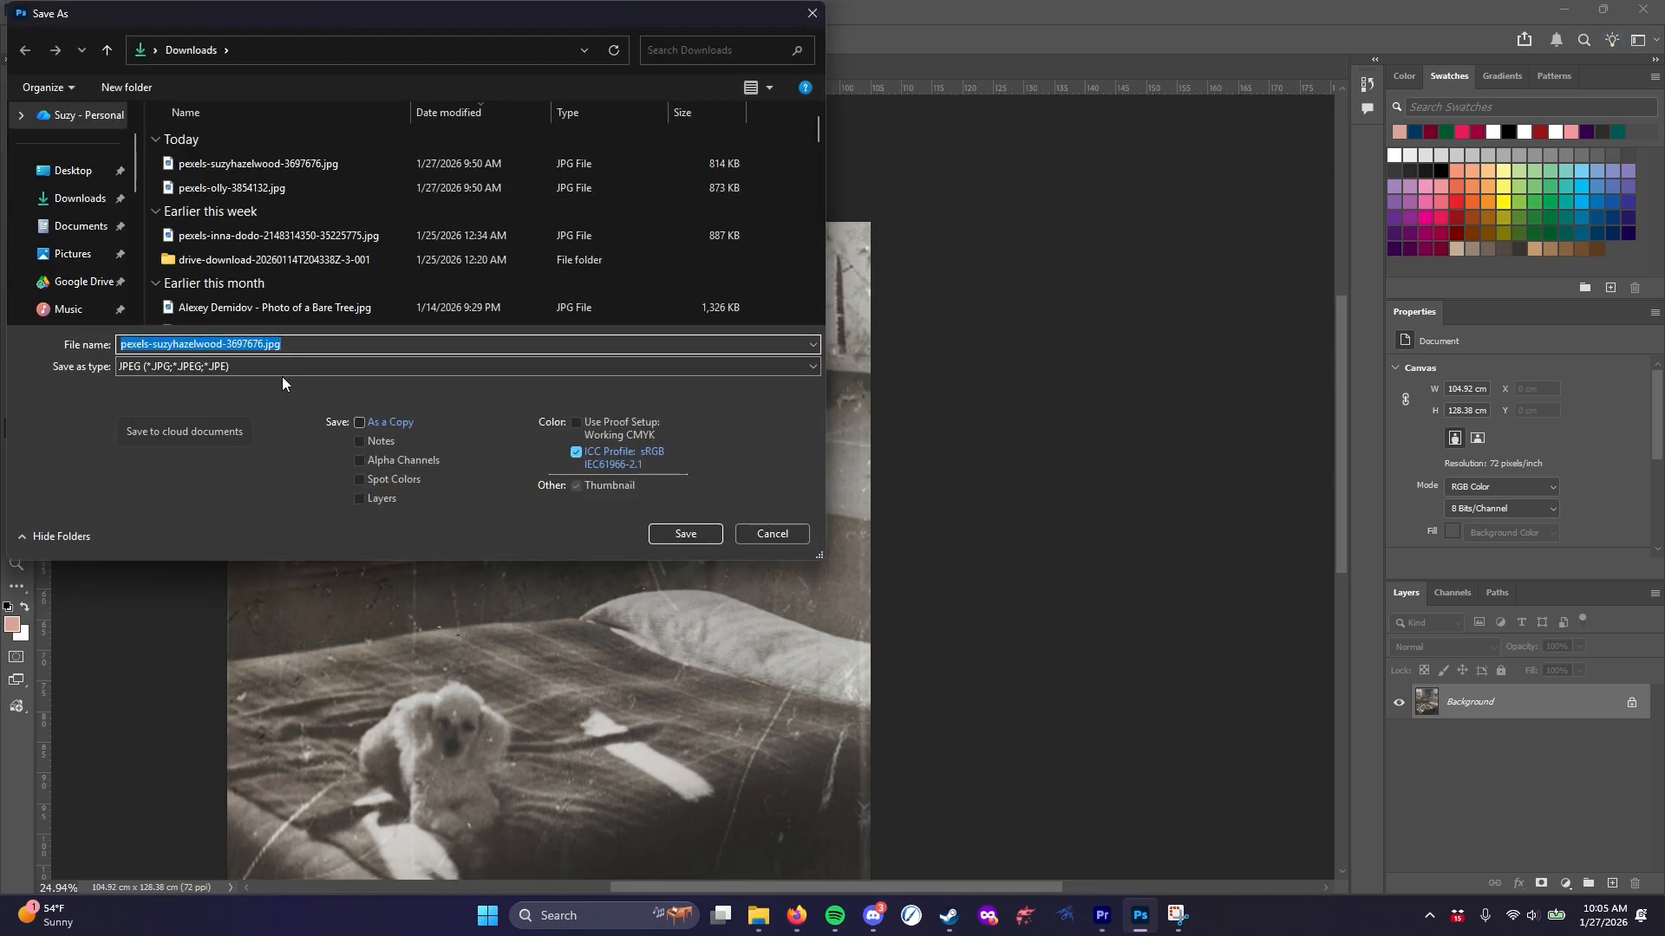
click(272, 366)
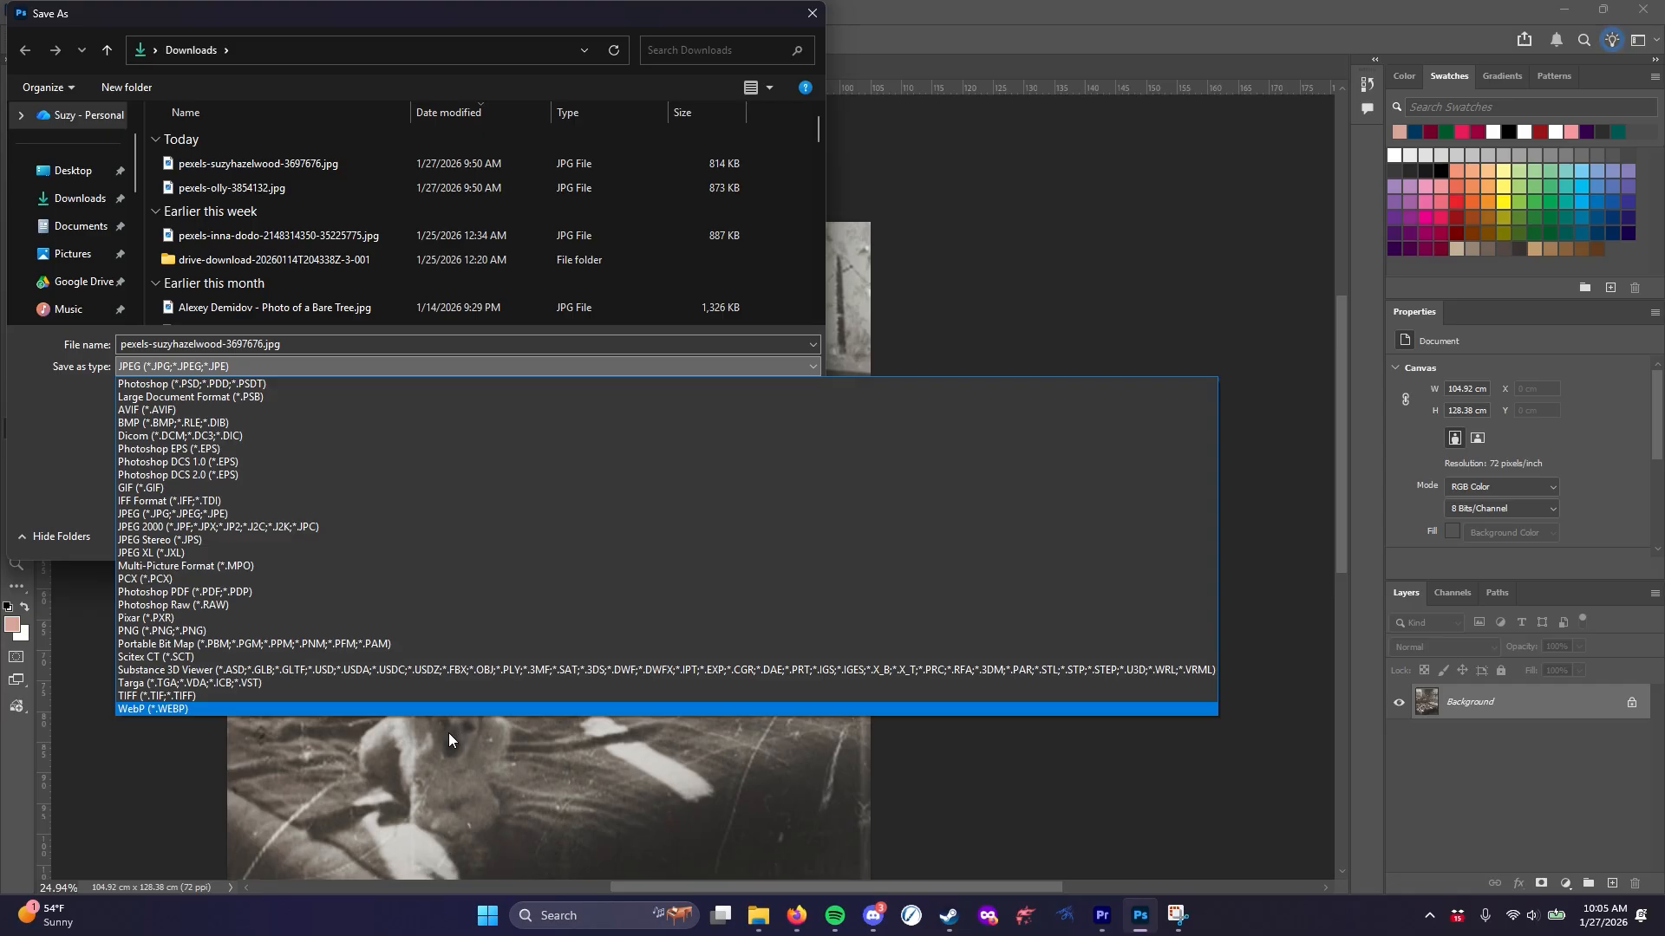
click(217, 383)
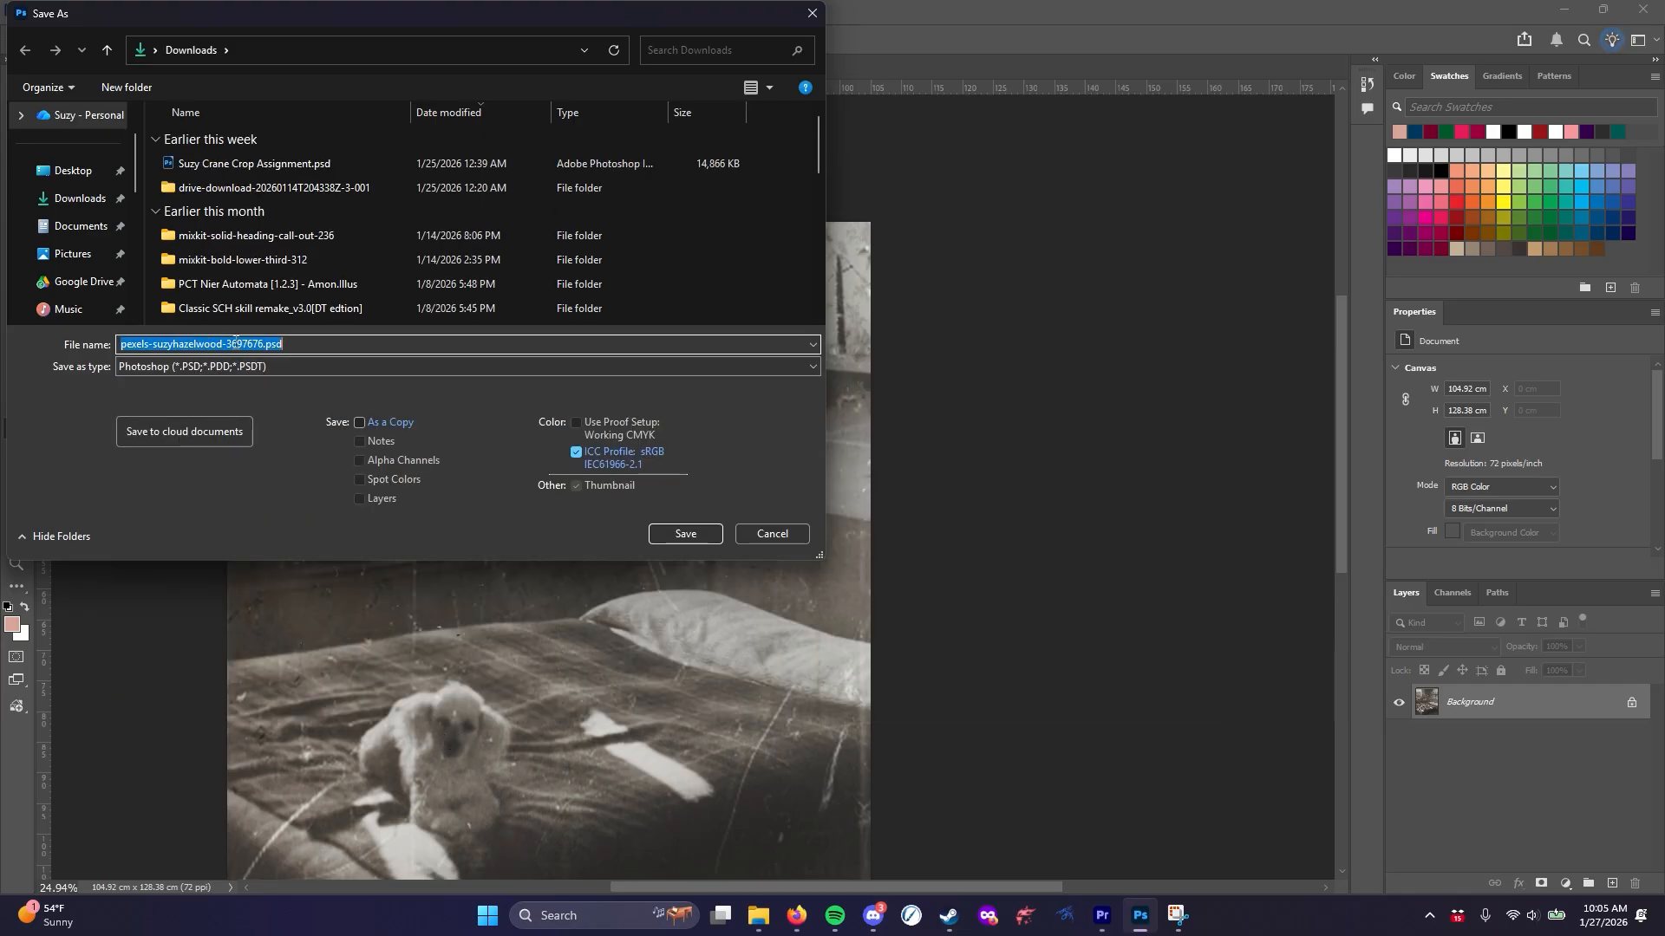